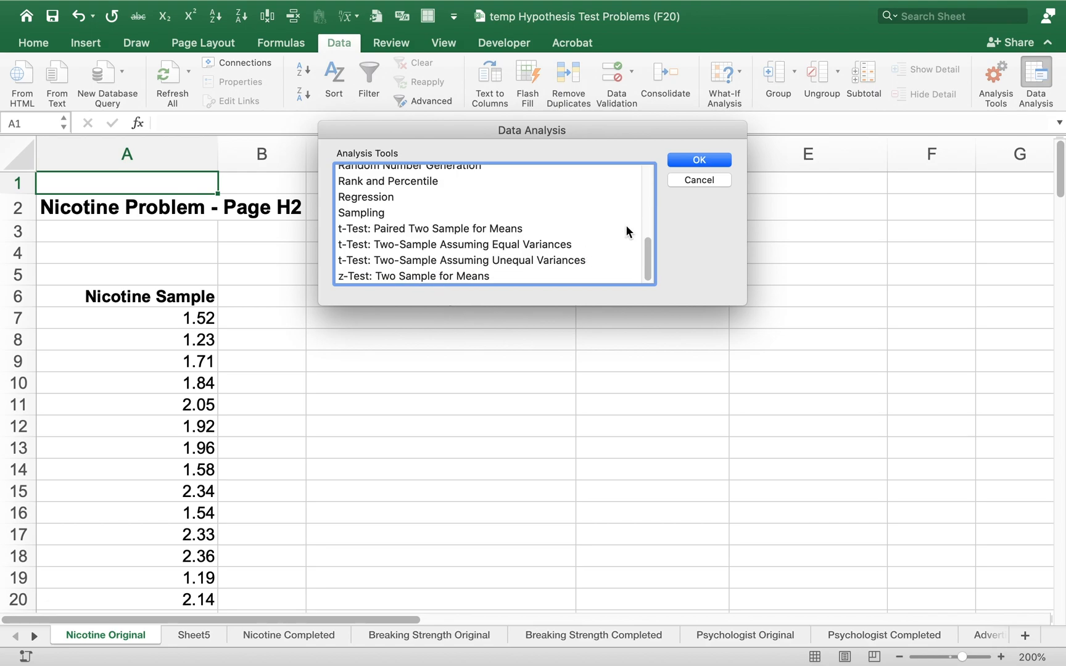
Dismiss the Data Analysis dialog and enter the label Sample 1 in cell A4 above the nicotine data
left_click(688, 180)
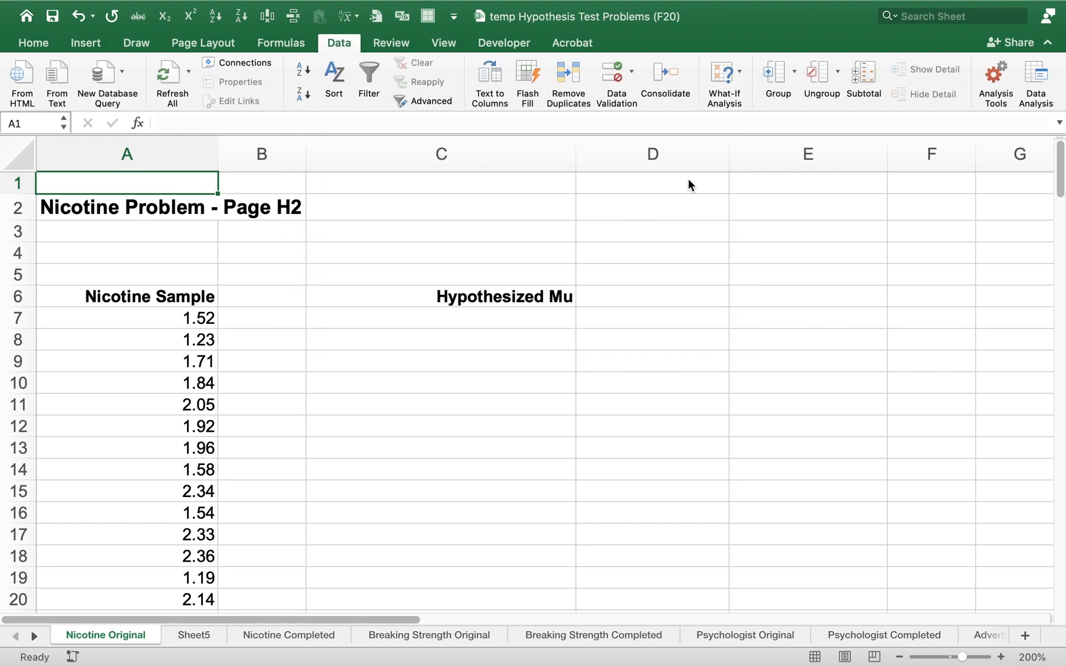
left_click(119, 252)
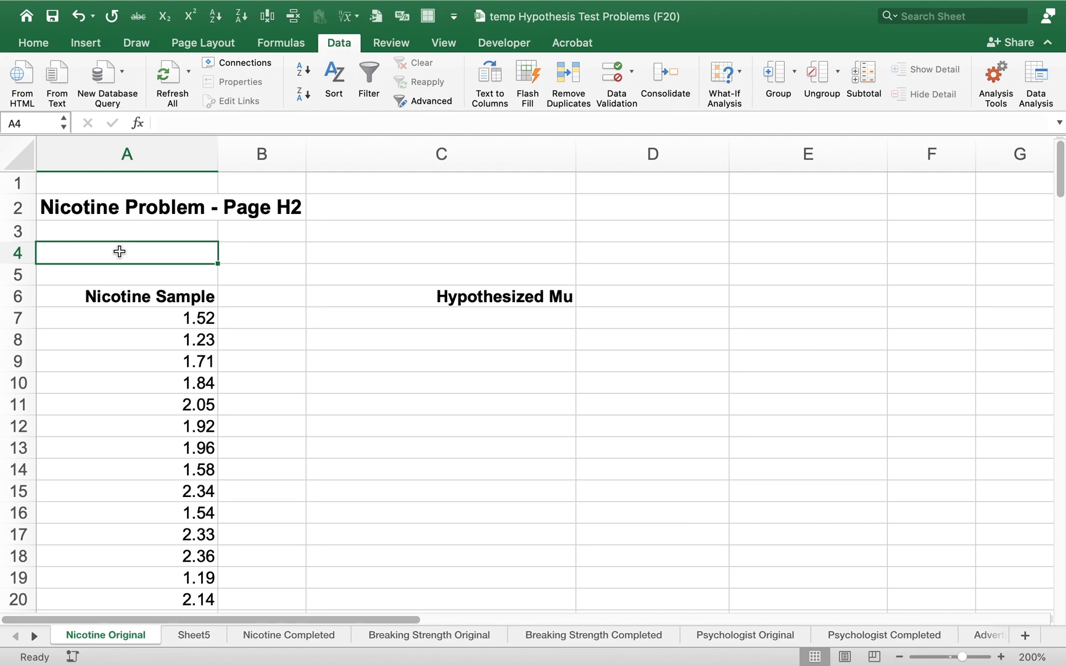
type("Sam")
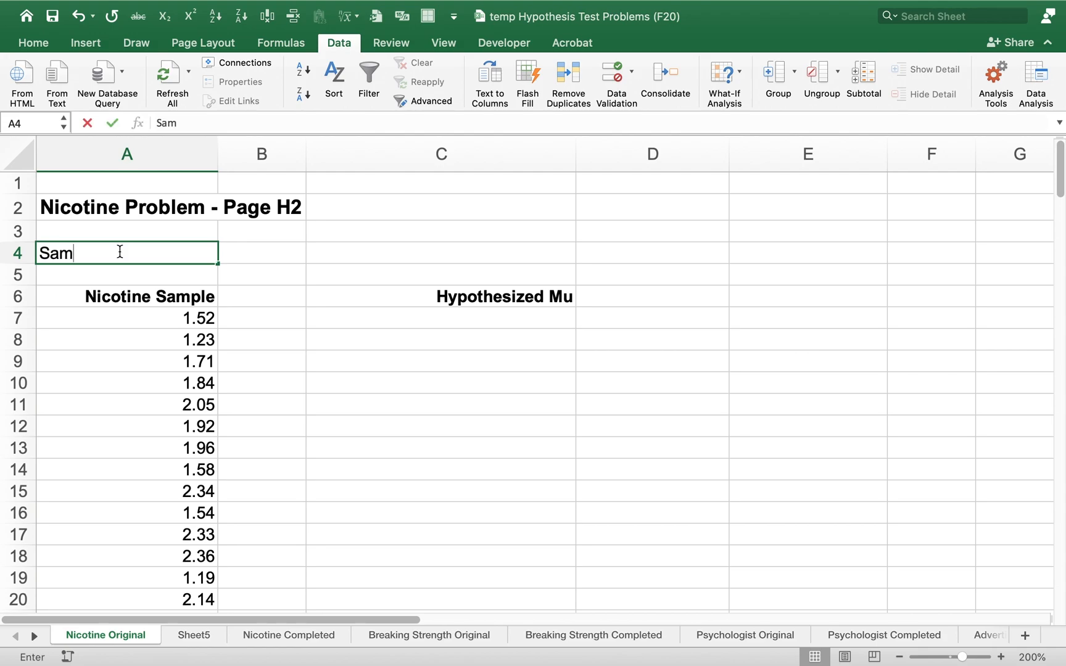
type("ple 1")
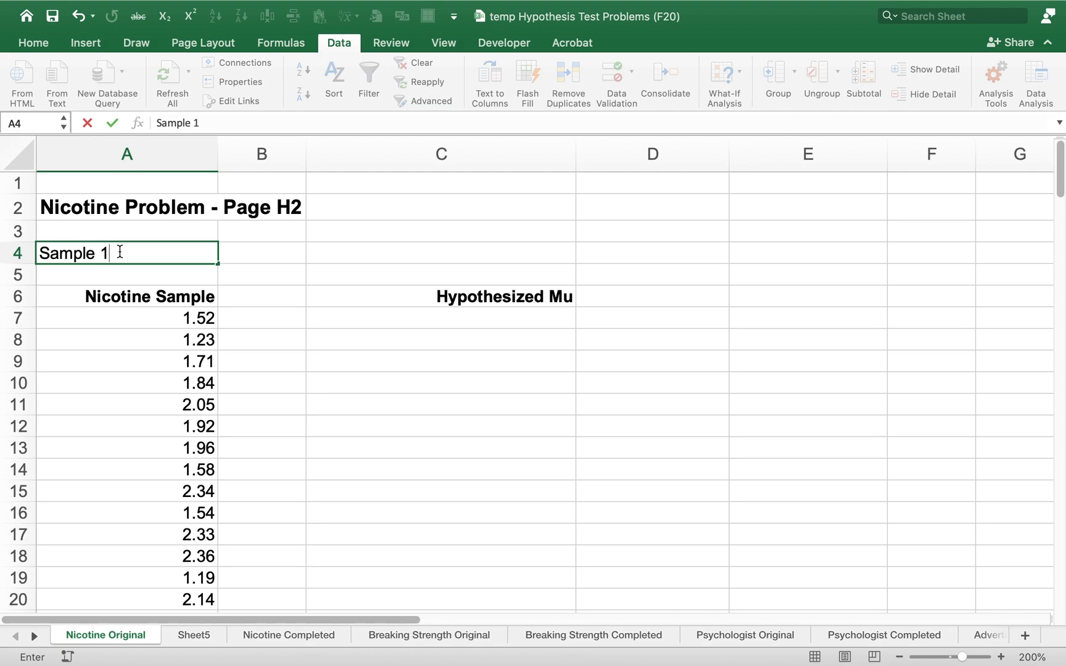
key("Return")
left_click(119, 251)
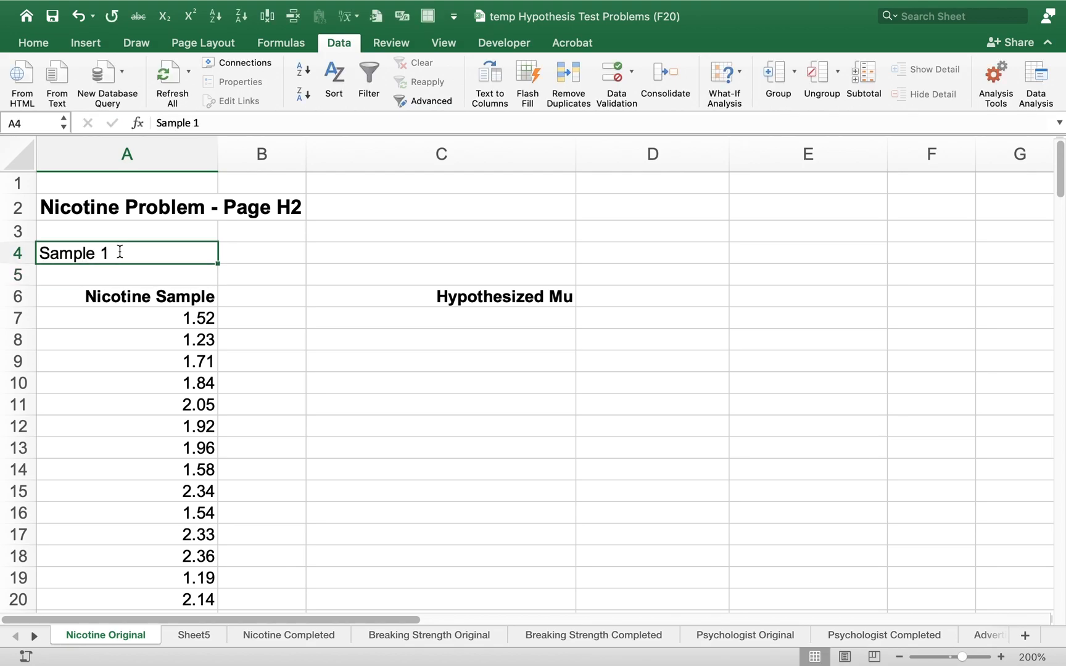
Enter the label Sample 2 in cell C4 above the Hypothesized Mu heading
key("Right")
key("Right")
type("S")
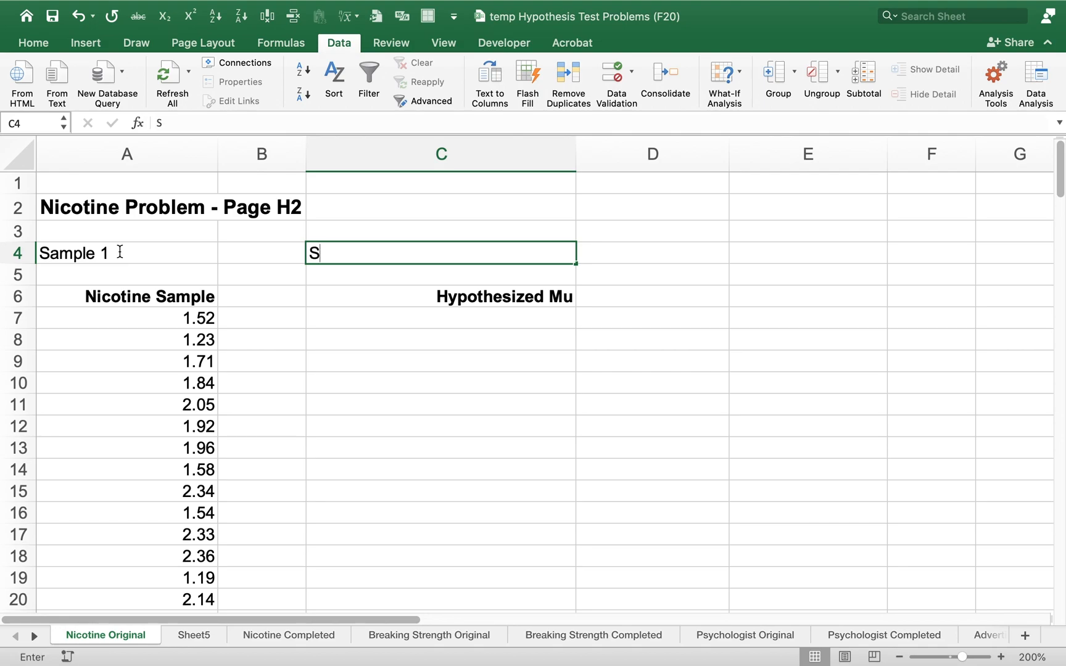
type("ample 2")
key("Return")
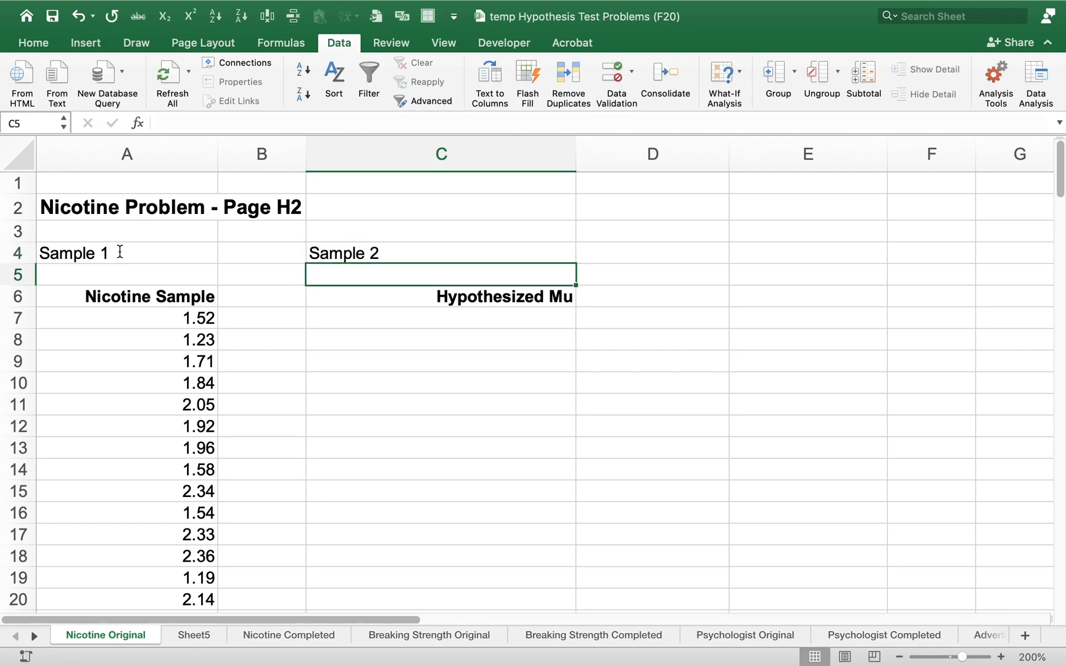
Enter 1.6 in cells C7 and C8 under the Hypothesized Mu heading
key("Down")
key("Down")
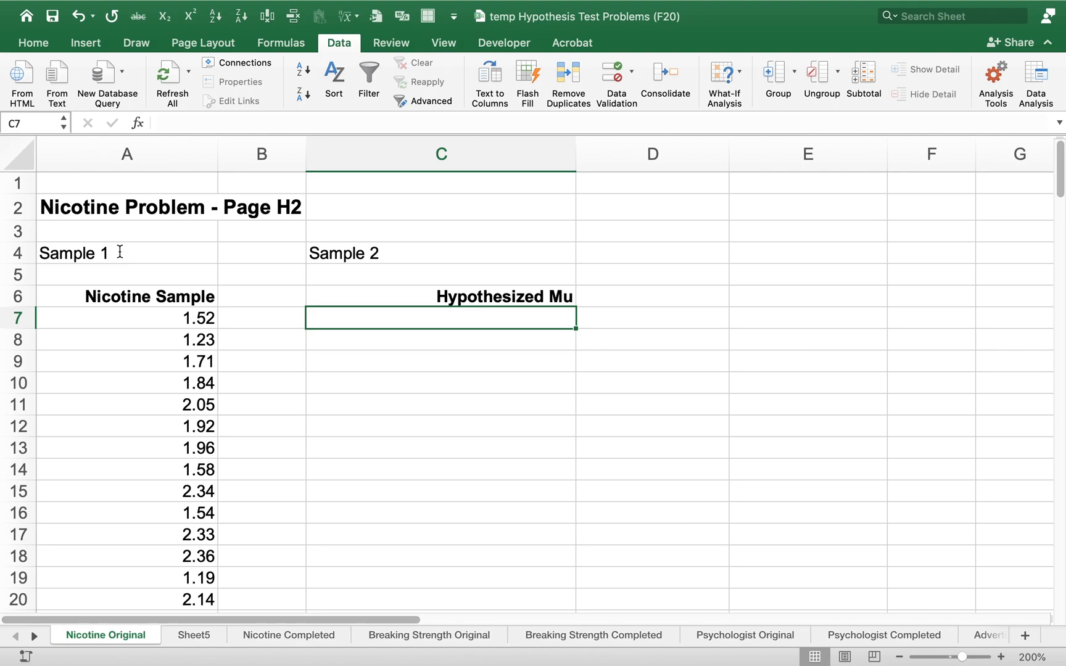
type("1.6")
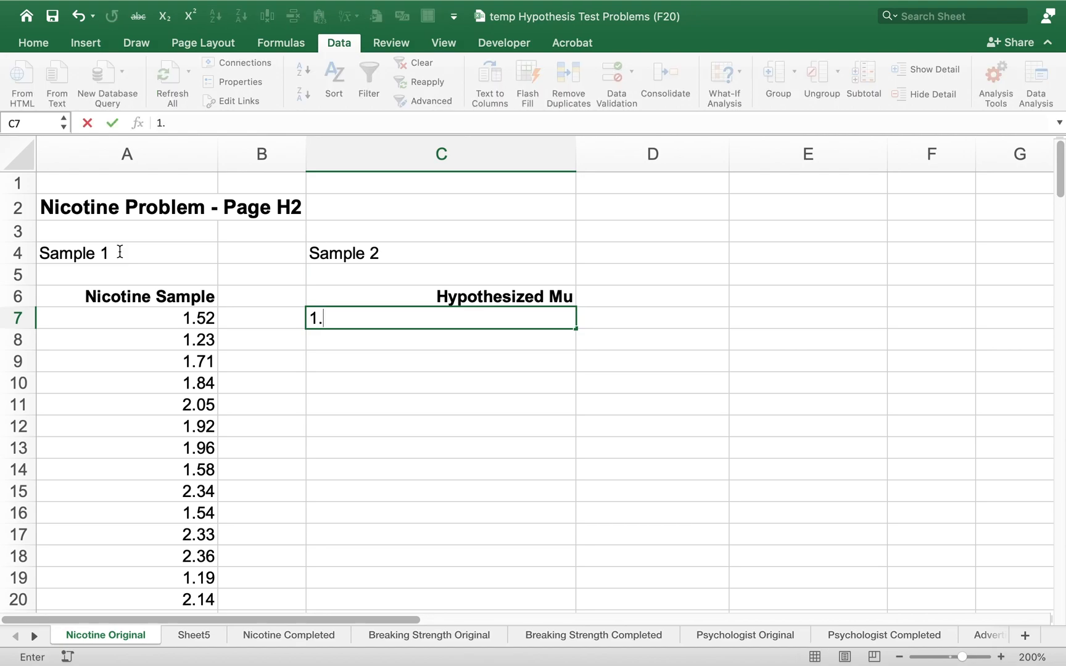
key("Return")
type("1.6")
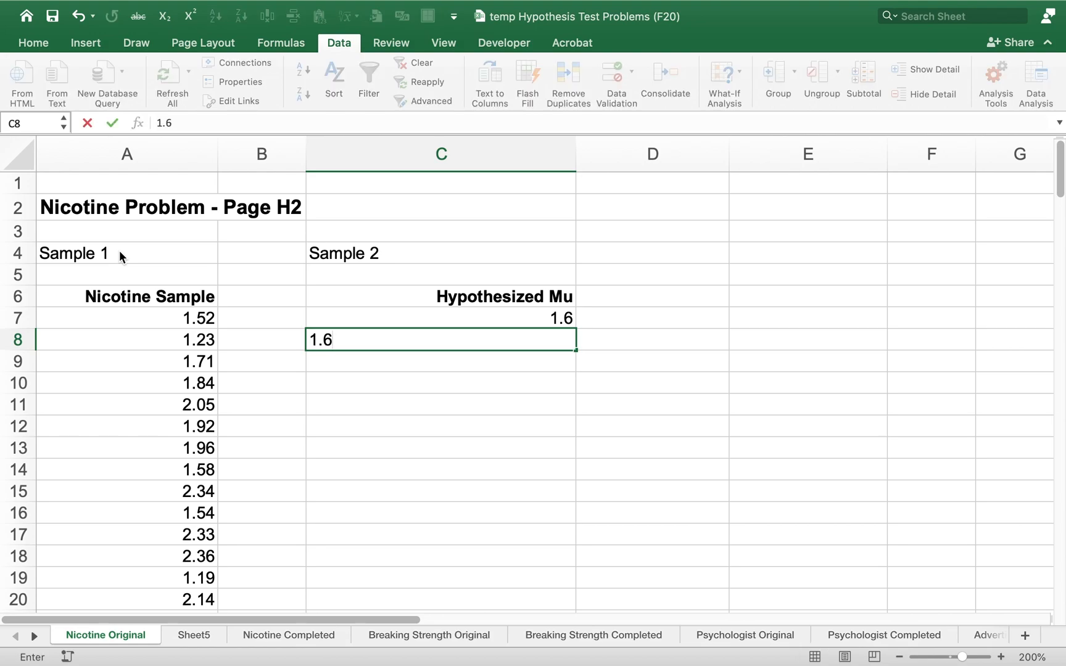
key("Return")
key("Up")
key("Up")
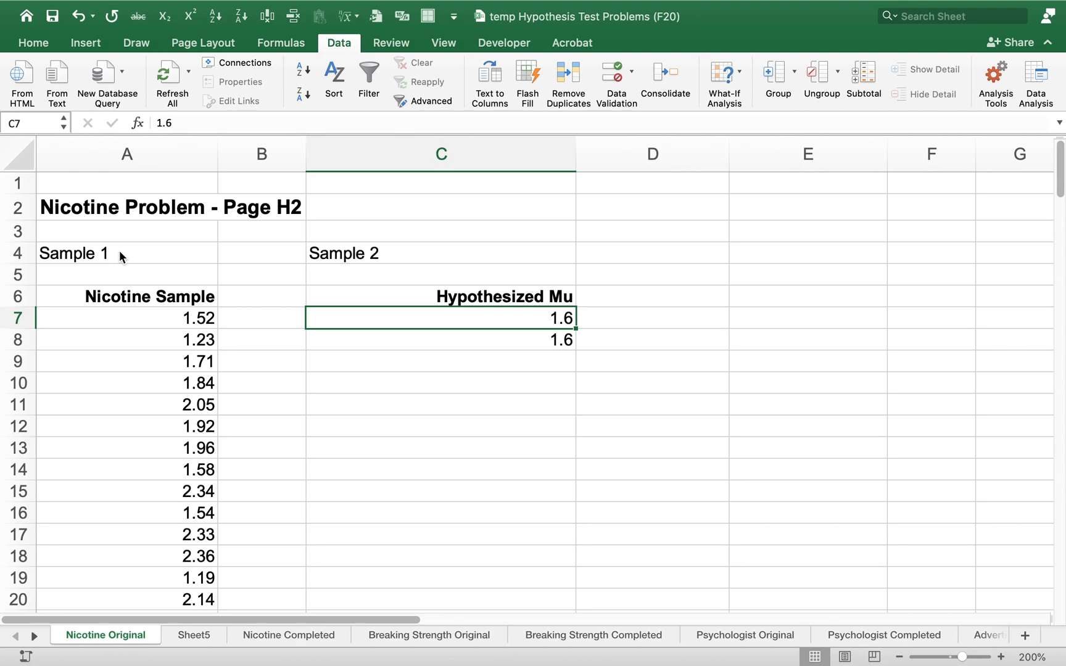
Examine the Nicotine Sample data from A6 downward and the Hypothesized Mu range C6:C8
key("Left")
key("Left")
key("Up")
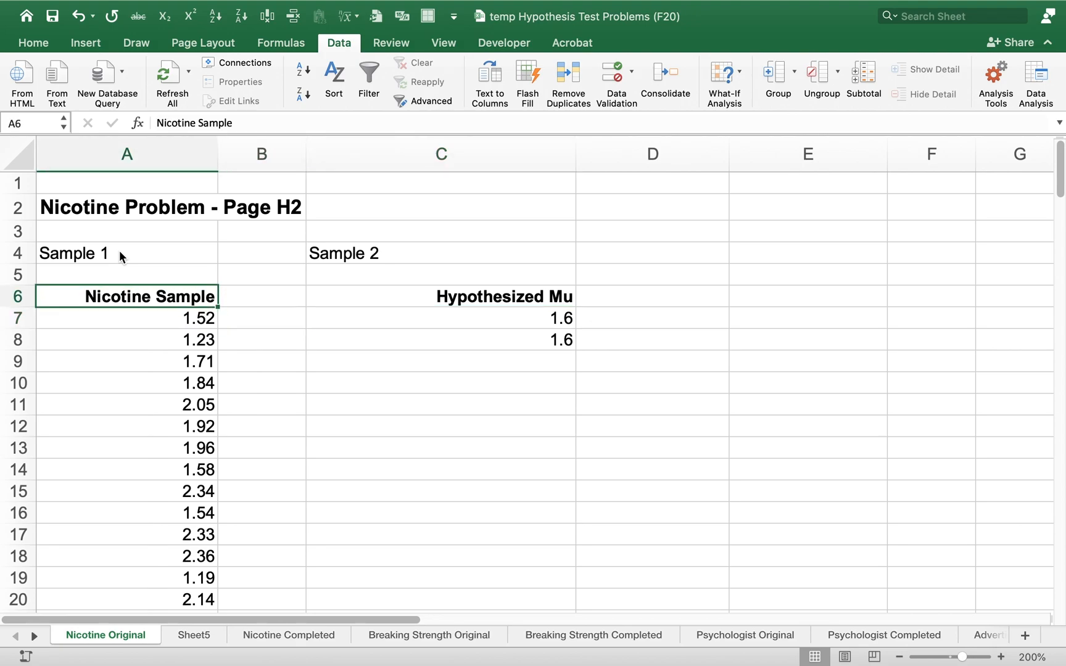
key("shift+Down")
key("shift+Down")
key("shift+Down")
key("shift+Down")
key("shift+Down")
key("shift+Down")
key("shift+Down")
key("shift+Down")
key("shift+Down")
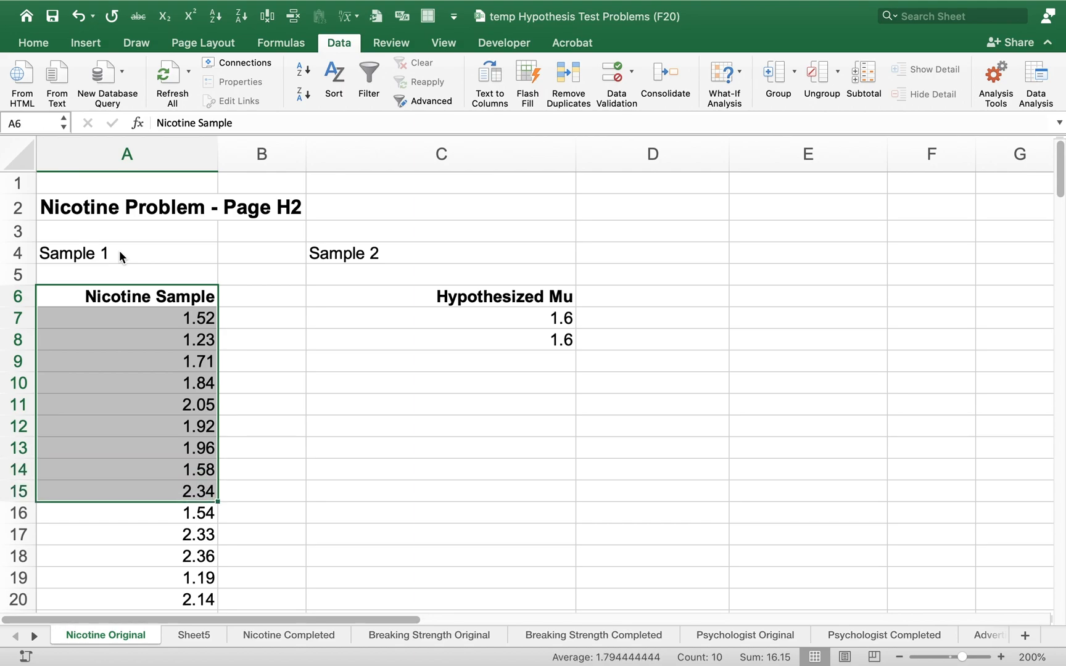
key("Right")
key("Right")
key("shift+Down")
key("shift+Down")
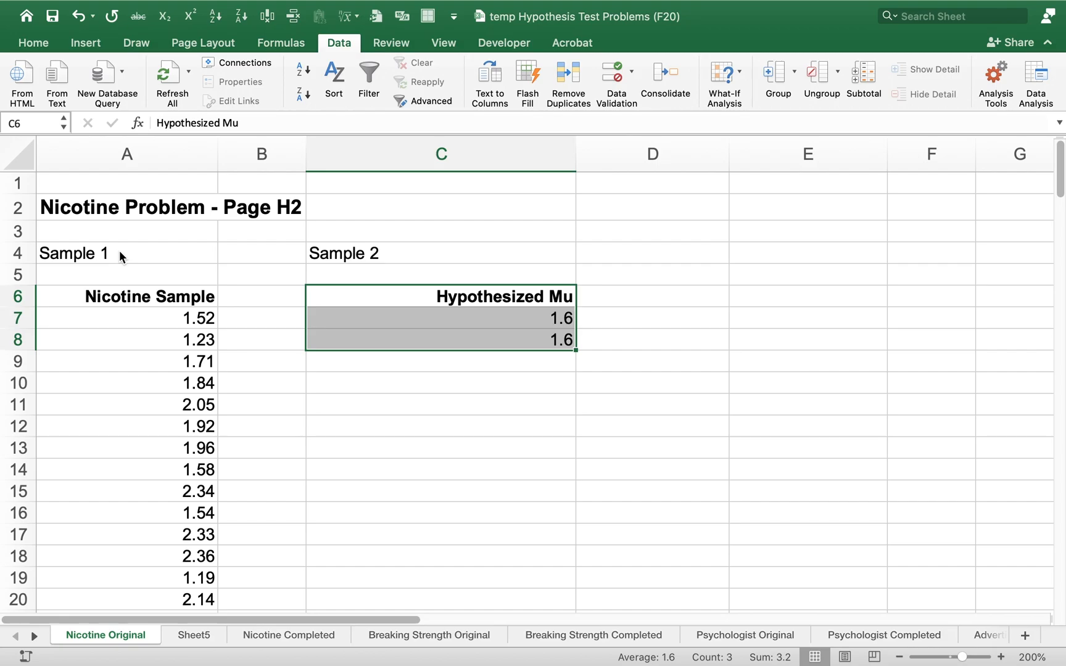
Switch to the PDF notes, extend the μ₀ annotation with = 1.6, and circle and cross out the second variance term
key("ctrl+Right")
key("ctrl+Right")
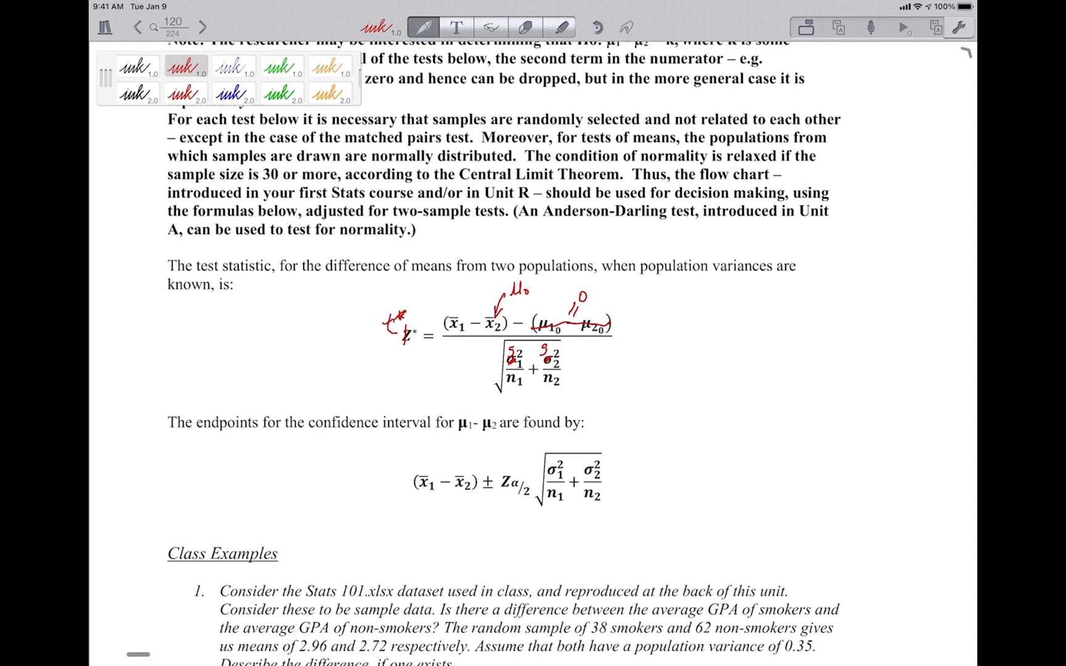
mouse_move(546, 280)
left_mouse_down()
mouse_move(545, 291)
mouse_move(556, 287)
left_mouse_up()
left_click(550, 290)
mouse_move(560, 346)
left_mouse_down()
mouse_move(555, 338)
mouse_move(578, 358)
mouse_move(548, 340)
left_mouse_up()
mouse_move(538, 345)
left_mouse_down()
mouse_move(561, 390)
mouse_move(560, 337)
left_mouse_up()
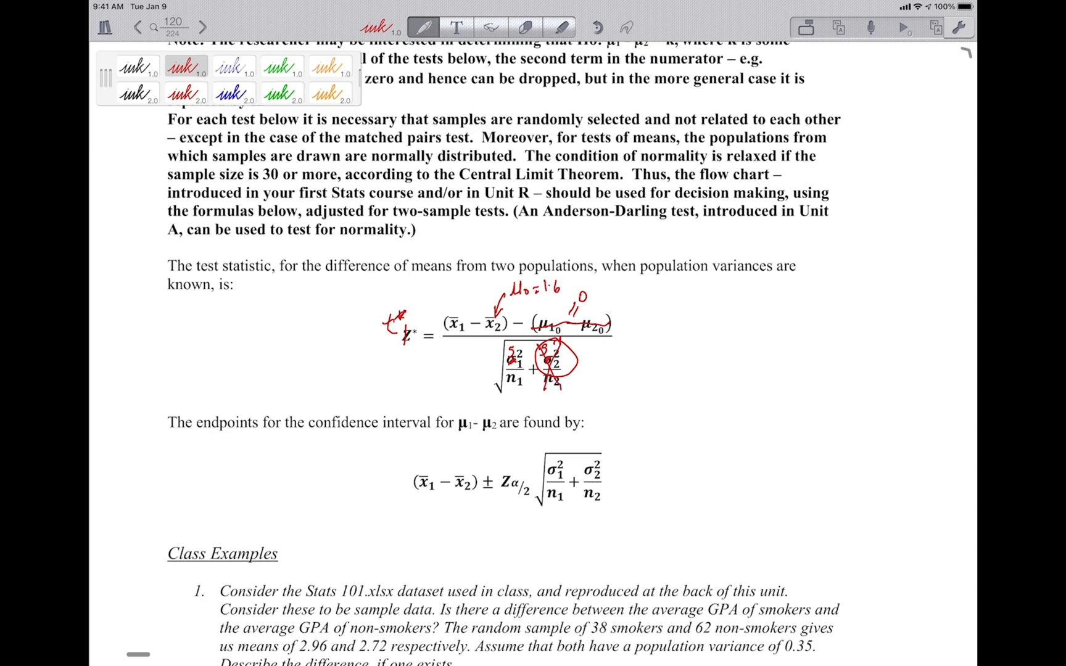
Handwrite the simplified test statistic (x̄ − μ₀) over √(s₁²/n₁) beside the printed formula
mouse_move(690, 319)
left_mouse_down()
mouse_move(692, 333)
mouse_move(698, 313)
mouse_move(748, 325)
left_mouse_up()
left_click_drag(686, 349, 753, 343)
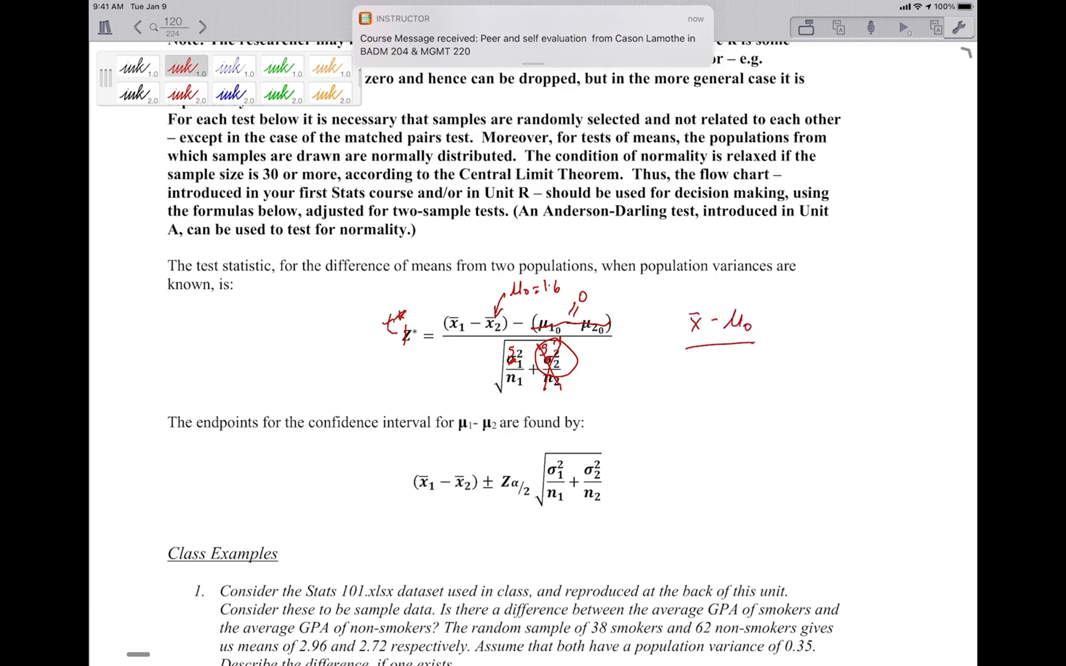
mouse_move(690, 392)
left_mouse_down()
mouse_move(700, 359)
mouse_move(753, 351)
mouse_move(713, 380)
mouse_move(739, 375)
mouse_move(731, 389)
left_mouse_up()
left_click_drag(719, 398, 737, 413)
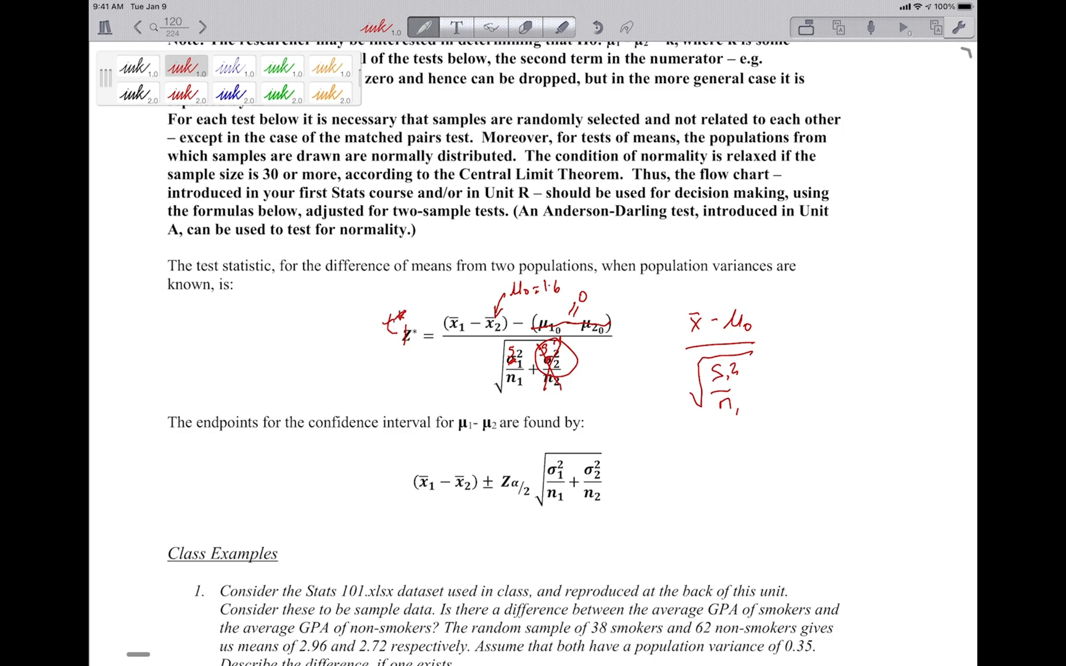
Handwrite the equivalent form = (x̄ − μ₀) over s/√n beside the simplified statistic
left_click_drag(810, 310, 820, 325)
mouse_move(823, 315)
left_mouse_down()
mouse_move(812, 330)
mouse_move(821, 301)
mouse_move(846, 315)
left_mouse_up()
mouse_move(849, 324)
left_mouse_down()
mouse_move(868, 303)
mouse_move(872, 319)
left_mouse_up()
mouse_move(816, 340)
left_mouse_down()
mouse_move(856, 338)
mouse_move(831, 369)
mouse_move(837, 387)
left_mouse_up()
left_click_drag(846, 370, 862, 363)
mouse_move(861, 382)
left_mouse_down()
mouse_move(869, 374)
mouse_move(873, 382)
left_mouse_up()
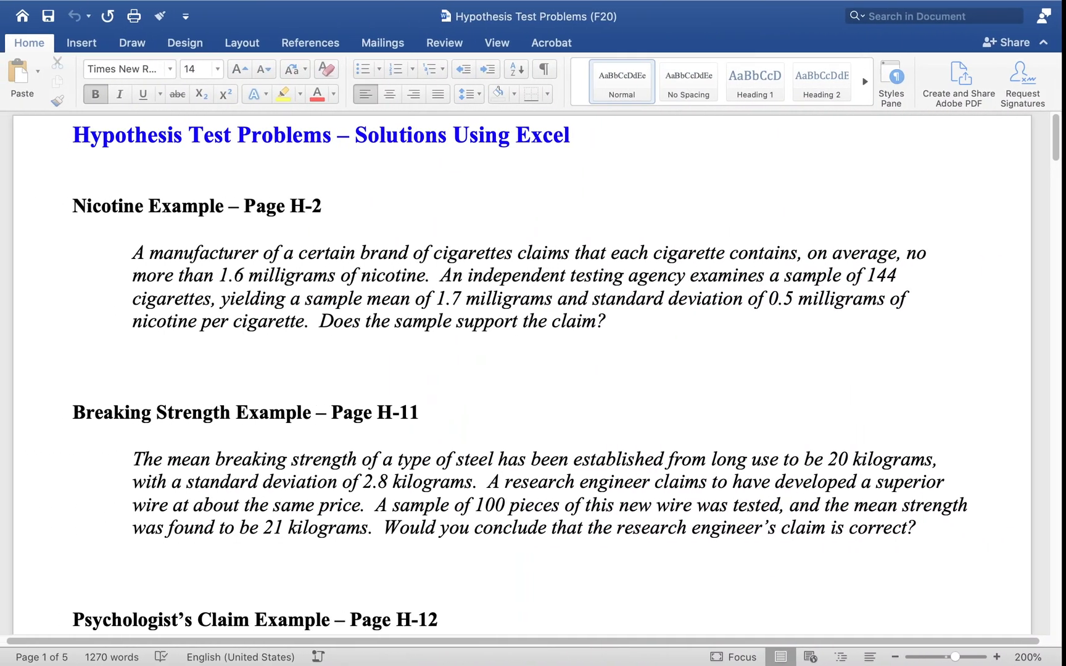
Switch back to Excel and fill the Hypothesized Mu range C6:C8 with yellow
key("ctrl+Left")
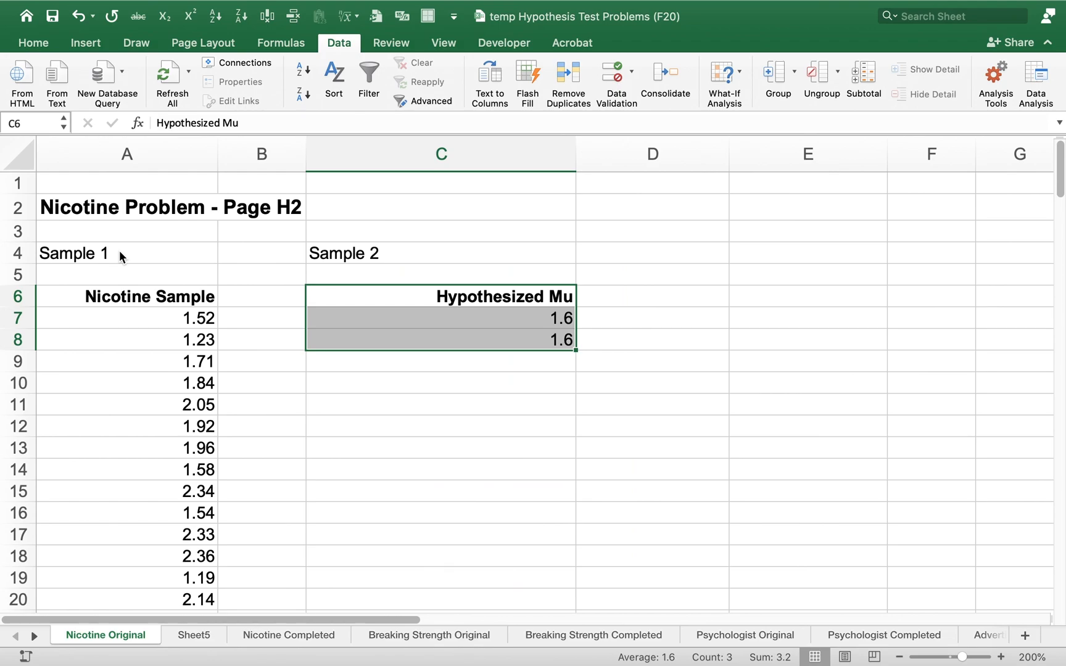
key("Down")
key("Up")
key("shift+Down")
key("shift+Down")
left_click(36, 39)
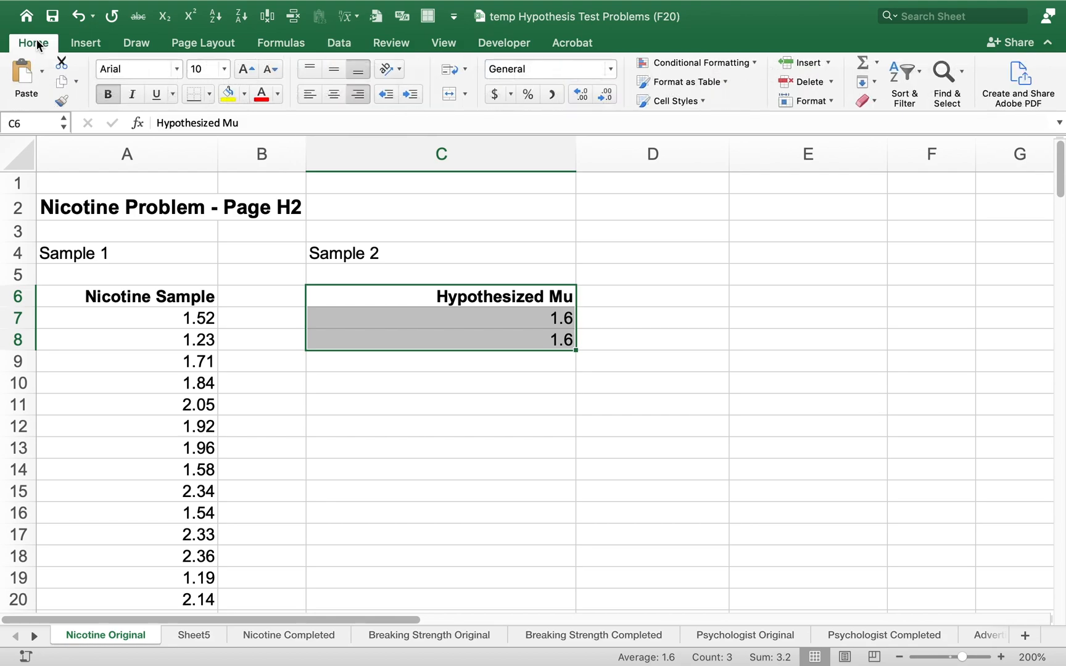
left_click(229, 94)
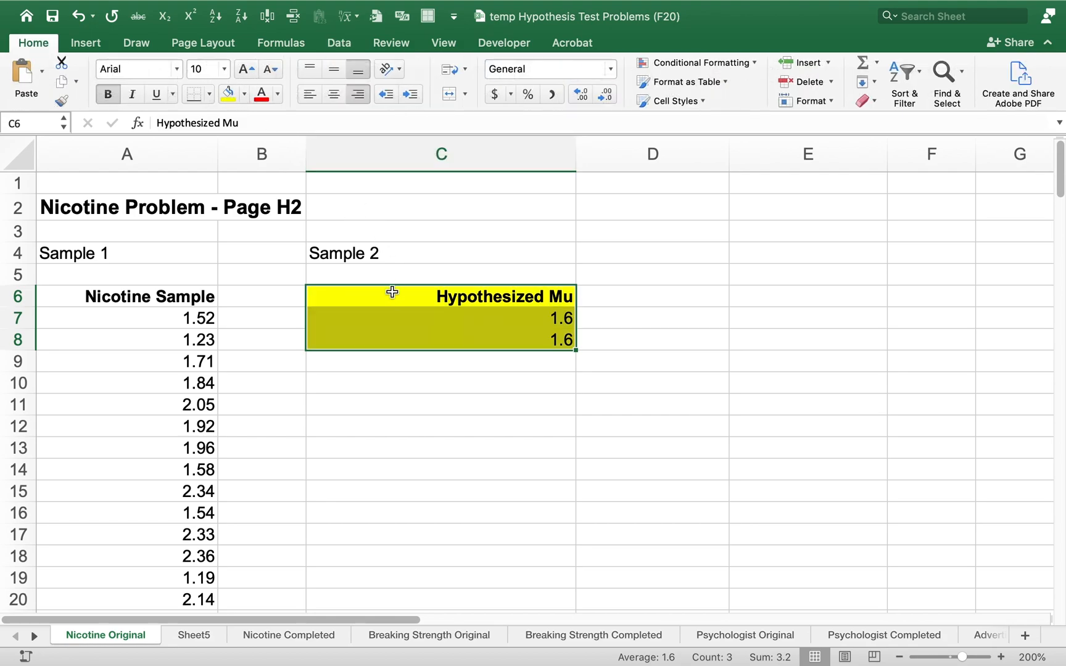
Compare the Nicotine Sample column with the yellow Hypothesized Mu cells as the two test samples
left_click(133, 289)
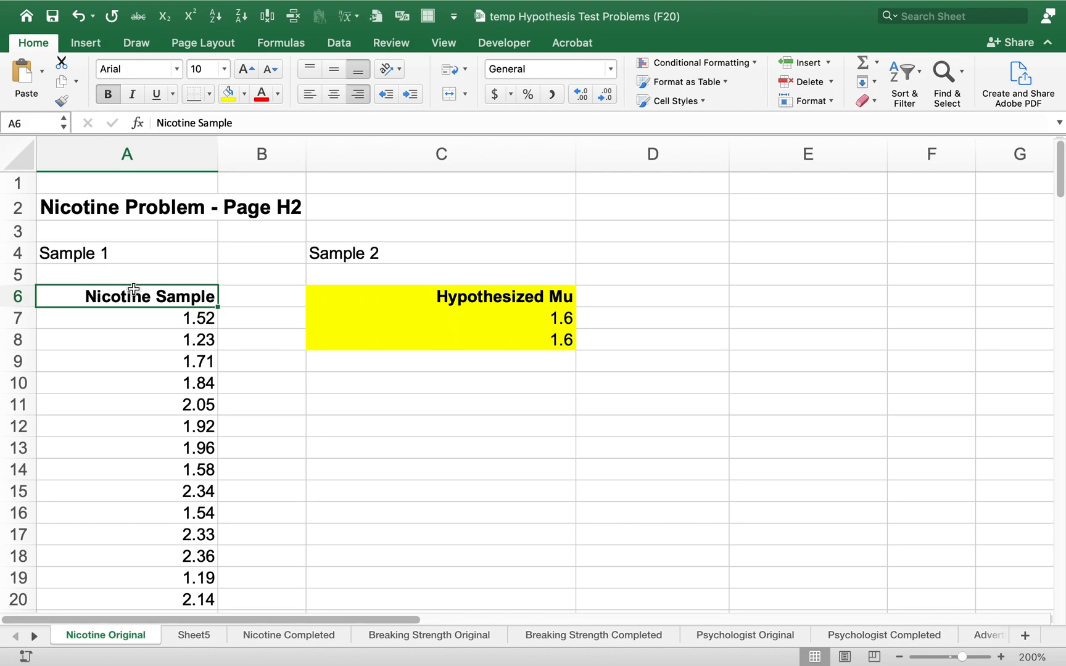
key("shift+Down")
key("shift+Down")
key("shift+Down")
key("shift+Down")
key("shift+Down")
key("Up")
key("Down")
key("Right")
key("Right")
key("Right")
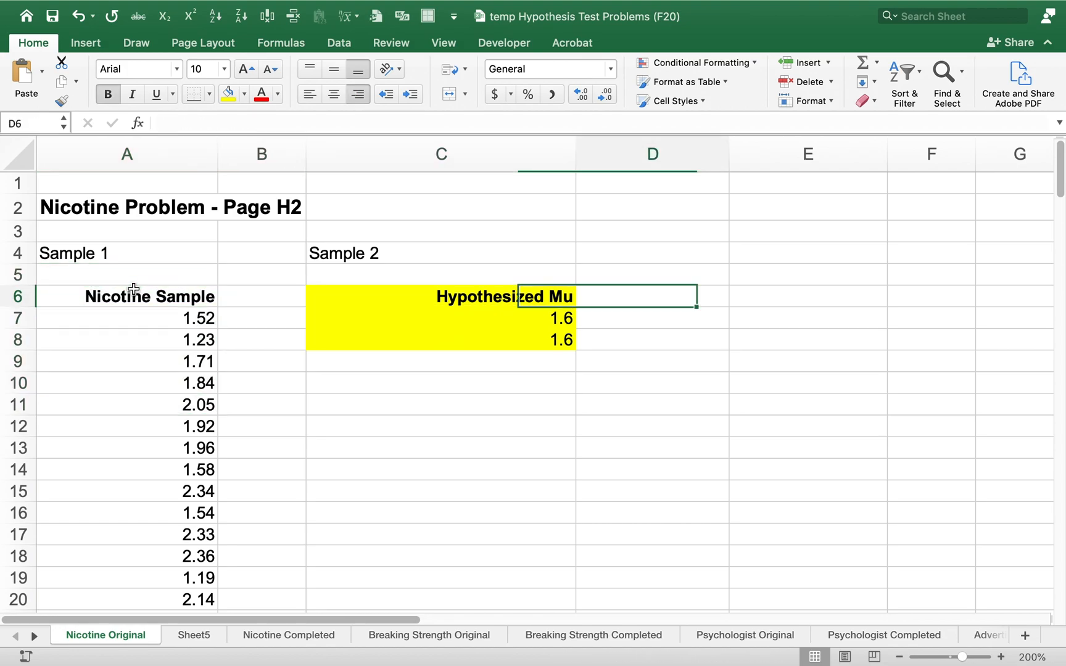
key("Left")
key("shift+Down")
key("shift+Down")
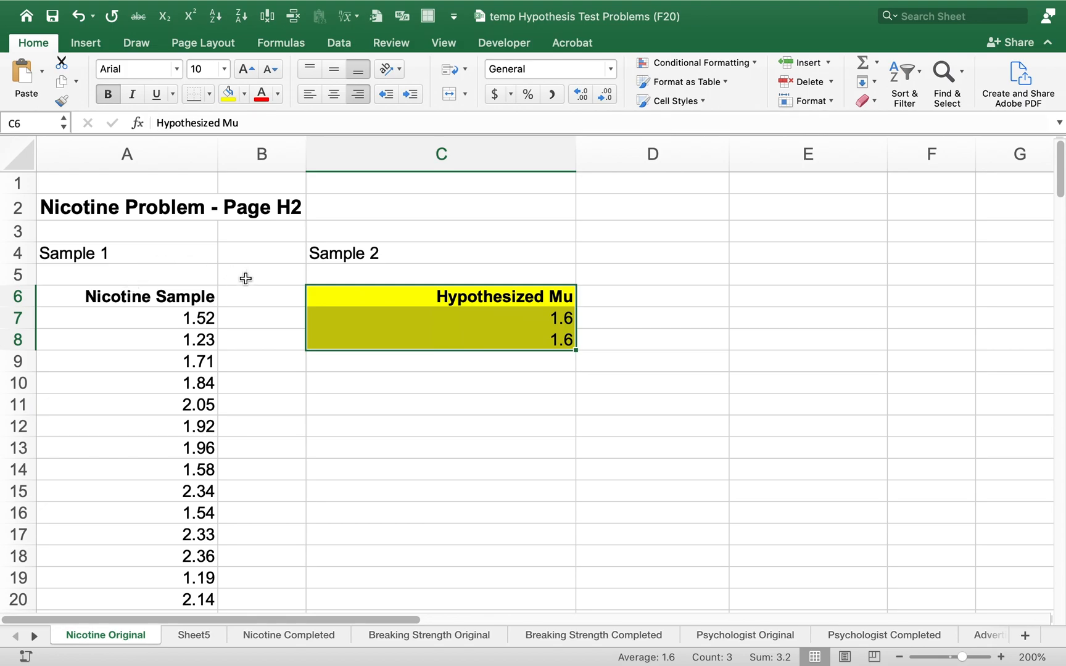
Open the t-Test: Two-Sample Assuming Unequal Variances tool from the data analysis tools
left_click(429, 402)
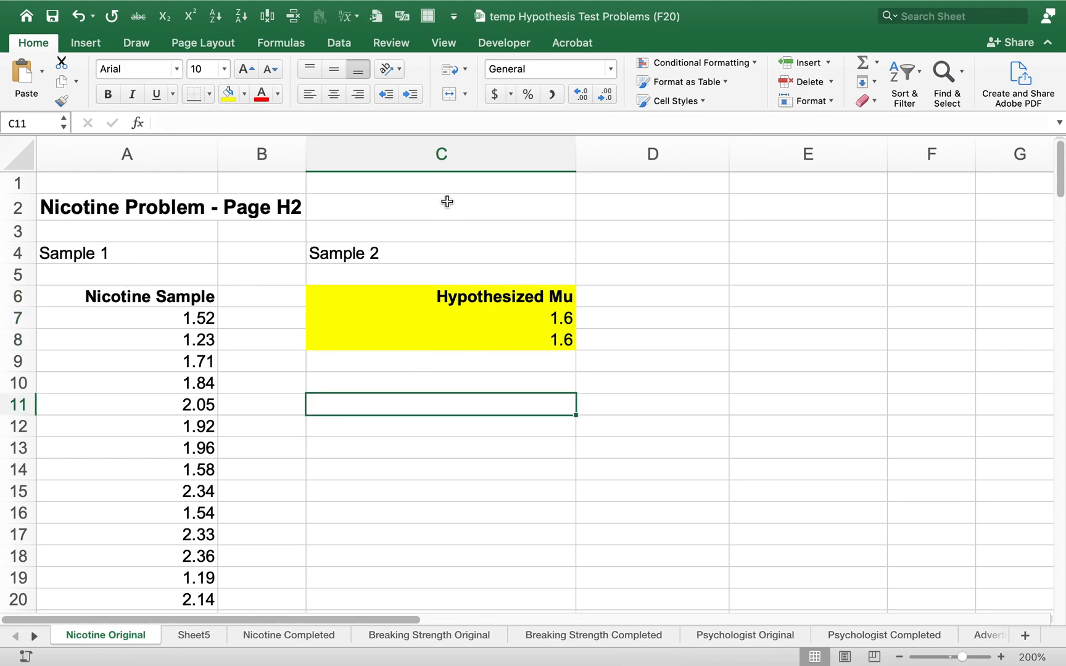
left_click(350, 44)
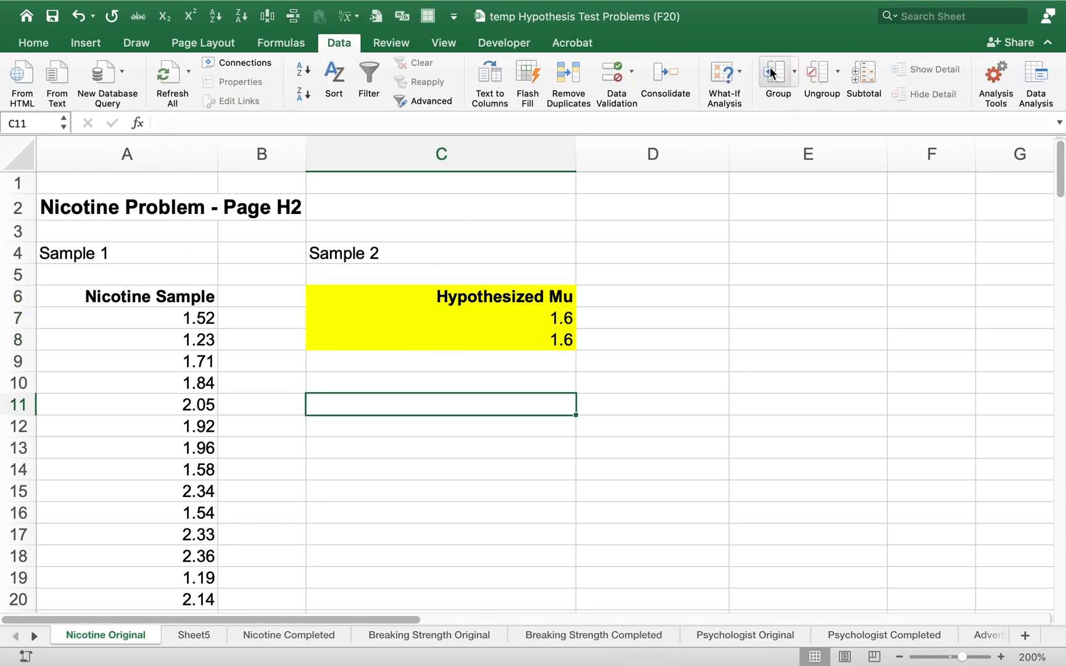
left_click(1032, 74)
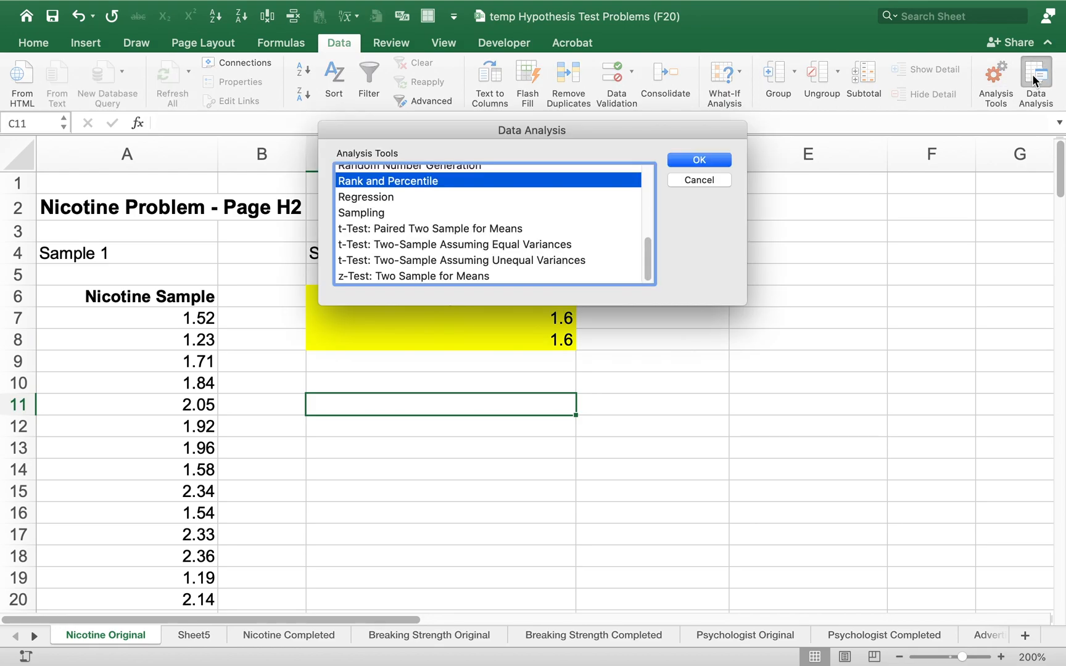
left_click(474, 260)
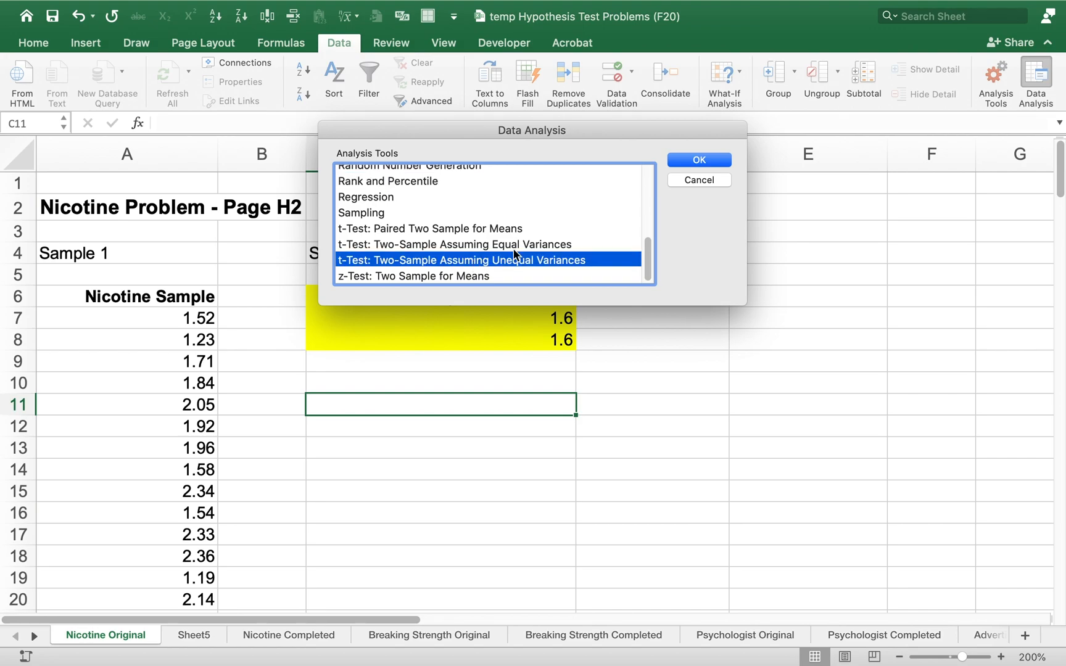
left_click(682, 159)
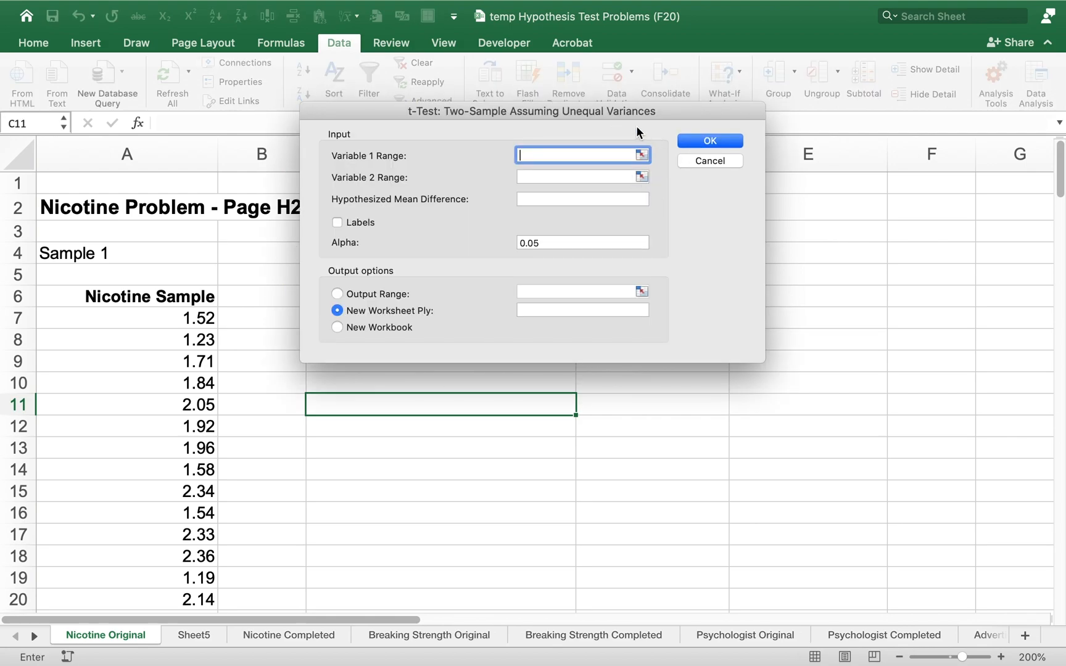
Set the t-test's Variable 1 Range to the nicotine sample with its heading, $A$6:$A$150
left_click(279, 243)
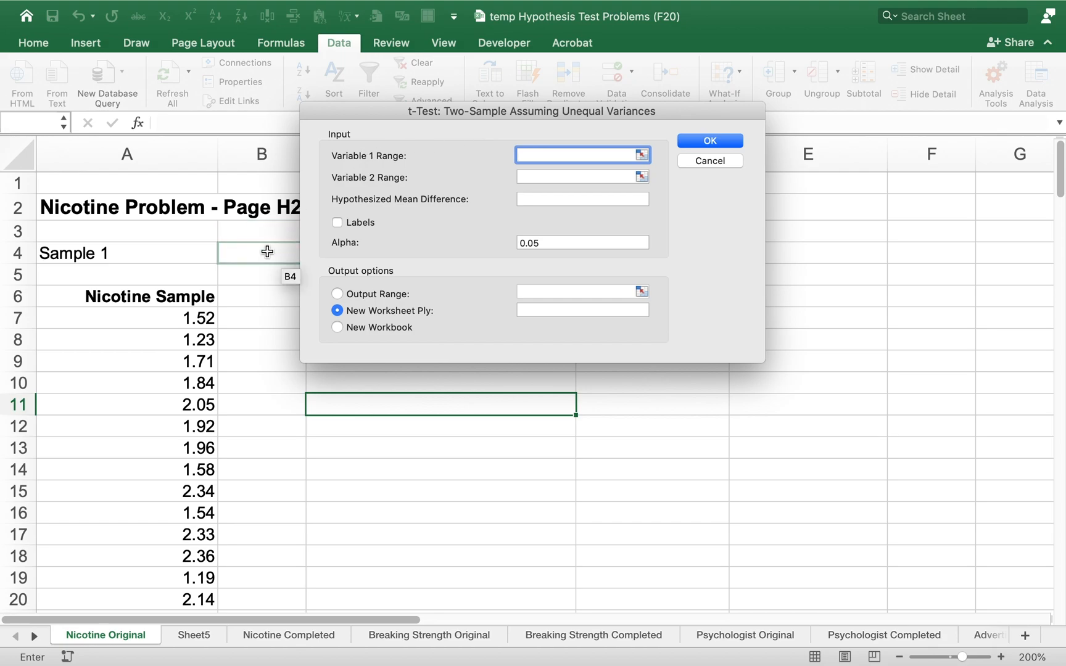
left_click_drag(187, 293, 164, 587)
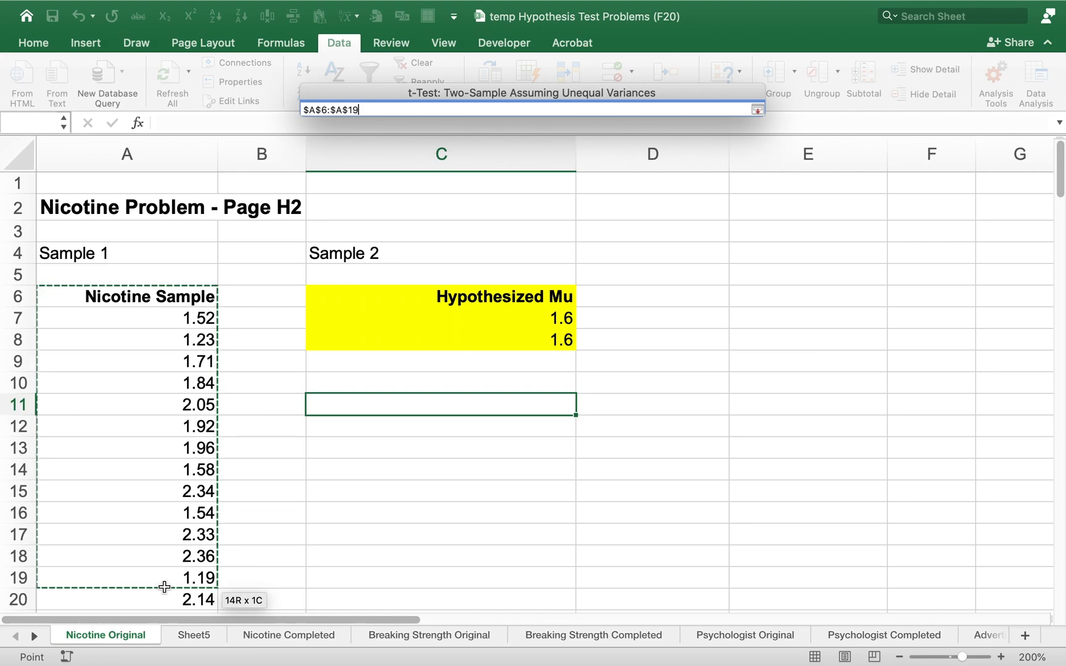
mouse_move(165, 587)
left_mouse_down()
mouse_move(153, 665)
mouse_move(157, 561)
mouse_move(155, 572)
left_mouse_up()
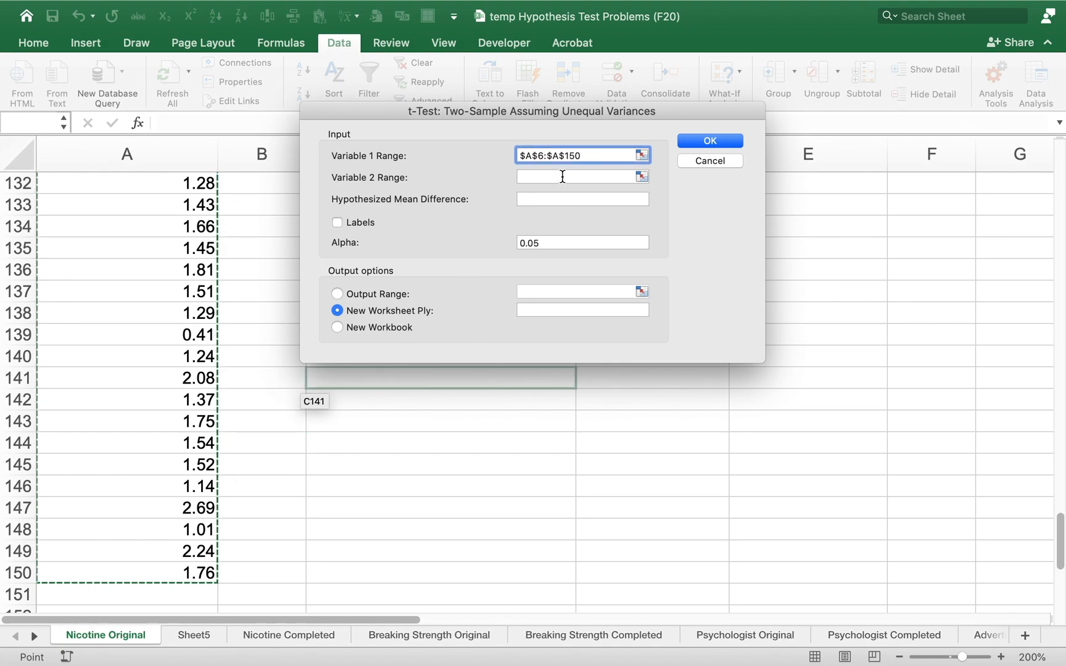
Set the t-test's Variable 2 Range to the yellow Hypothesized Mu cells including the heading, $C$6:$C$8
left_click(562, 176)
left_click_drag(502, 111, 611, 269)
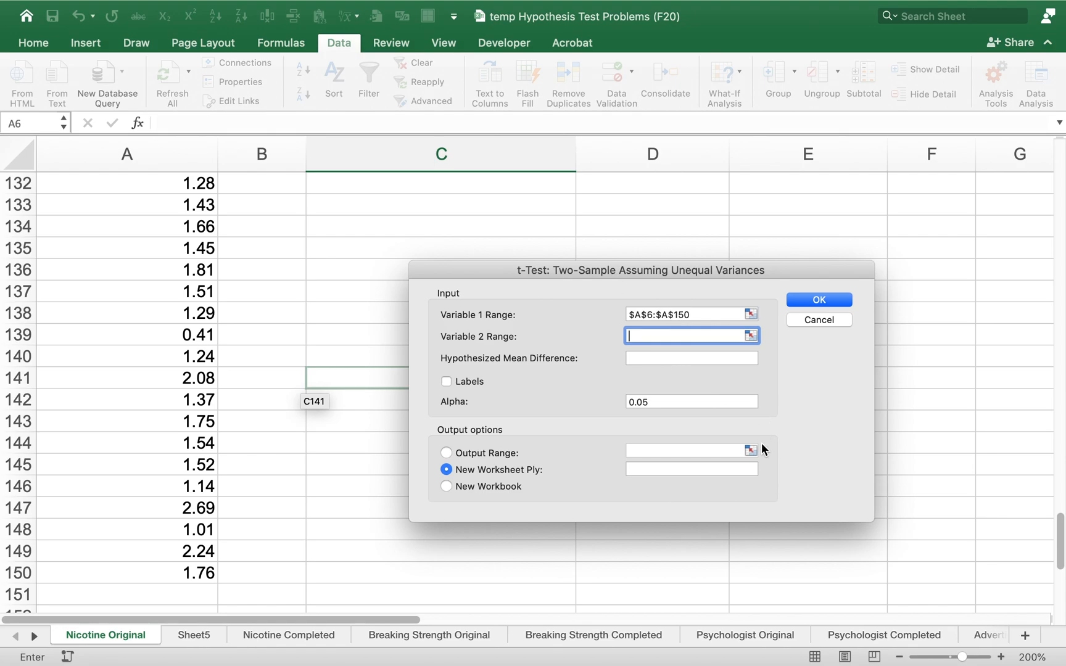
left_click_drag(1060, 542, 1057, 176)
left_click_drag(718, 269, 876, 262)
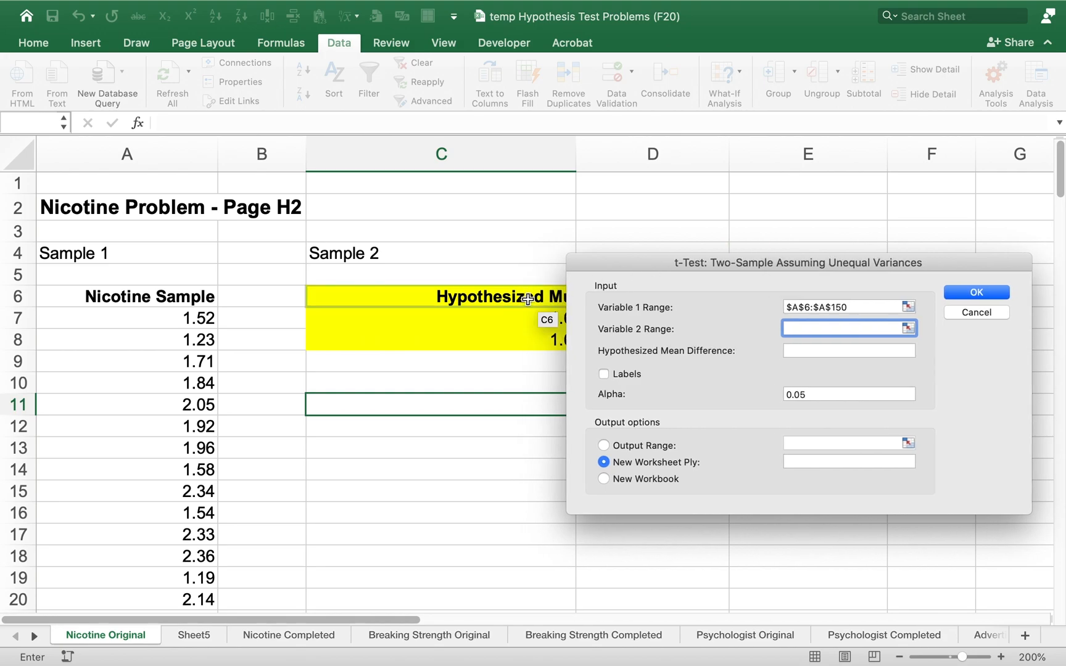
left_click_drag(600, 260, 640, 252)
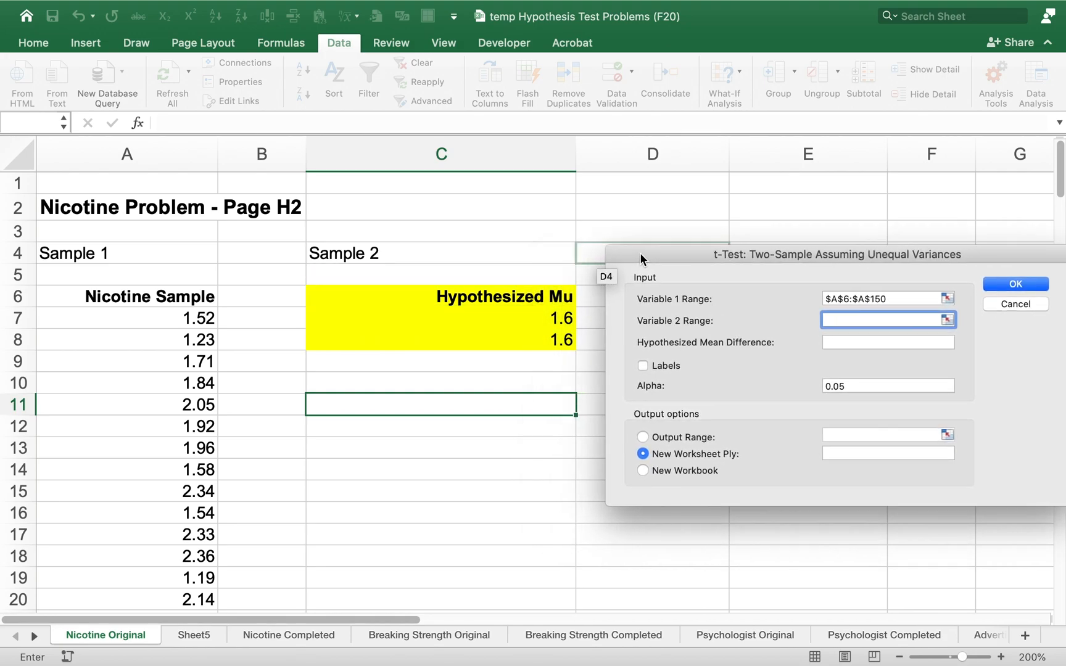
left_click_drag(528, 296, 526, 331)
left_click_drag(734, 249, 571, 130)
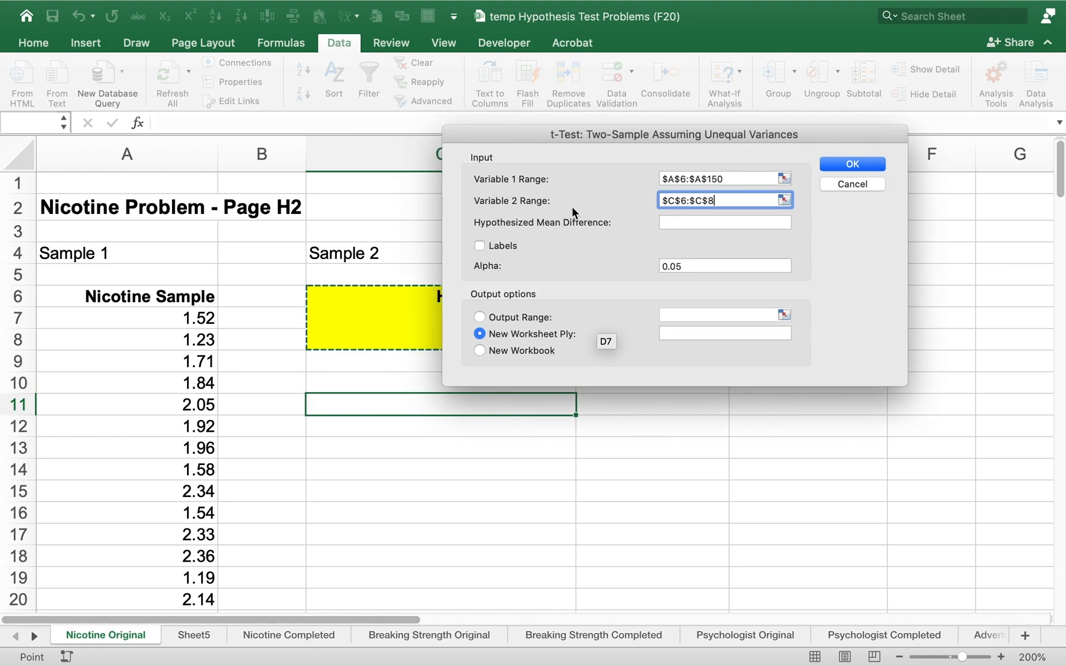
Set the hypothesized mean difference to 0 and check it against the test statistic formula in the handwritten notes
left_click(676, 222)
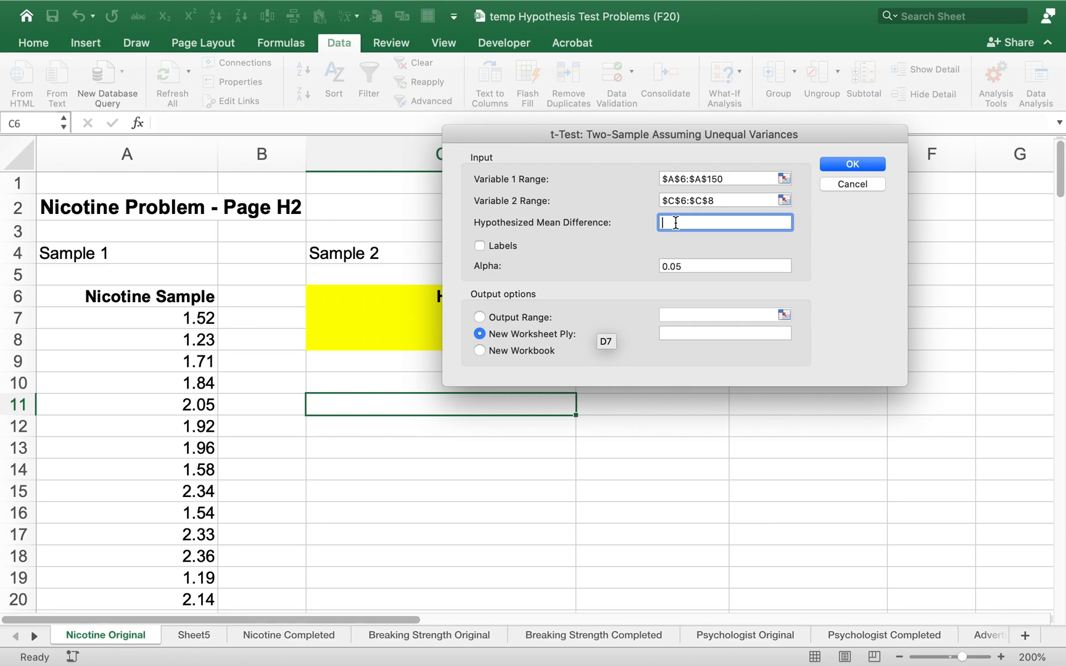
type("0")
key("ctrl+Right")
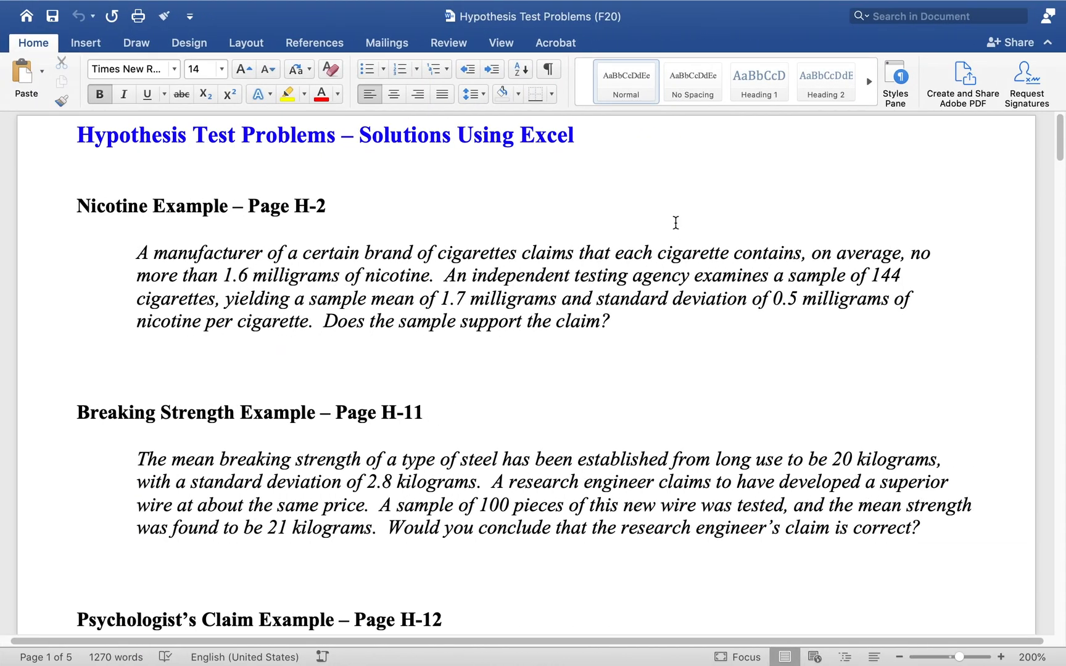
key("ctrl+Right")
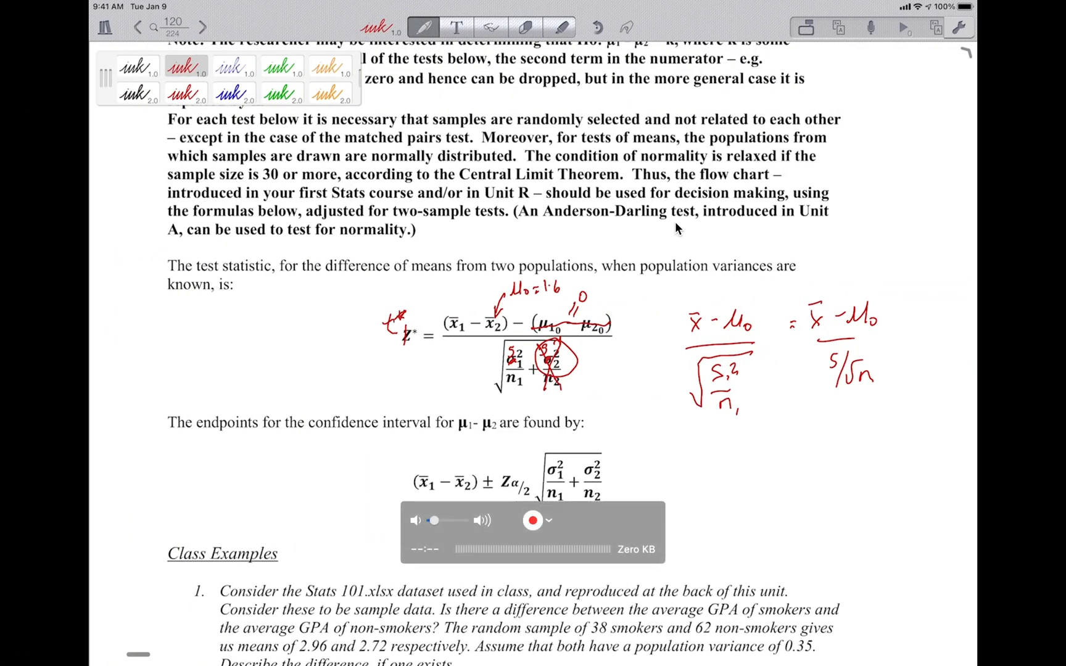
scroll(675, 221, "up", 10)
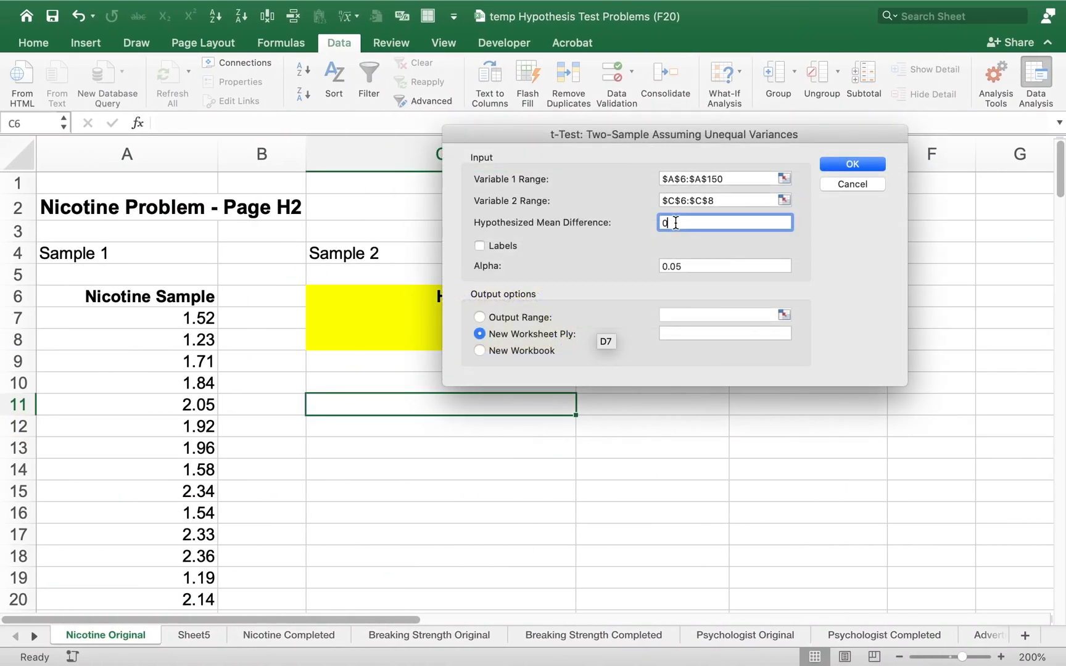
Enable Labels, set the output range to $D$10, and run the t-test with alpha 0.05
left_click(481, 247)
left_click(480, 318)
left_click(685, 316)
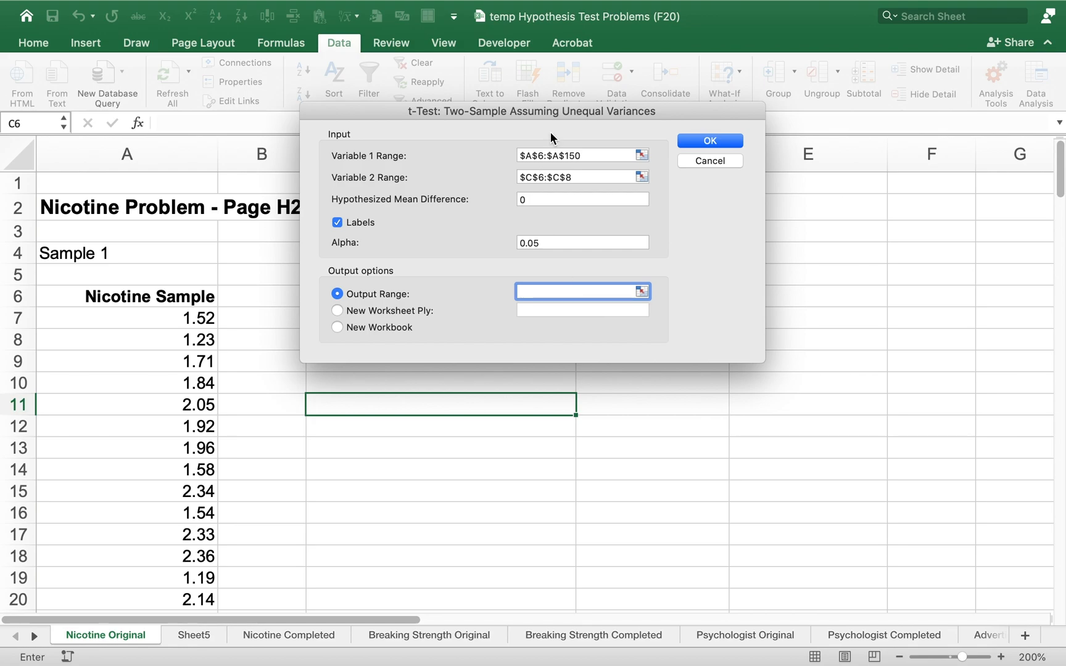
left_click_drag(550, 114, 331, 69)
left_click(671, 381)
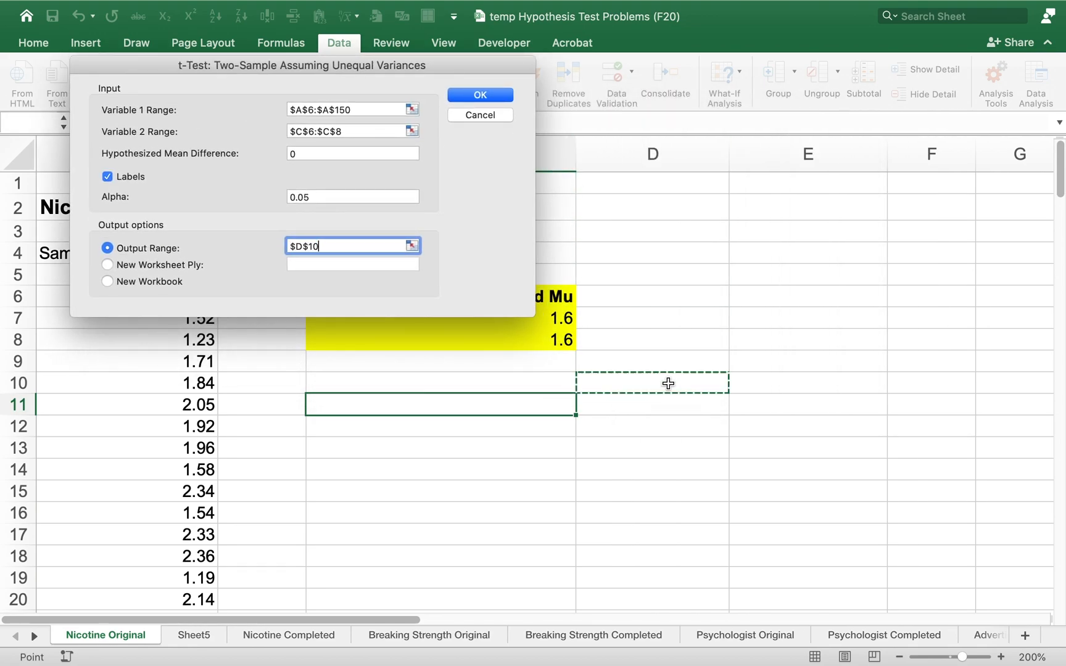
left_click(482, 94)
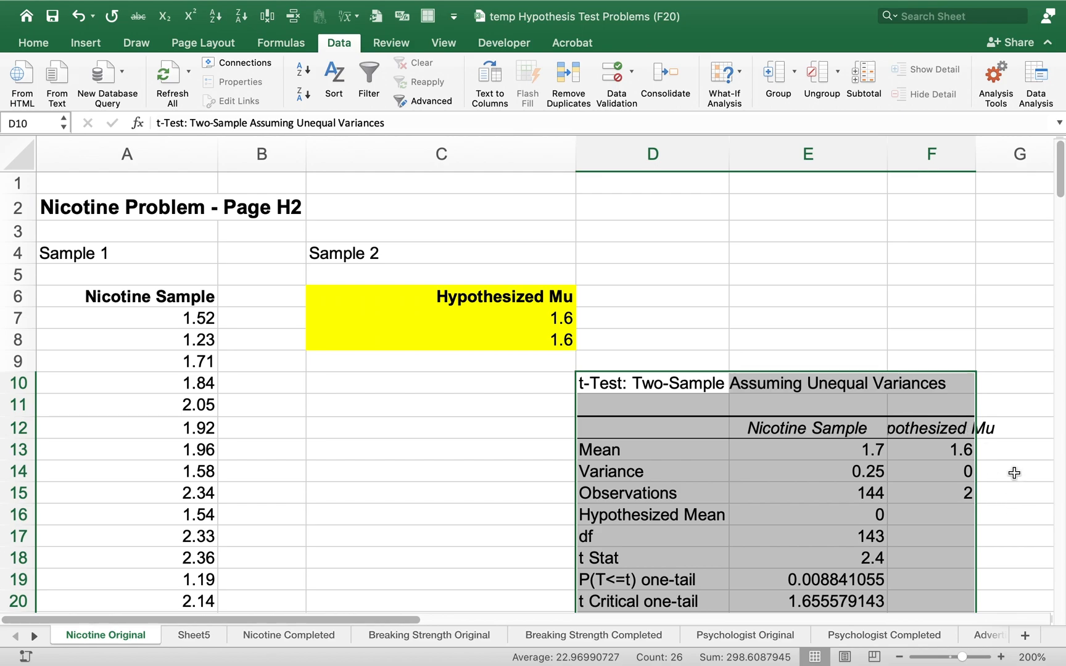
Format the p-values and critical t values in E19:E22 to three decimal places
scroll(1061, 190, "down", 4)
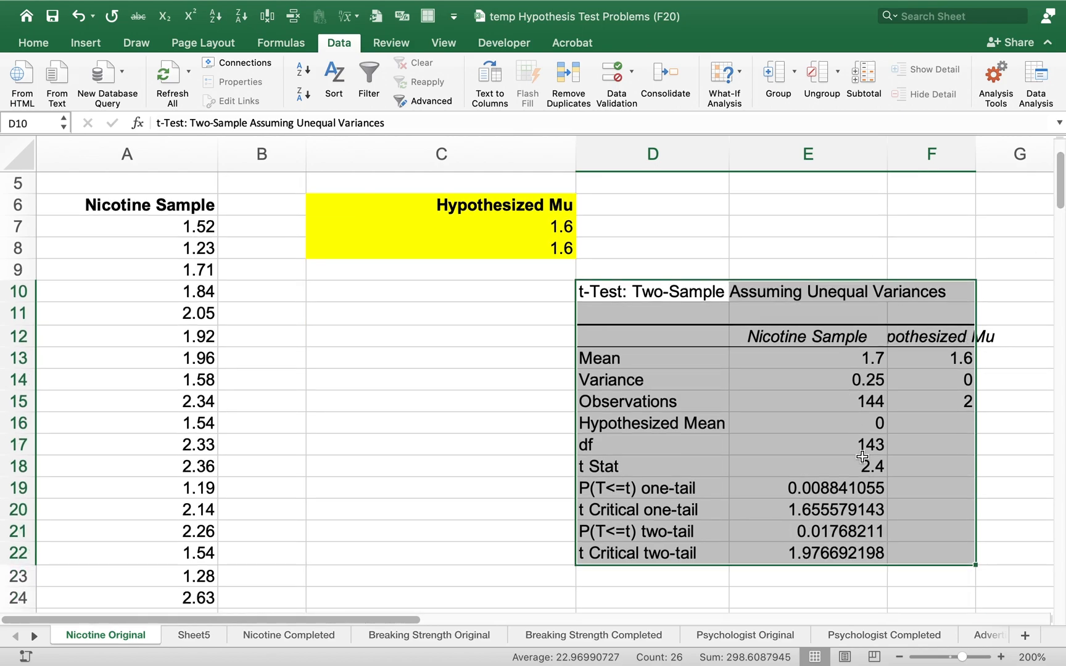
left_click(851, 490)
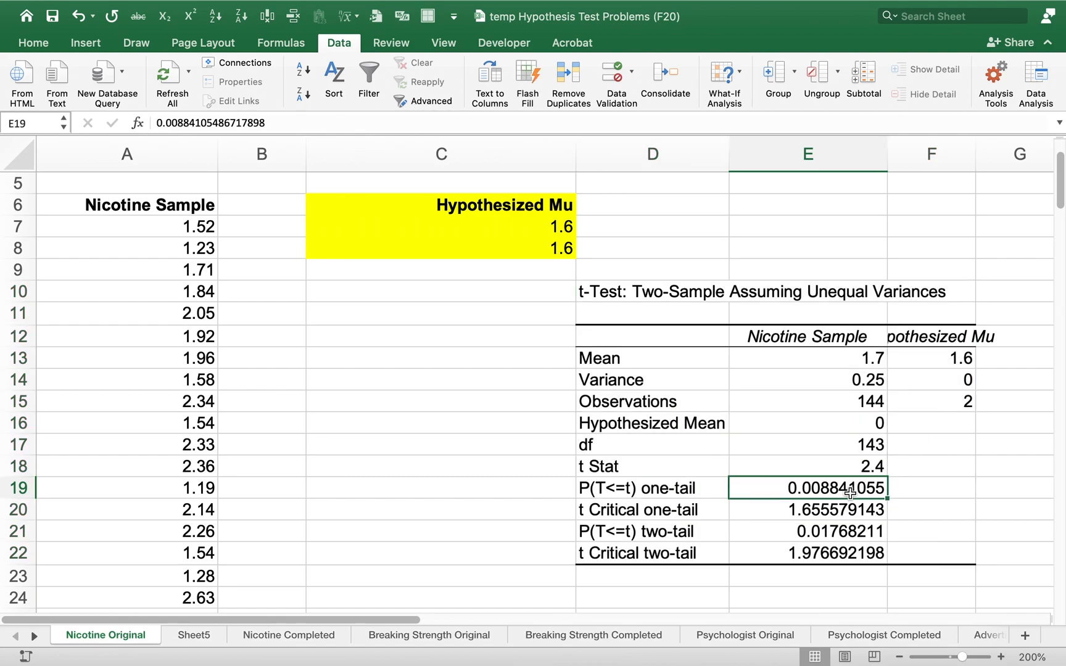
left_click_drag(849, 495, 838, 550)
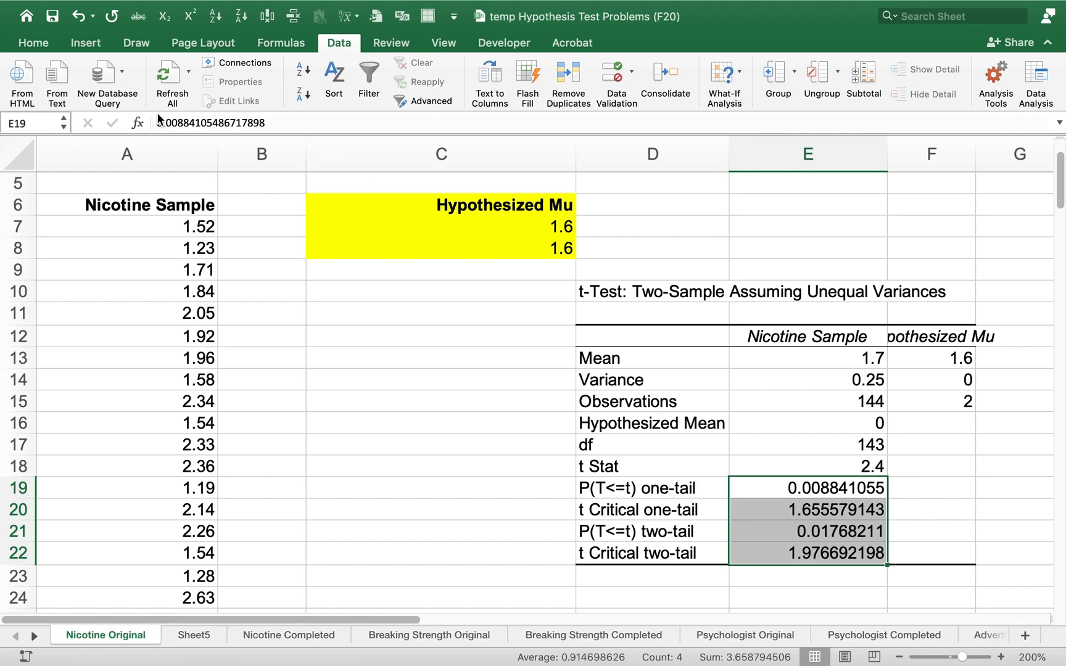
left_click(37, 43)
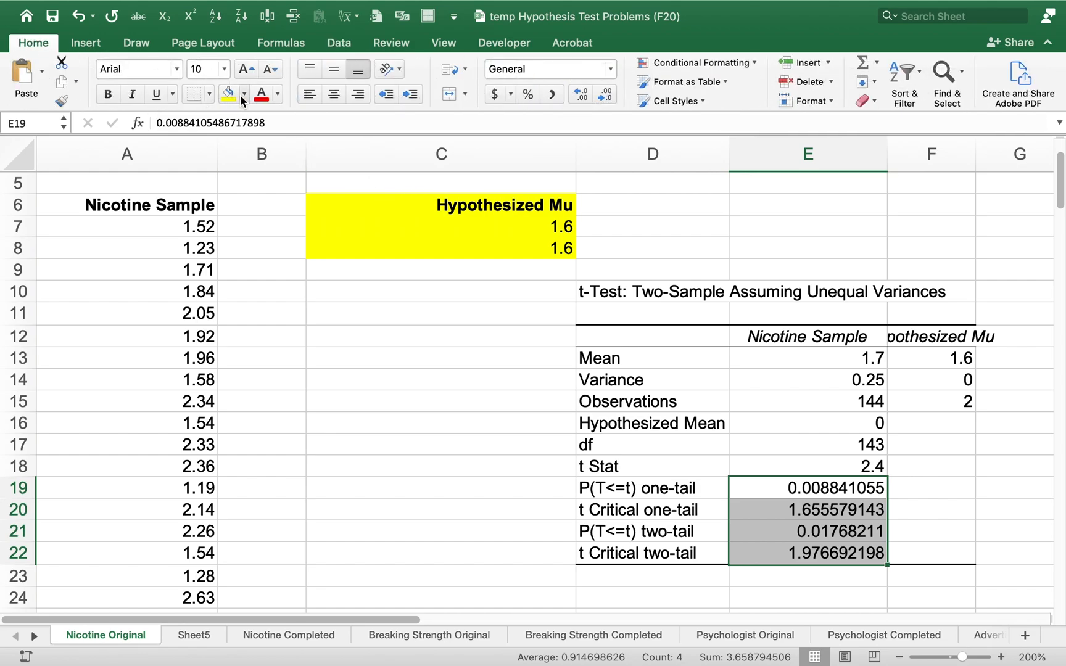
left_click(601, 92)
left_click(602, 93)
left_click(601, 92)
left_click(601, 93)
left_click(602, 93)
left_click(601, 92)
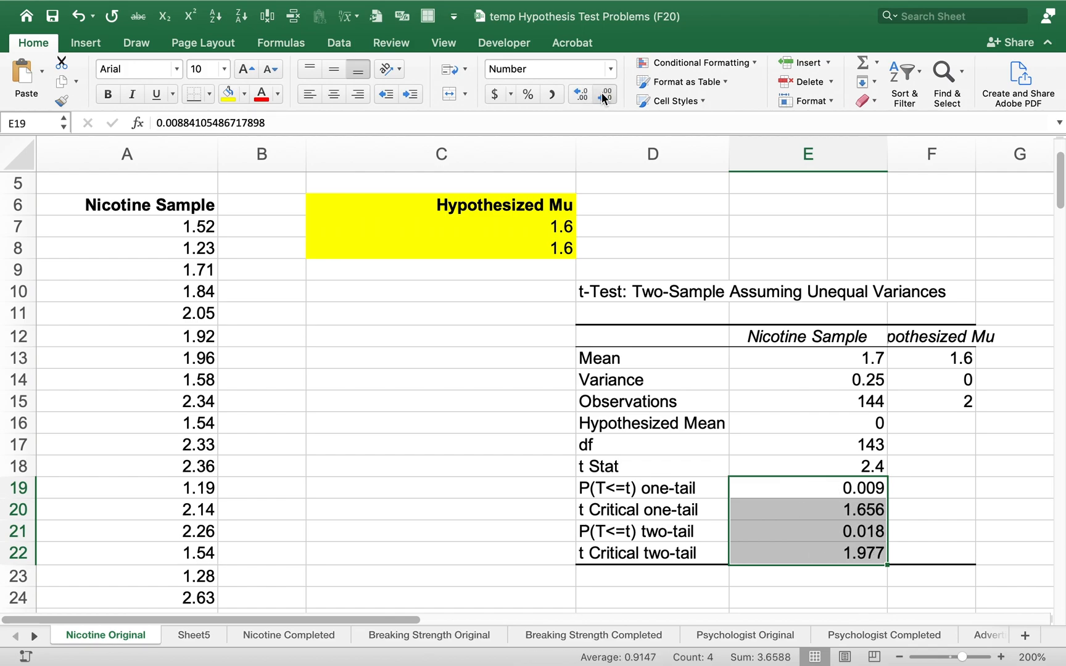
left_click(632, 219)
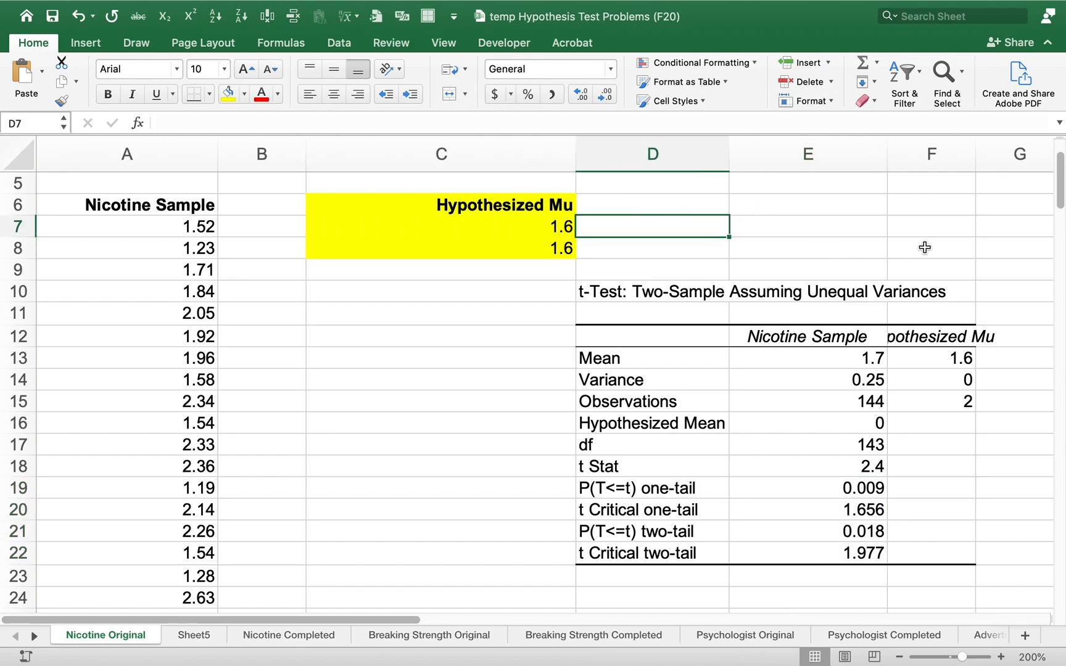
Auto-fit column F to the Hypothesized Mu heading in the t-test output
double_click(976, 152)
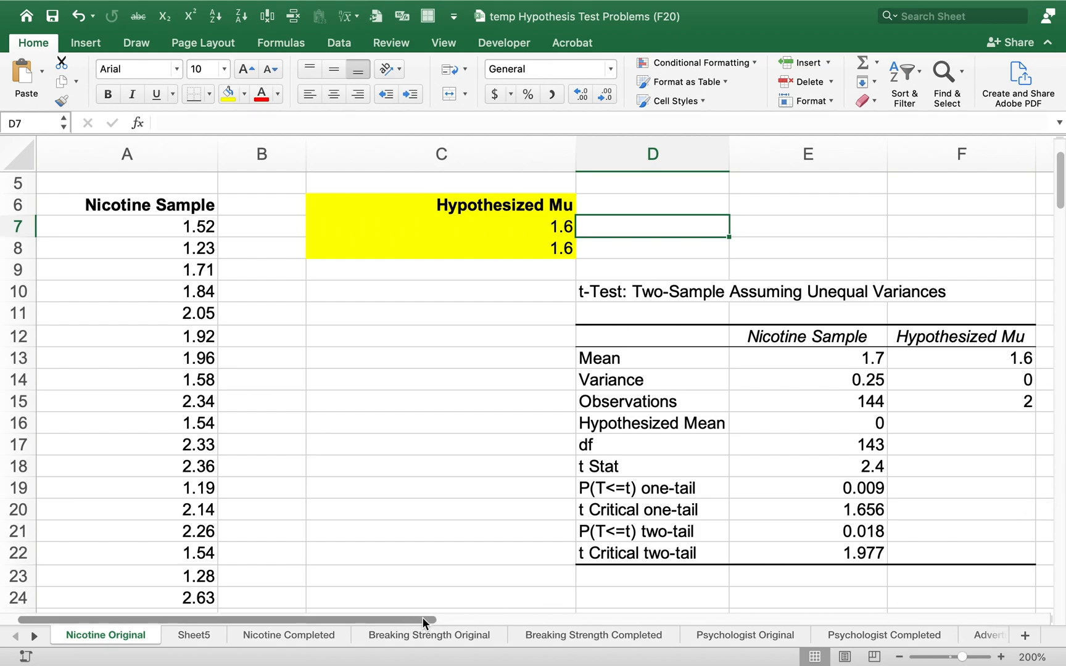
left_click(428, 618)
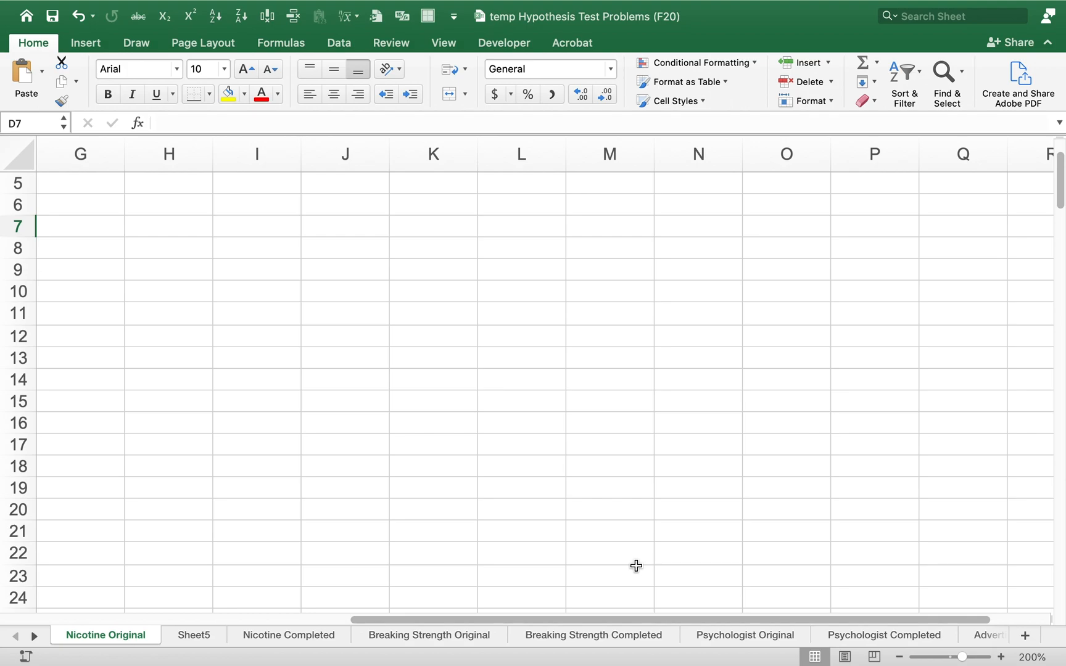
left_click(294, 620)
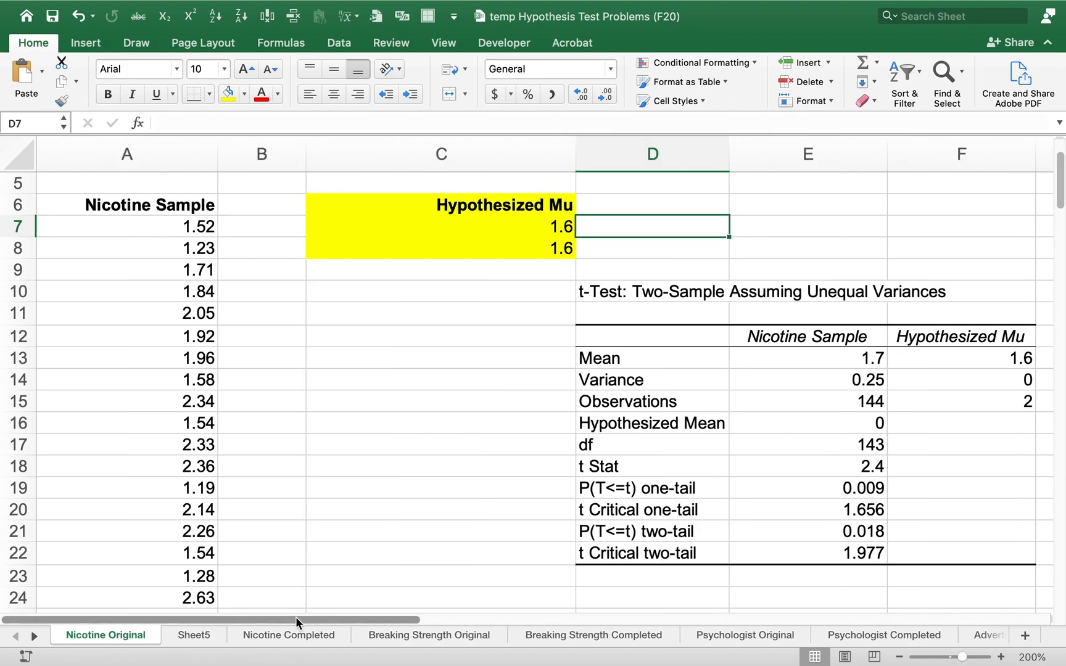
Review the Hypothesized Mu results in F12:F15 and fill the output's Mean row, D13:F13, with yellow
left_click_drag(983, 339, 969, 409)
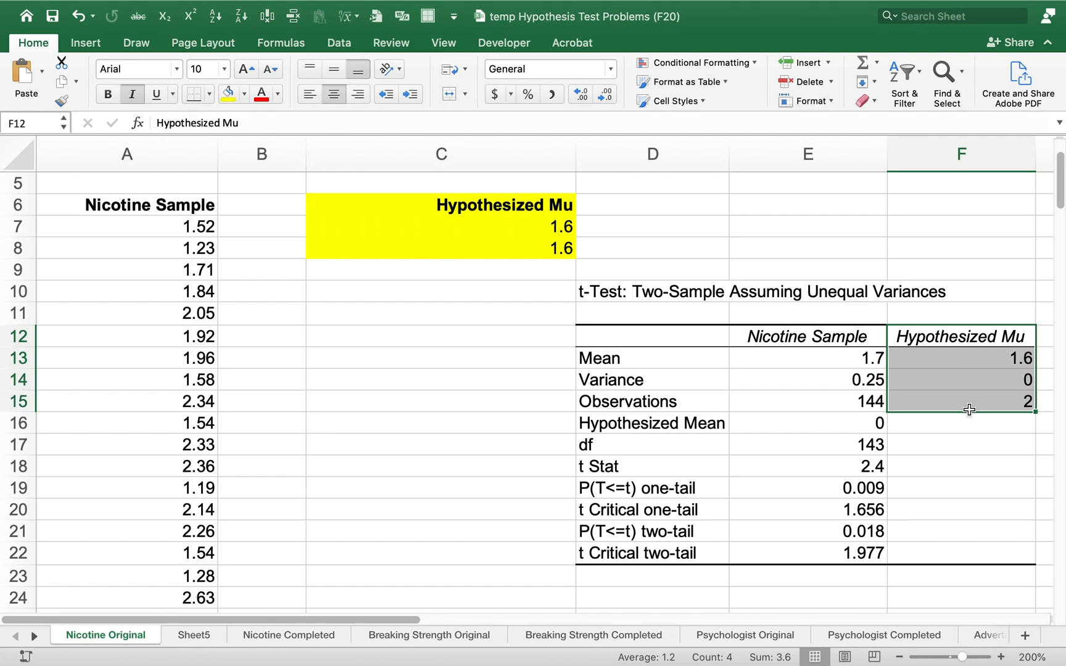
left_click(1010, 356)
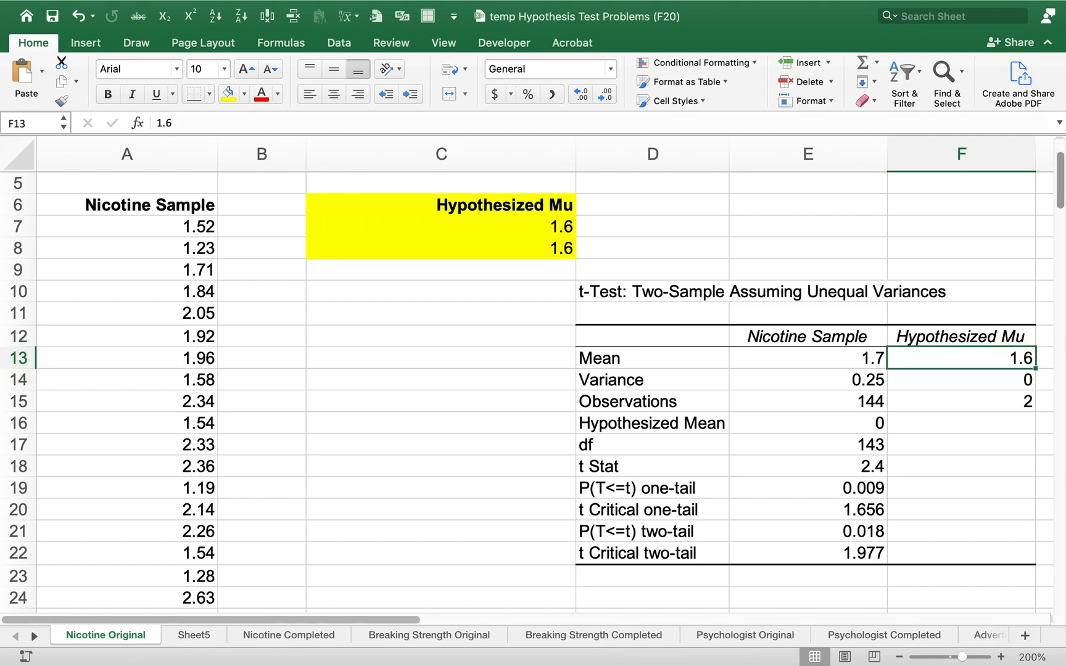
key("Down")
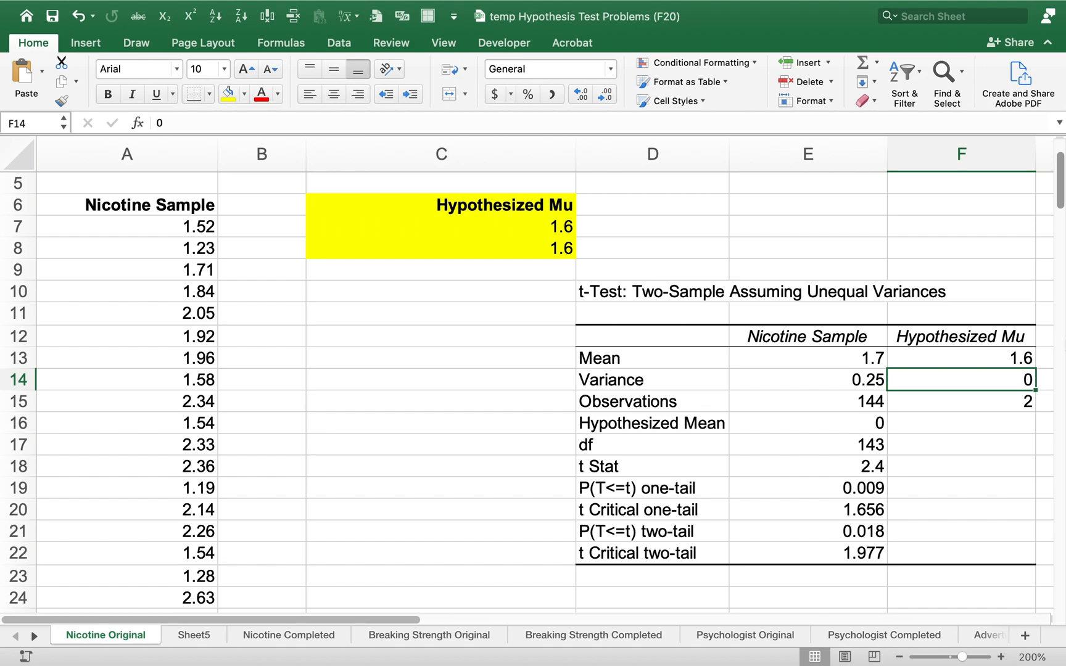
key("Down")
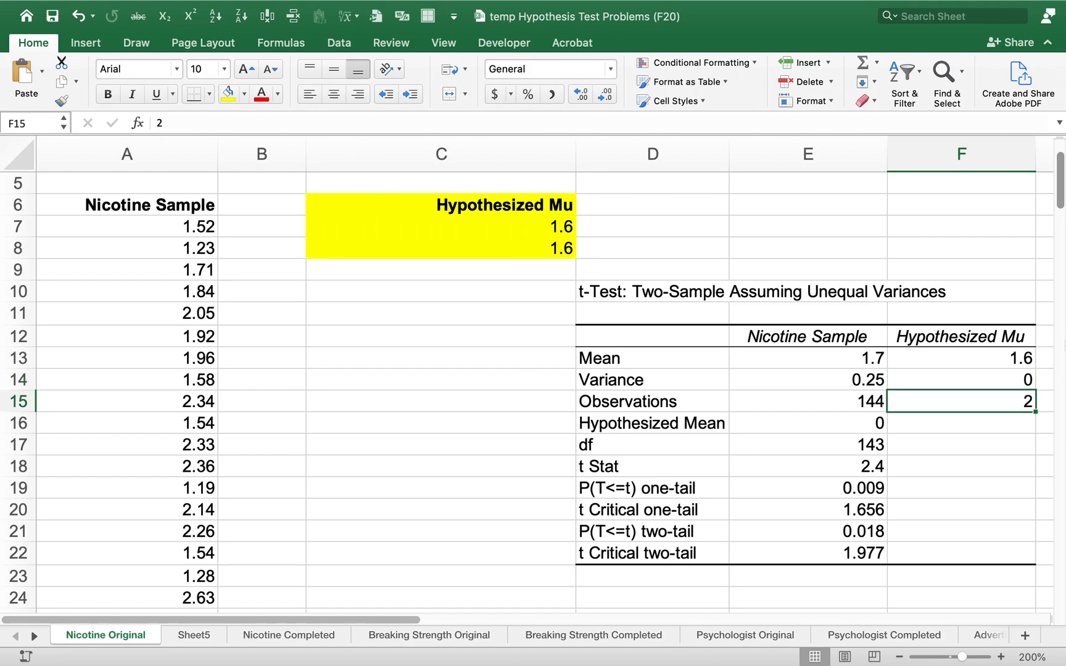
key("Left")
key("Up")
key("Up")
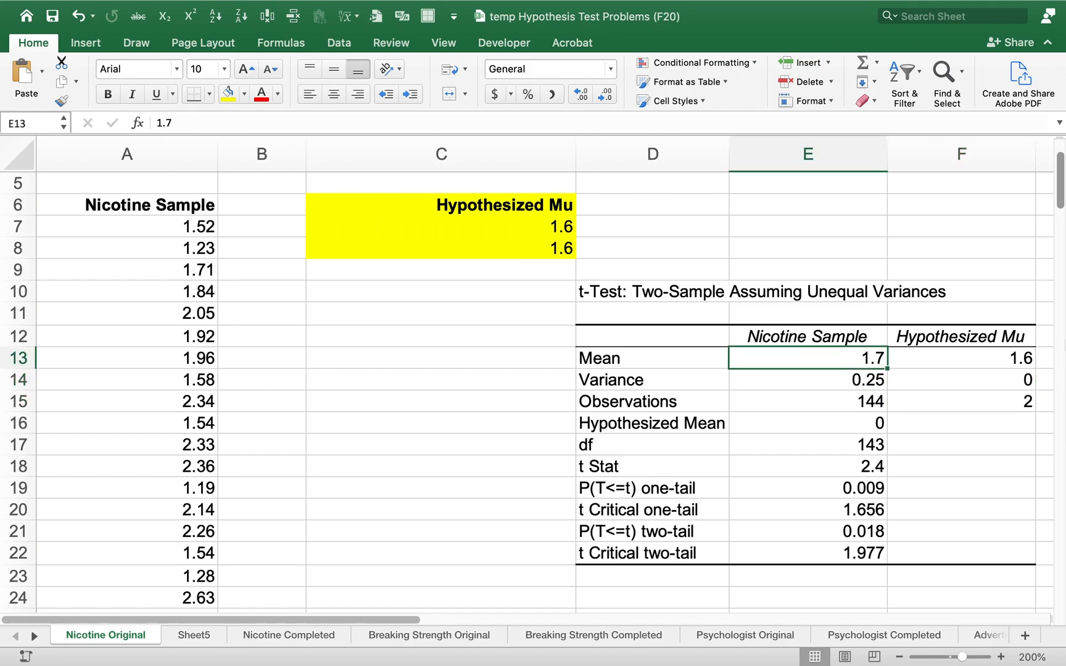
key("shift+Left")
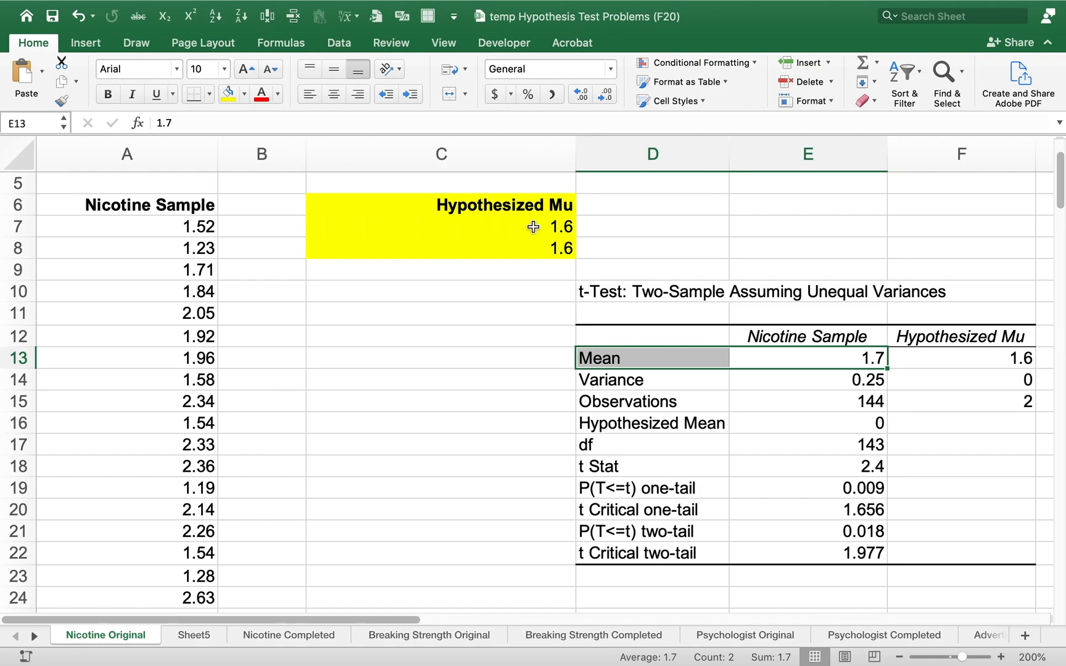
left_click(228, 94)
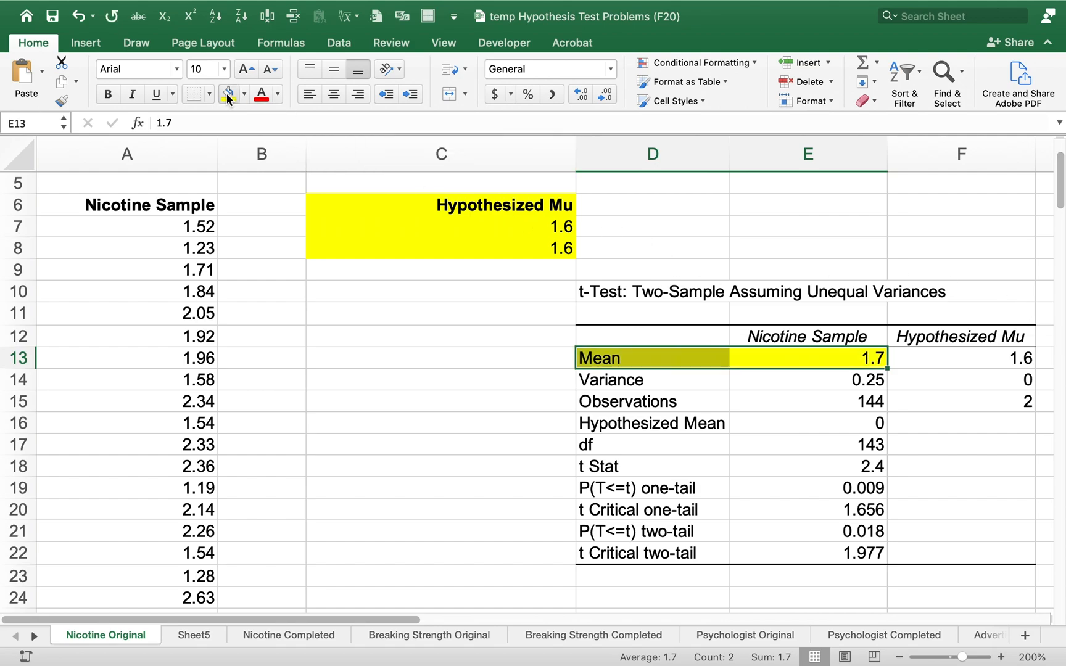
key("Right")
left_click(227, 95)
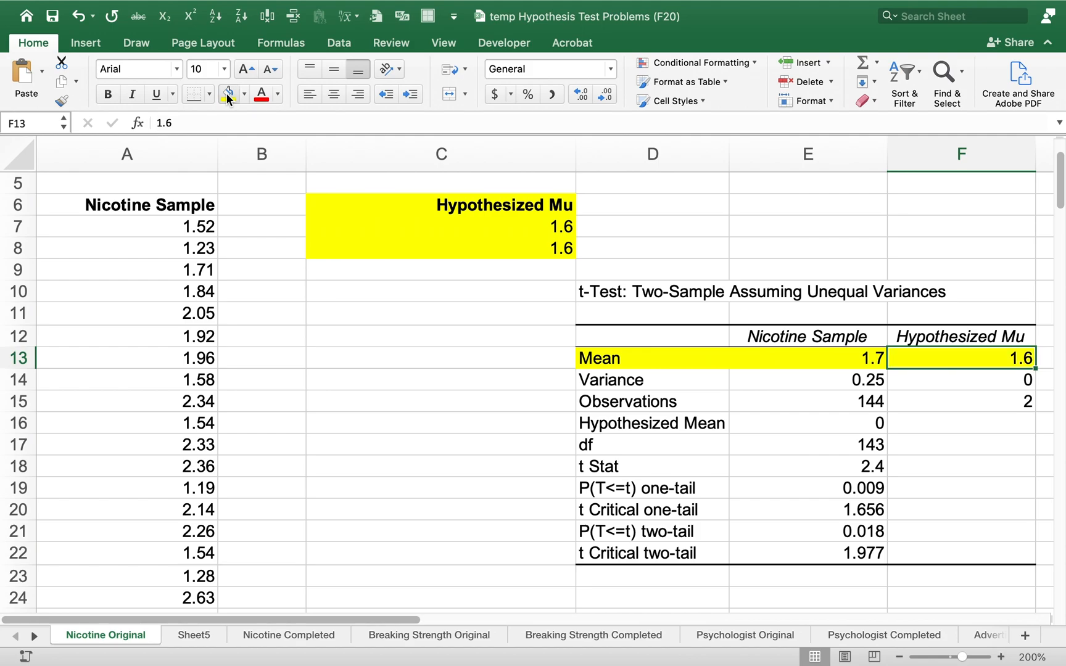
Fill the nicotine sample's variance and observations cells, E14 and E15, with yellow
key("Left")
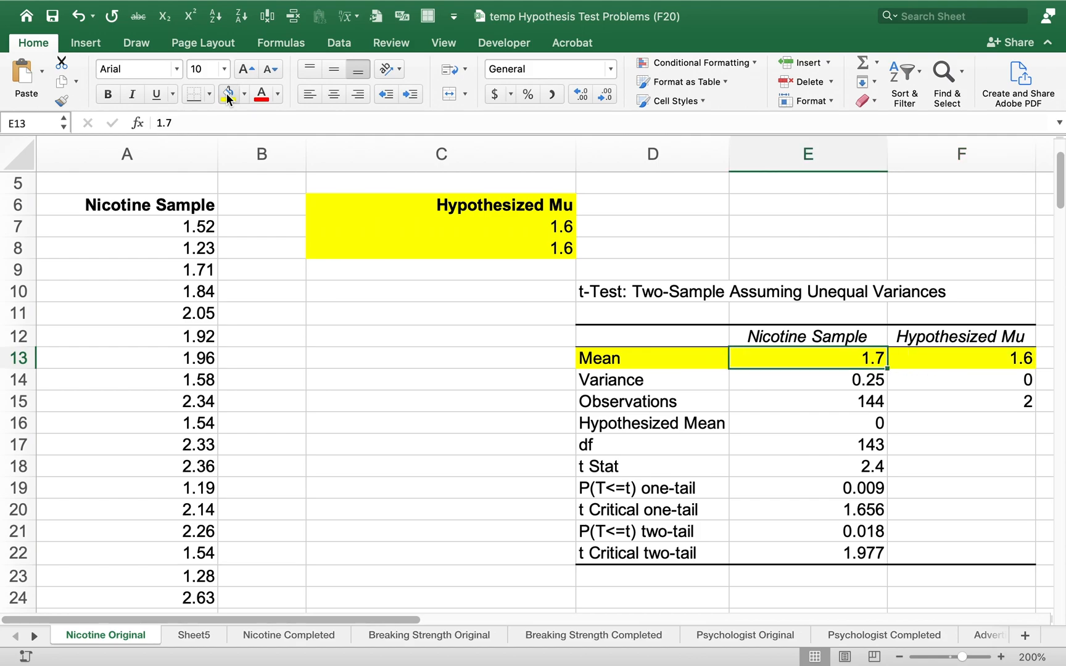
key("Down")
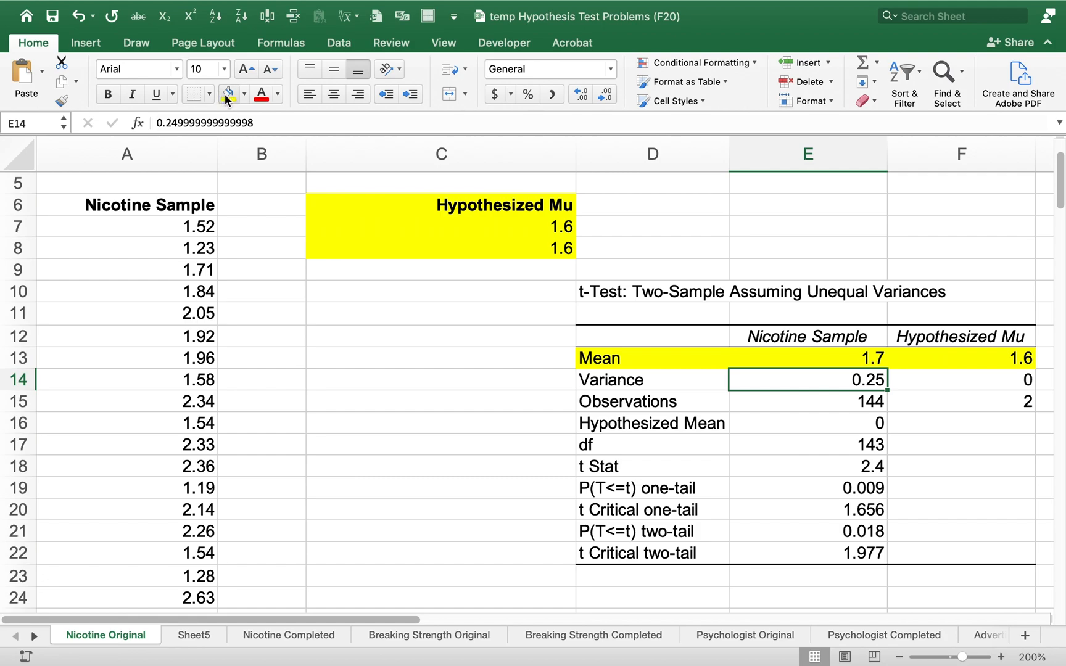
left_click(228, 95)
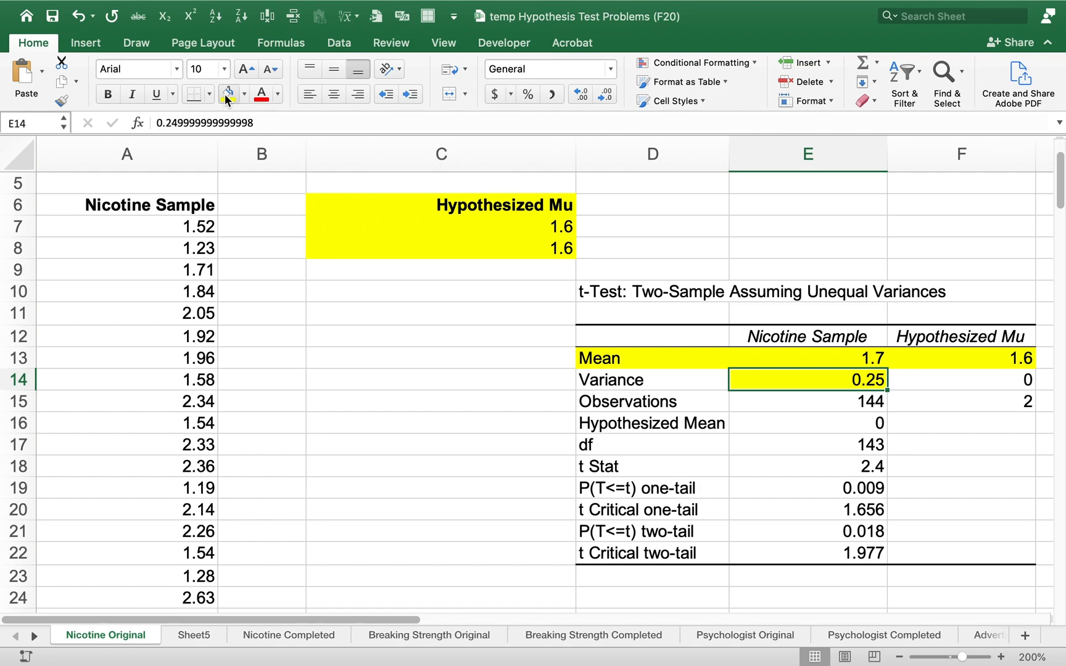
key("Down")
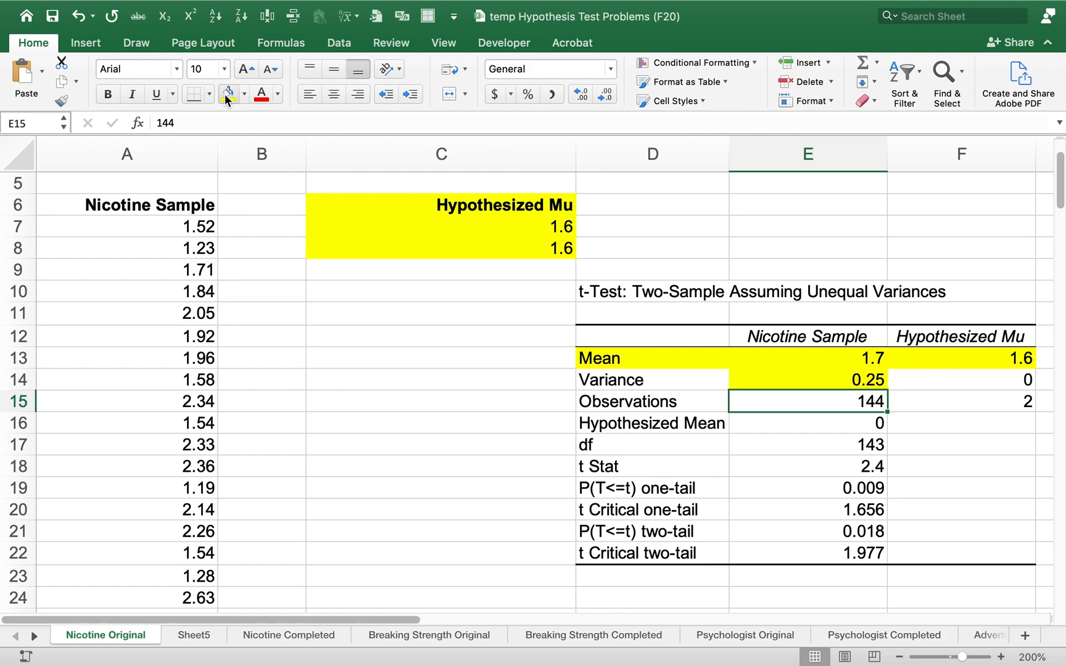
left_click(228, 96)
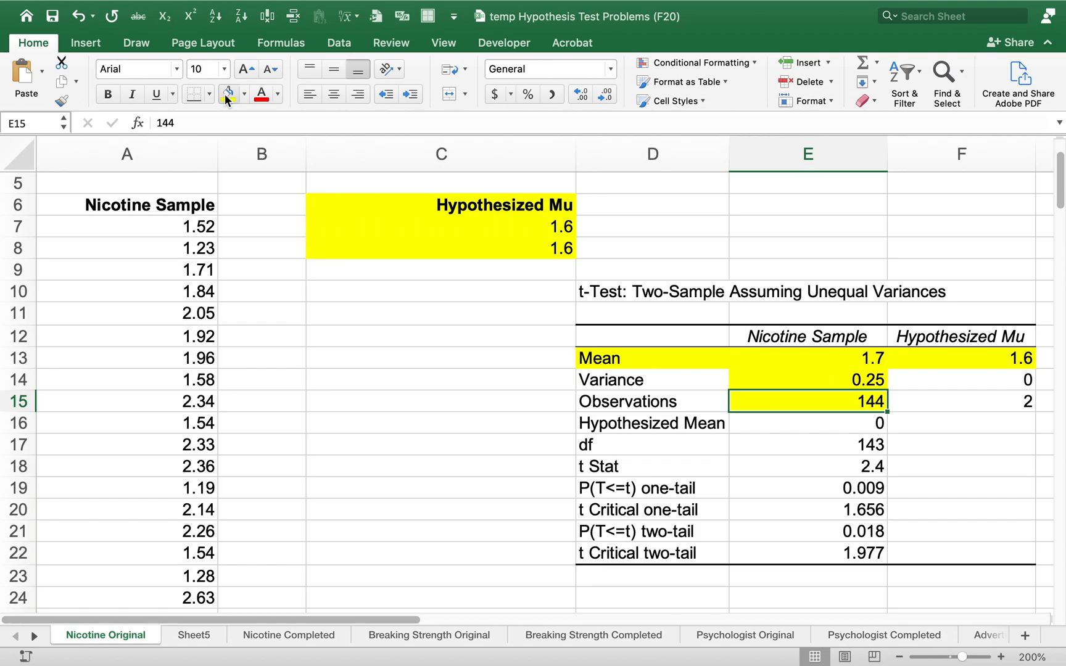
Fill the t Stat value in cell E18 with yellow
key("Down")
key("Down")
key("Down")
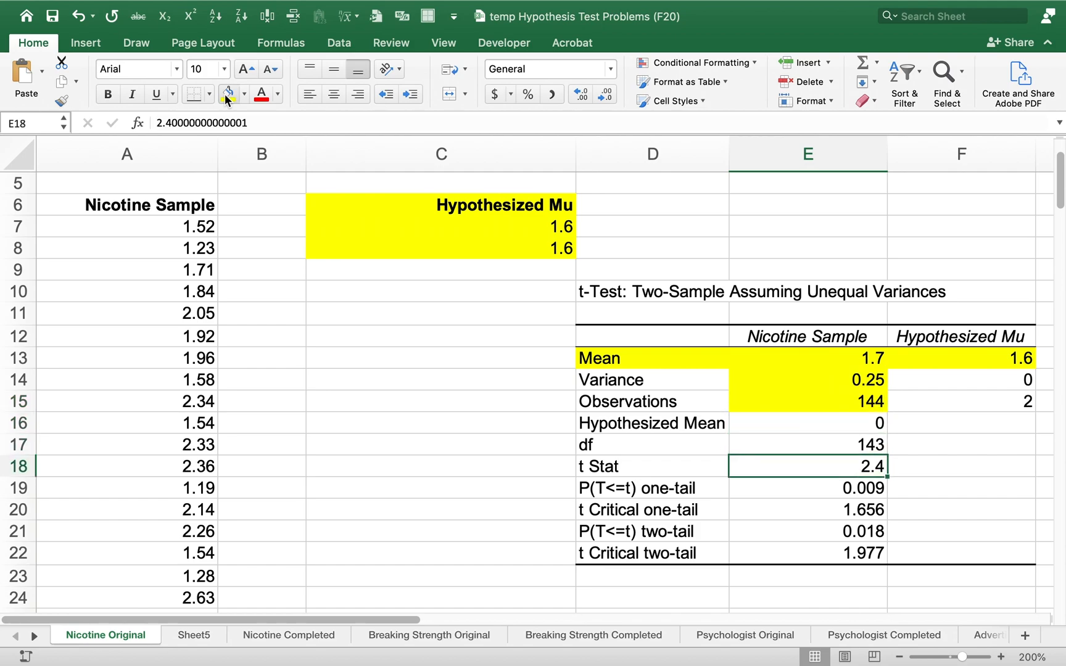
left_click(228, 94)
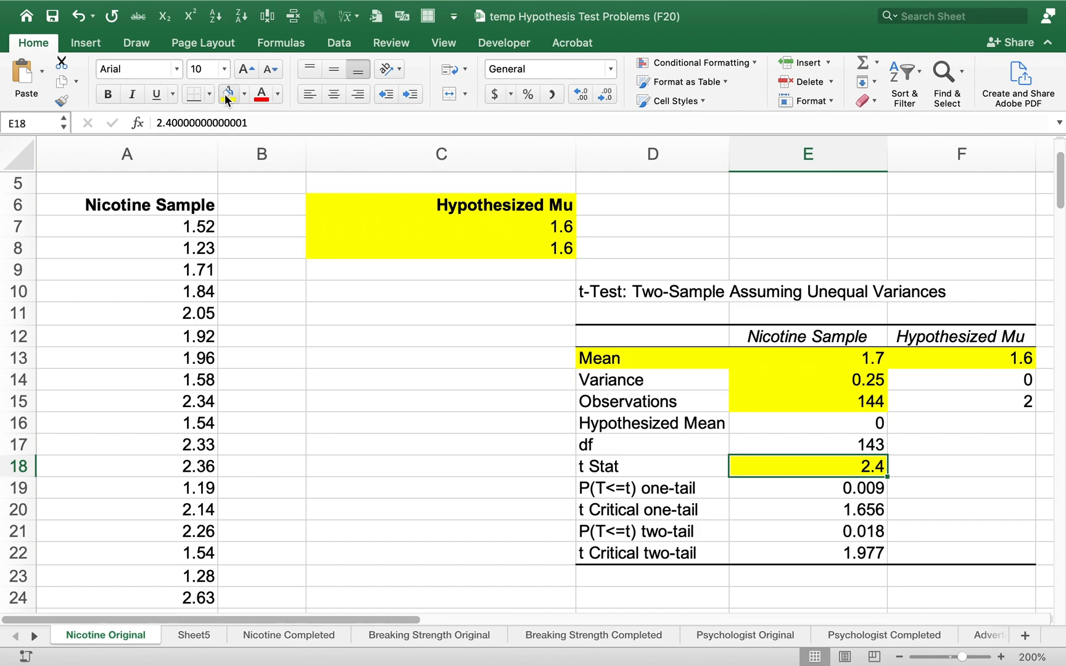
Fill the one-tail p-value and t Critical one-tail rows, D19:E20, of the t-test output with yellow
key("Up")
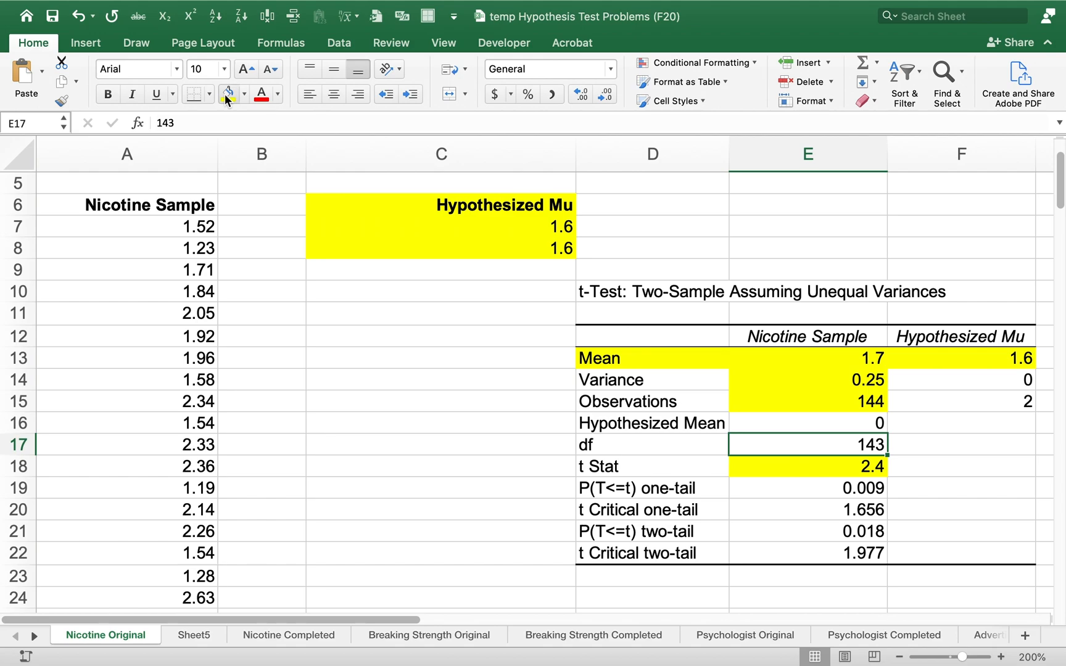
key("Down")
key("Down")
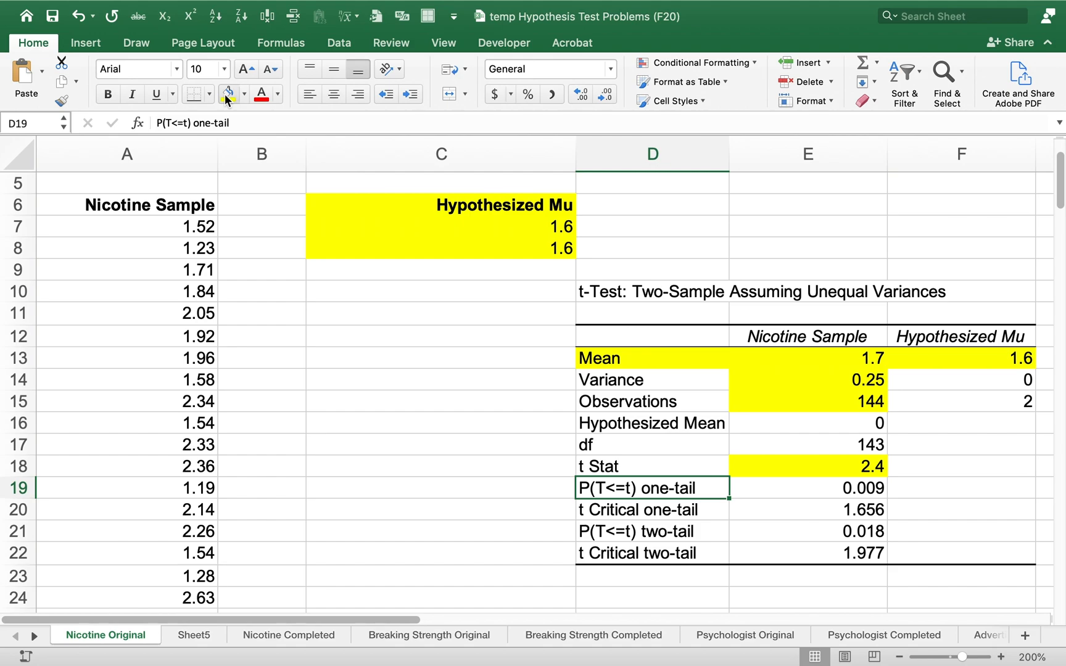
key("shift+Down")
key("shift+Right")
left_click(227, 94)
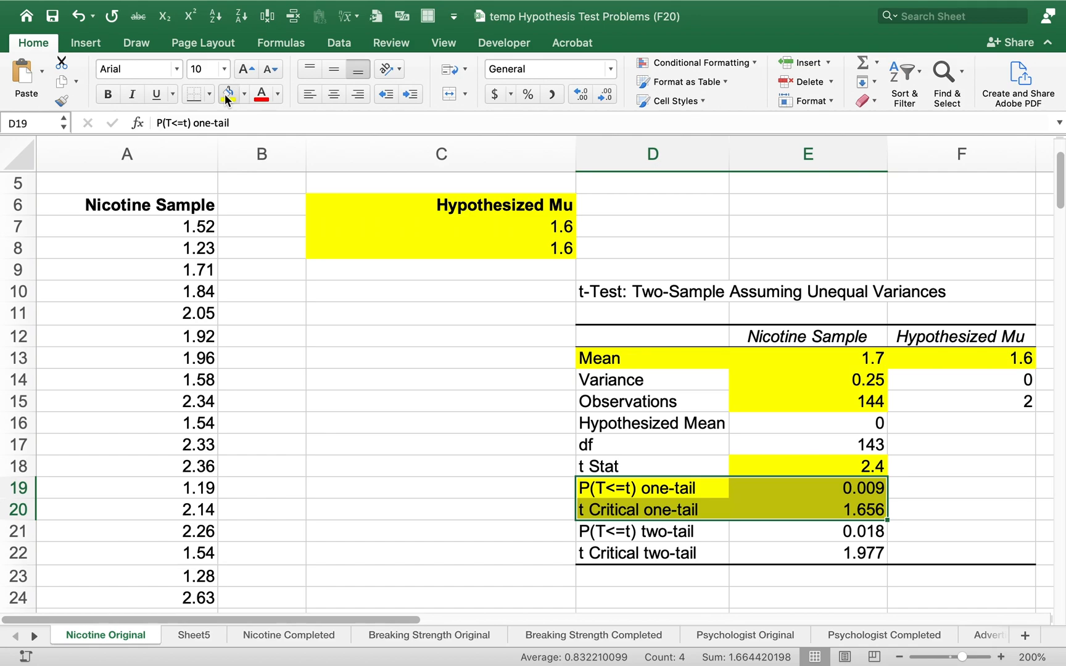
Fill the one-tail p-value cell E19 with orange and compare the t Stat in E18 with the one-tail critical value in E20
key("Right")
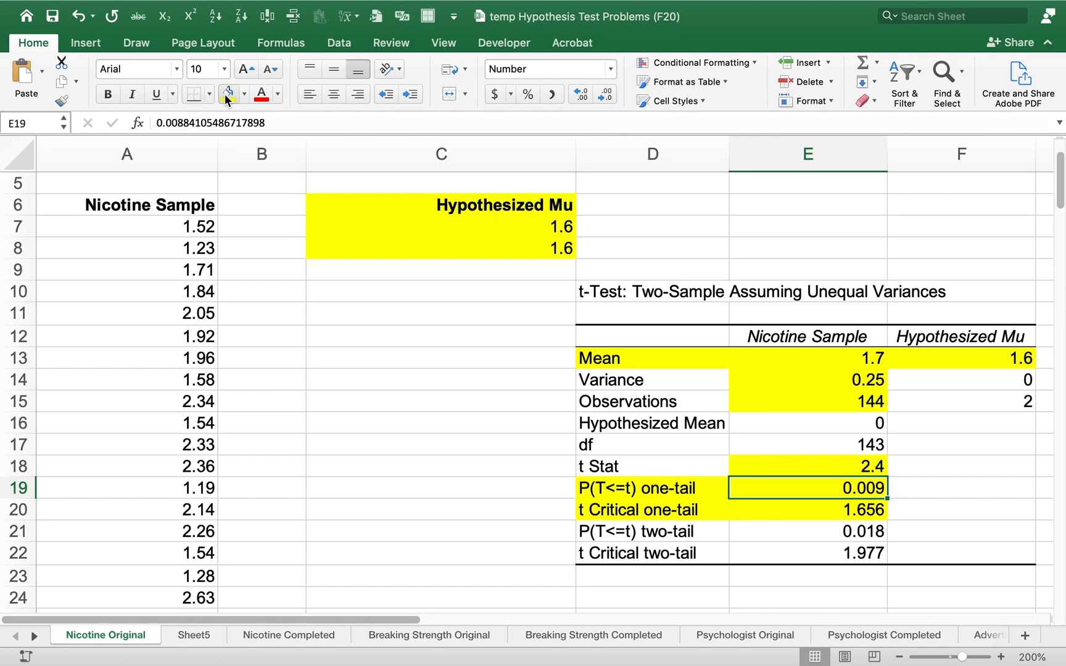
key("Down")
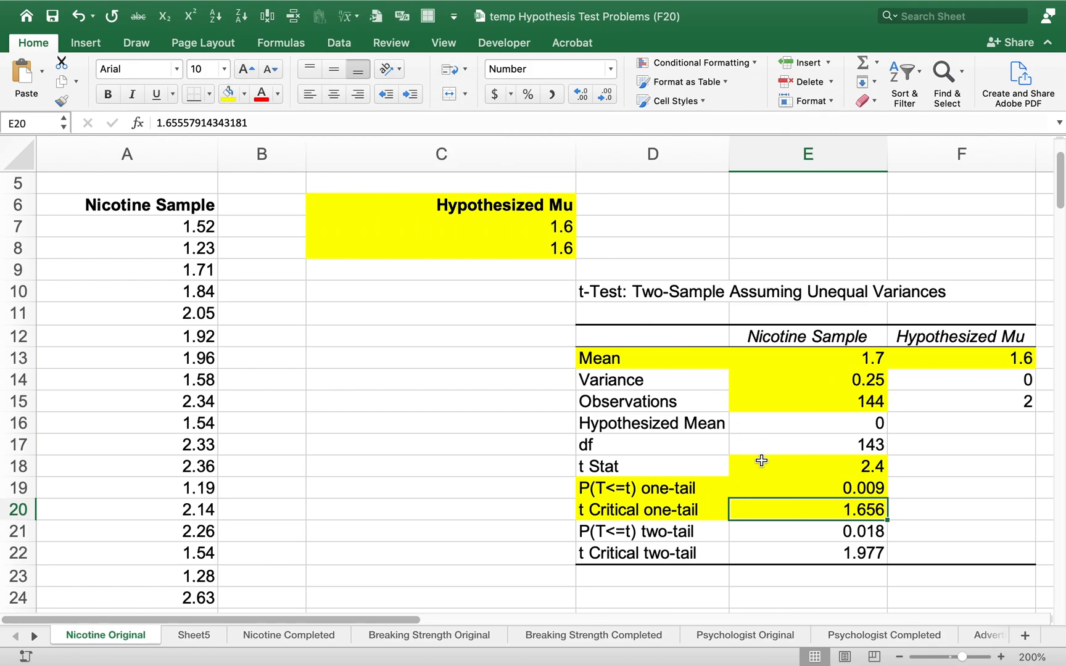
left_click(782, 489)
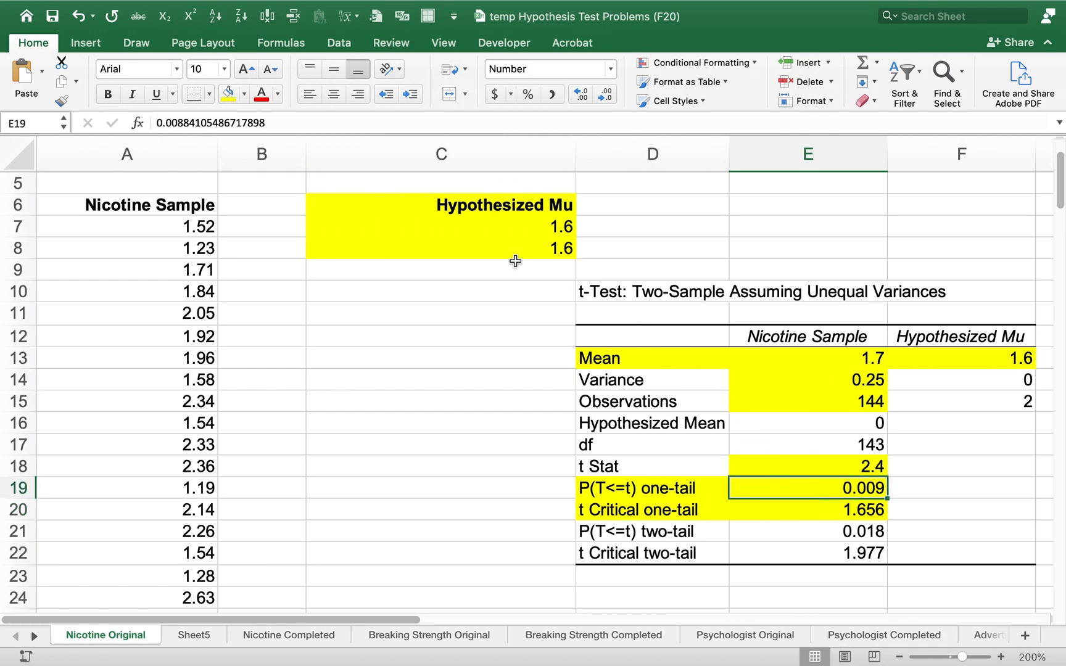
left_click(244, 94)
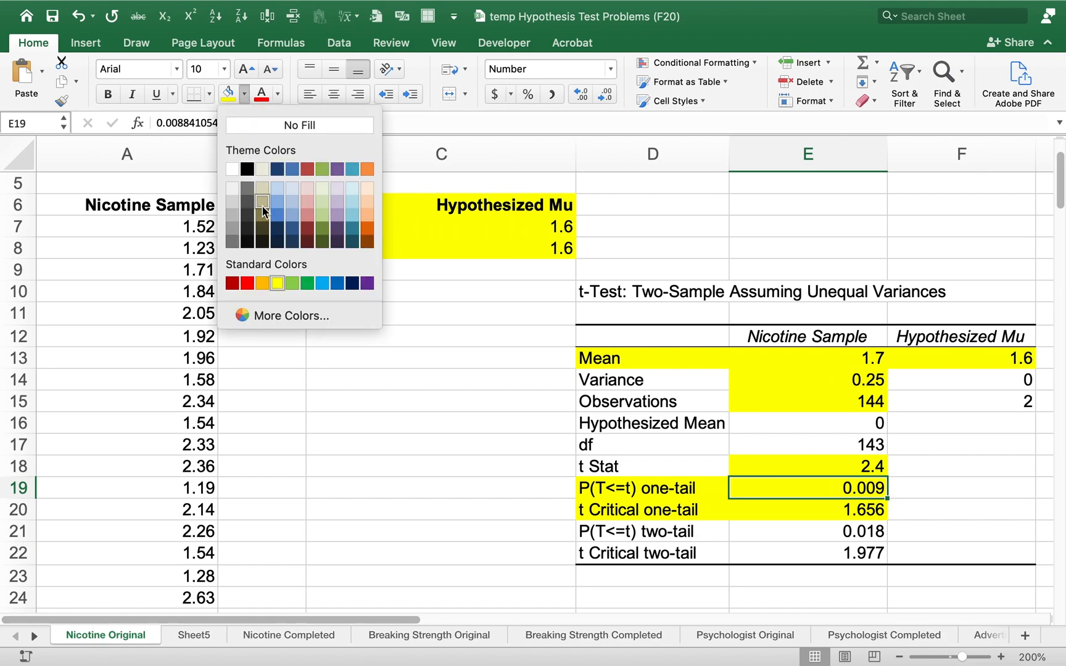
left_click(264, 283)
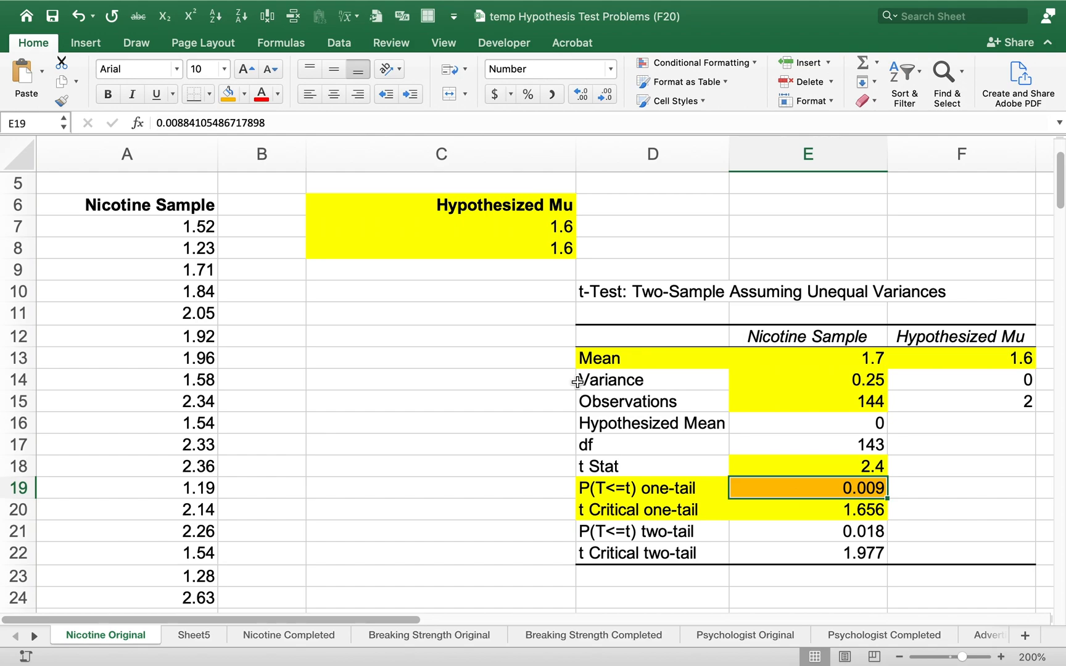
key("Up")
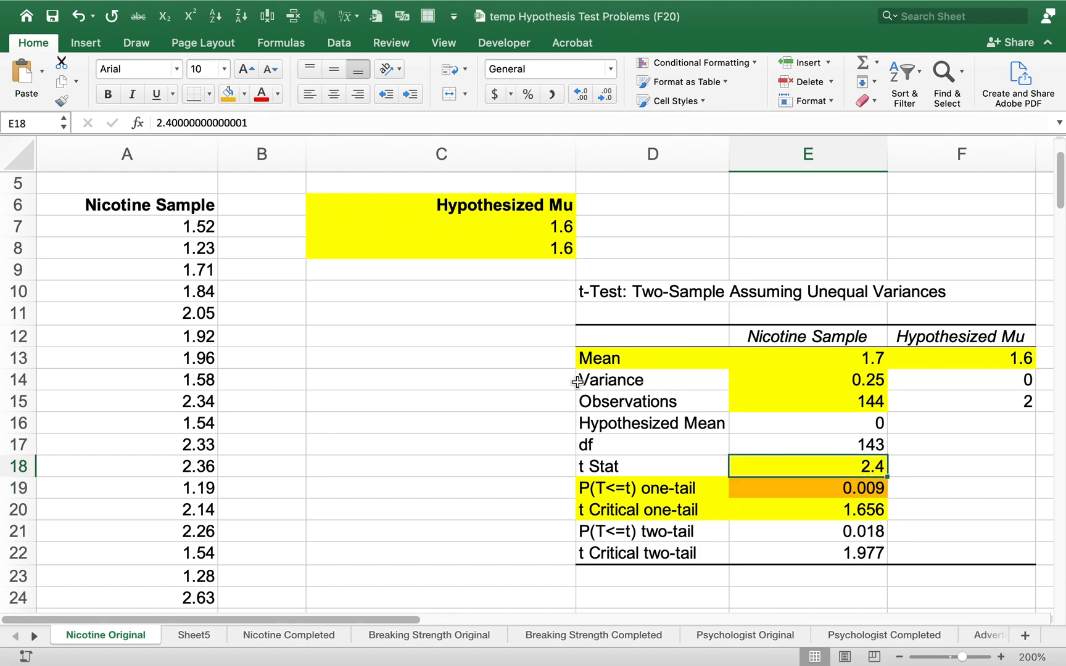
key("Down")
key("Down")
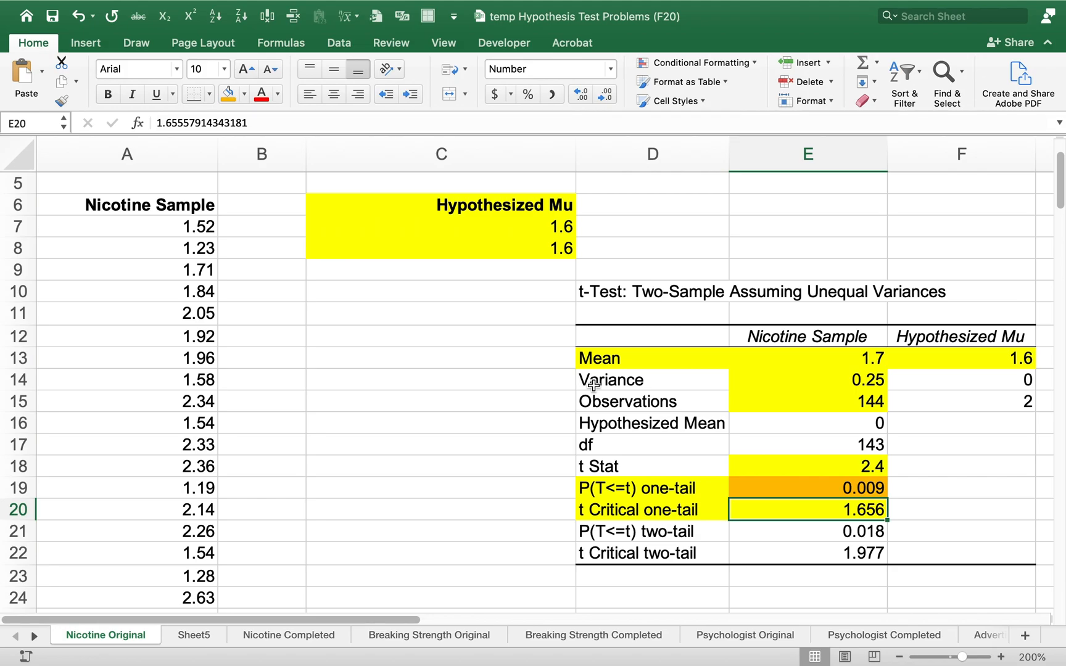
Switch to the Word problem list and the Notability notes and review the breaking strength problem on page H-11
key("ctrl+Right")
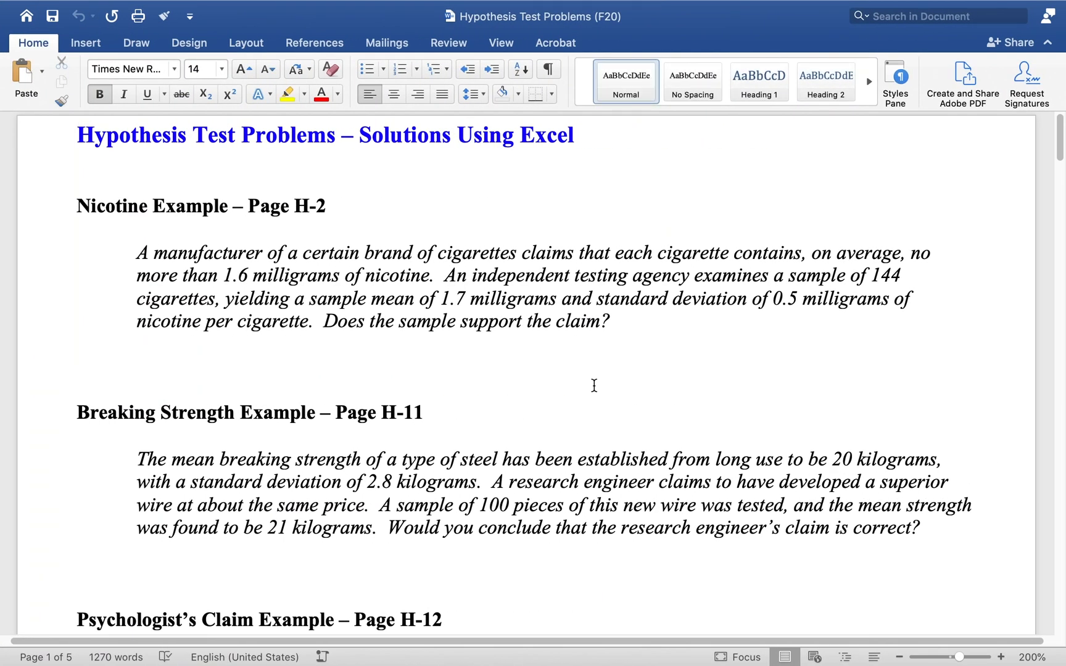
left_click(659, 457)
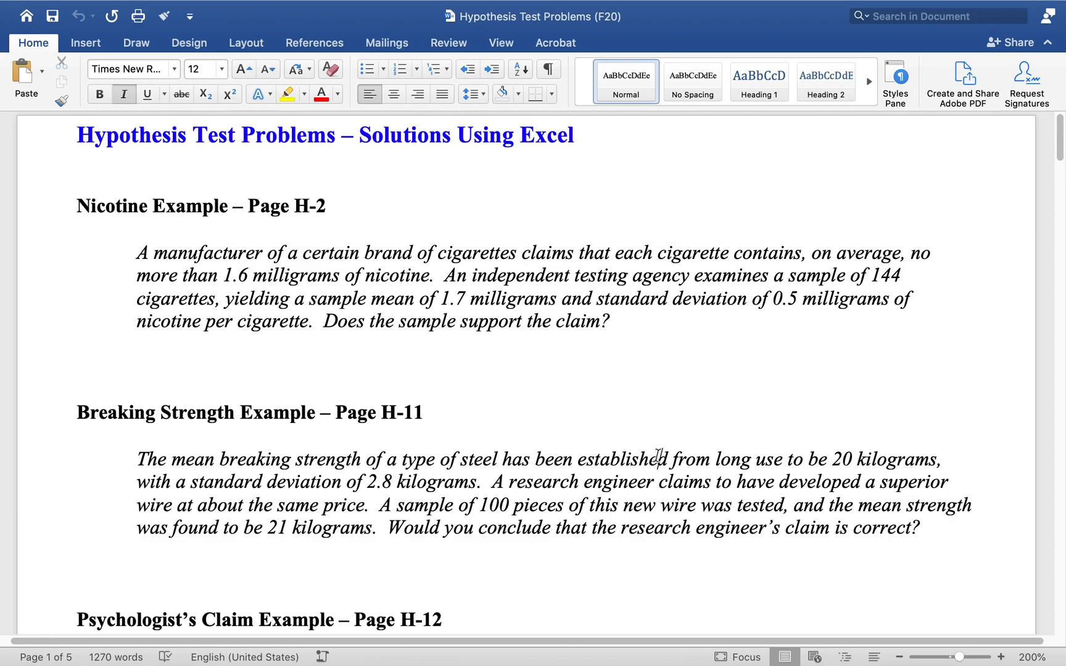
key("ctrl+Right")
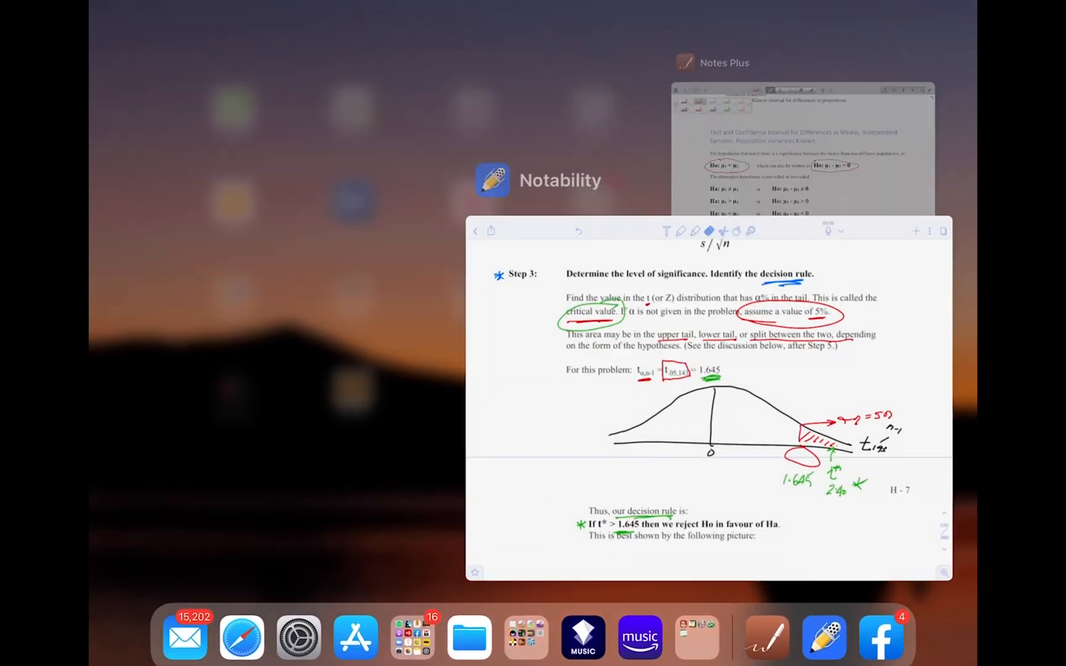
scroll(533, 346, "down", 15)
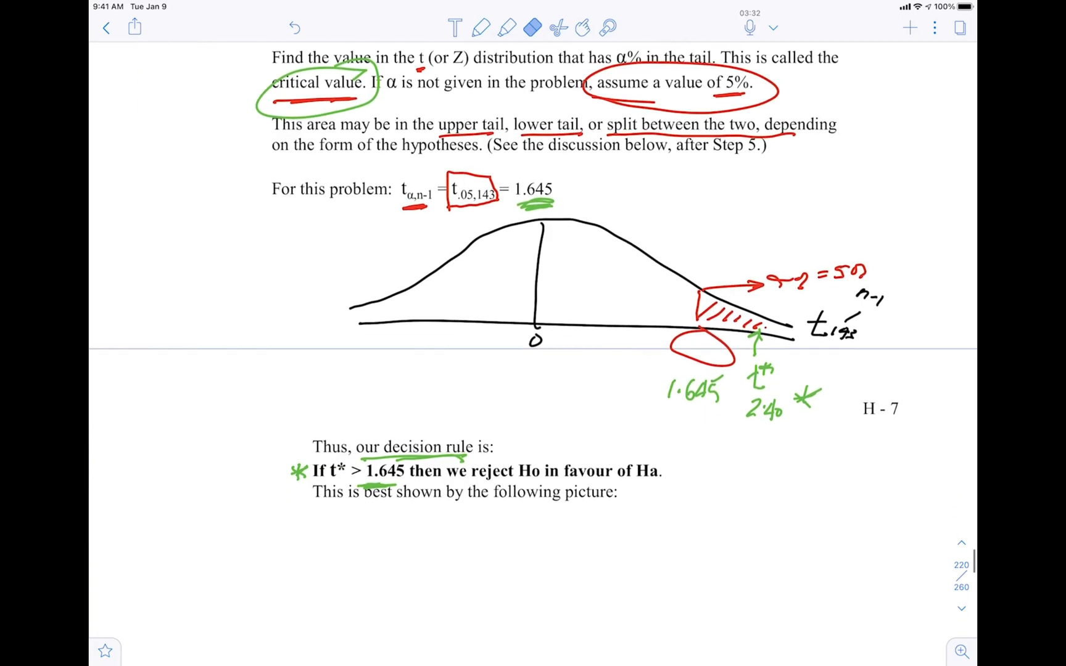
scroll(533, 345, "down", 20)
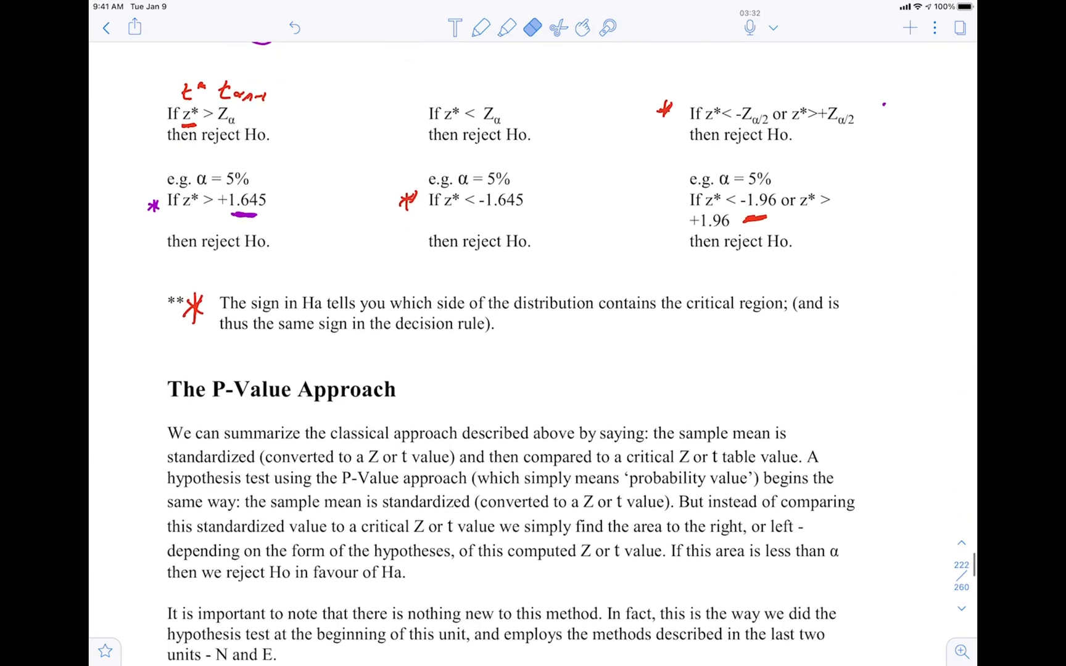
scroll(533, 345, "down", 20)
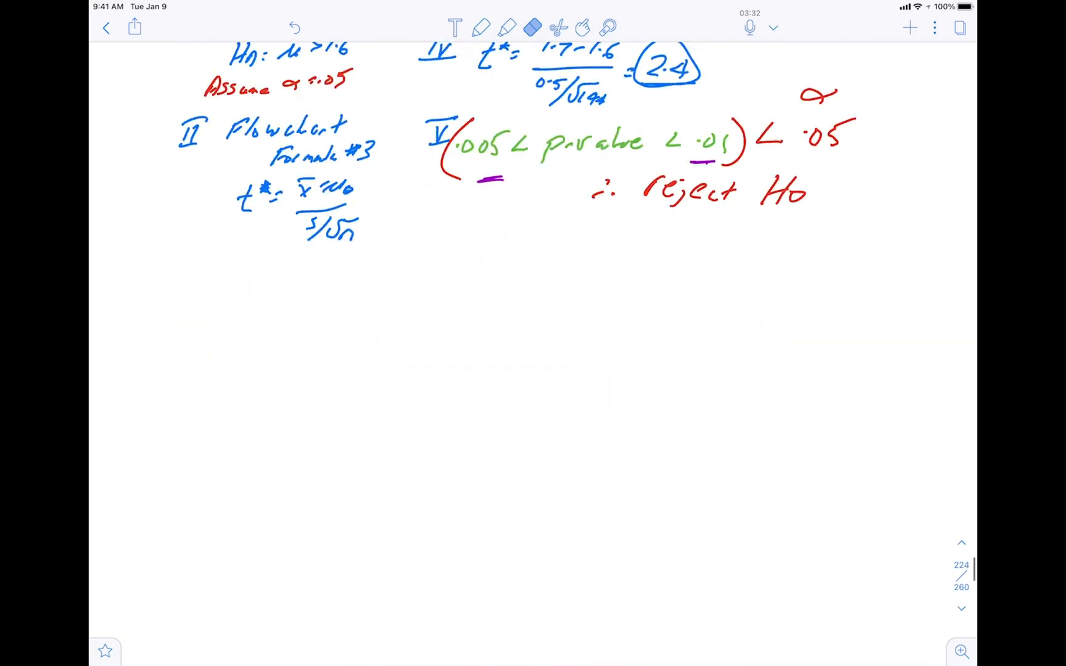
scroll(533, 345, "up", 5)
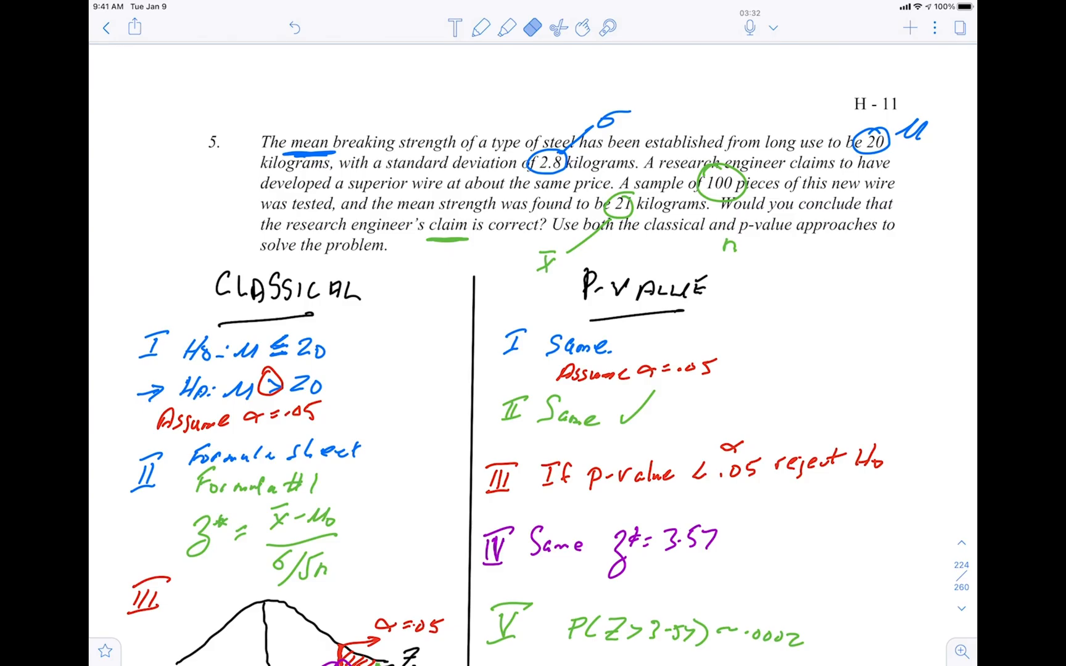
Switch back to Excel, open the Breaking Strength Original sheet and look over the Steel Sample data
key("ctrl+Right")
key("ctrl+Left")
key("ctrl+Left")
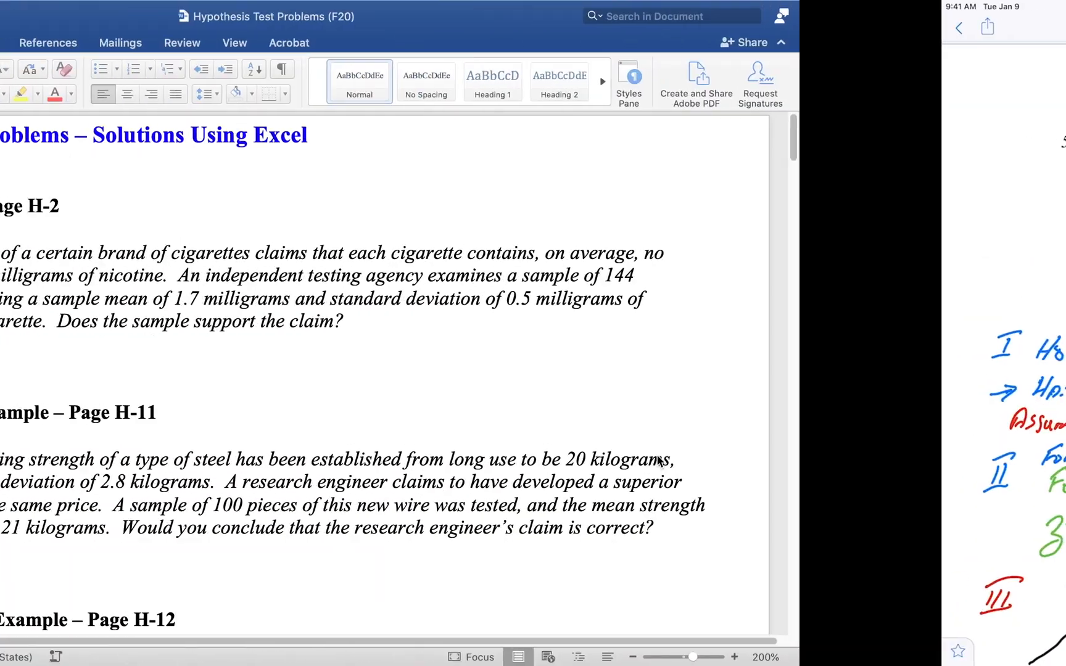
key("ctrl+Left")
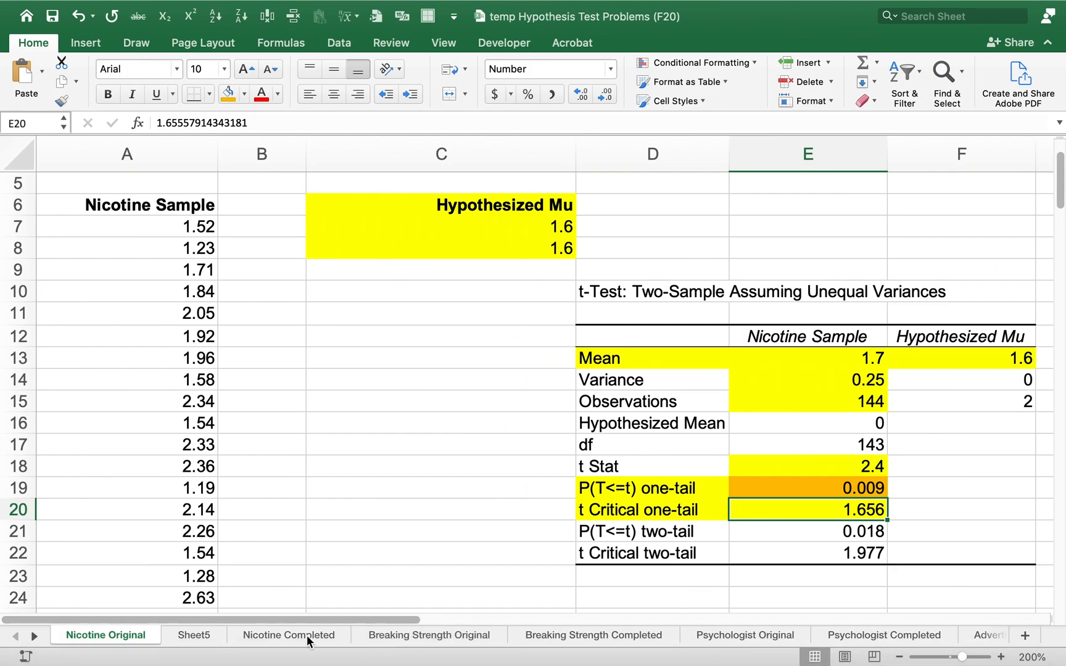
left_click(384, 634)
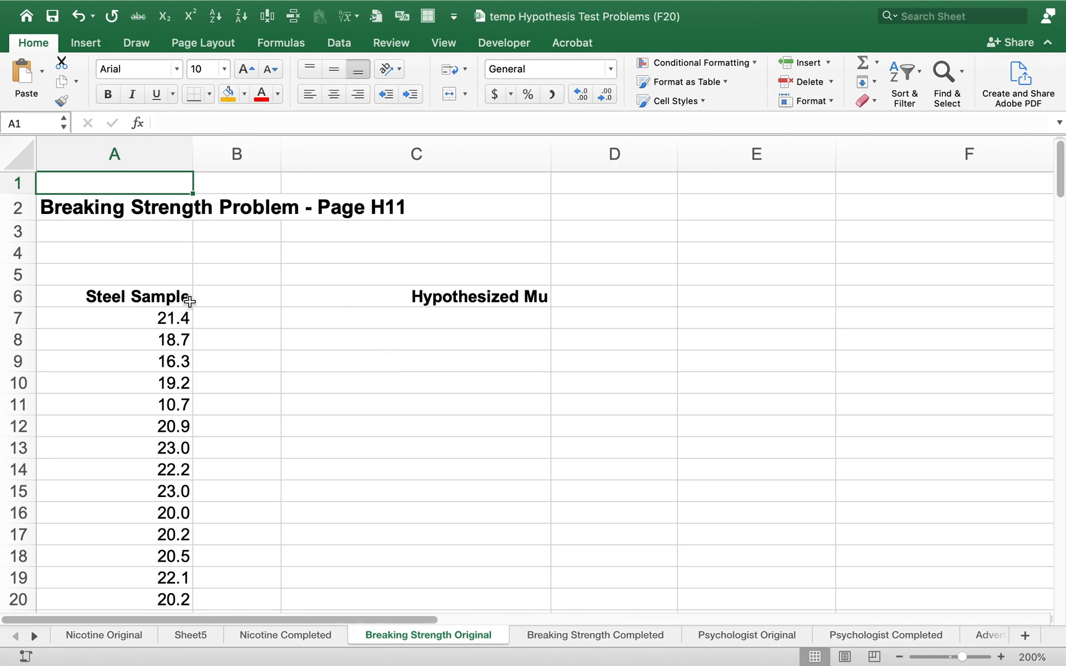
left_click_drag(164, 294, 121, 450)
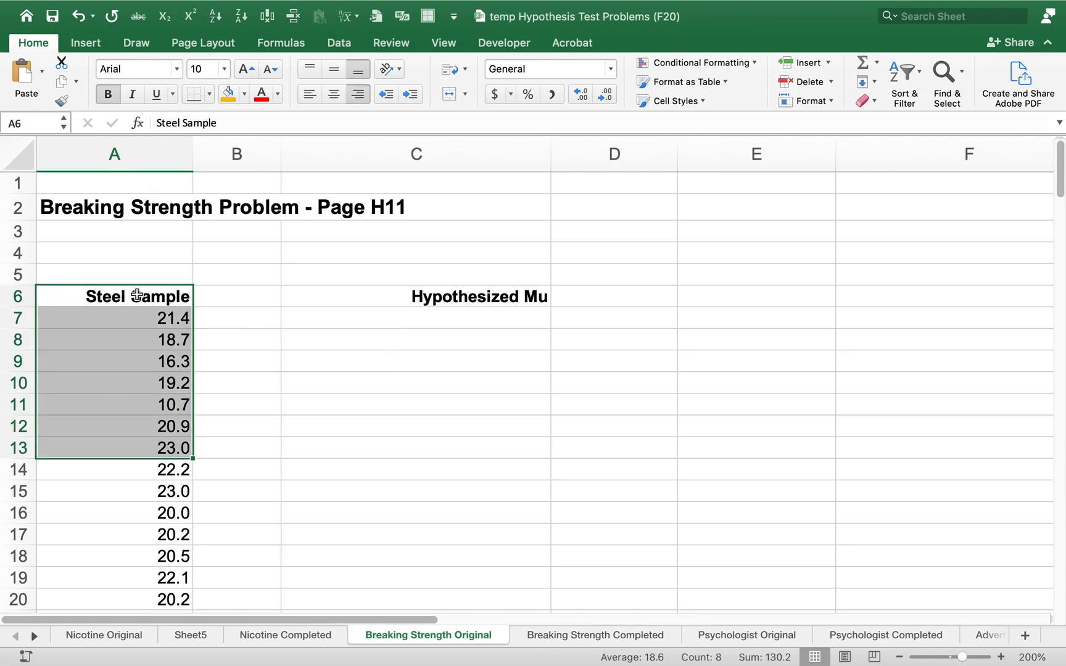
Enter 20 in both cells C7 and C8 under the Hypothesized Mu heading
left_click(404, 320)
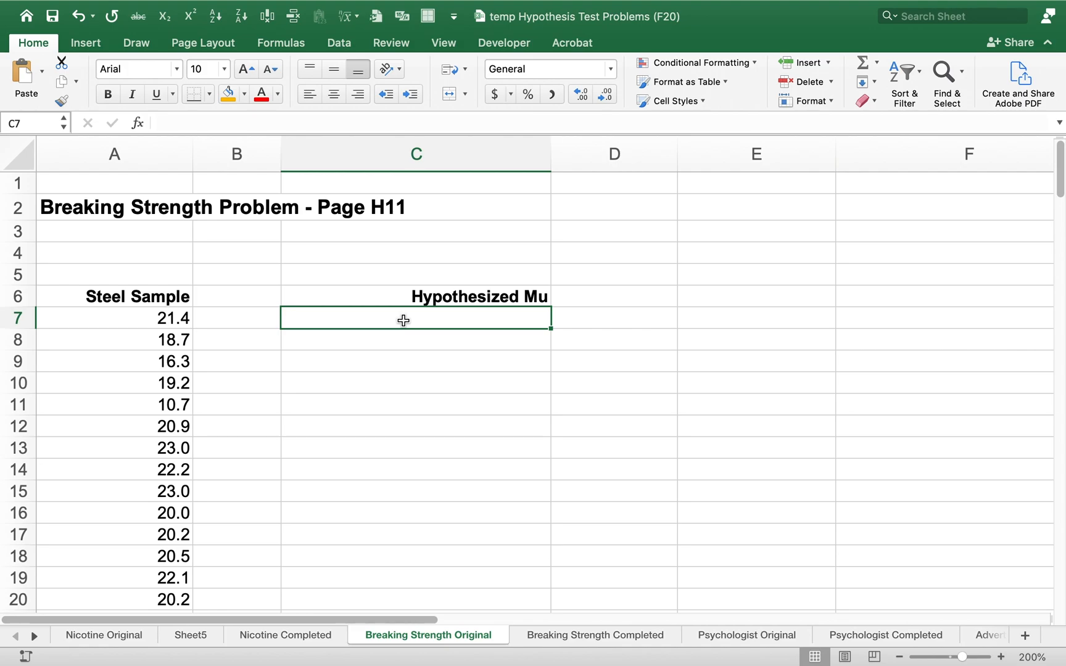
type("20")
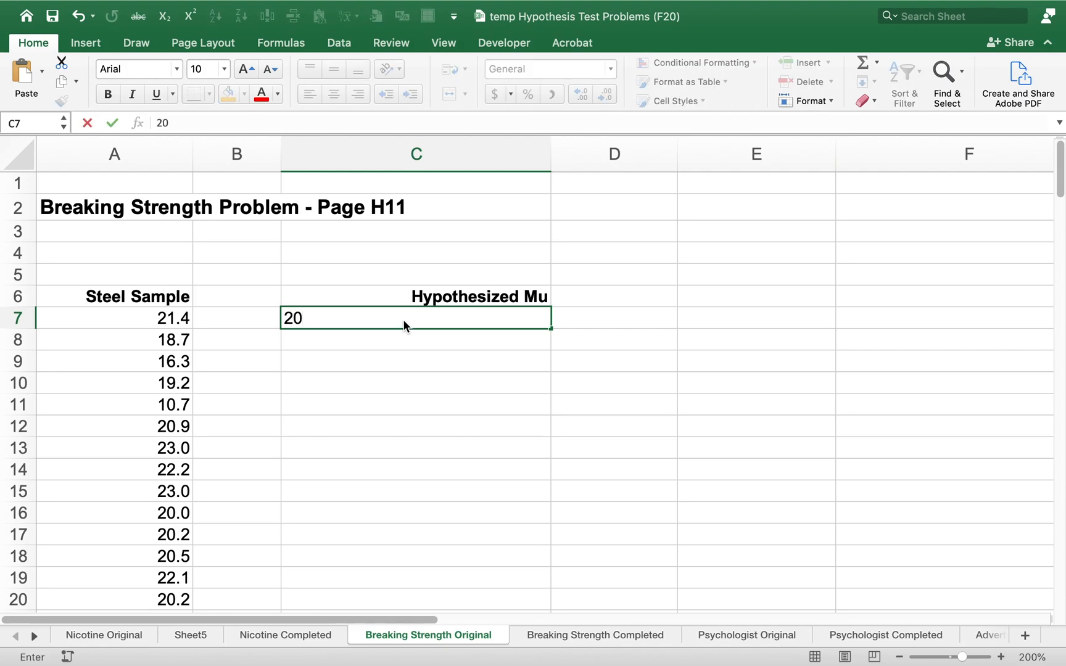
key("Return")
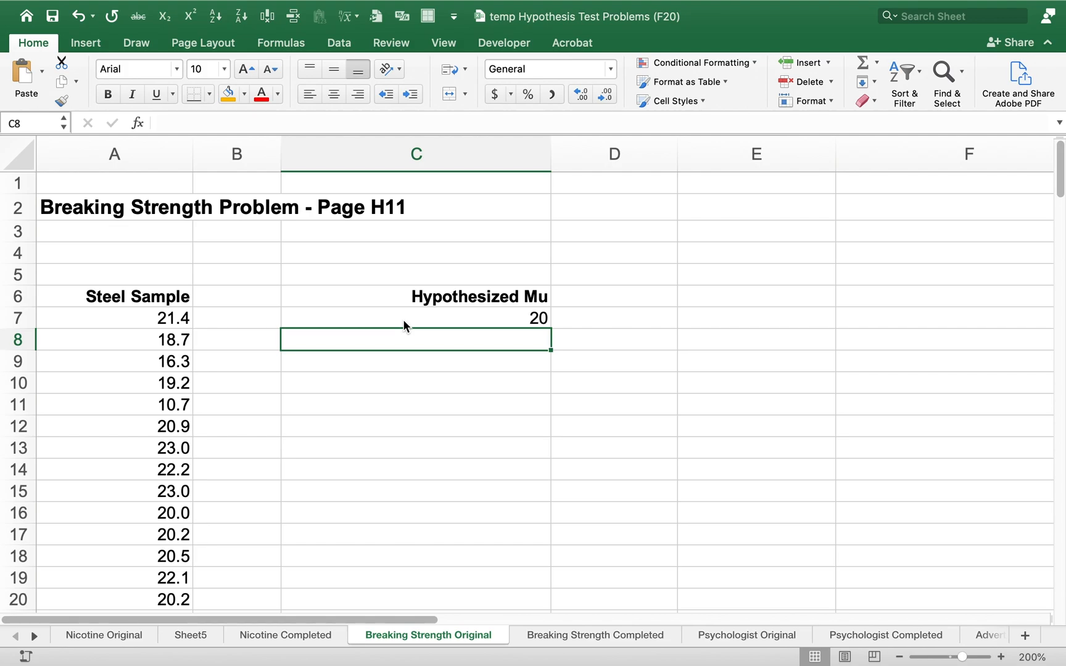
type("20")
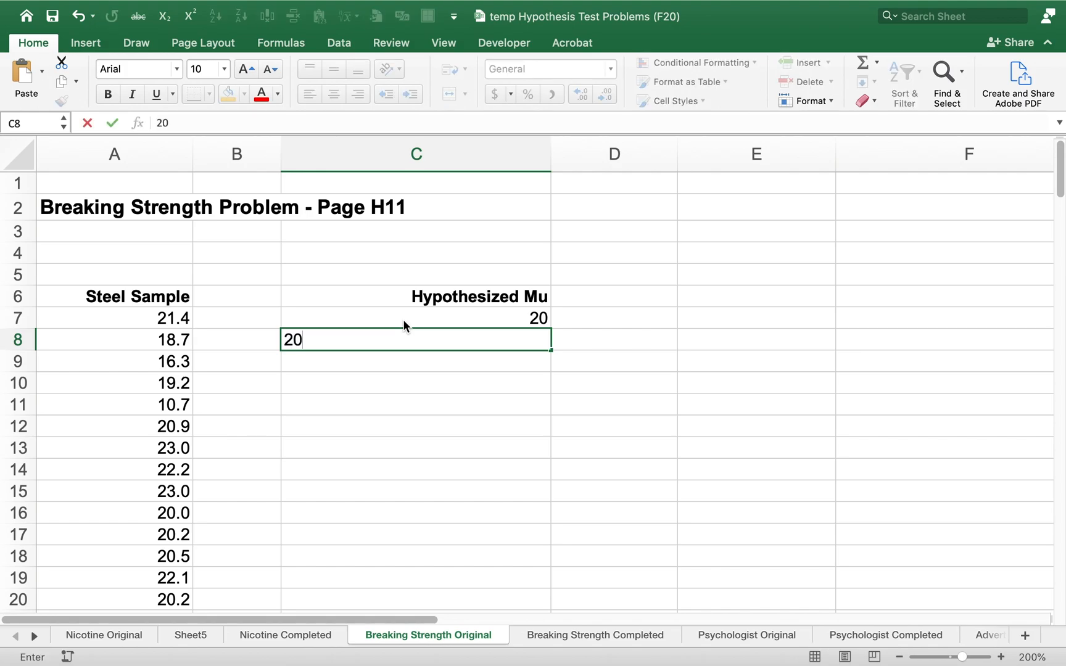
key("Return")
Fill the Hypothesized Mu heading and its two values, C6:C8, with yellow
key("Up")
key("Up")
key("Up")
key("shift+Down")
key("shift+Down")
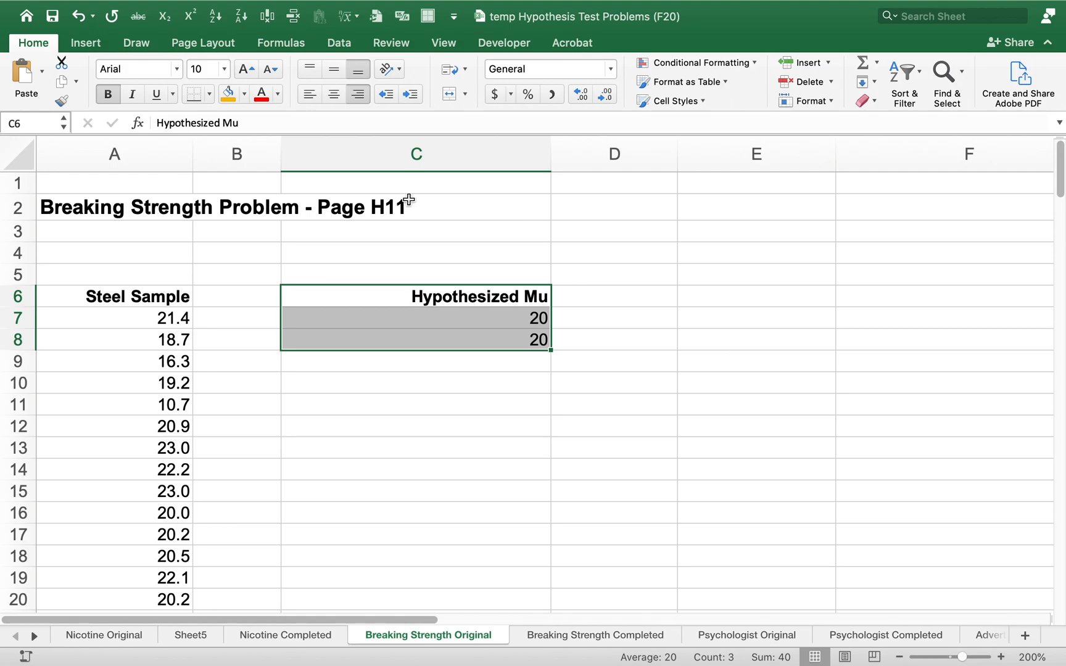
left_click(245, 95)
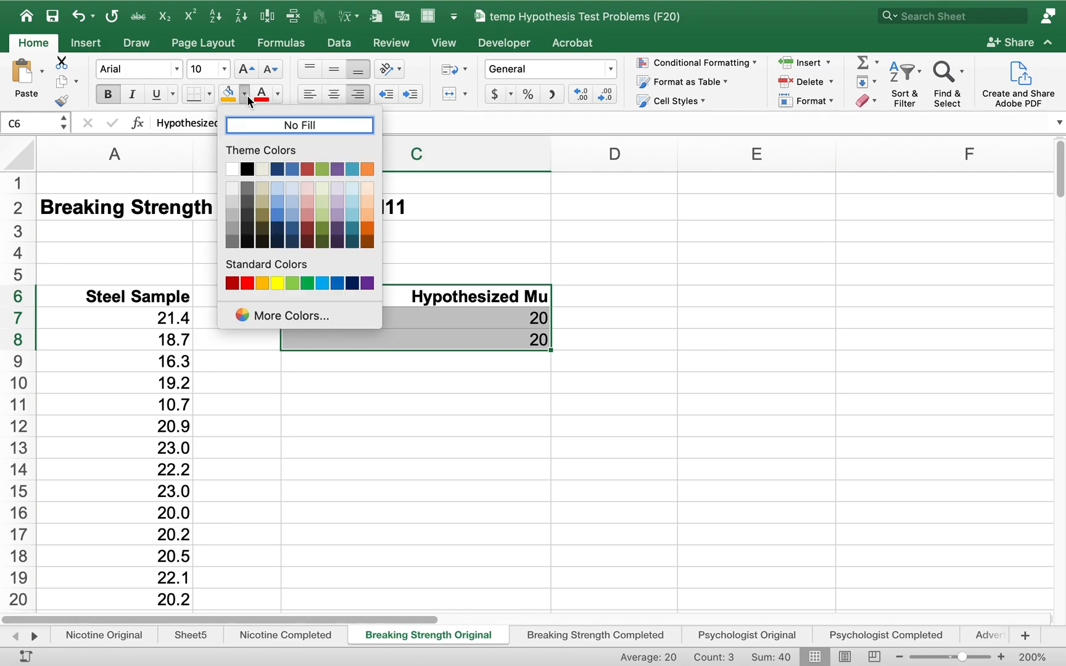
left_click(276, 285)
left_click(510, 335)
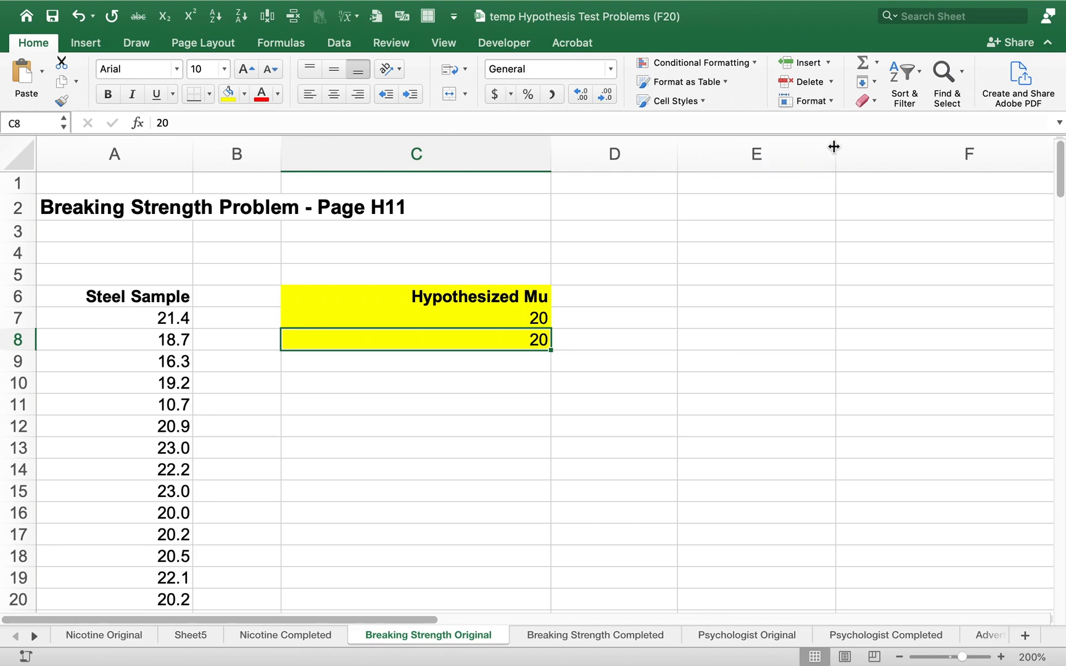
Start the z-Test: Two Sample for Means analysis and set the Variable 1 range to the Steel Sample column, A6:A106
left_click(339, 41)
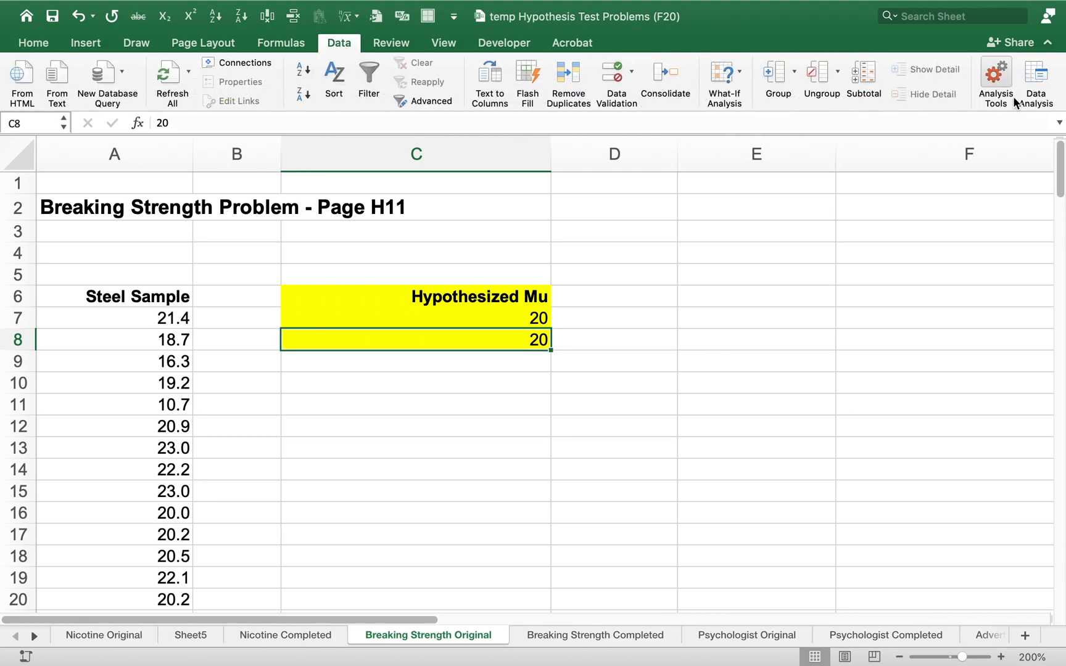
left_click(1028, 80)
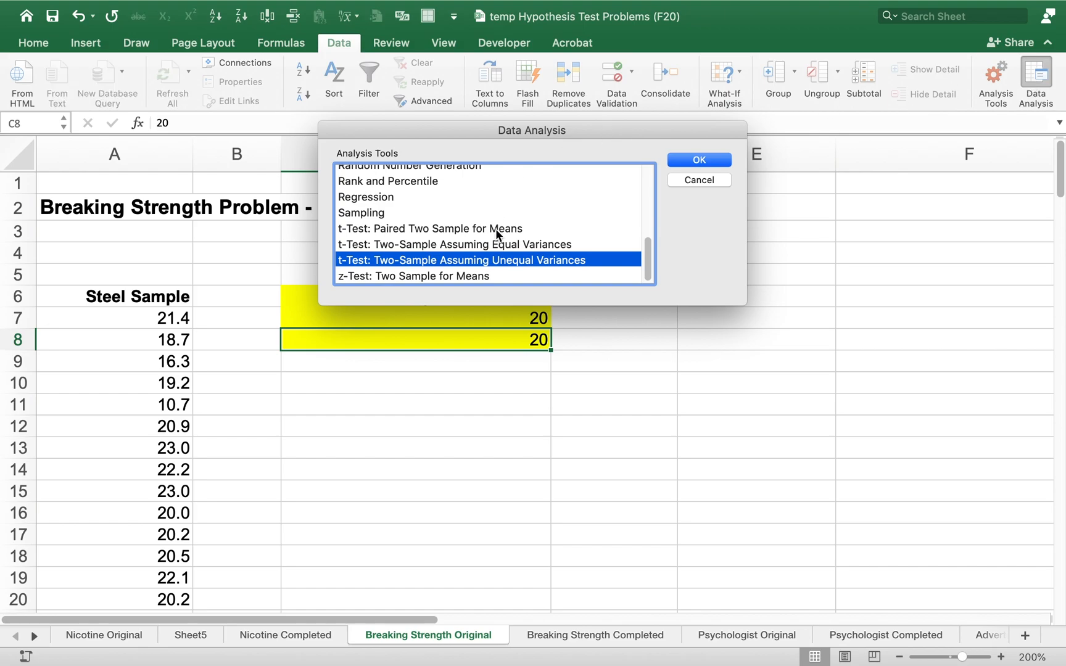
left_click(389, 274)
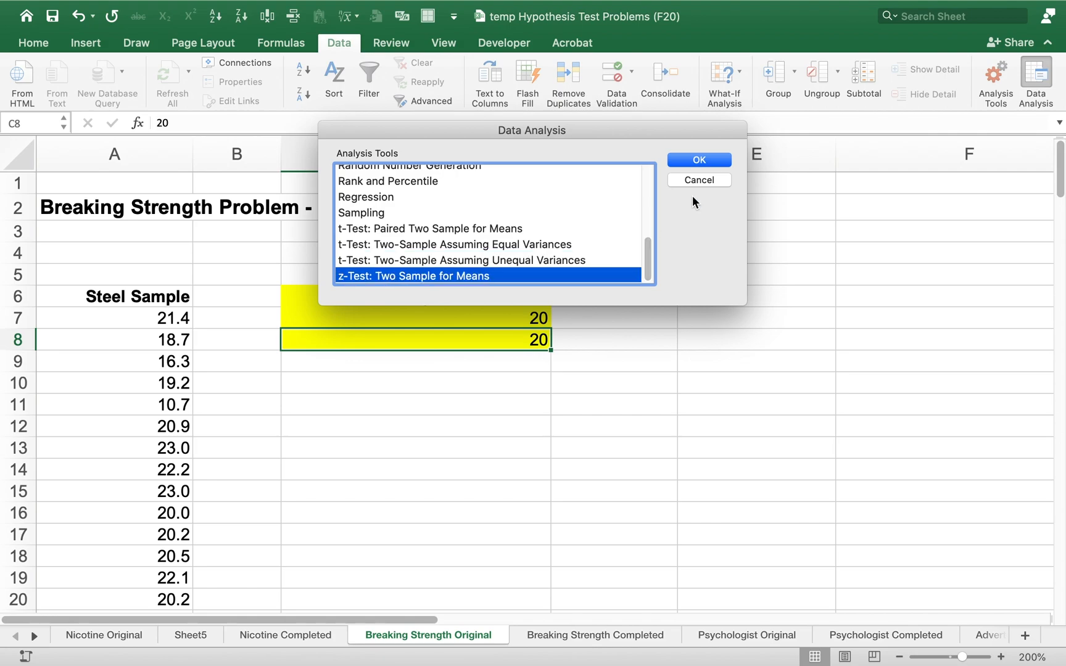
left_click(709, 160)
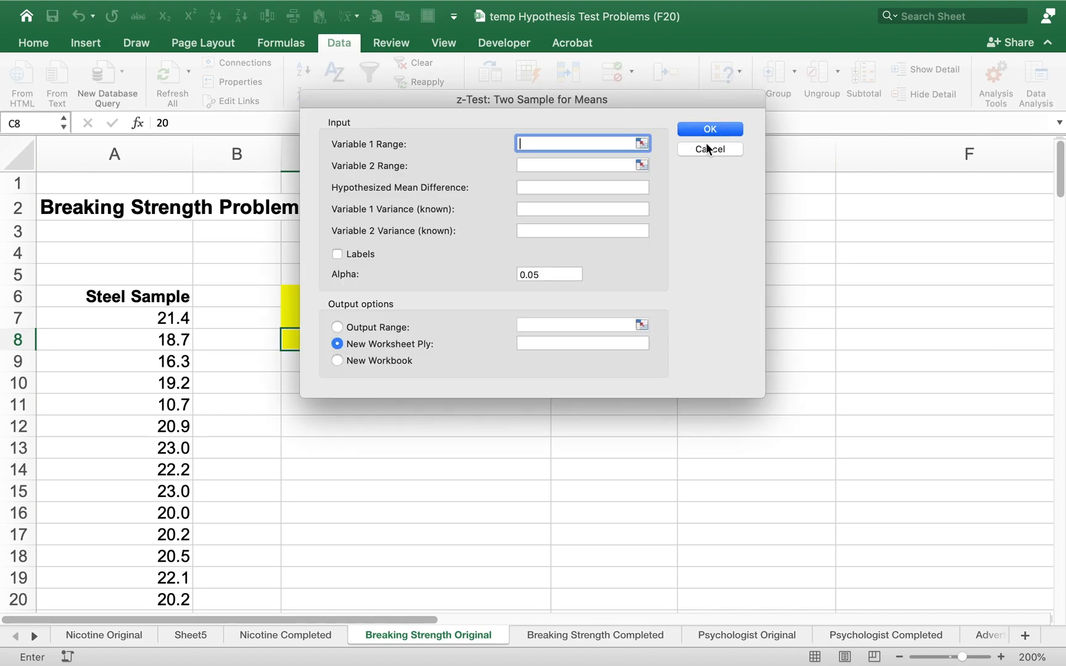
left_click_drag(659, 95, 927, 199)
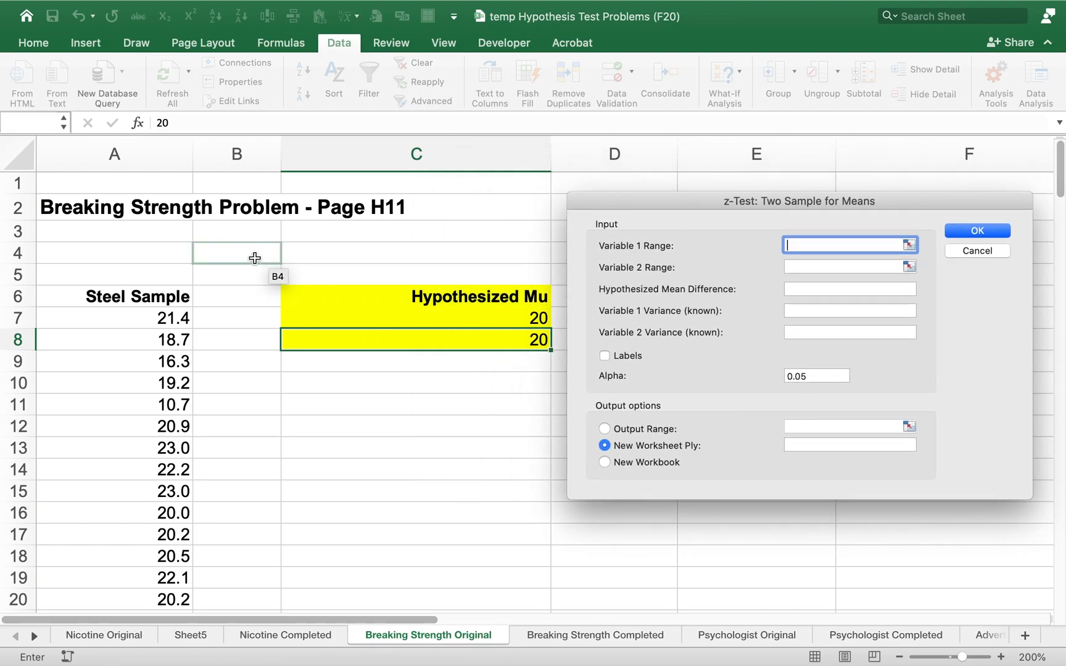
left_click_drag(149, 289, 148, 549)
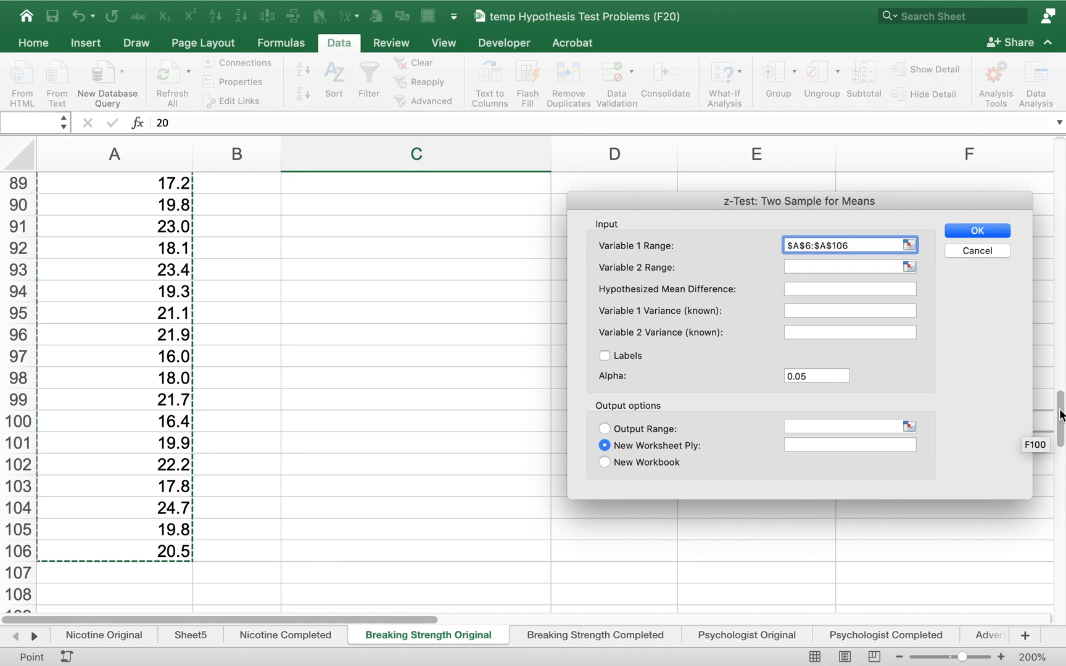
left_click_drag(1062, 410, 1064, 164)
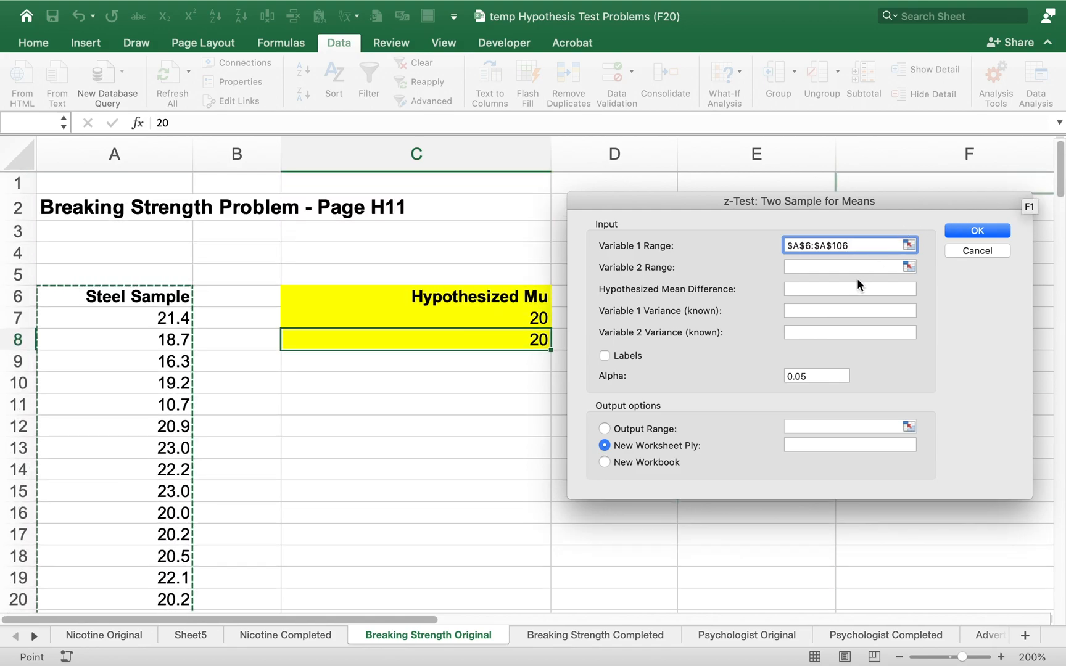
left_click(841, 267)
left_click_drag(512, 295, 497, 332)
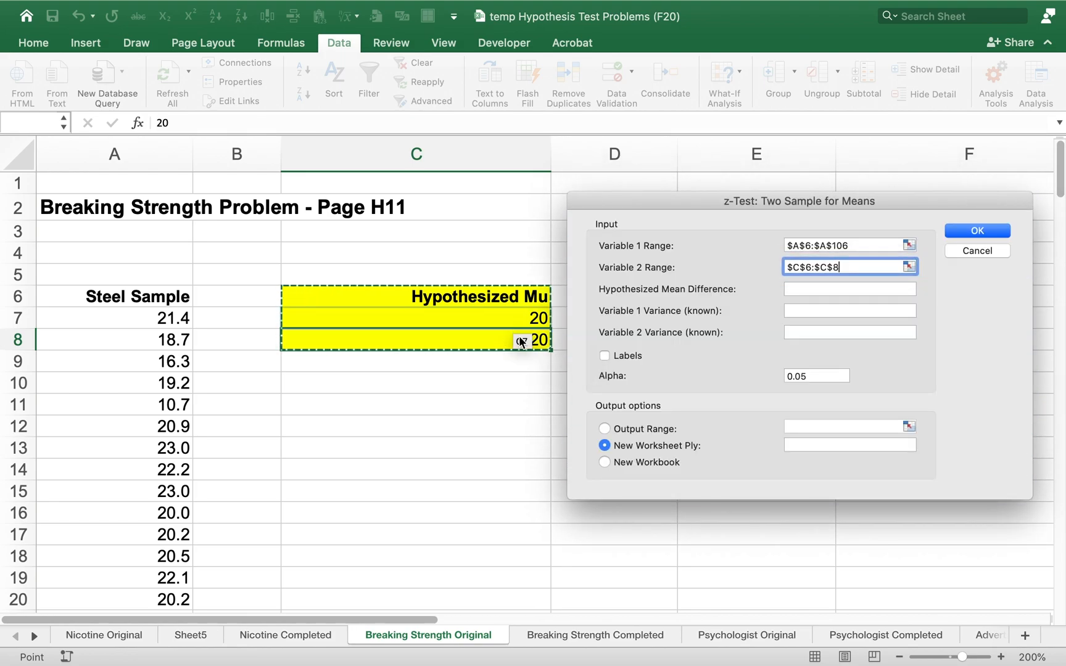
left_click(857, 291)
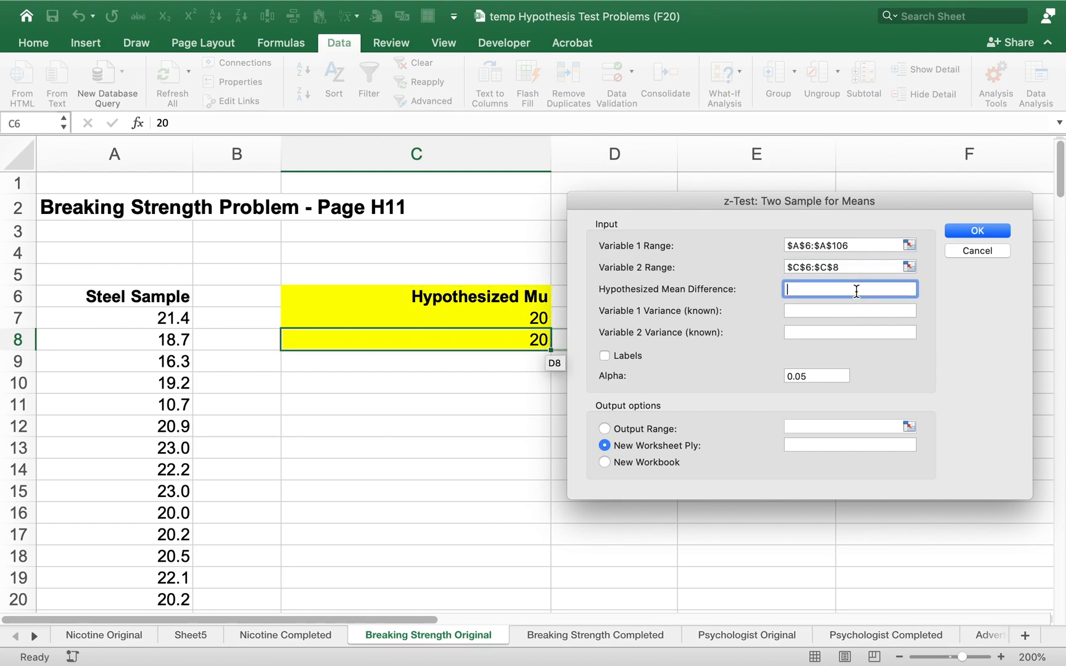
type("0")
left_click(827, 310)
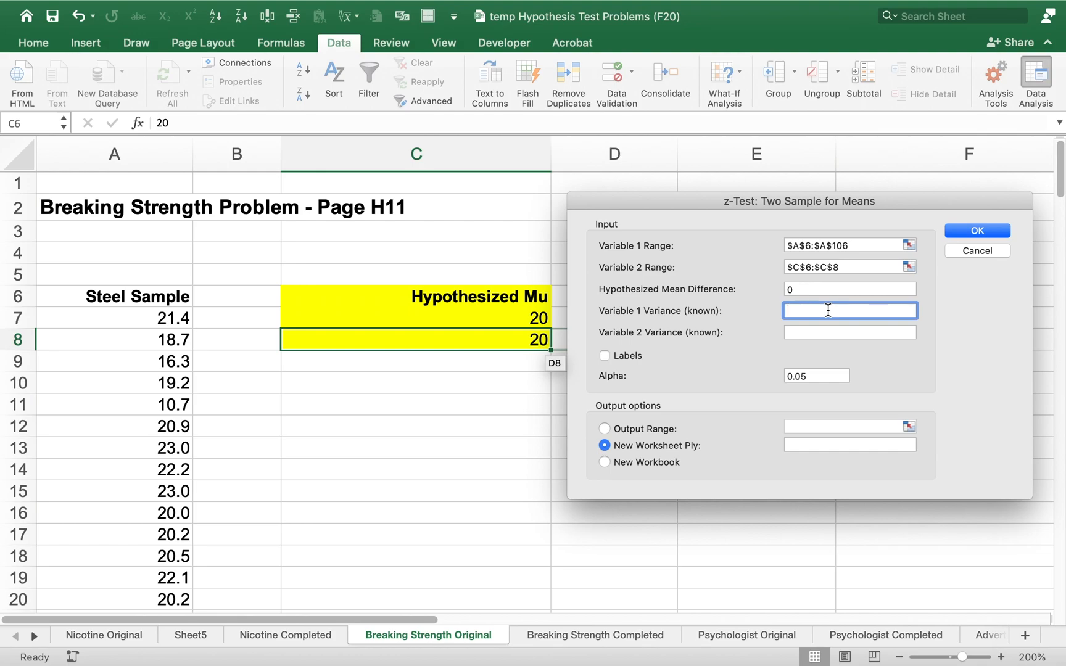
key("Escape")
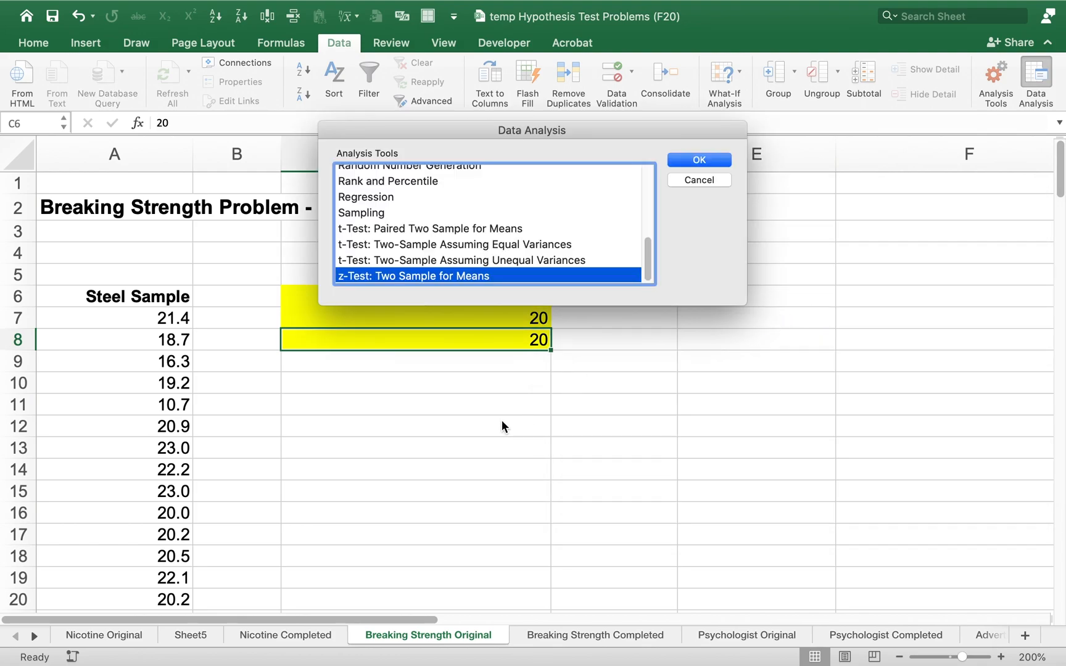
left_click(700, 181)
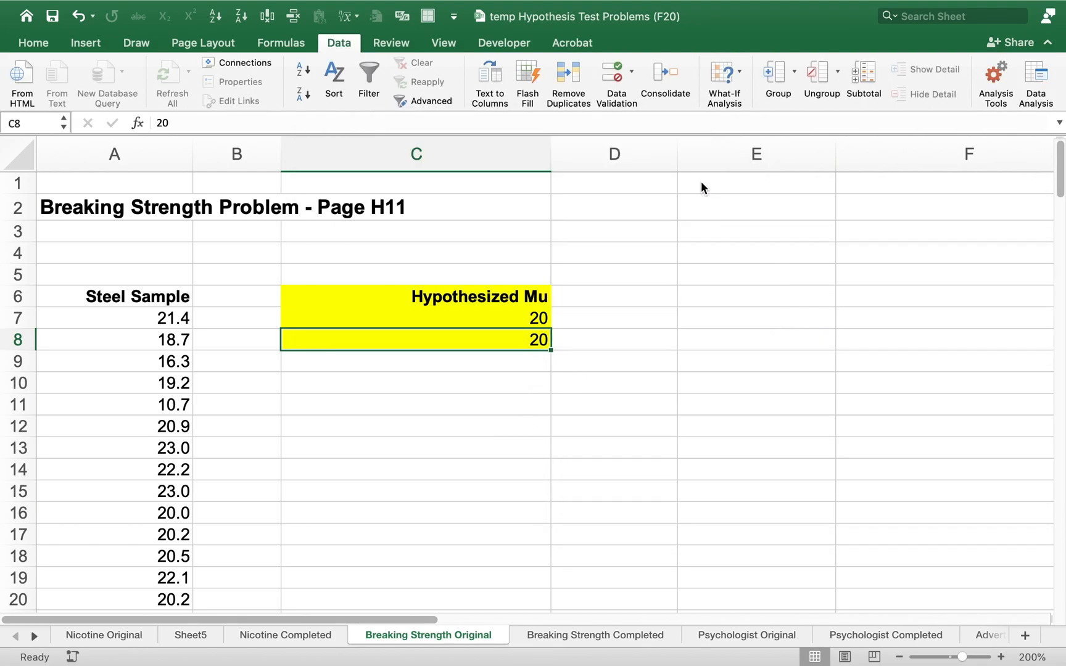
Enter the standard deviation 2.8 in cell D10 and square it in D11 with the formula =D10^2
left_click(571, 393)
type("2.88")
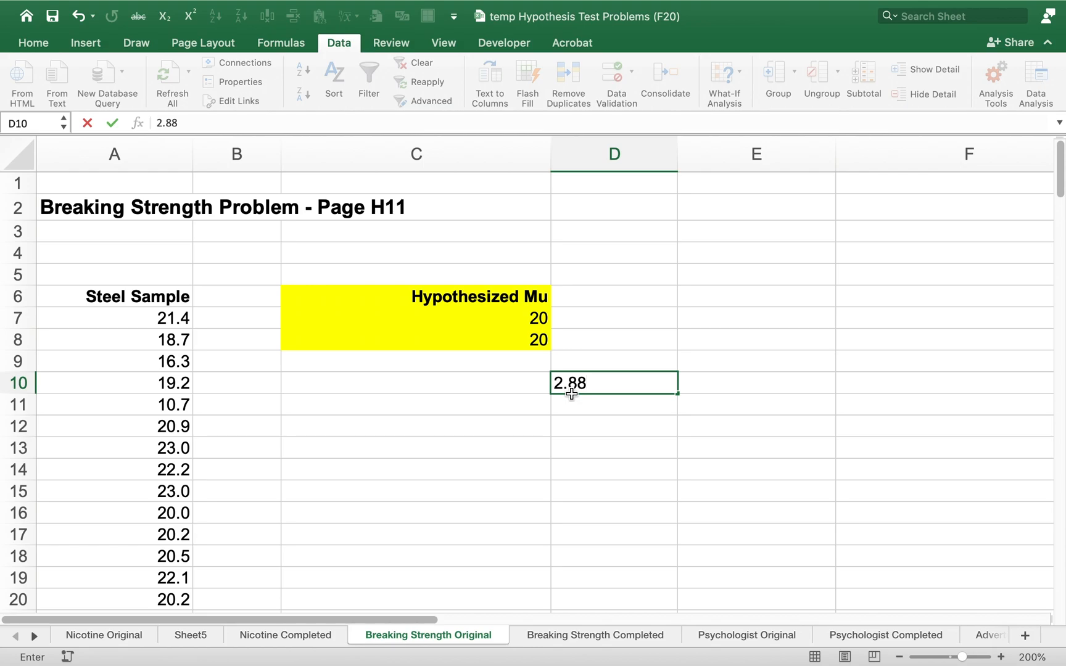
key("BackSpace")
key("Return")
type("=")
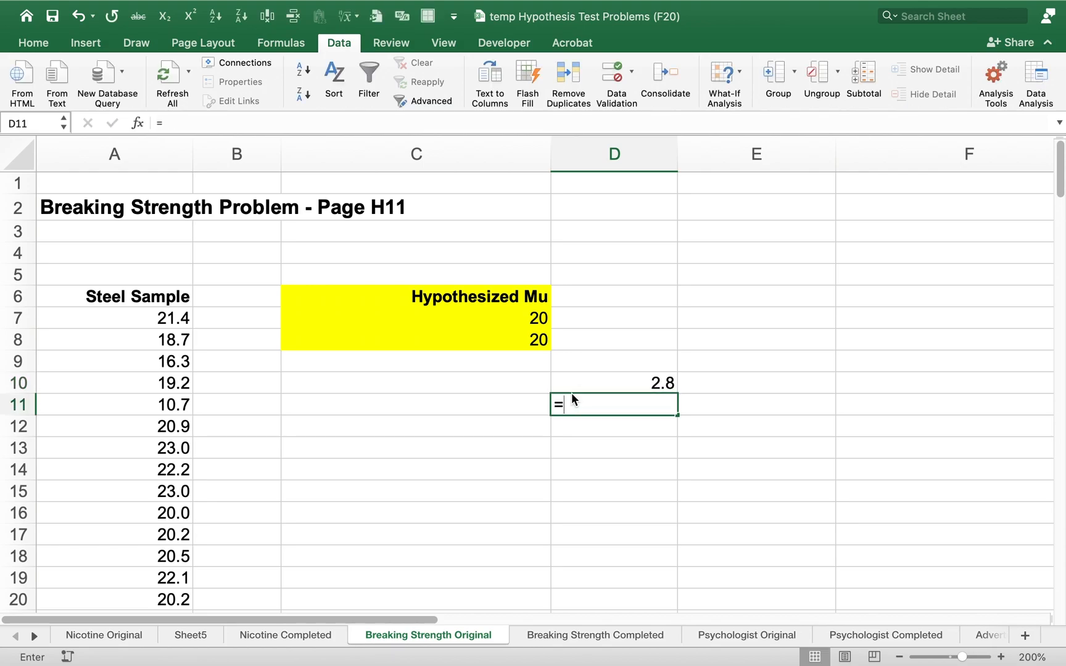
key("Up")
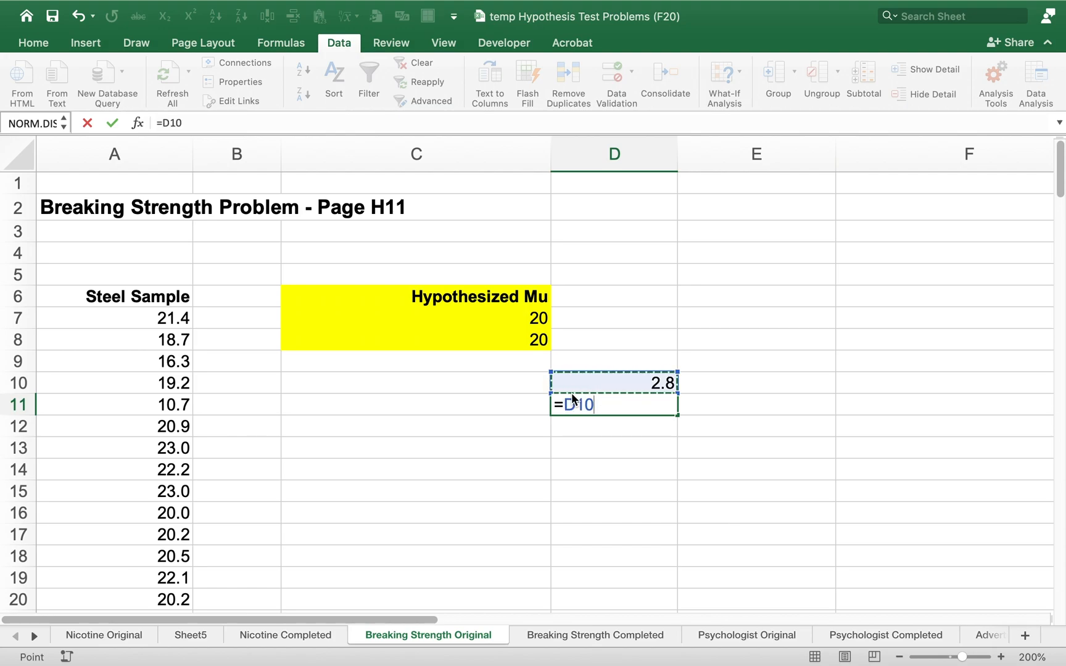
type("^2")
key("Return")
left_click(572, 395)
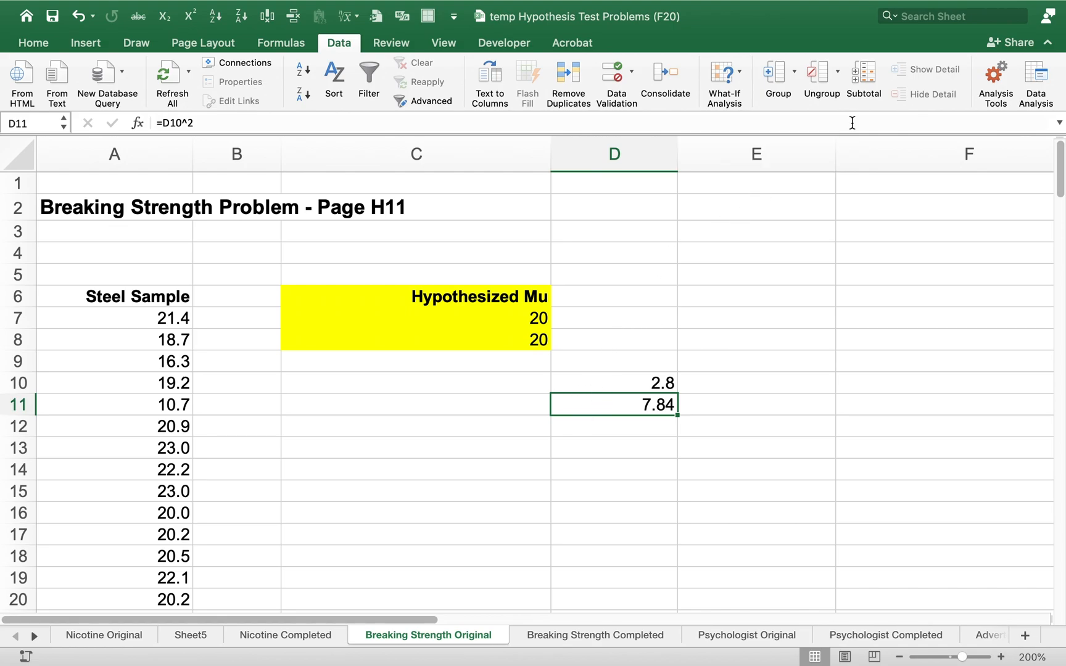
Restart the z-Test: Two Sample for Means analysis with Variable 1 range A6:A106 and Variable 2 range C6:C8
left_click(1029, 66)
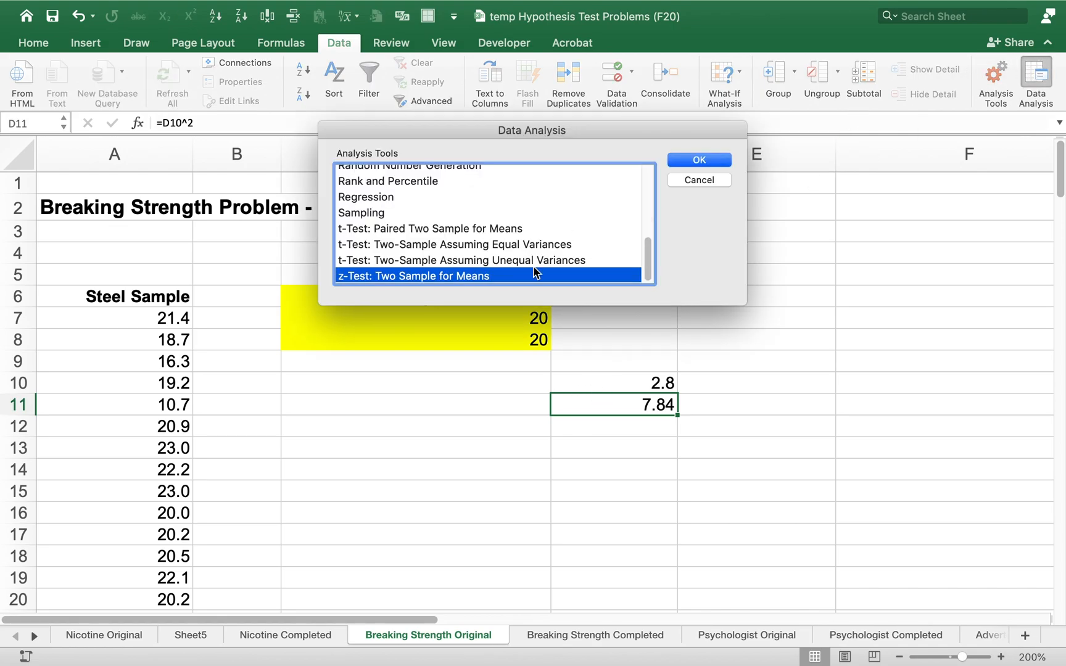
left_click(708, 162)
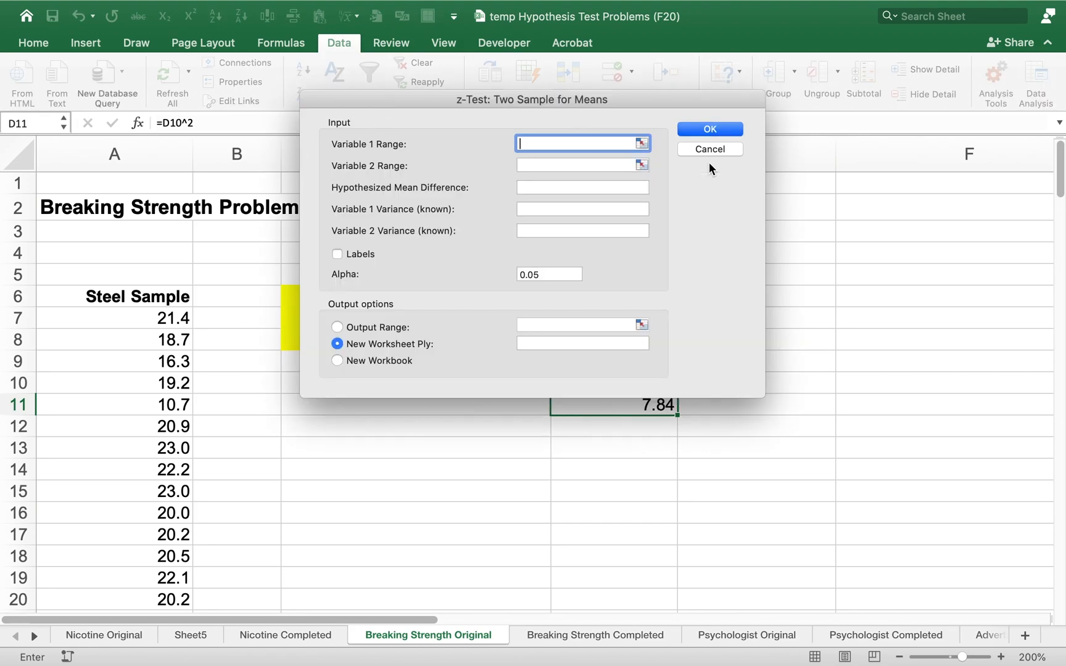
left_click(160, 296)
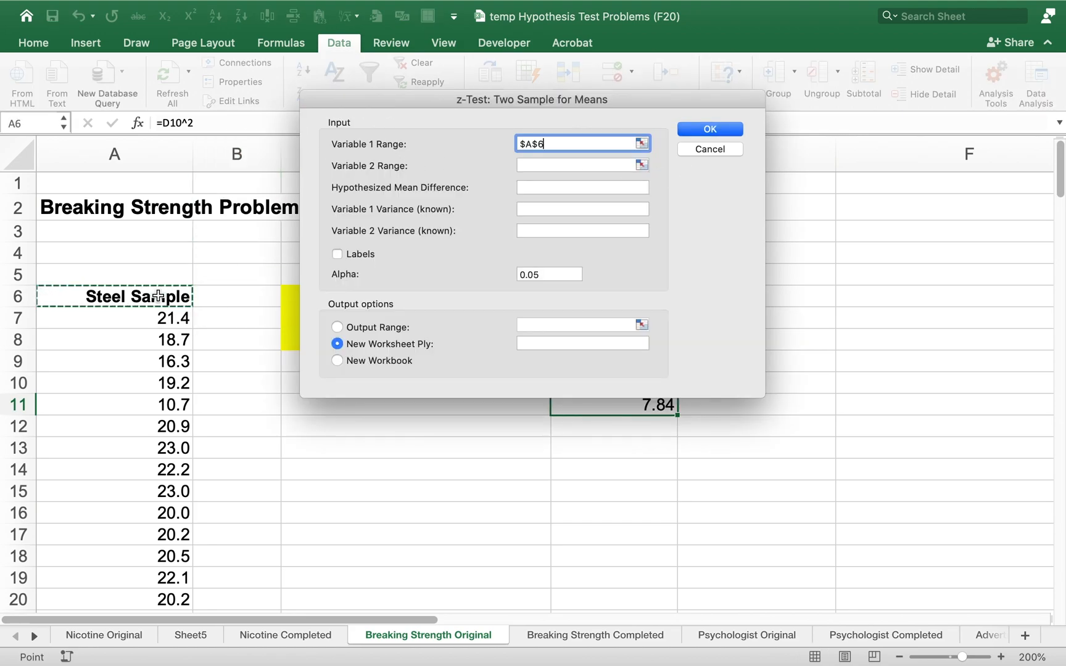
key("super+shift+Down")
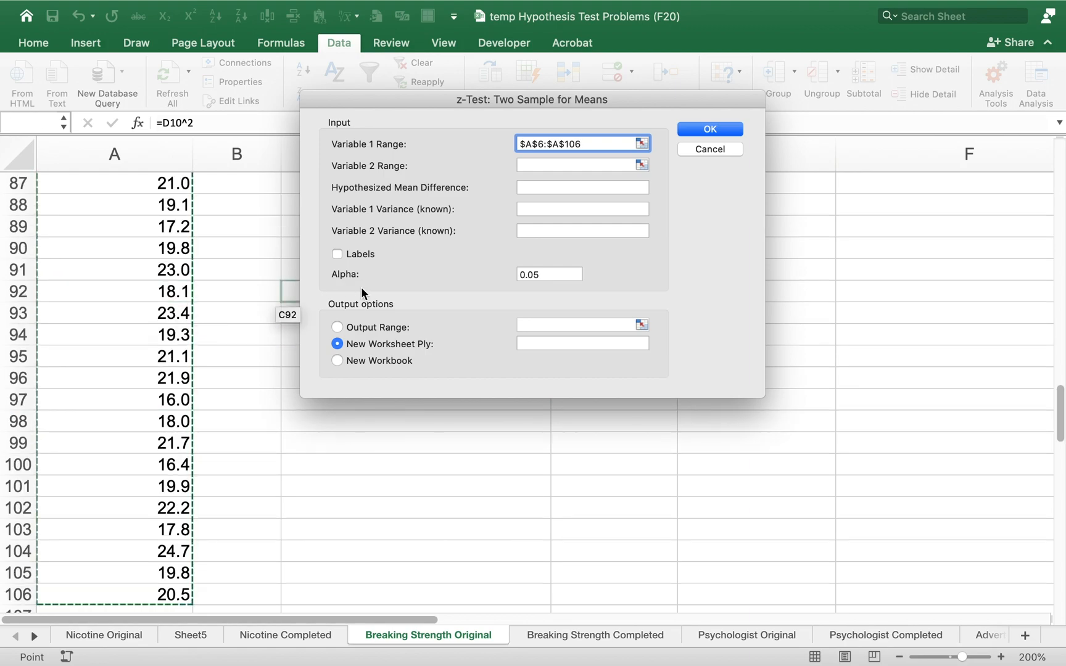
left_click(612, 164)
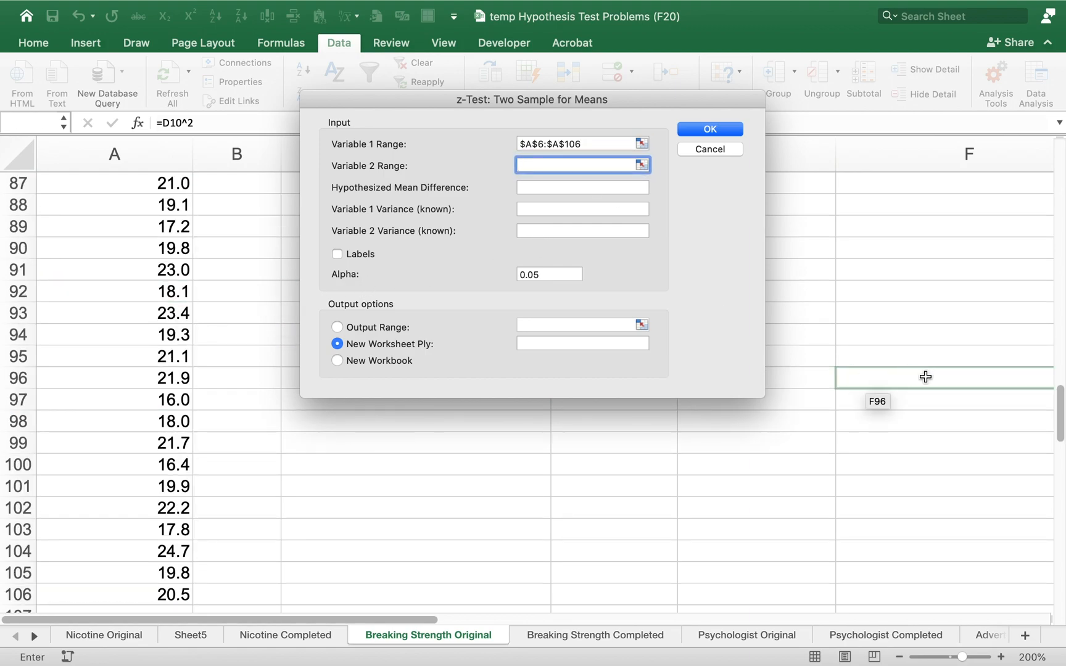
scroll(1040, 400, "up", 20)
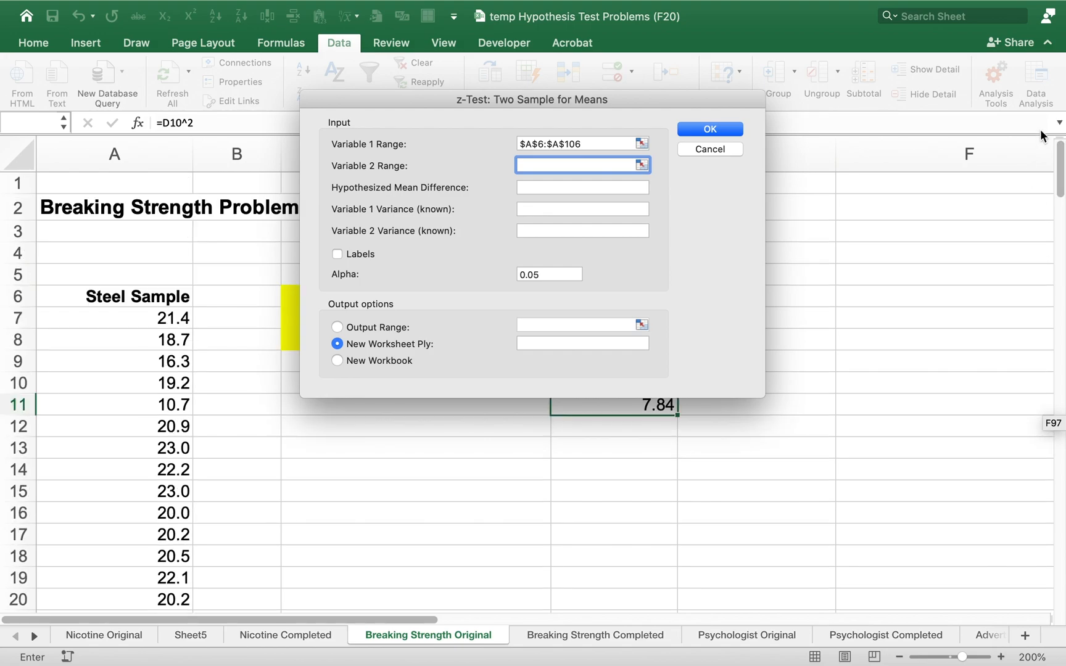
left_click_drag(615, 97, 909, 138)
left_click_drag(512, 299, 504, 340)
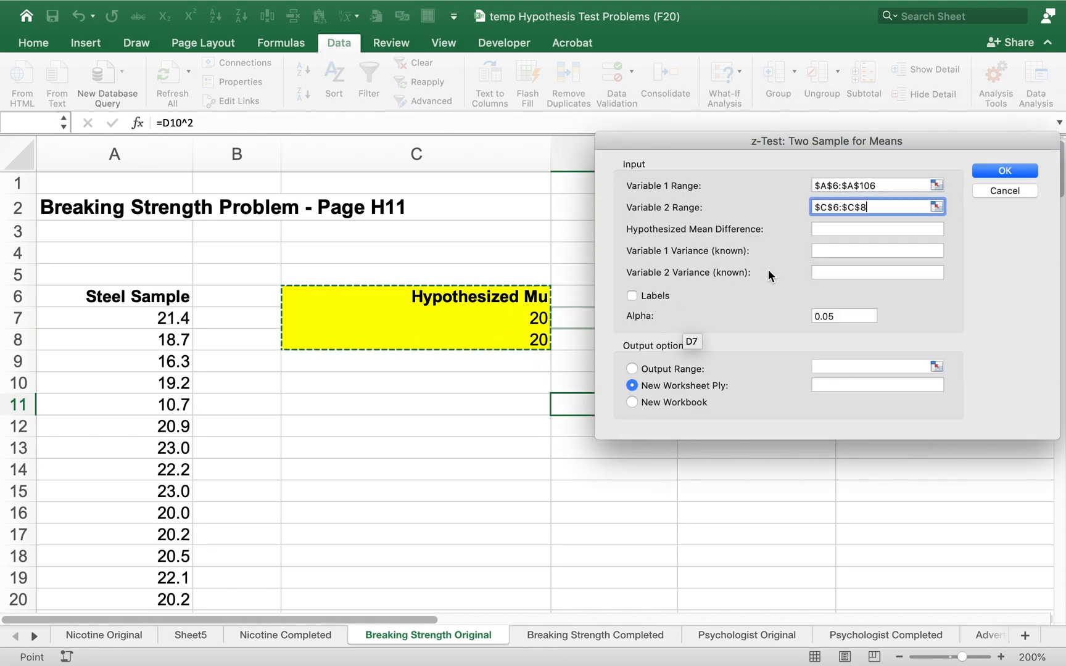
Set the hypothesized mean difference to 0, the Variable 1 variance to 7.84 and the Variable 2 variance to .000000000001
left_click(838, 230)
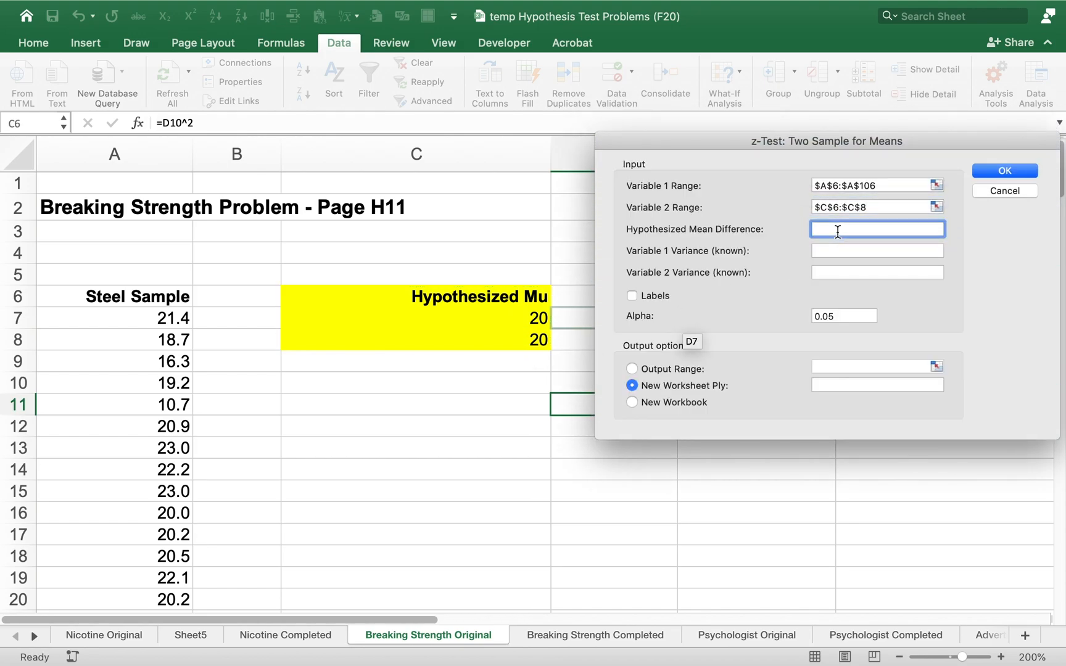
type("0")
left_click(842, 251)
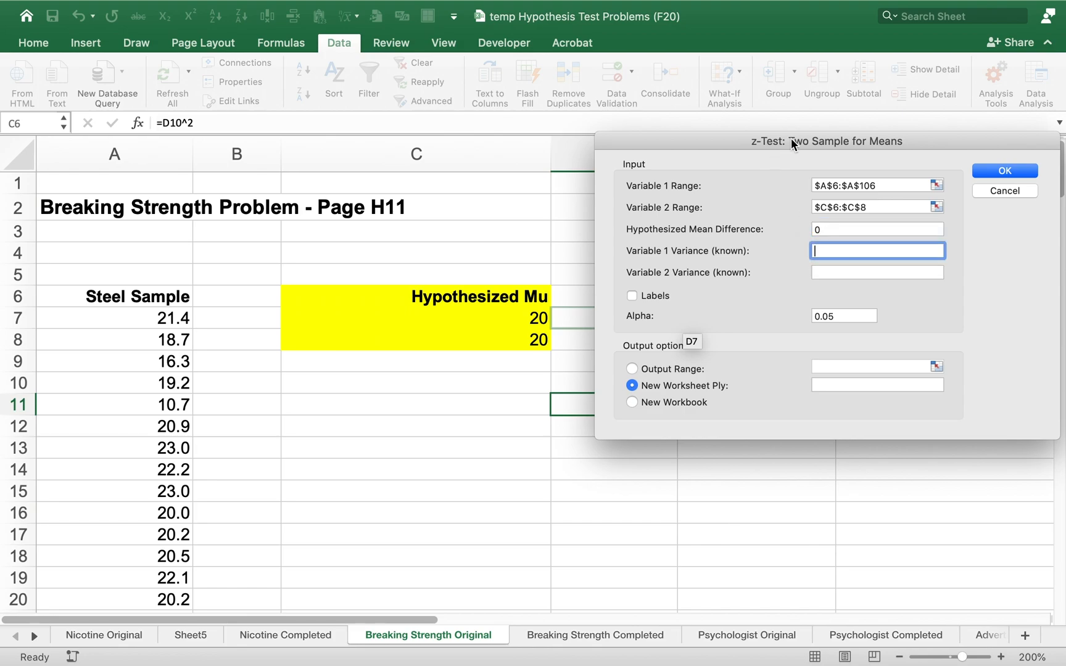
left_click_drag(791, 137, 825, 47)
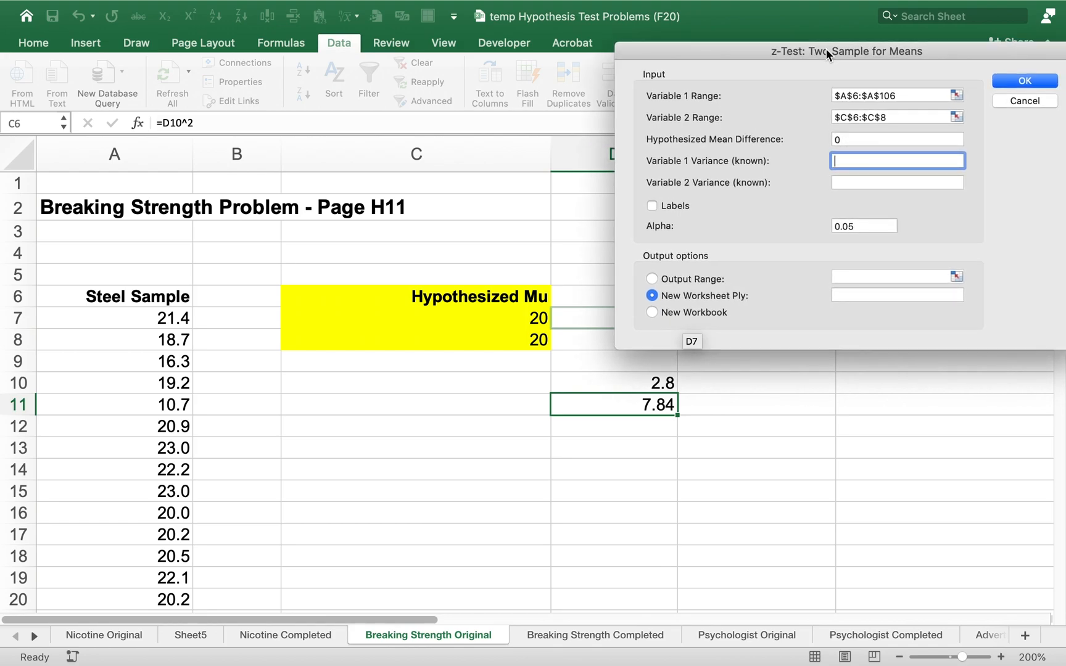
type("7.84")
left_click(868, 180)
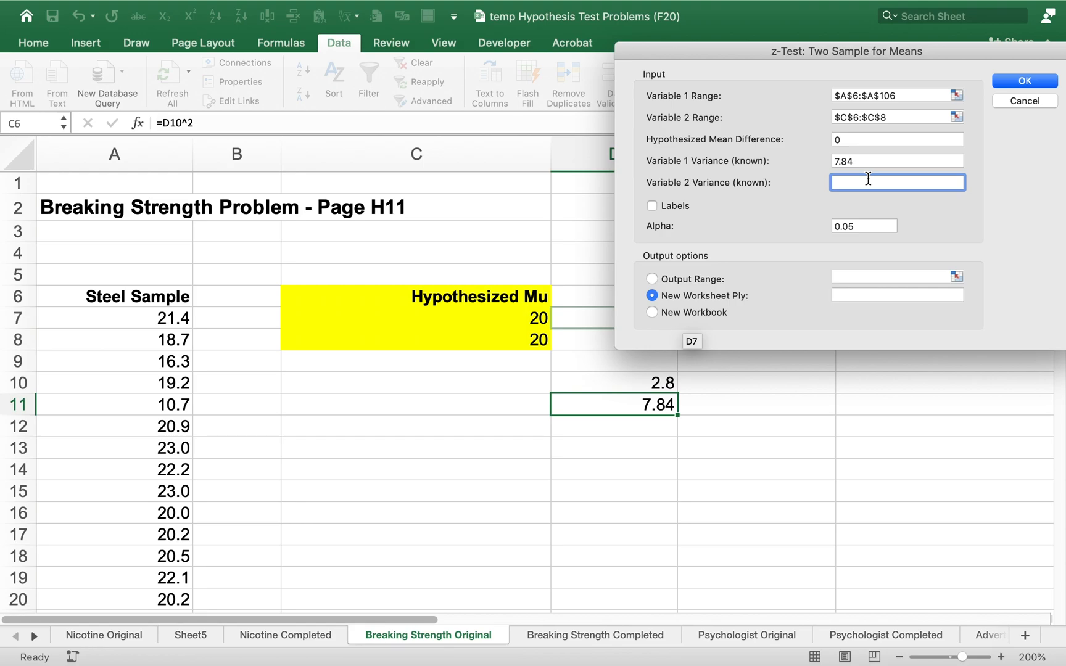
type(".000000000001")
Include labels, set the output range to cell E13 and run the z-test
left_click(655, 205)
left_click(654, 277)
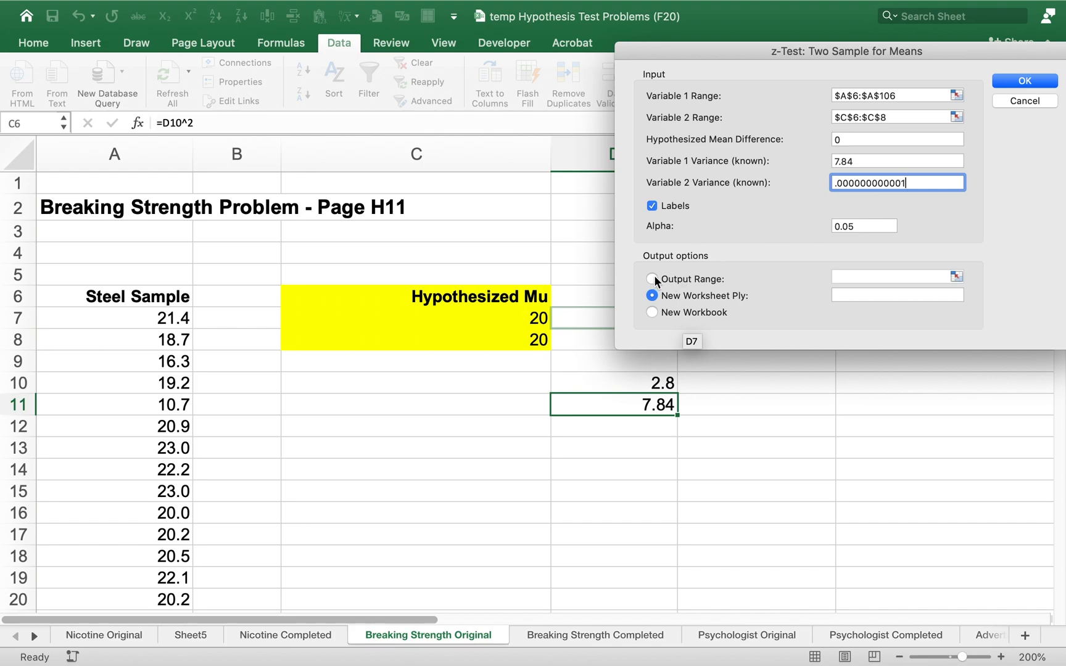
left_click(864, 280)
left_click(863, 277)
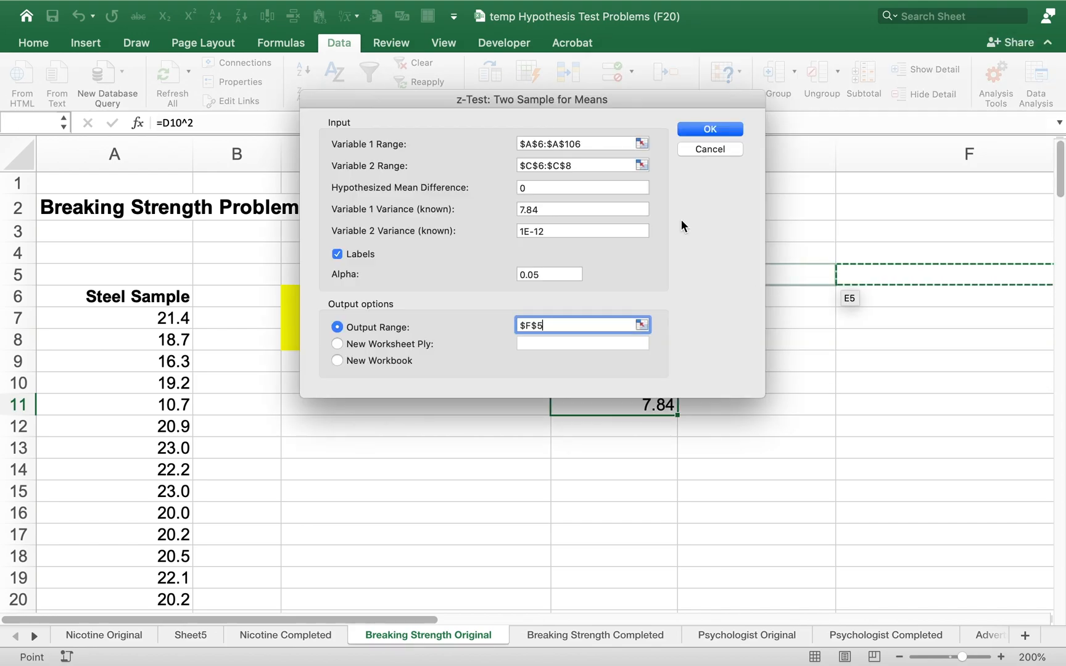
left_click_drag(626, 98, 436, 99)
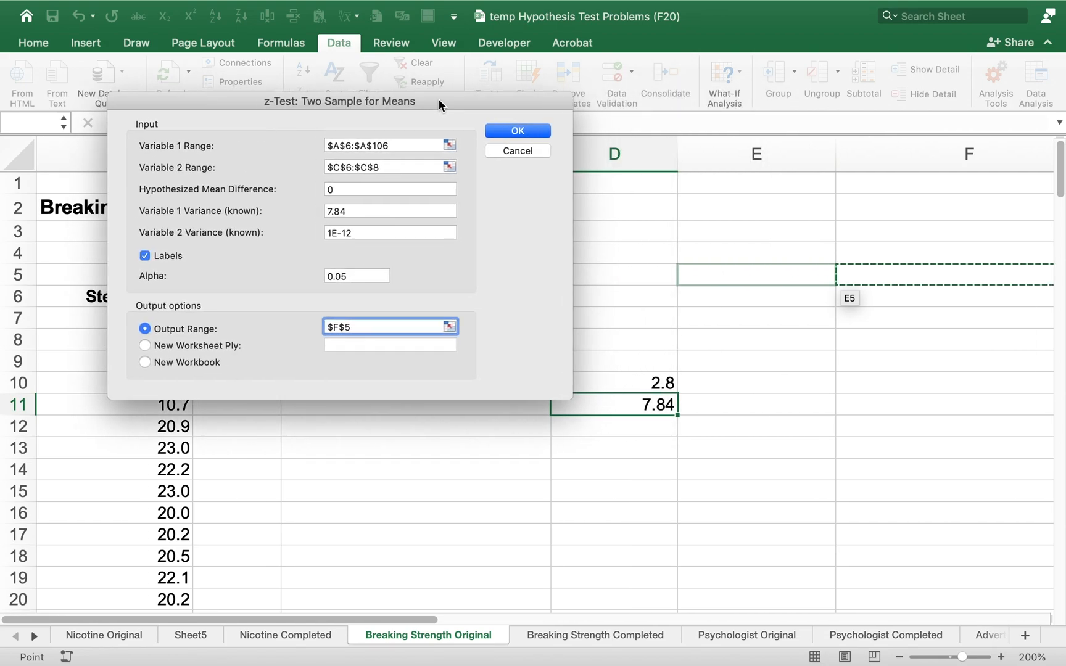
left_click(714, 475)
left_click(709, 452)
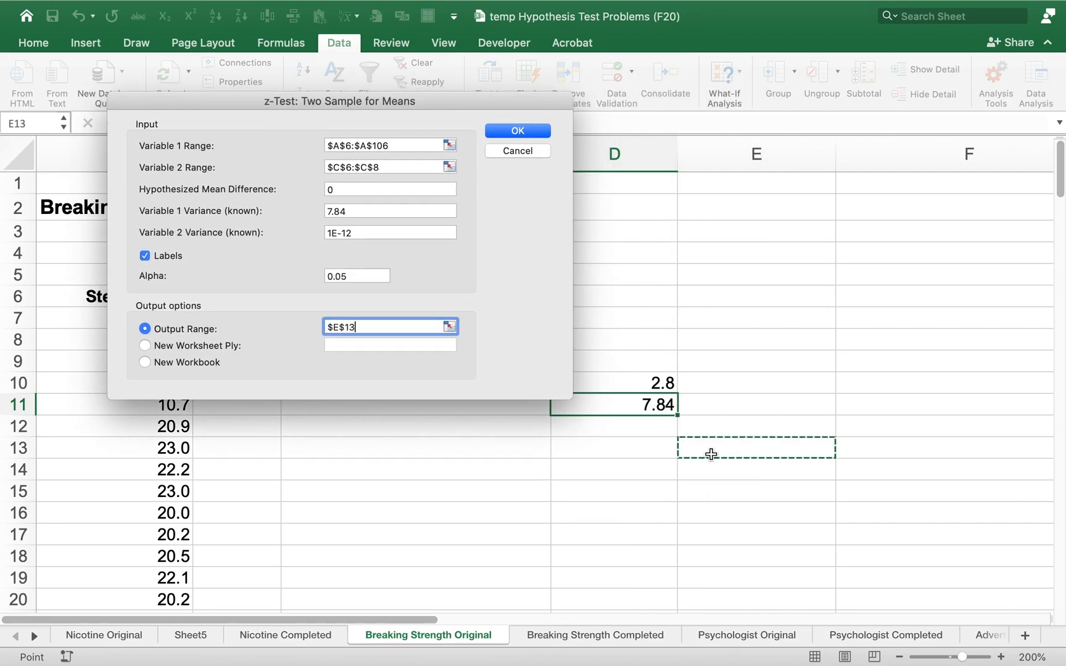
left_click(500, 129)
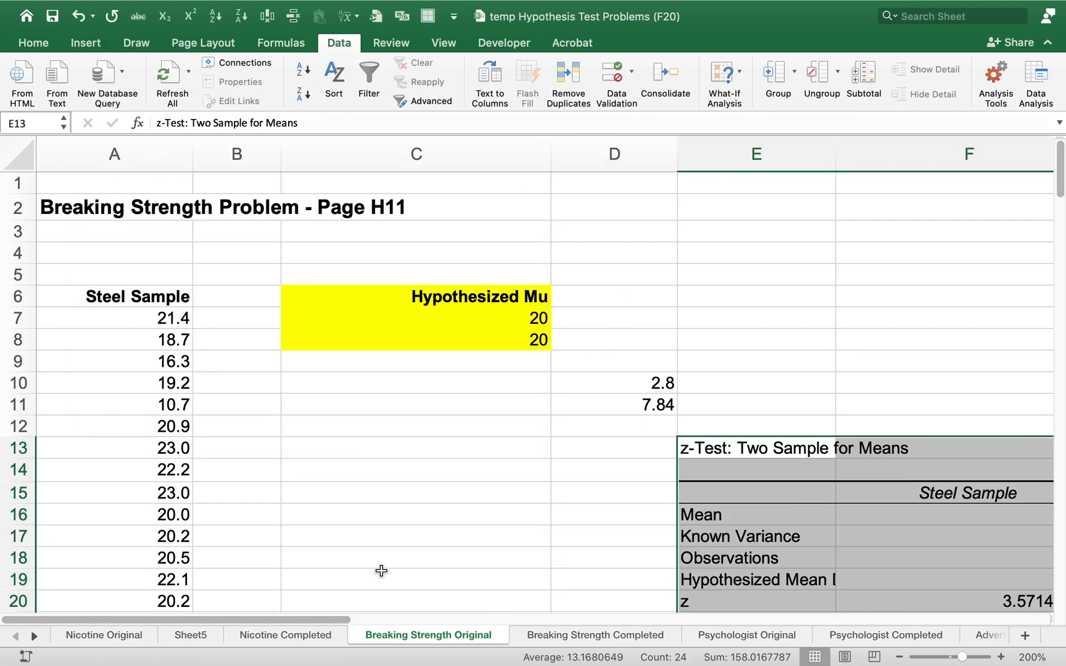
Format the z statistics in F20:F24 to three decimal places and widen column G to fit the Hypothesized Mu heading
left_click_drag(322, 618, 490, 621)
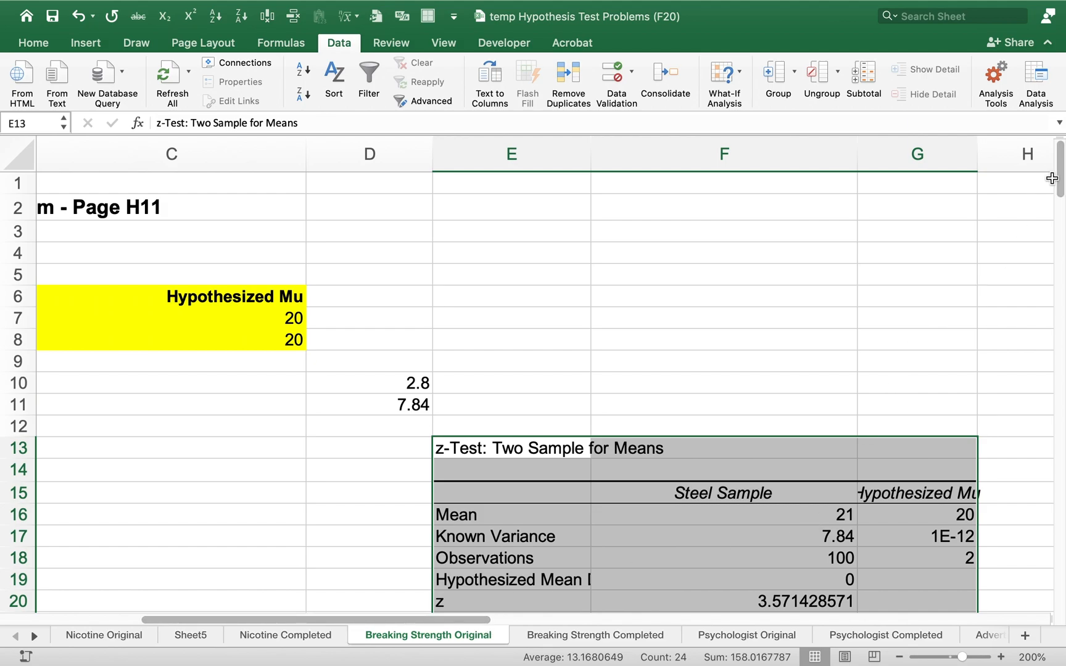
left_click_drag(1060, 177, 1056, 209)
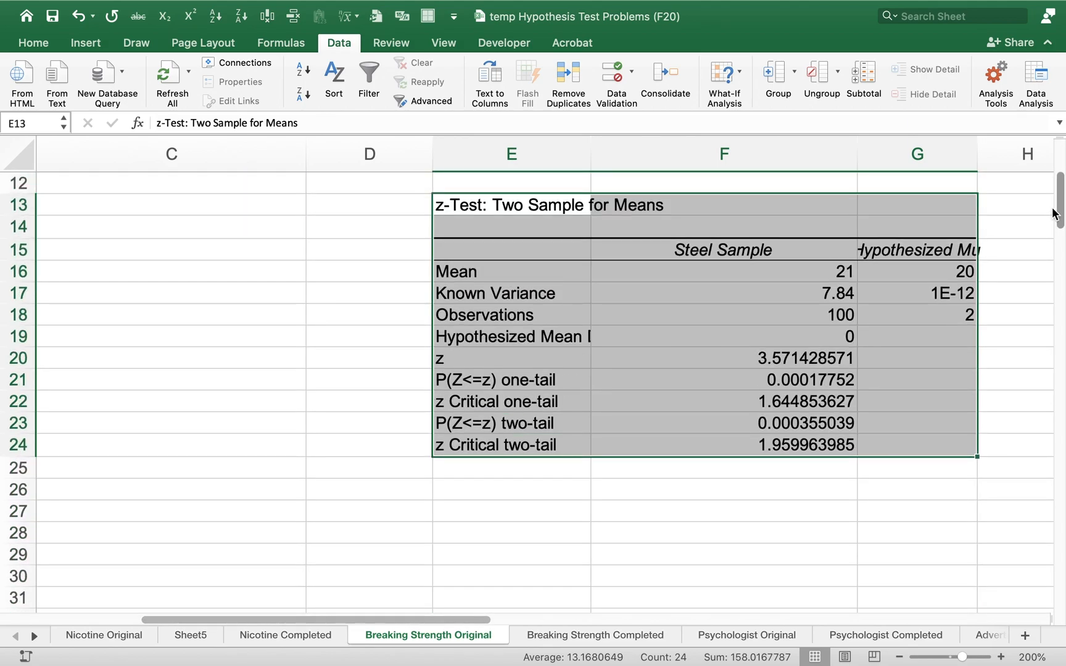
left_click_drag(797, 362, 753, 441)
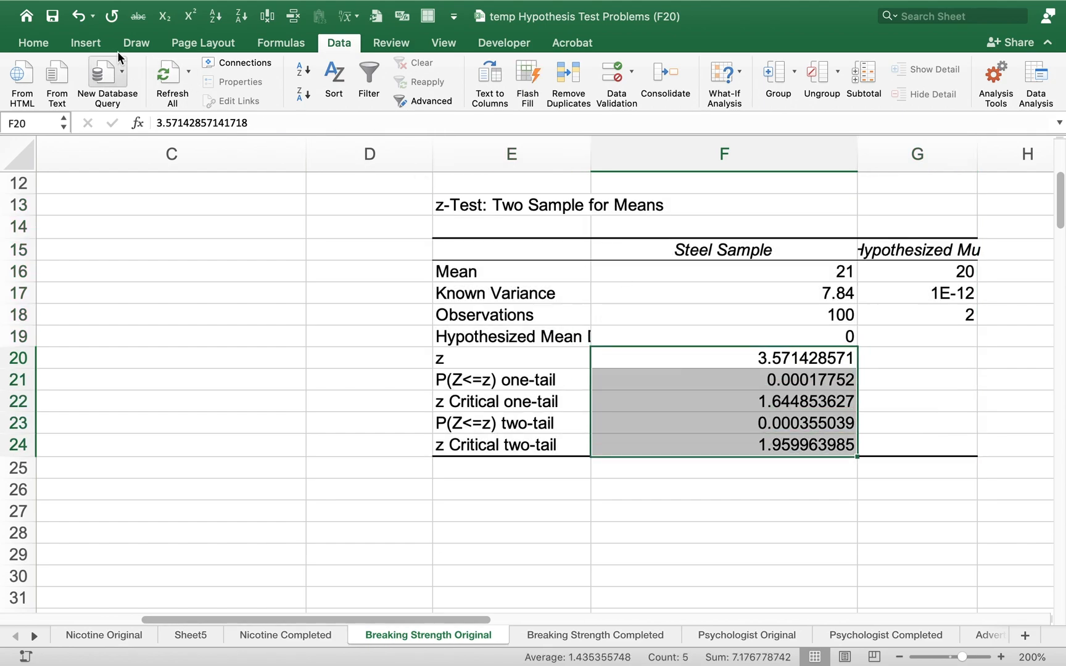
left_click(34, 43)
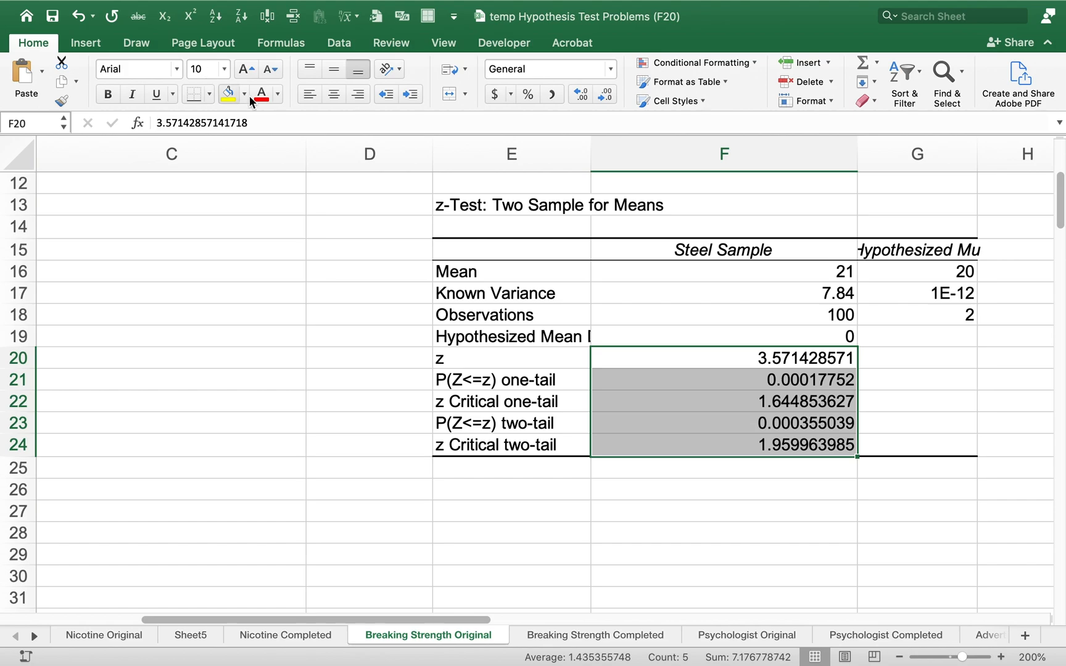
left_click(608, 98)
left_click(608, 98)
left_click(608, 97)
left_click(608, 98)
left_click(608, 98)
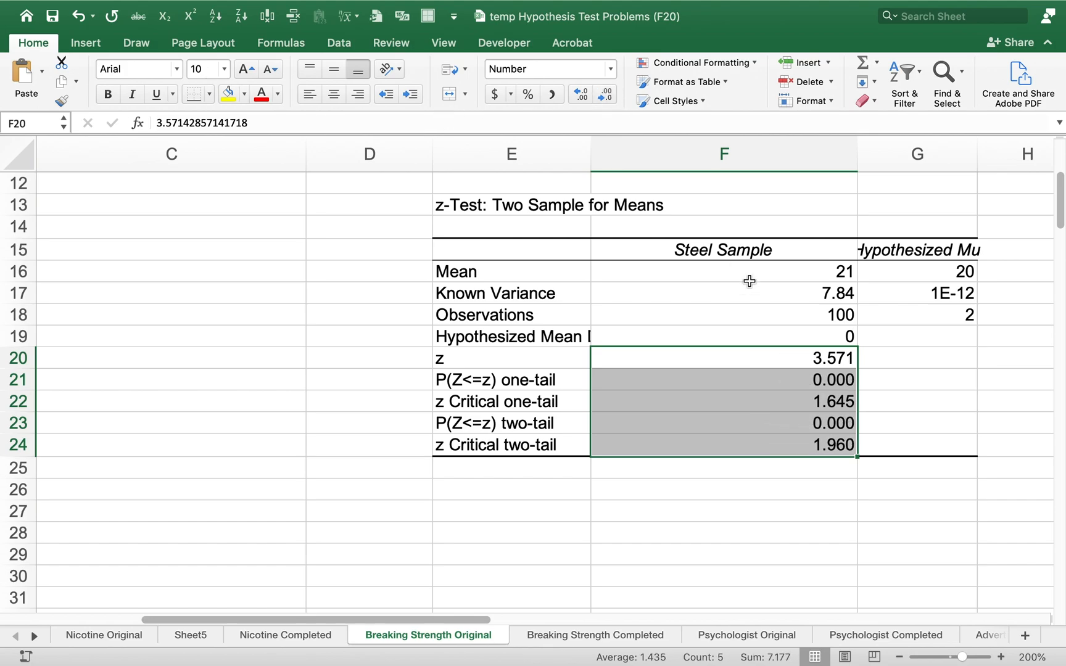
left_click(875, 287)
left_click_drag(976, 148, 1006, 148)
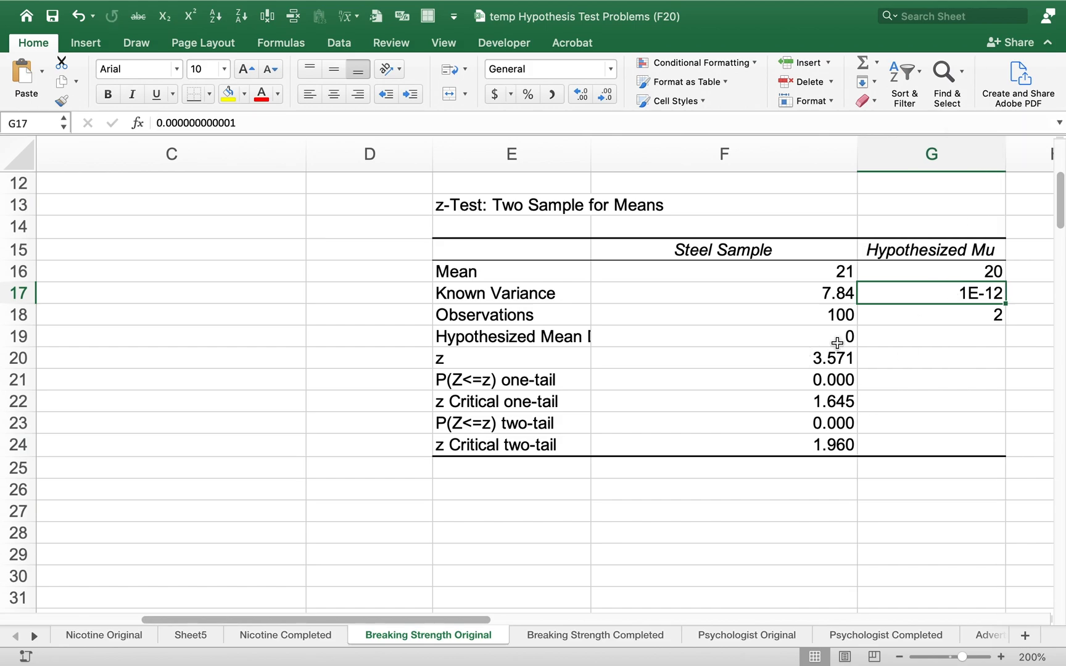
Examine the means and known variances of both variables in the z-test output, then the z statistic
left_click(833, 273)
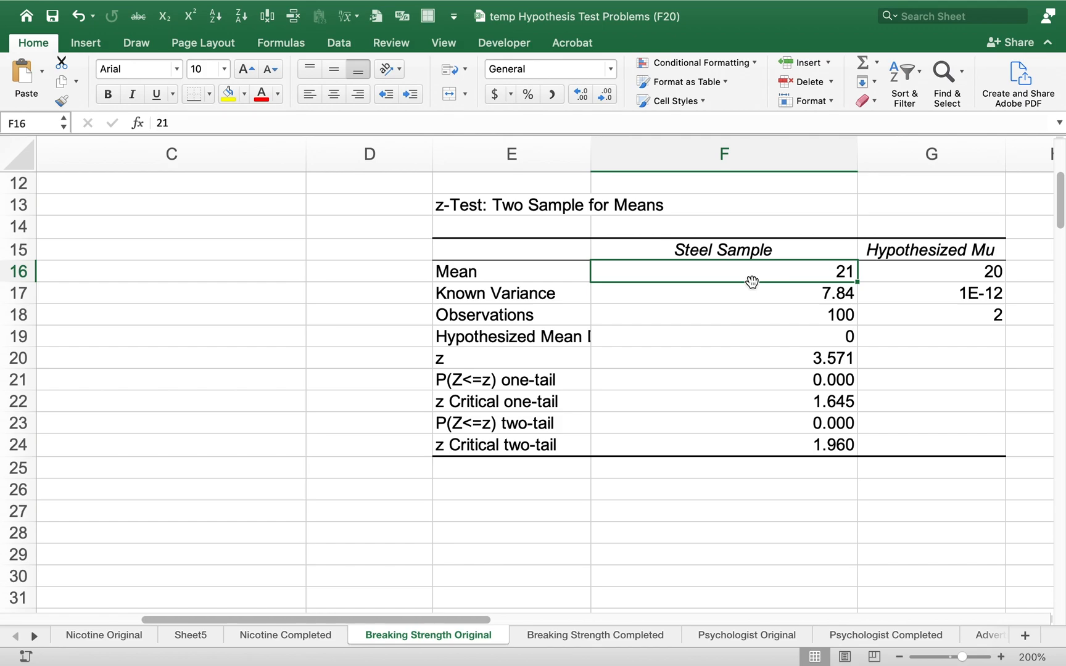
key("Down")
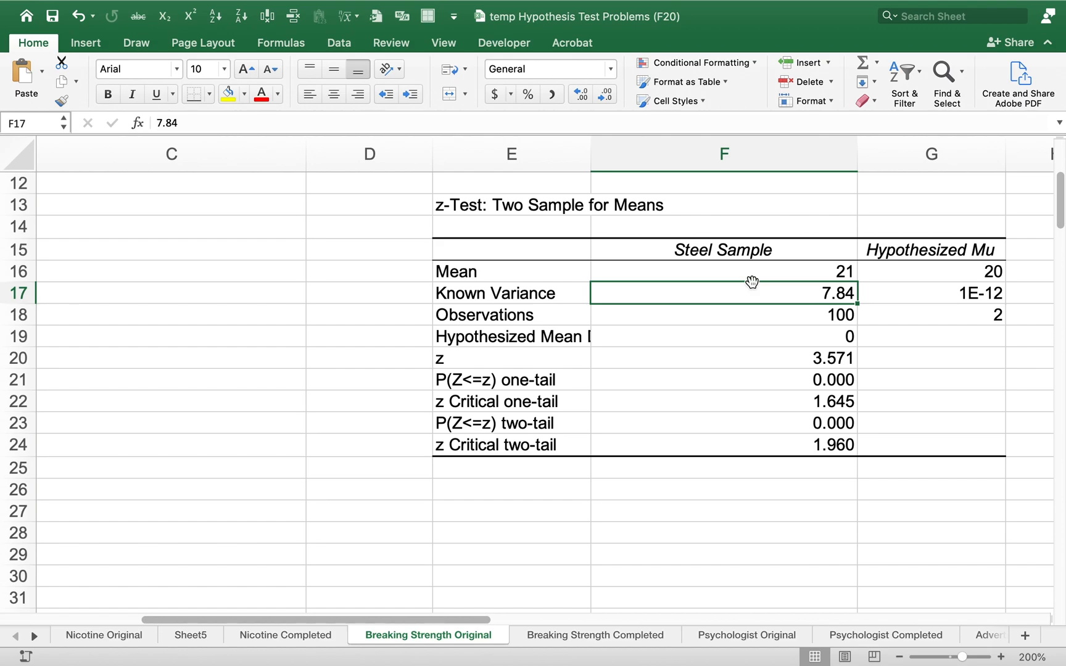
key("Left")
key("Right")
key("Right")
key("Up")
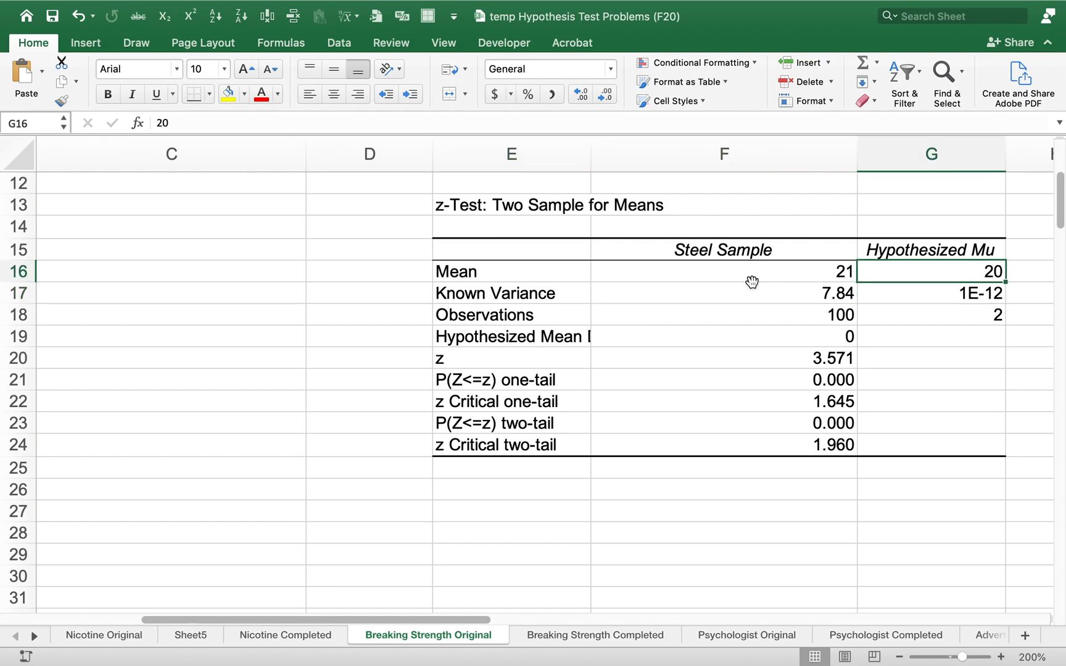
key("Down")
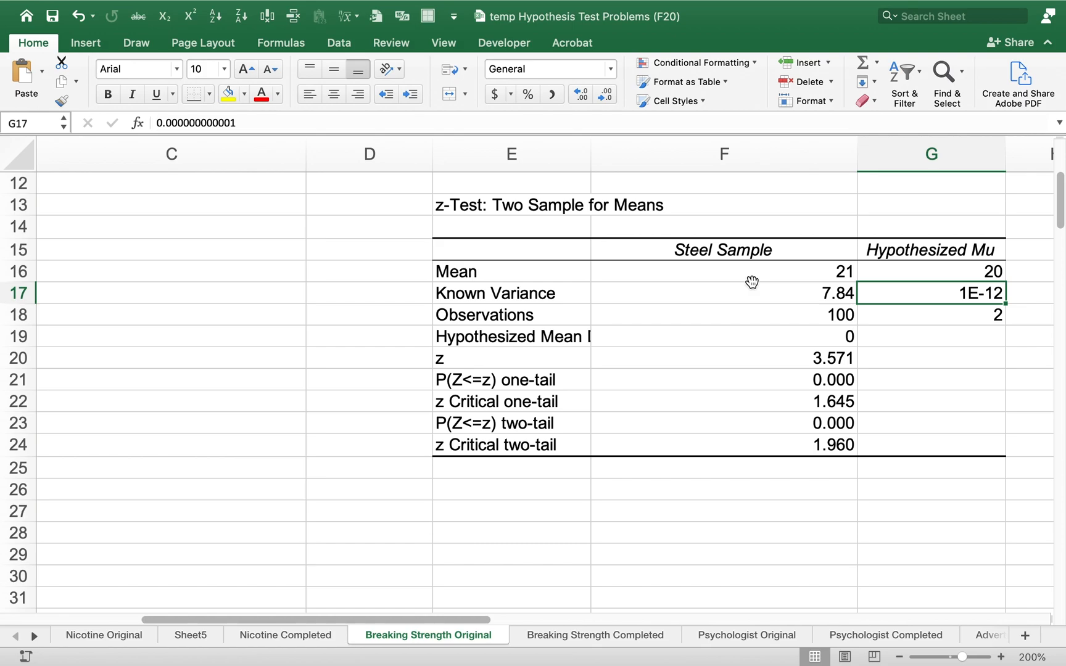
key("Left")
key("Down")
key("Down")
key("Down")
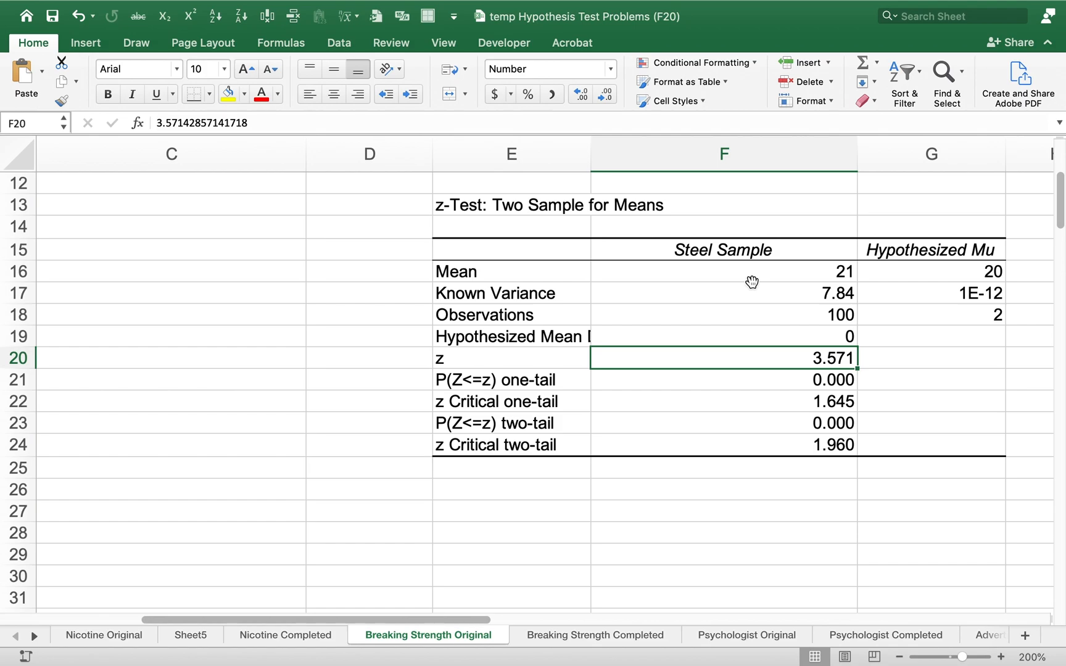
Highlight the z, one-tail p-value and one-tail critical value rows in E20:F22 in yellow
key("Down")
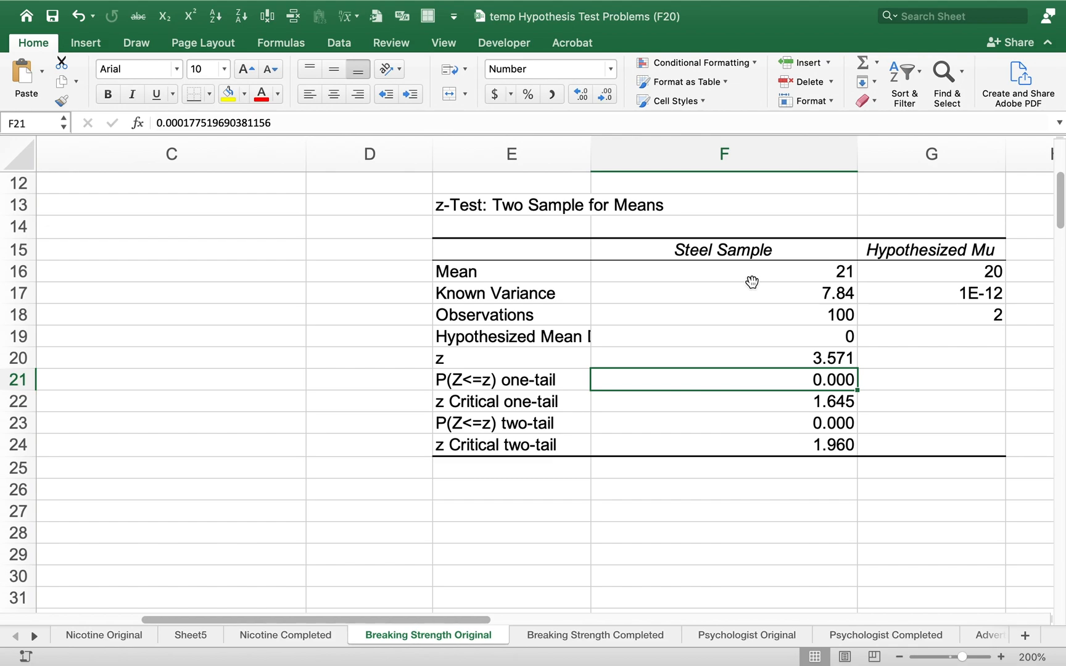
key("Down")
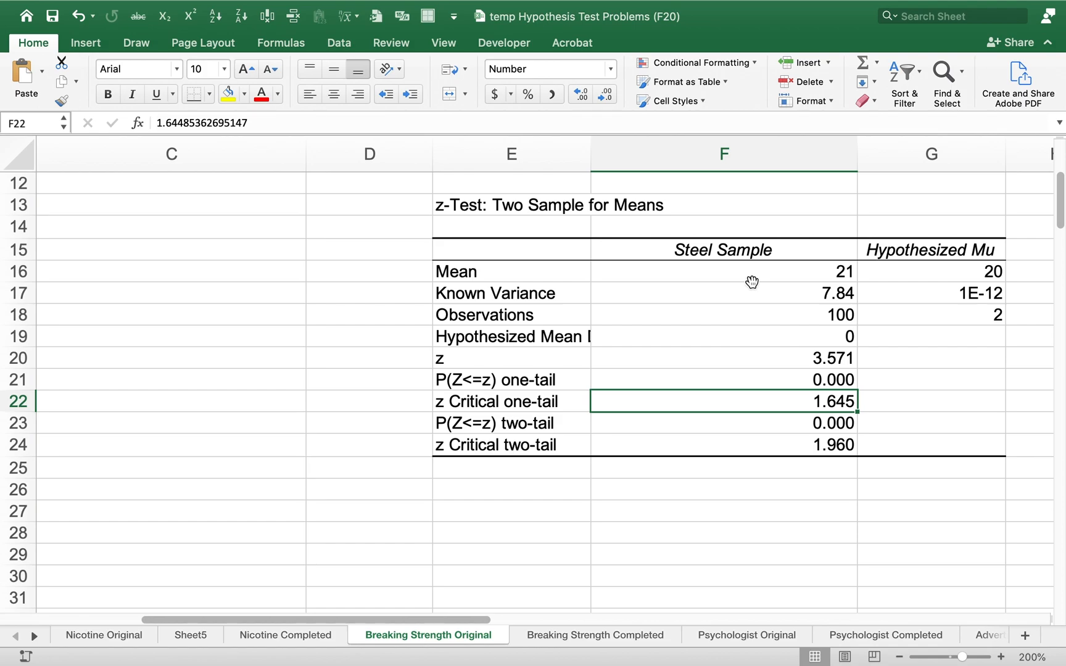
key("Up")
key("Up")
key("Left")
key("shift+Right")
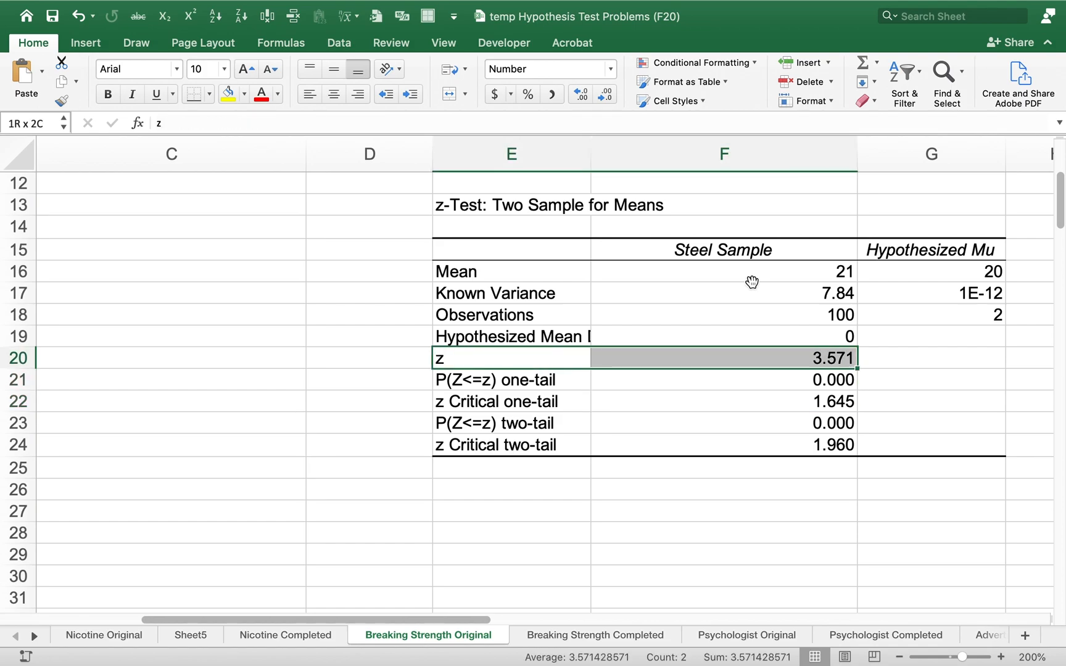
key("shift+Down")
key("shift+Down")
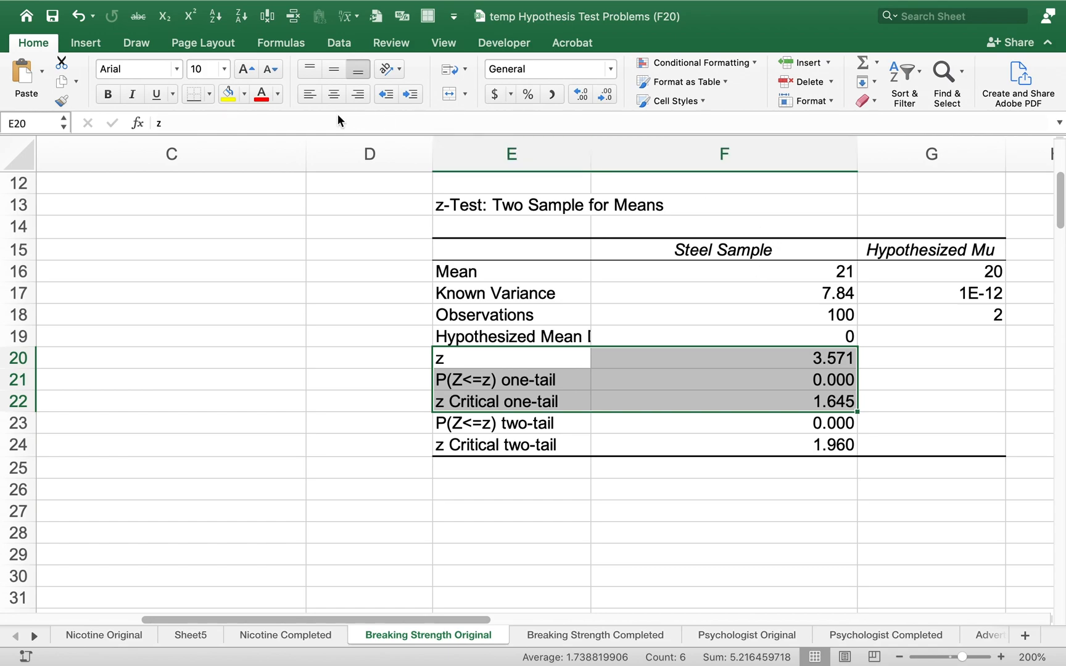
left_click(228, 94)
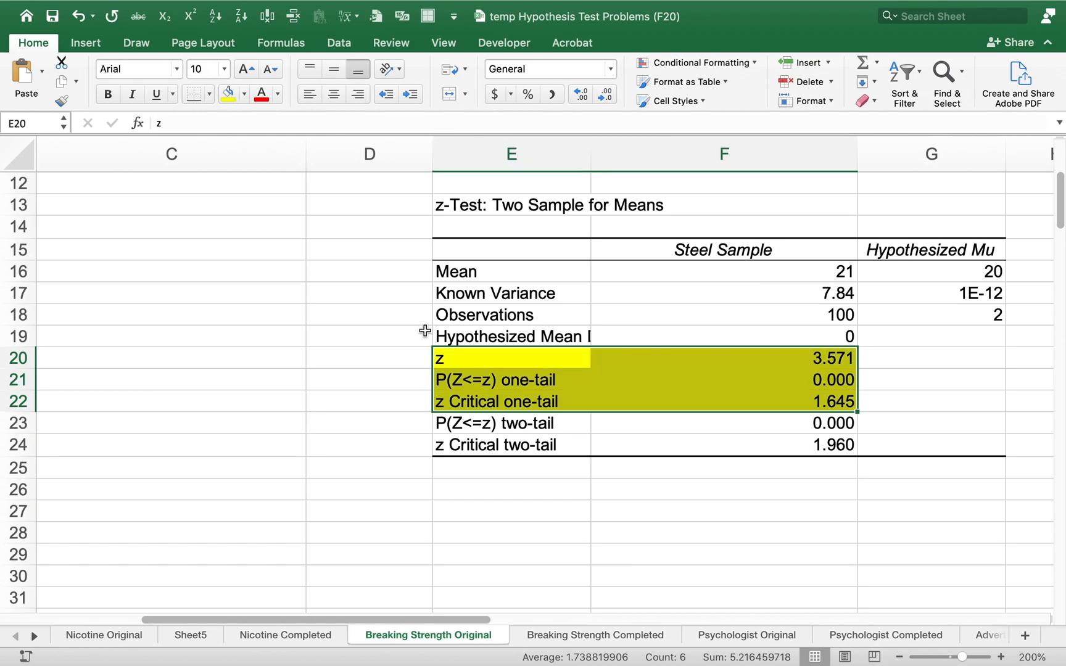
Examine the highlighted z statistic, the one-tail critical value and the full one-tail p-value in the z-test output
left_click(824, 359)
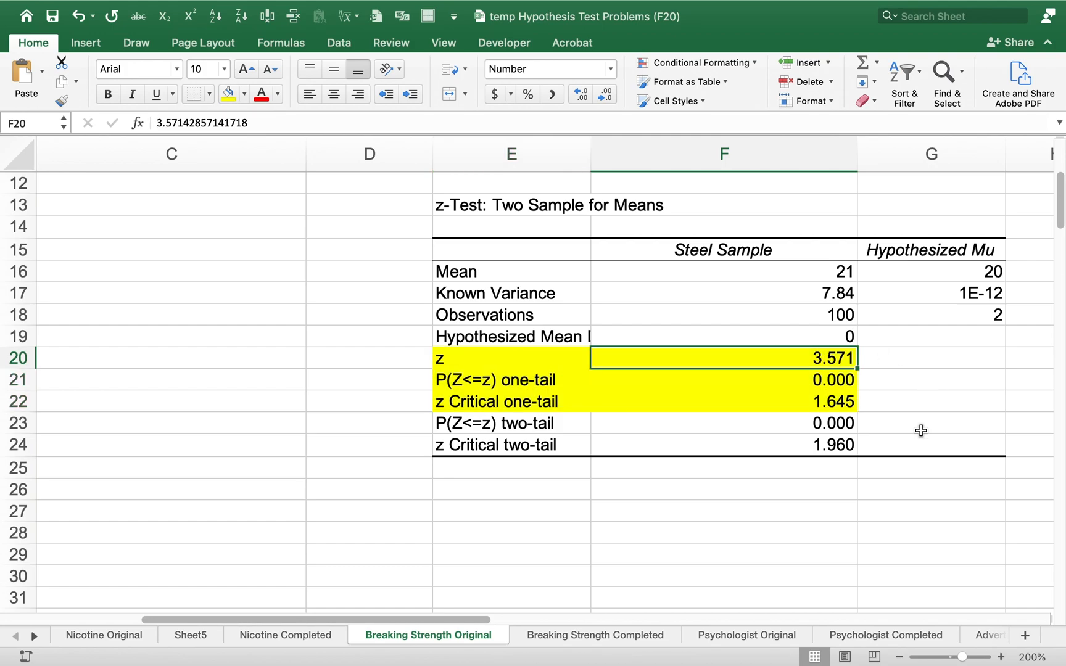
key("Left")
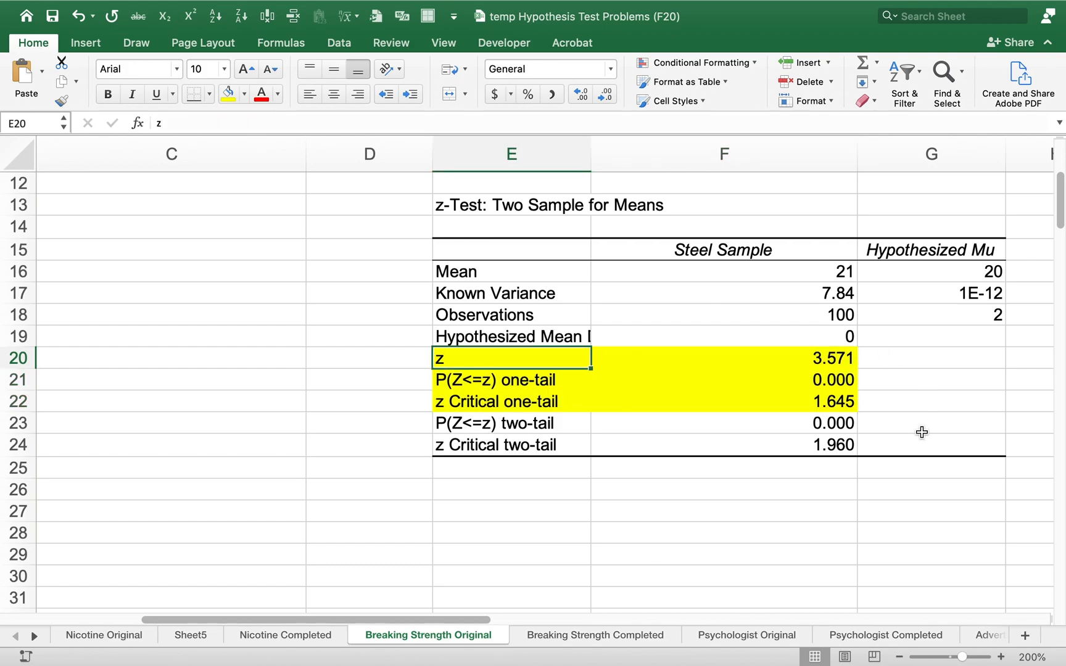
key("Right")
key("Down")
key("Left")
key("Down")
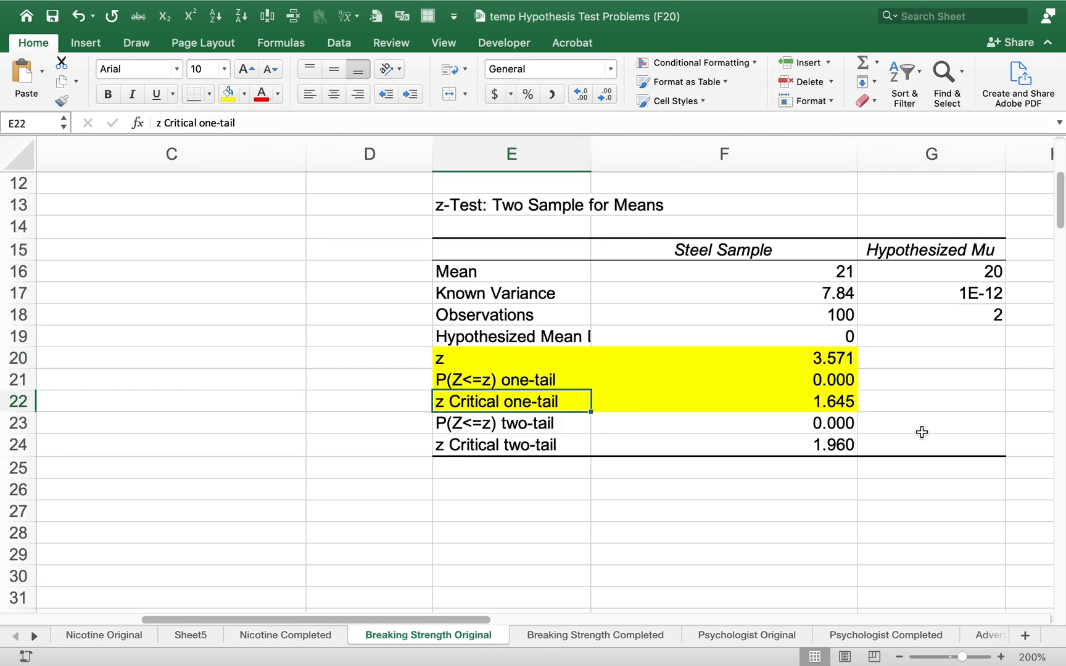
key("Right")
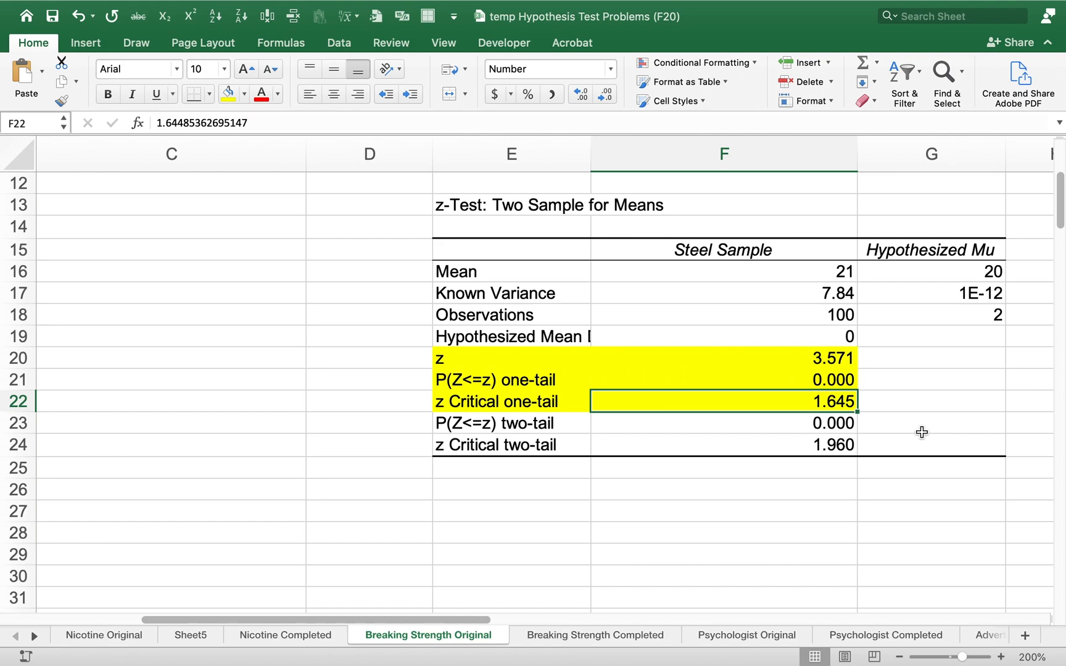
key("Up")
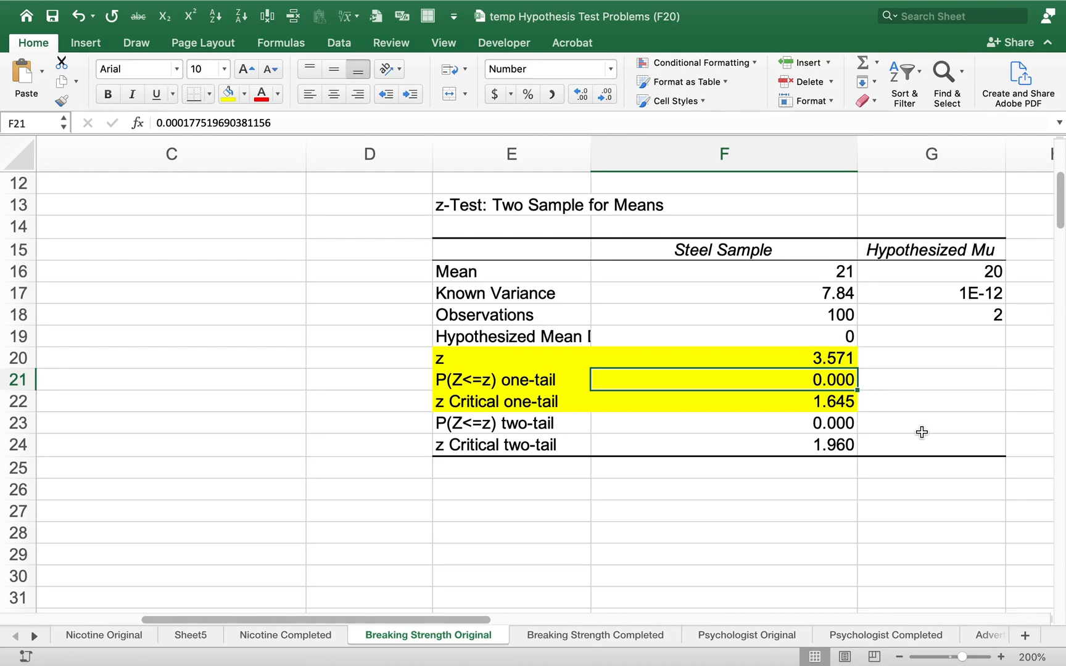
Switch to the handwritten solution notes and circle 3.57 under the classical normal curve with the blue pen
key("ctrl+Right")
key("ctrl+Right")
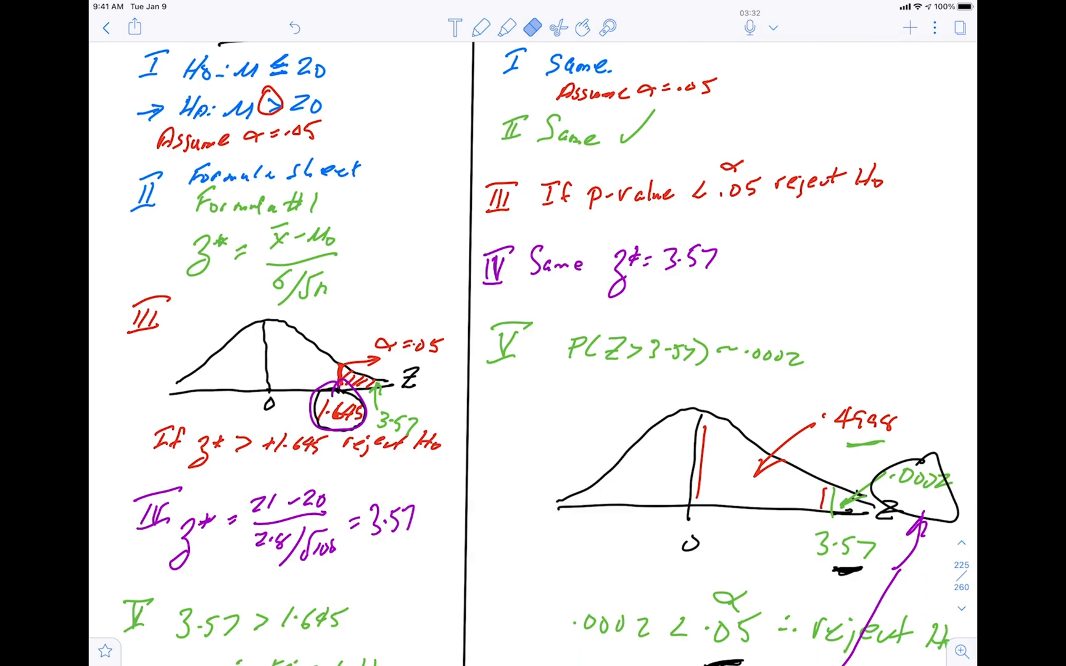
left_click(413, 424)
left_click(481, 27)
left_click_drag(407, 412, 411, 425)
mouse_move(405, 404)
left_mouse_down()
mouse_move(376, 411)
mouse_move(398, 404)
left_mouse_up()
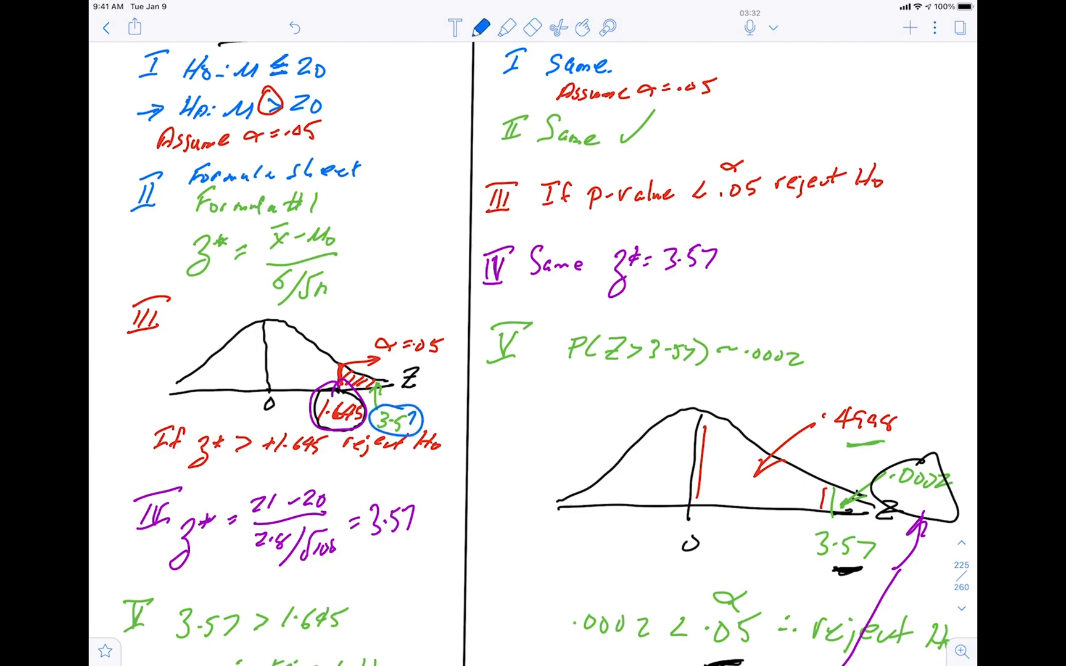
Mark the 3.57 > 1.645 comparison in step V of the classical solution with a blue asterisk
scroll(533, 351, "down", 5)
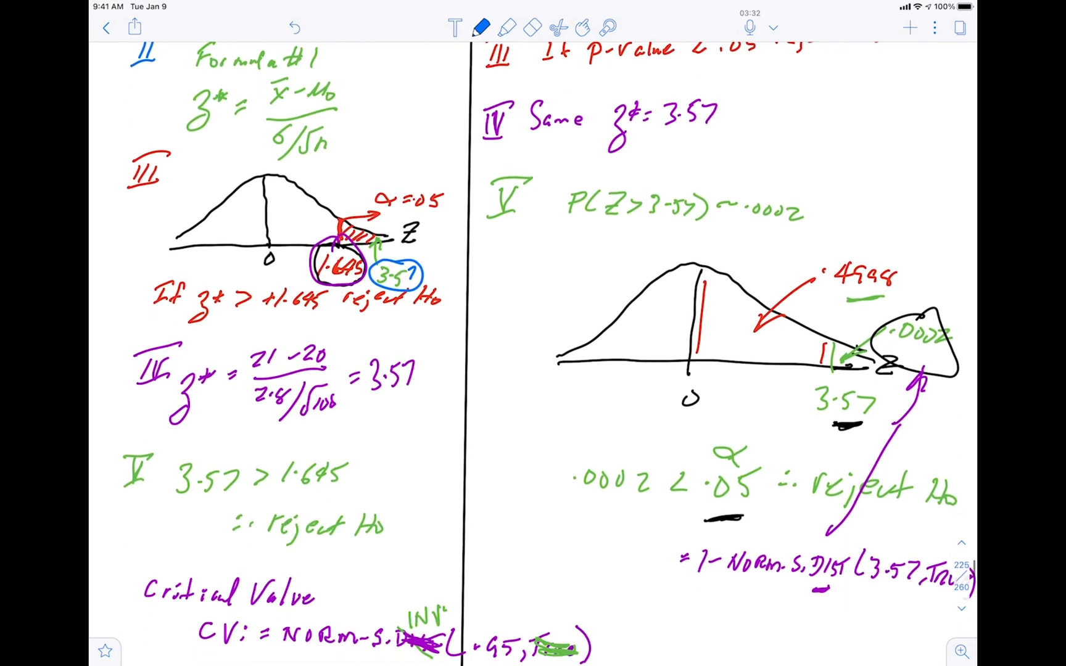
mouse_move(374, 390)
left_mouse_down()
mouse_move(373, 409)
mouse_move(383, 404)
left_mouse_up()
left_click_drag(381, 392, 366, 406)
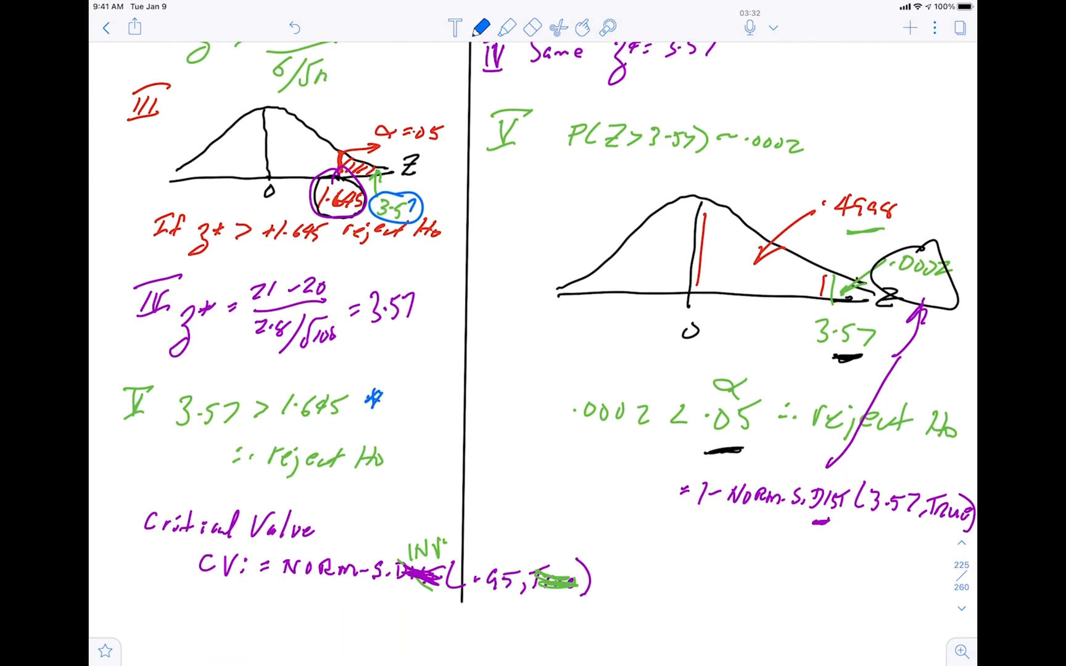
Box P(Z > 3.57) ~ .0002 in blue in the p-value solution and mark the greater-than sign in Ha
scroll(533, 327, "up", 4)
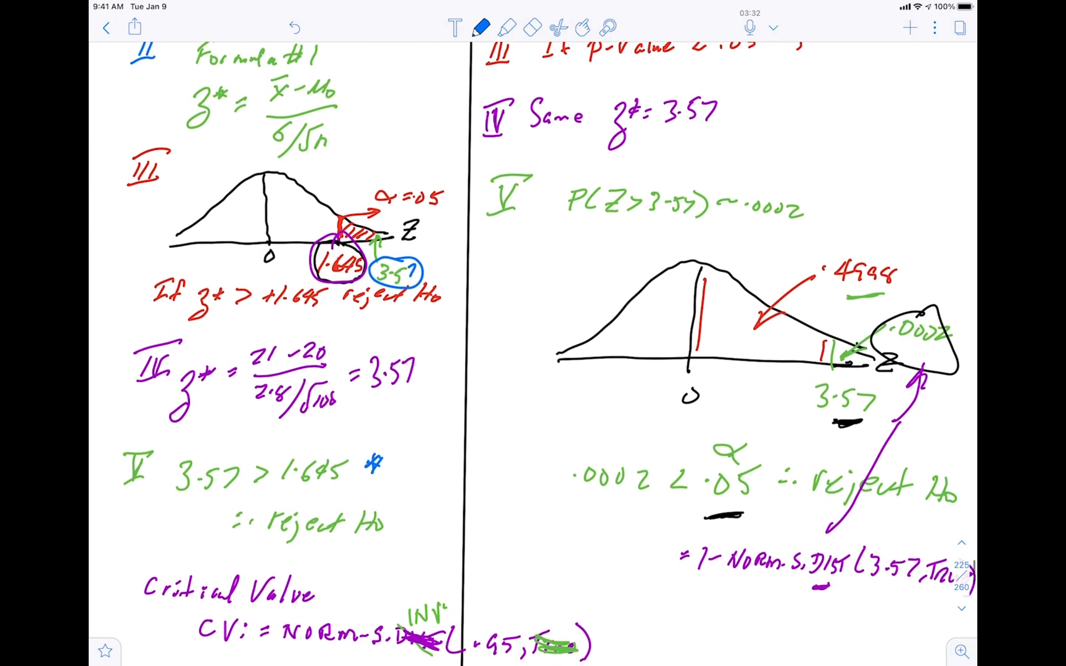
mouse_move(574, 340)
left_mouse_down()
mouse_move(714, 339)
mouse_move(826, 306)
mouse_move(577, 284)
mouse_move(559, 349)
mouse_move(573, 340)
left_mouse_up()
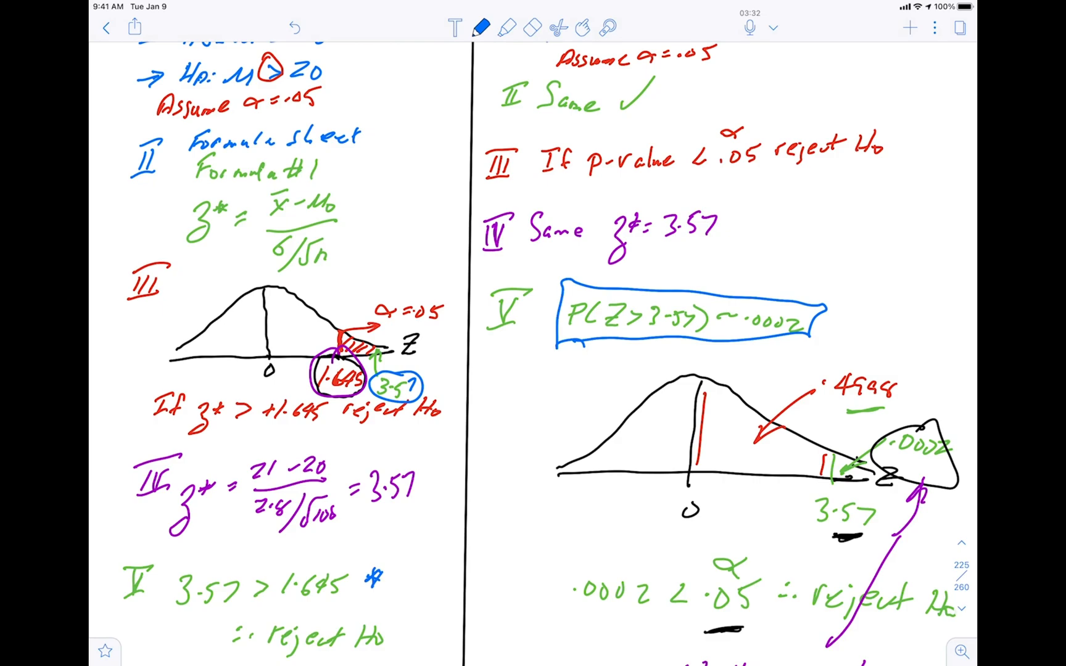
scroll(533, 351, "down", 5)
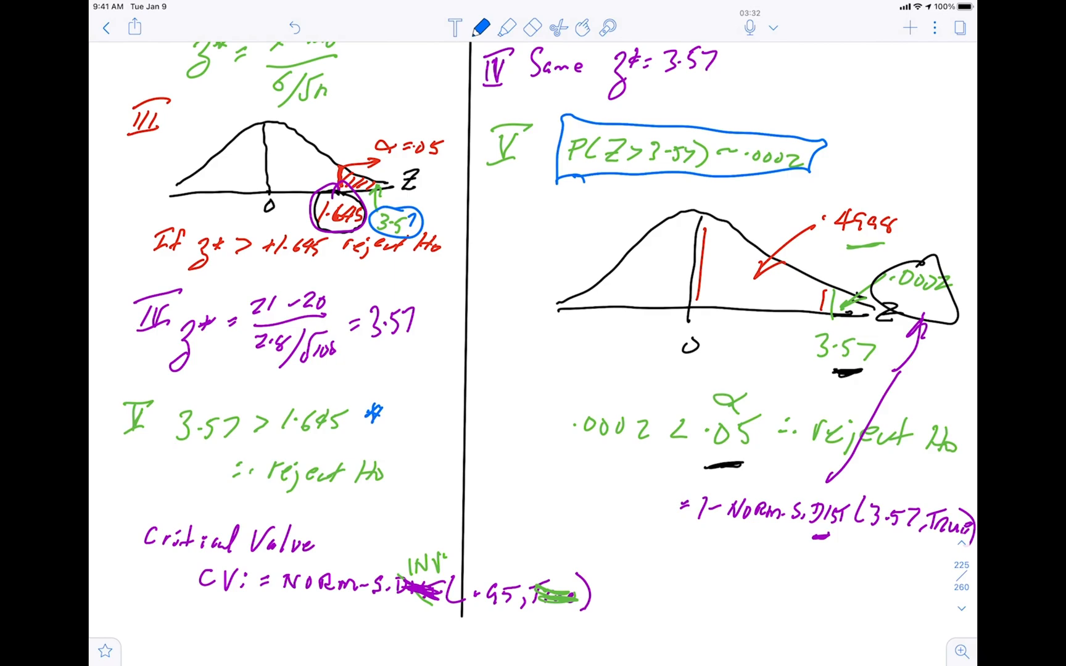
scroll(533, 352, "up", 7)
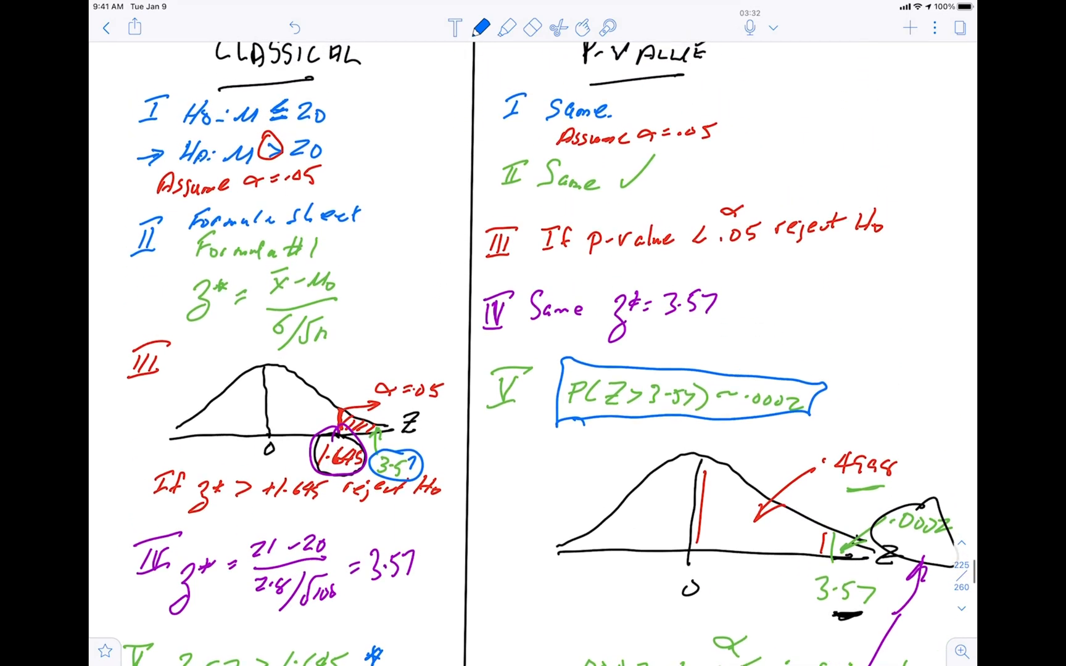
mouse_move(271, 131)
left_mouse_down()
mouse_move(285, 145)
mouse_move(276, 126)
left_mouse_up()
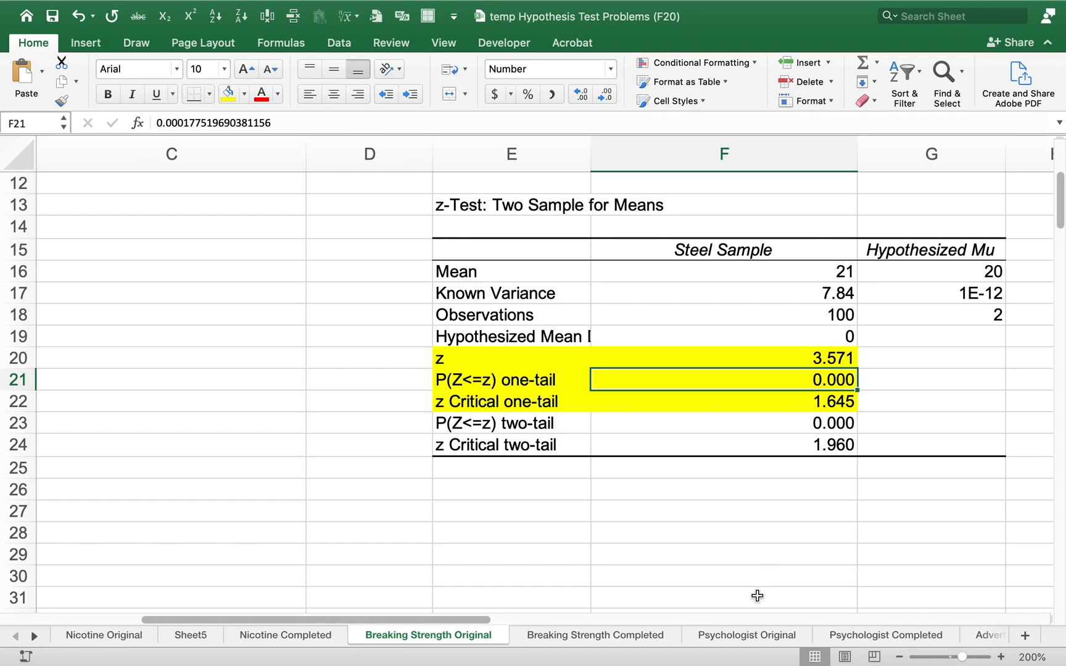
Return to Excel, open the Psychologist Completed sheet, and review the Hypothesized Mu entries in C6:C8 and the pictured t-test settings
left_click(746, 638)
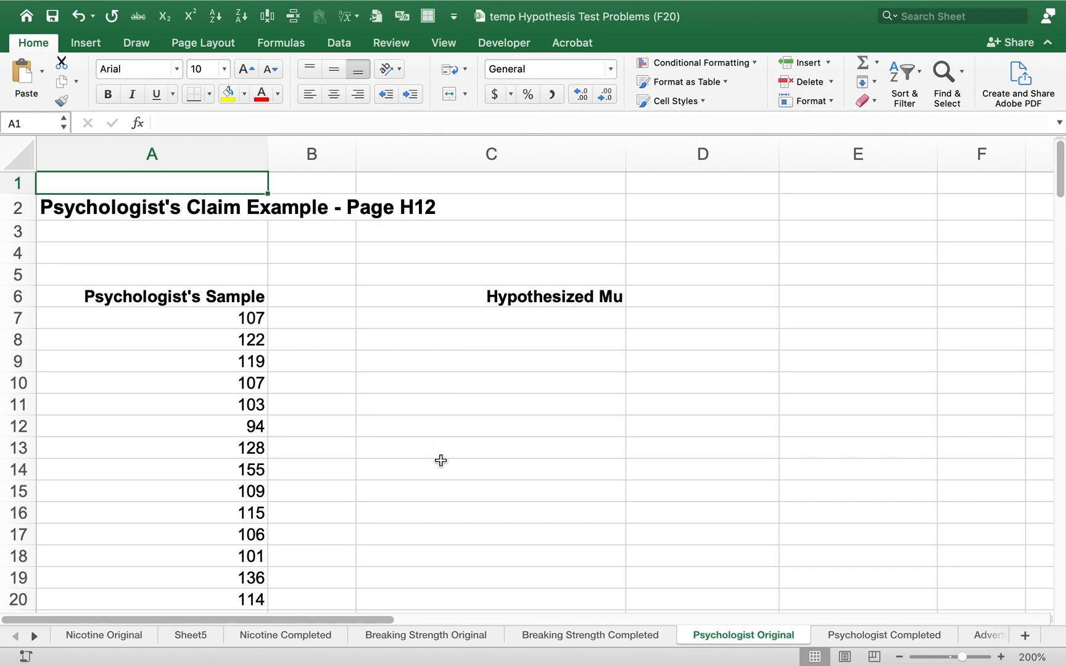
left_click(875, 632)
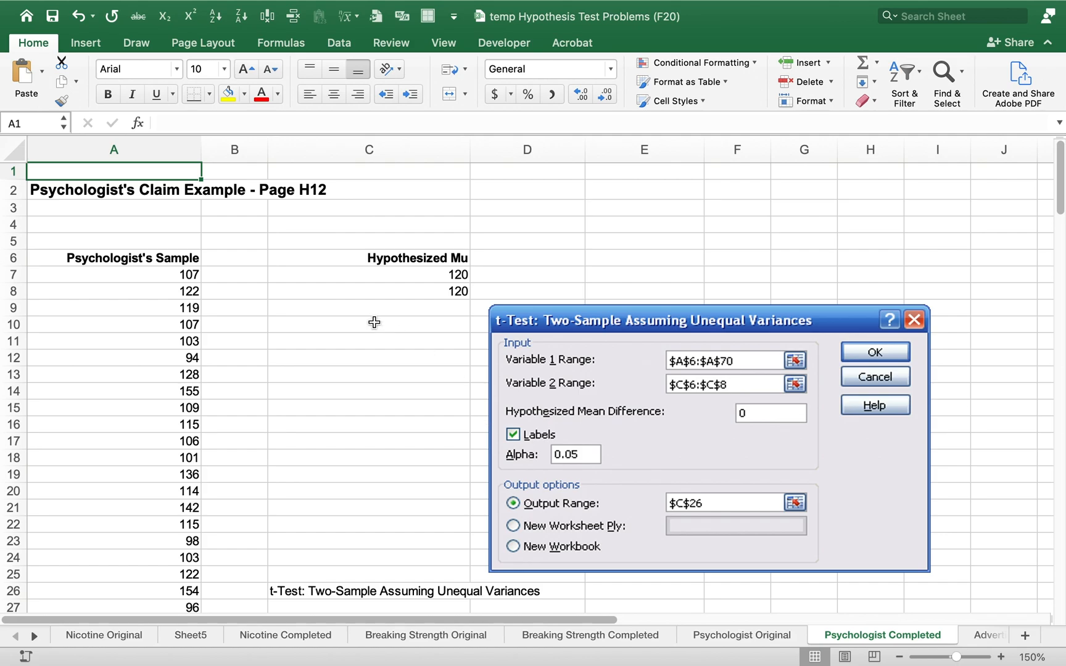
left_click_drag(431, 258, 426, 290)
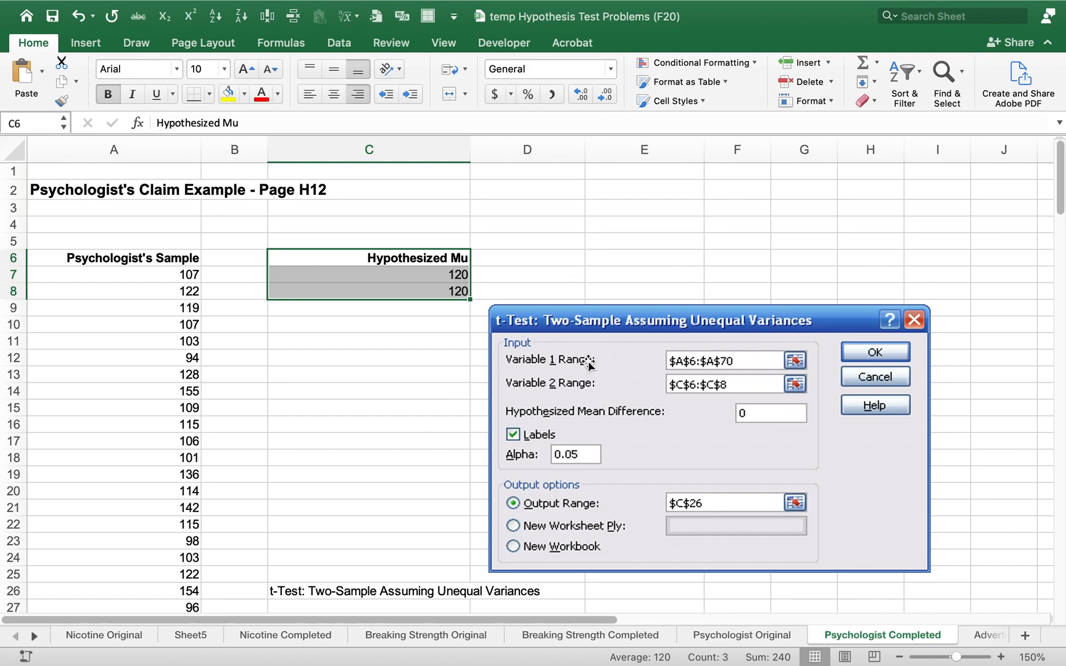
left_click(1035, 210)
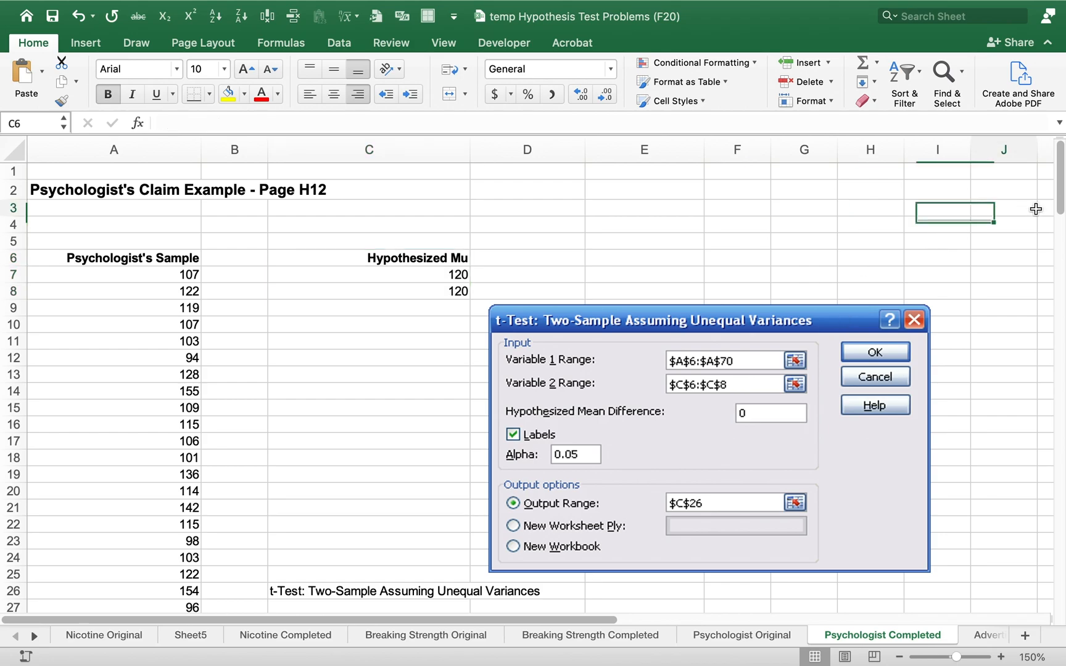
Examine the t Stat, two-tail p-value and two-tail critical value rows in the psychologist t-test output
left_click_drag(1056, 208, 1046, 268)
left_click(294, 371)
left_click_drag(443, 374, 528, 373)
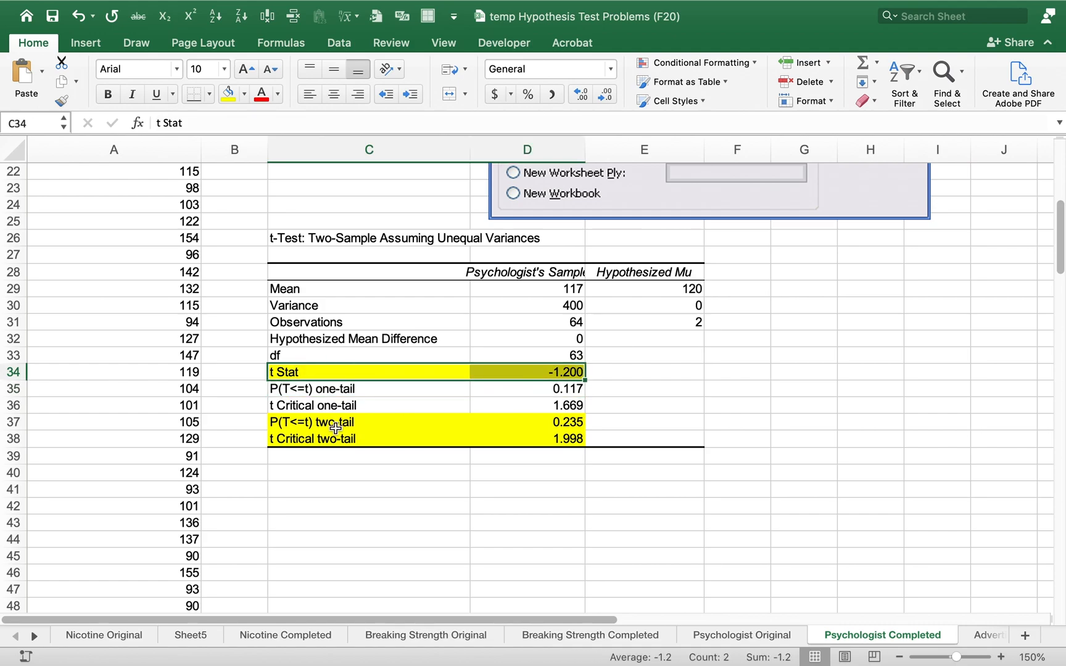
left_click_drag(336, 427, 493, 437)
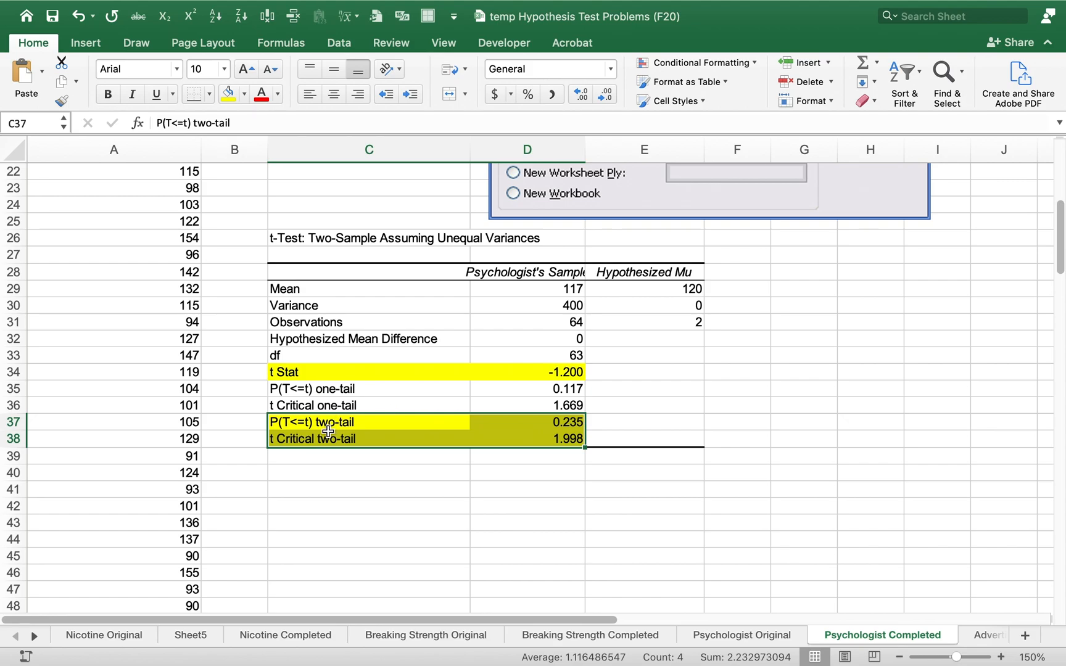
left_click_drag(322, 436, 528, 443)
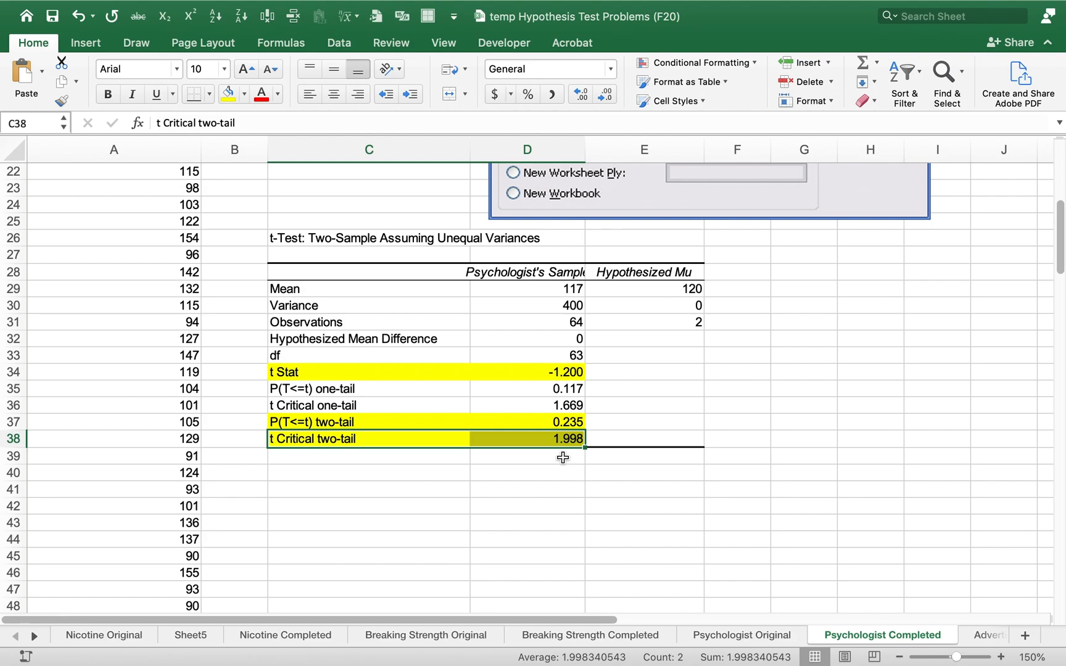
key("Up")
key("Right")
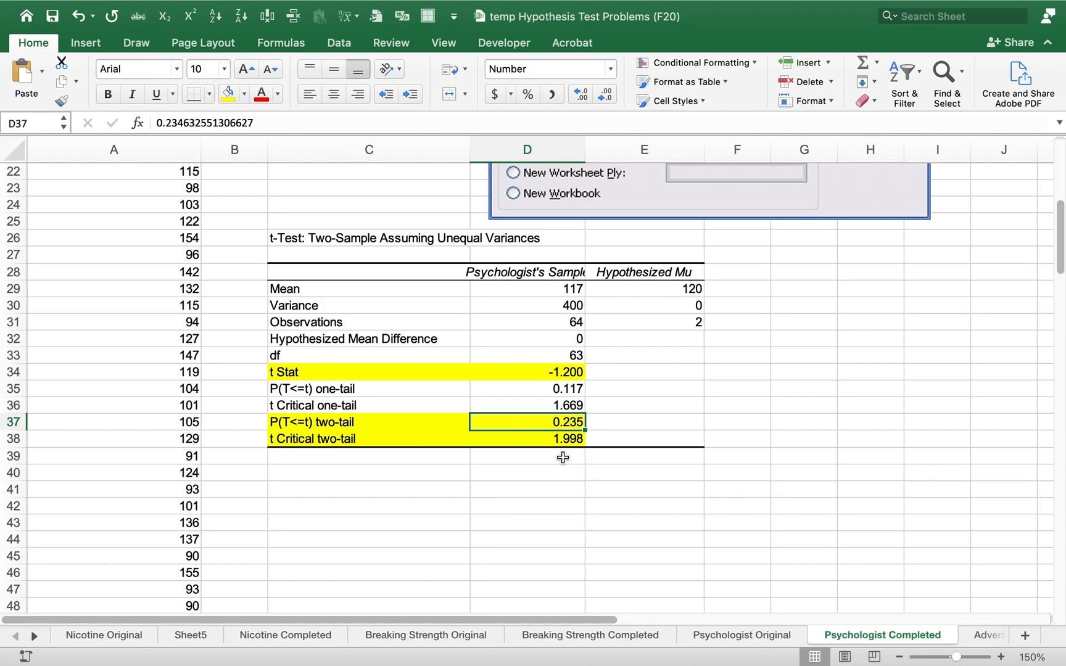
key("Down")
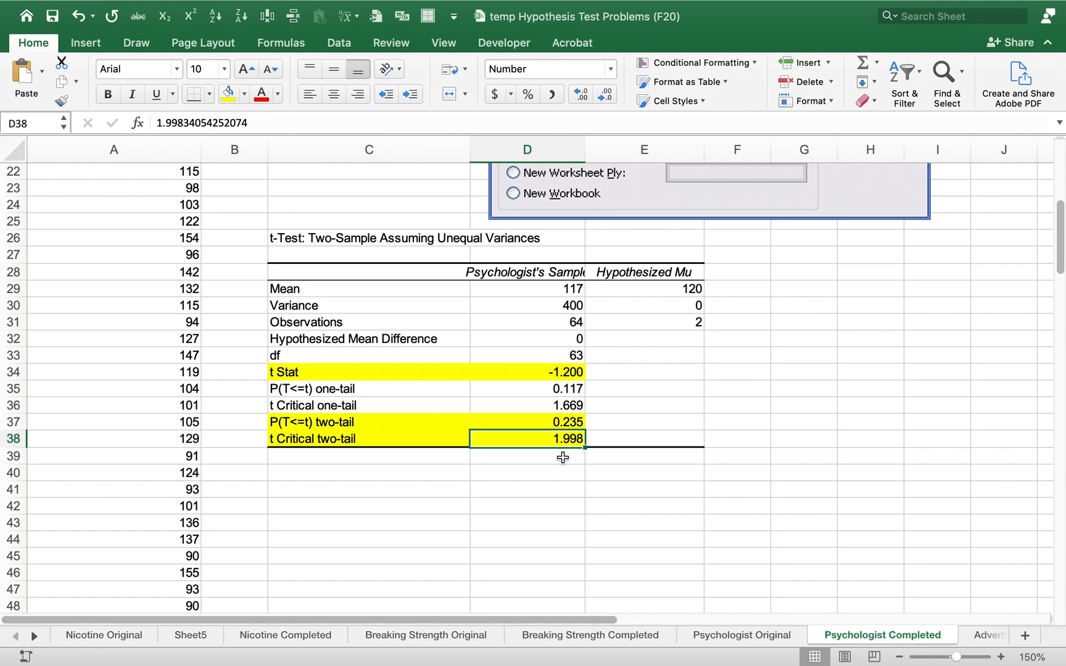
Compare the psychologist t statistic in D34 with the two-tail critical value in D38, and recheck the p-value in D37
key("Up")
key("Up")
key("Up")
key("Up")
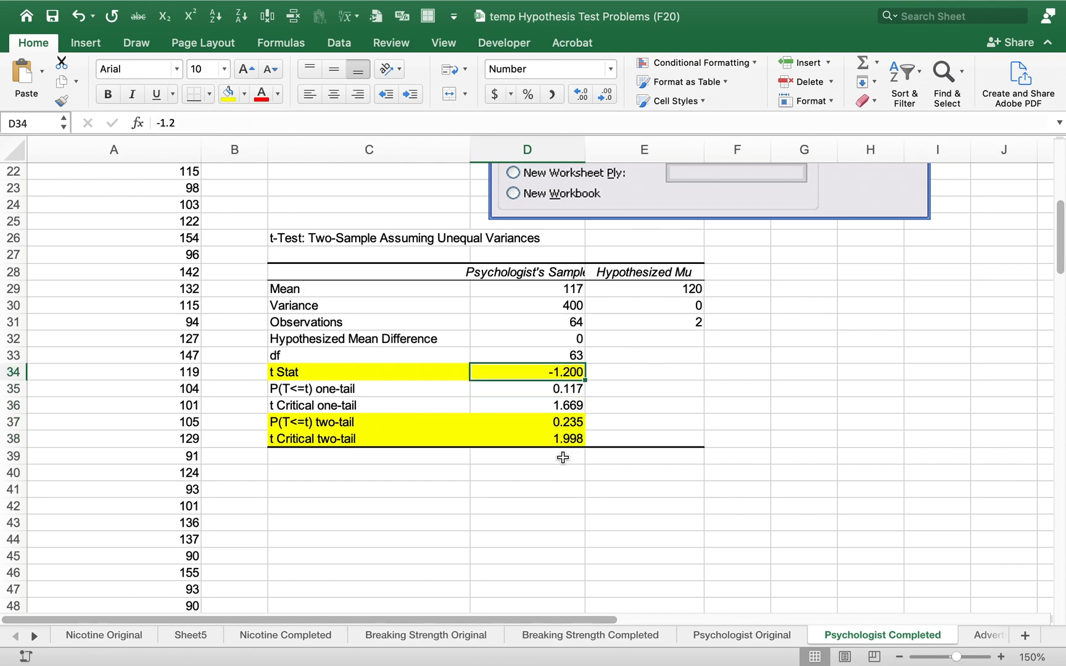
key("Down")
key("Down")
key("Down")
key("Down")
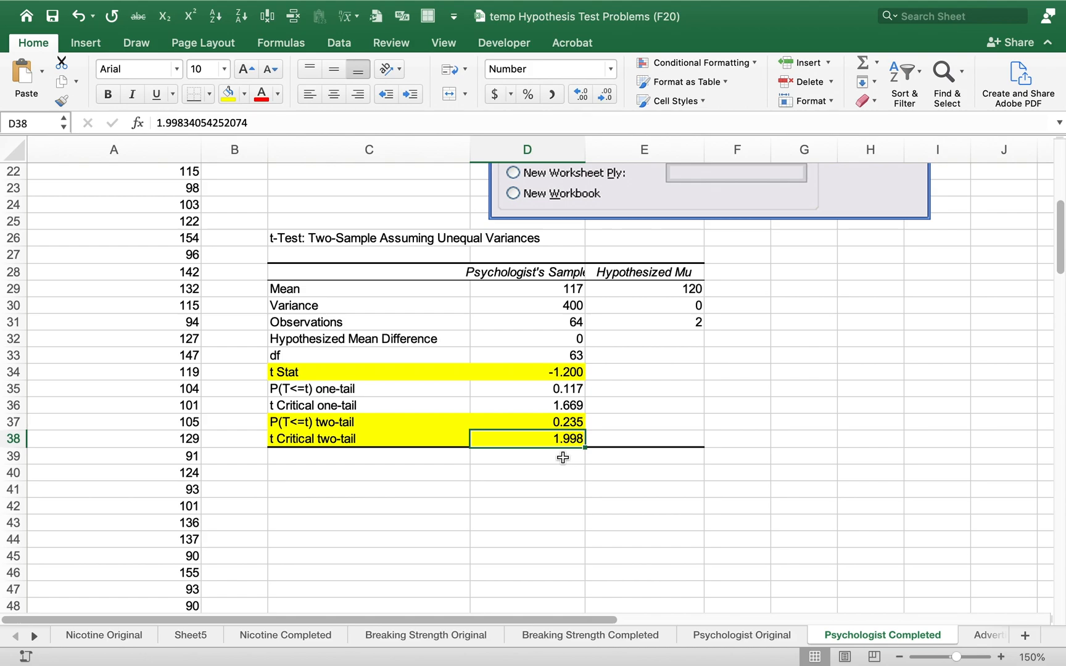
key("Up")
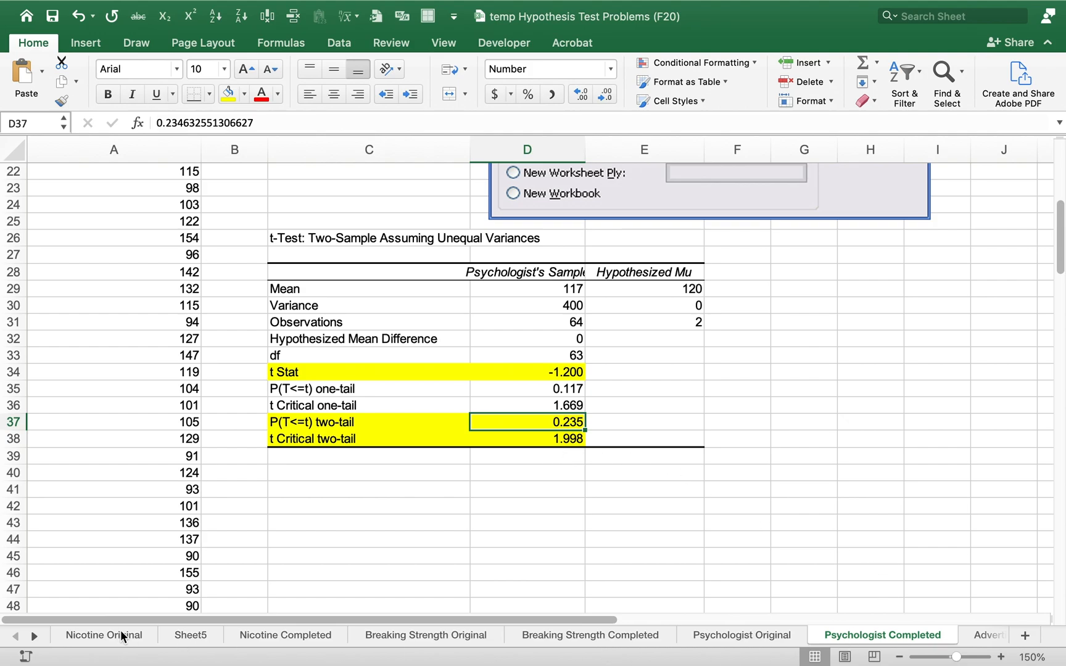
Open the Advertising Original sheet and read the Advertising Example on Page H-13 in the Word problem document
left_click(35, 636)
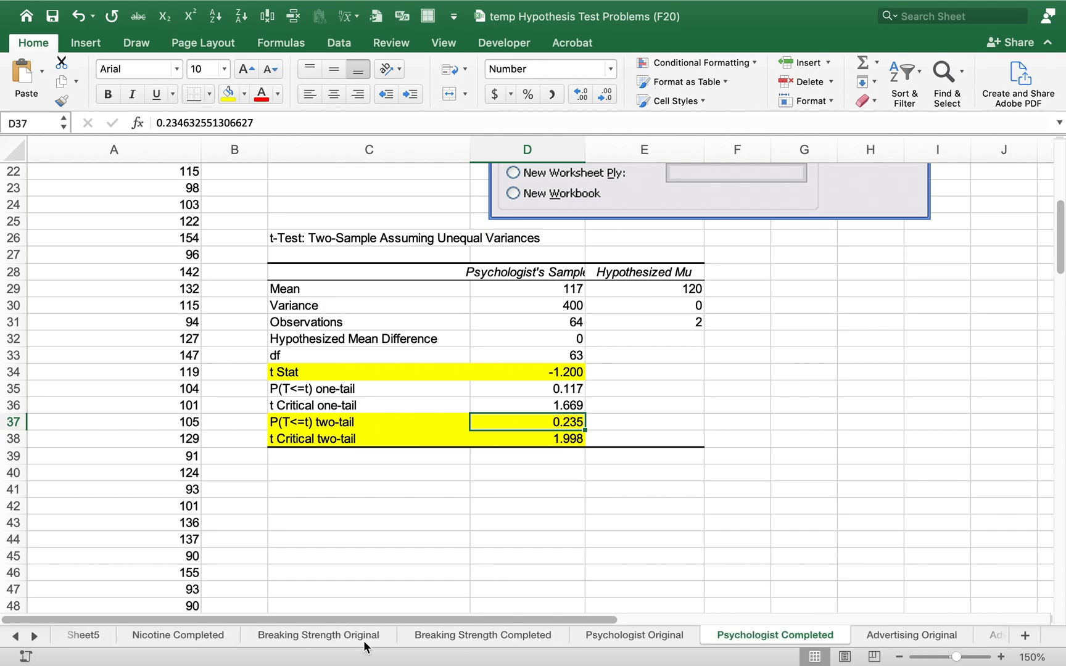
left_click(876, 636)
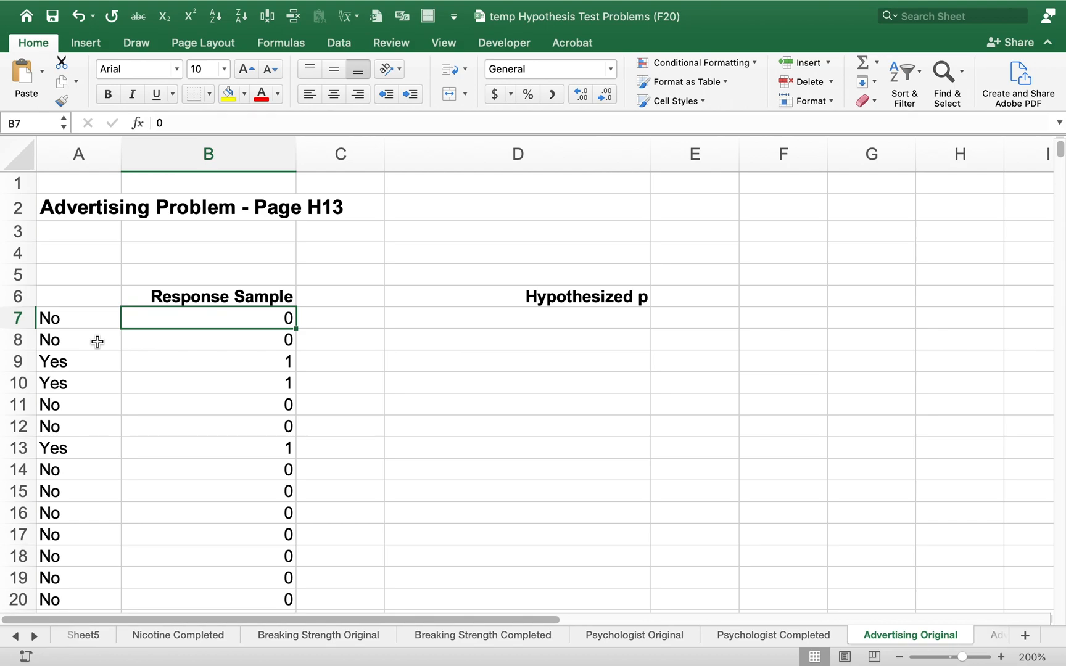
key("super+Tab")
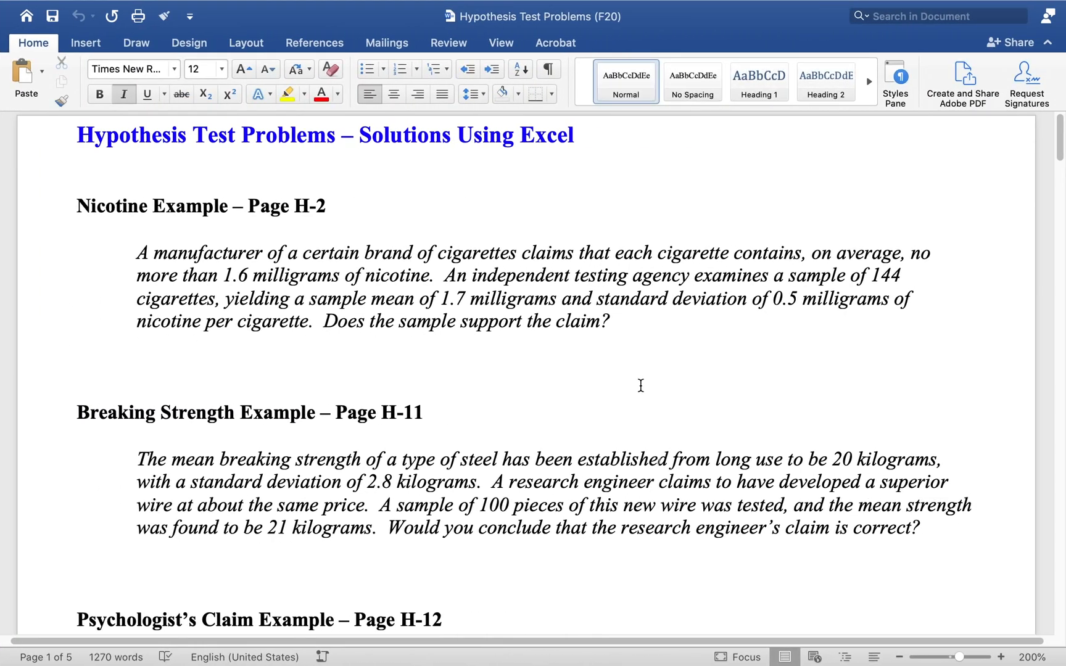
key("Page_Down")
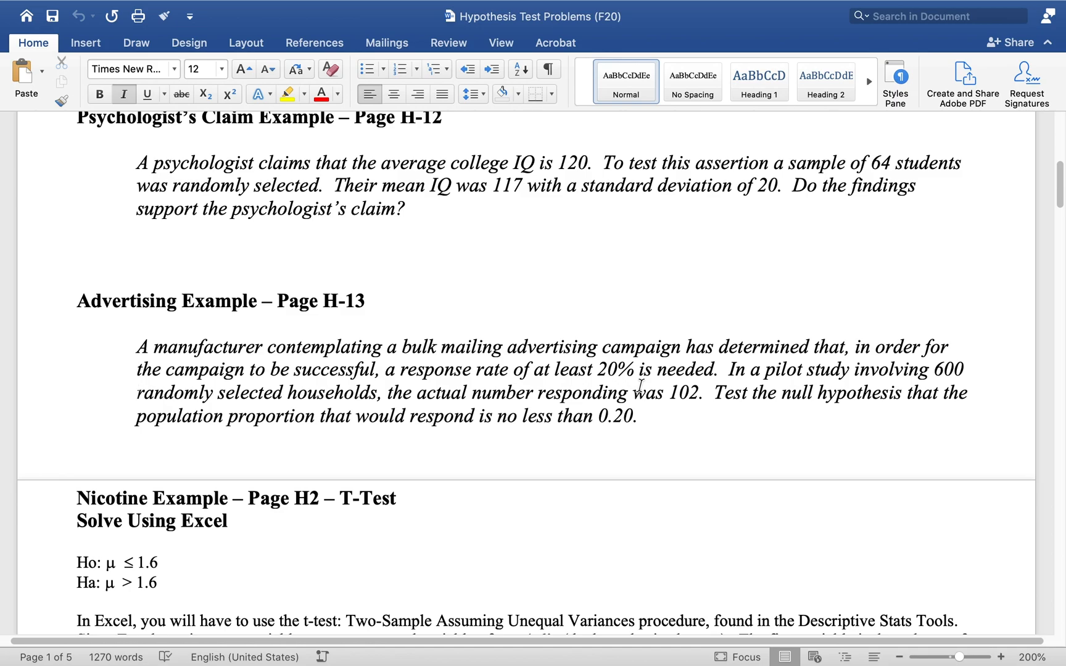
Switch to the handwritten course notes and review the advertising proportion test's hypotheses, decision rule and z* calculation through Step 4 on page H-14
key("ctrl+Right")
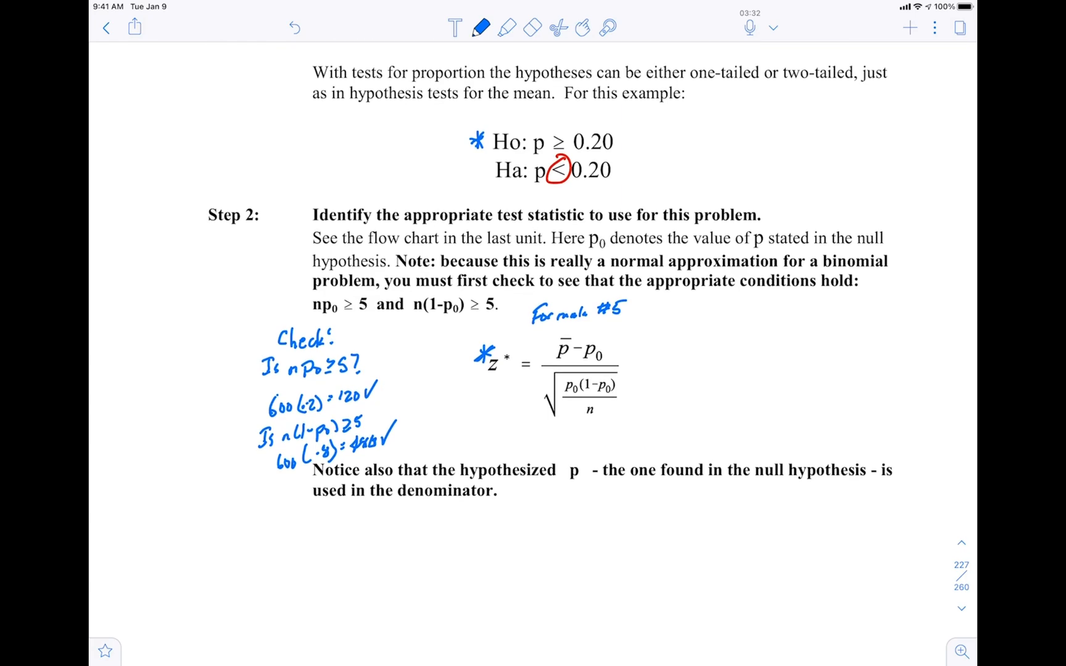
scroll(533, 354, "down", 8)
scroll(533, 356, "down", 3)
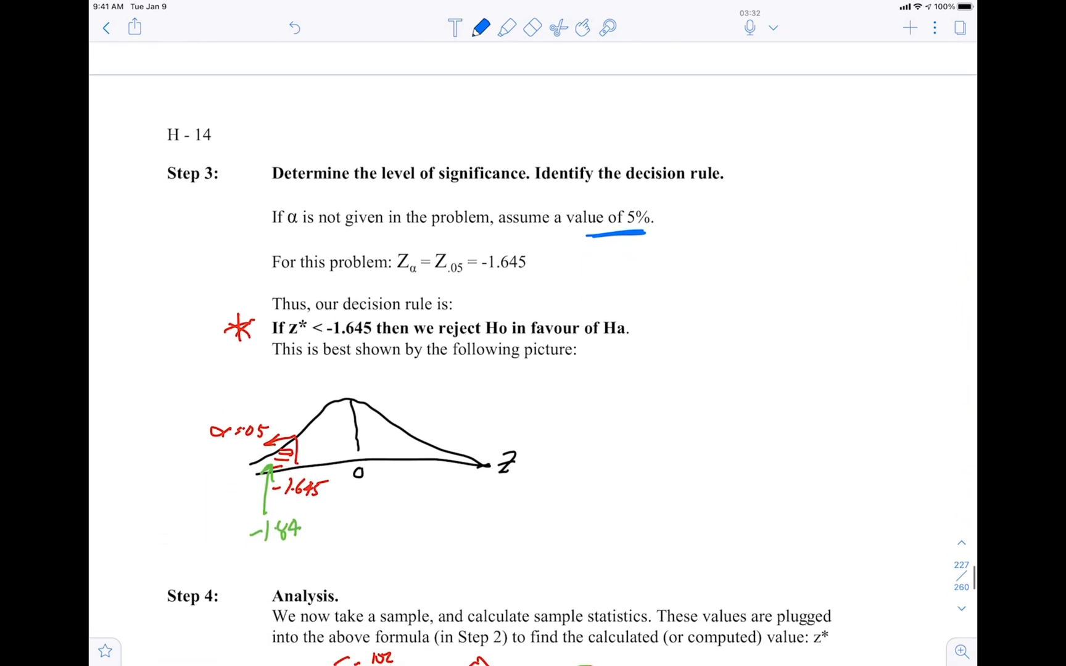
scroll(533, 354, "down", 1)
scroll(533, 354, "up", 2)
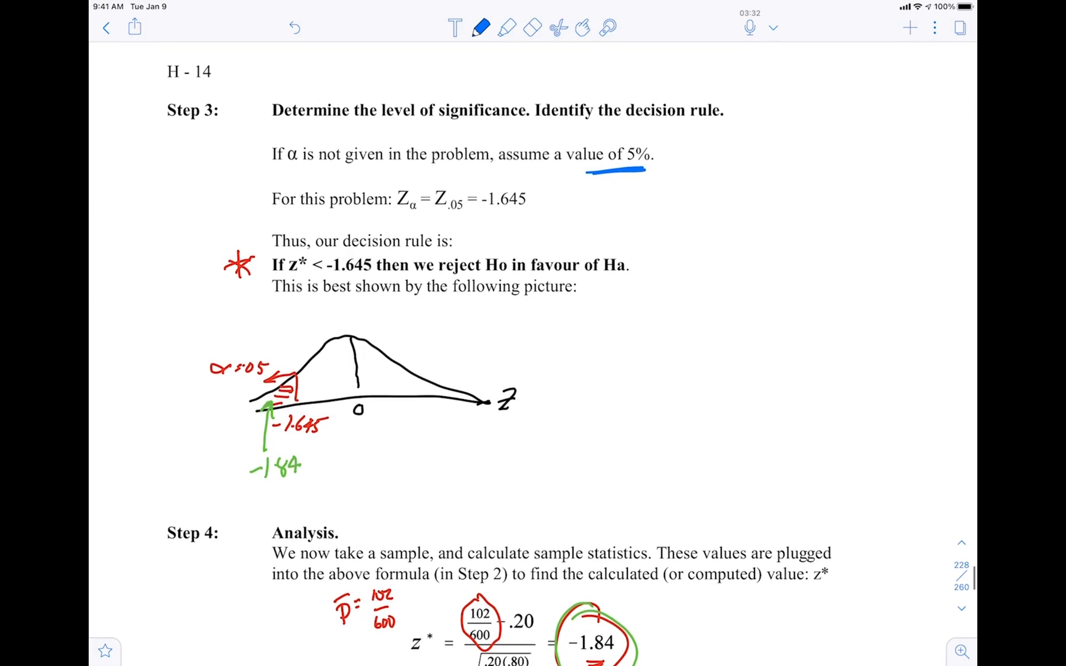
scroll(533, 355, "up", 1)
scroll(533, 354, "down", 5)
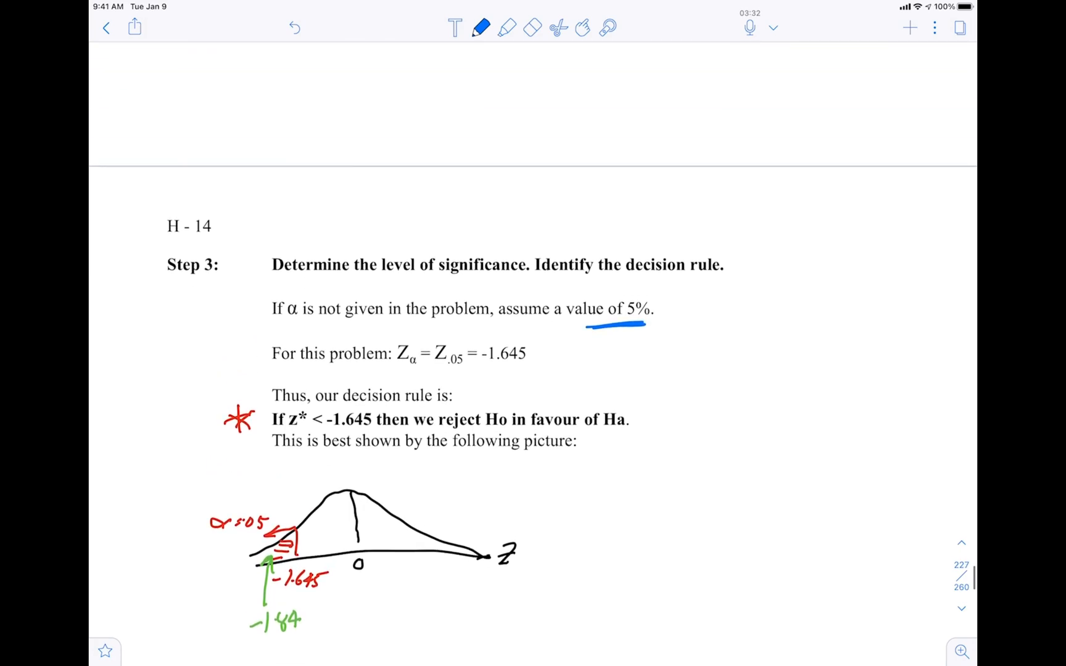
scroll(533, 354, "up", 1)
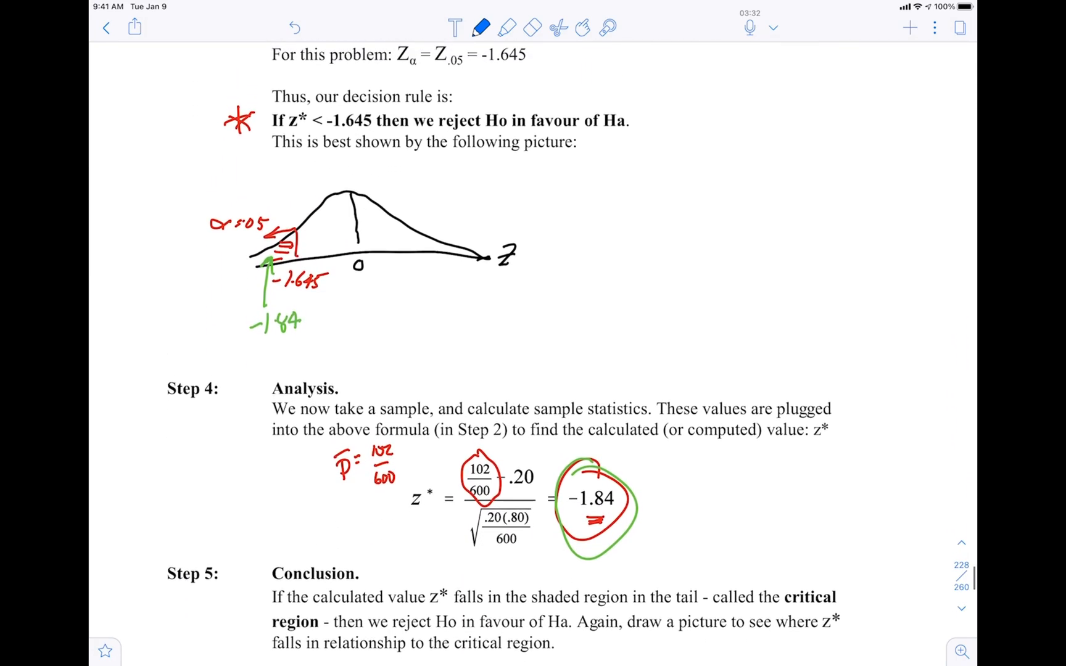
scroll(533, 354, "down", 3)
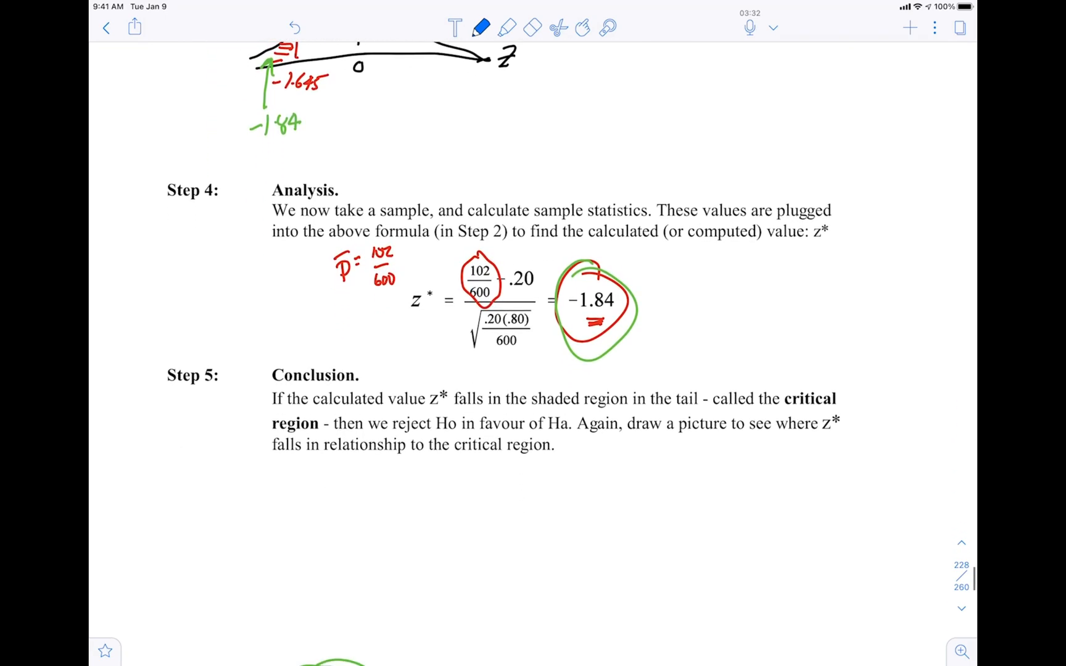
Go to Class Exercise 7 on page H-15 and circle the p-value versus alpha comparison in blue ink
scroll(533, 354, "down", 5)
scroll(533, 354, "down", 5)
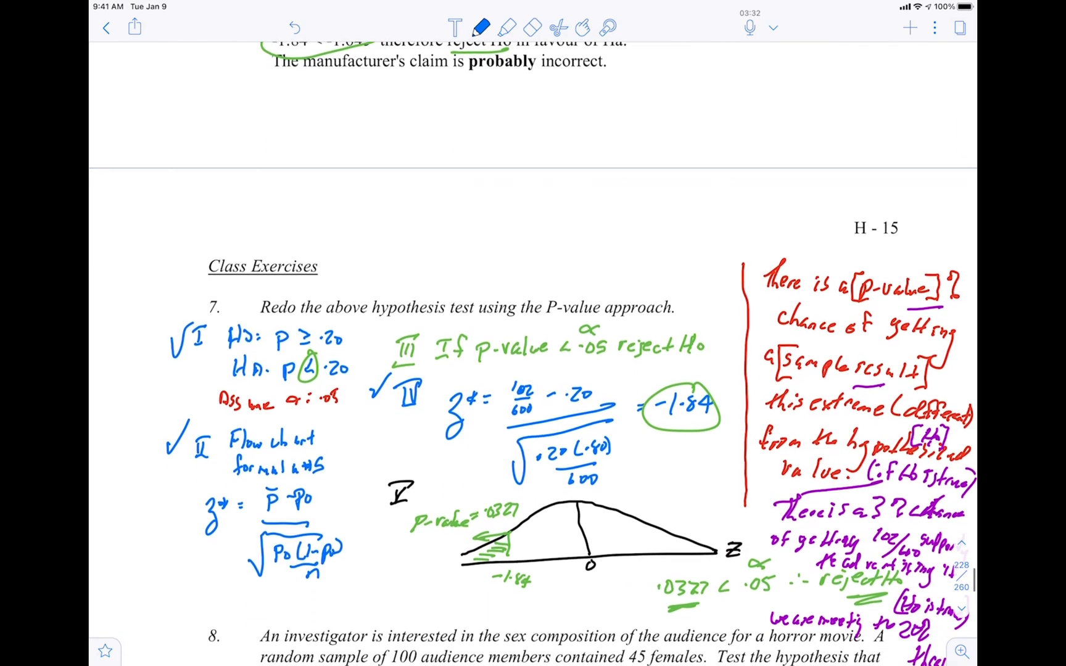
scroll(533, 385, "down", 1)
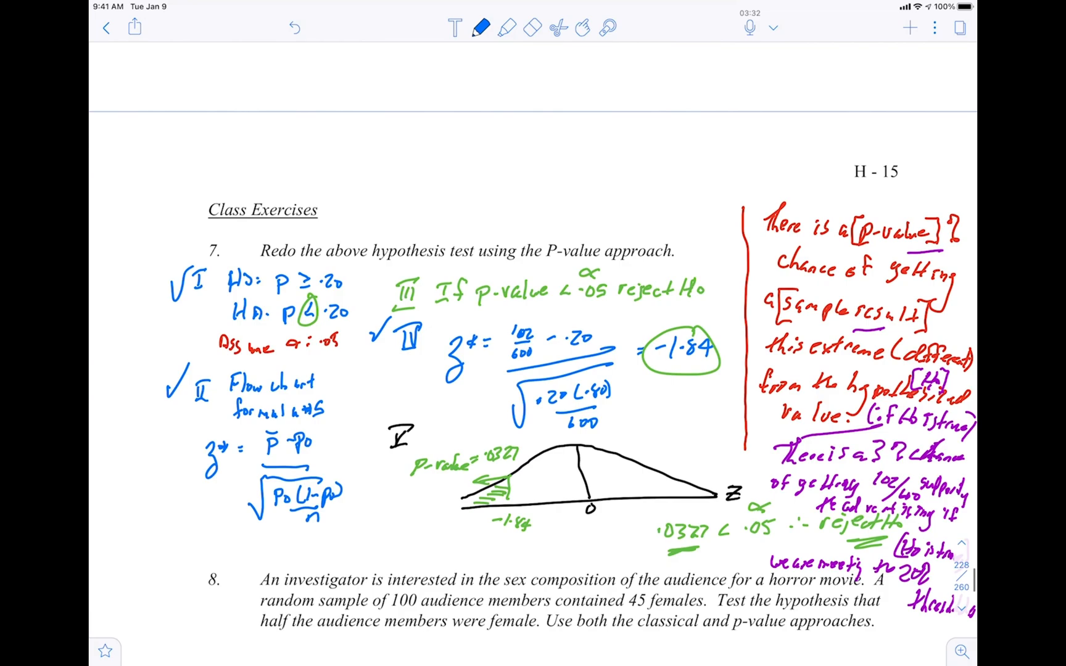
scroll(533, 362, "up", 2)
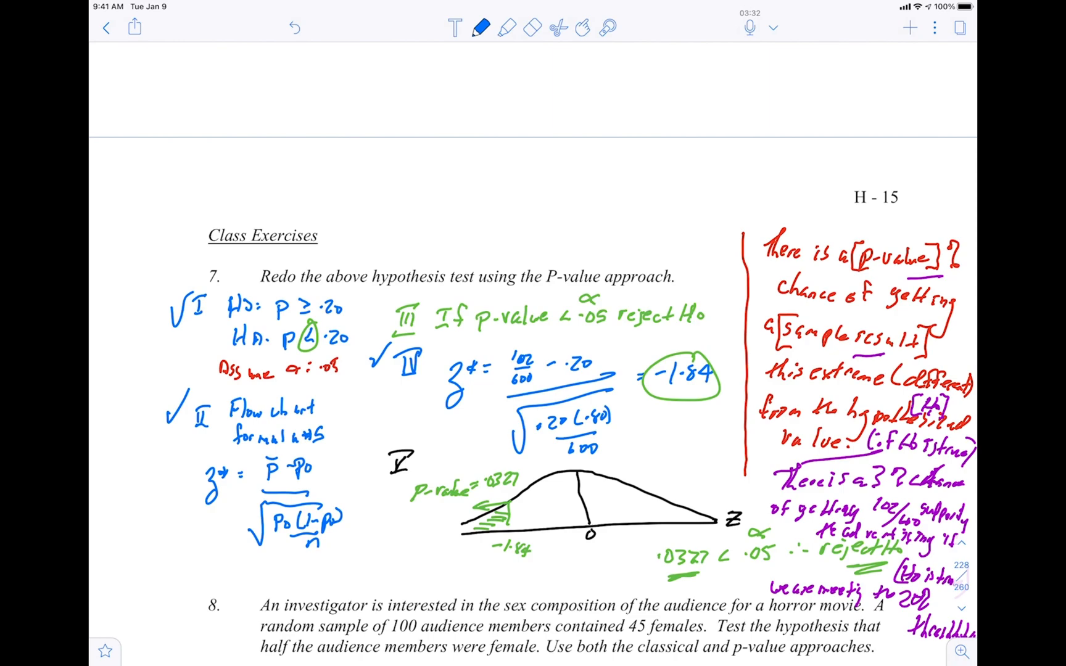
mouse_move(715, 529)
left_mouse_down()
mouse_move(654, 580)
mouse_move(691, 540)
left_mouse_up()
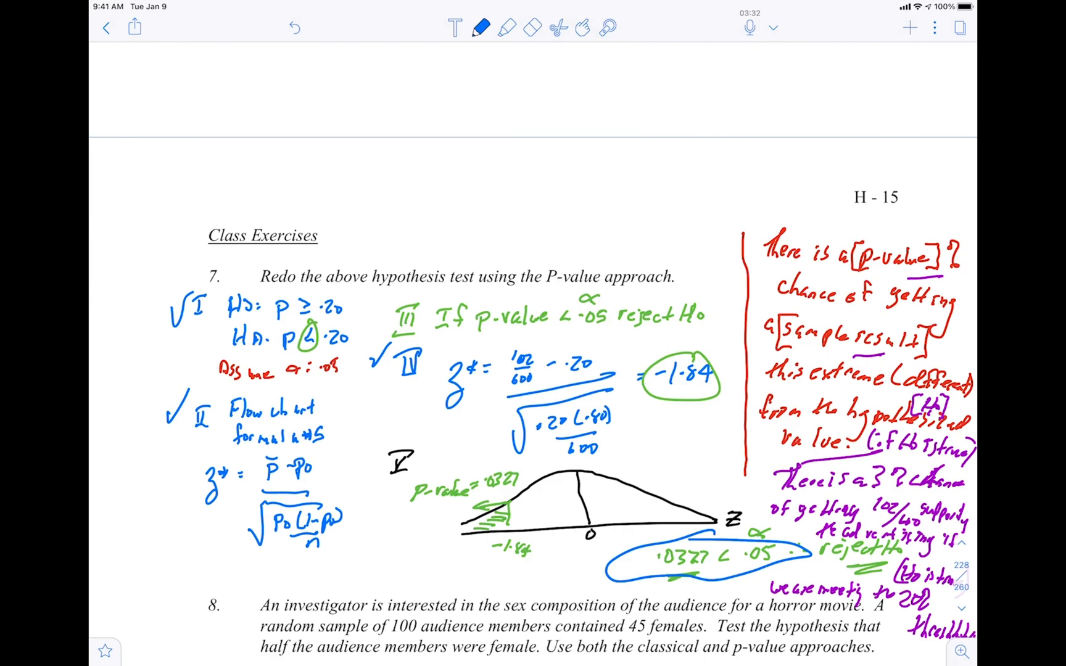
Return to the Advertising Original sheet in Excel and examine the Yes/No responses in column A and their 0/1 codes in column B
key("ctrl+Left")
key("ctrl+Left")
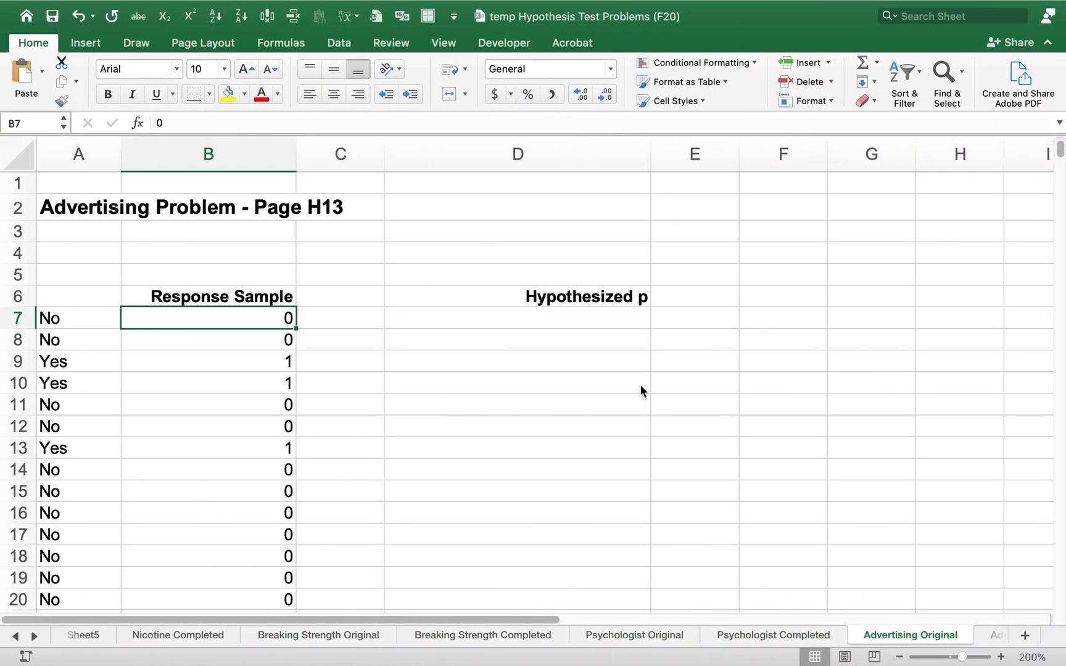
key("Left")
key("shift+Down")
key("shift+Down")
key("shift+Down")
key("shift+Down")
key("shift+Down")
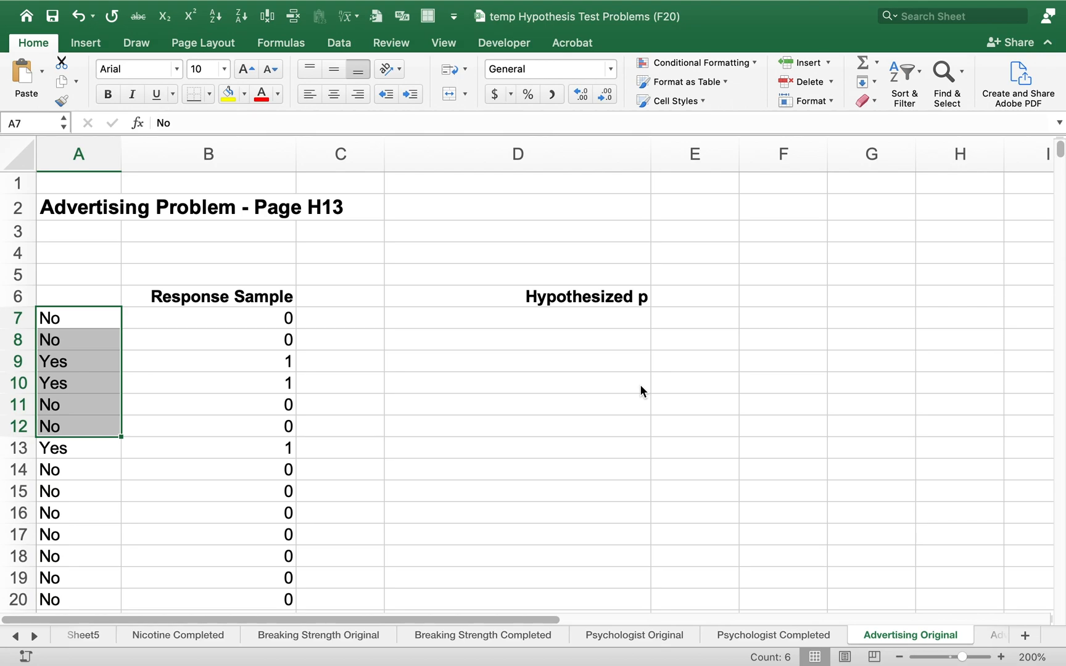
key("shift+Down")
key("shift+Down")
key("shift+Down")
key("shift+Down")
key("shift+Down")
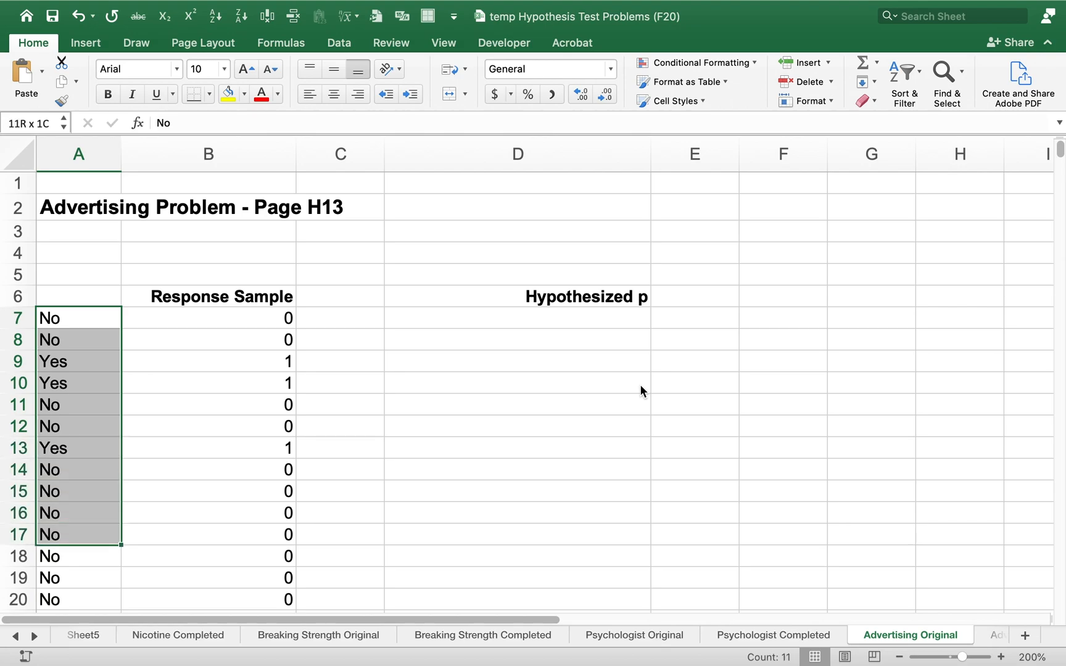
key("shift+Down")
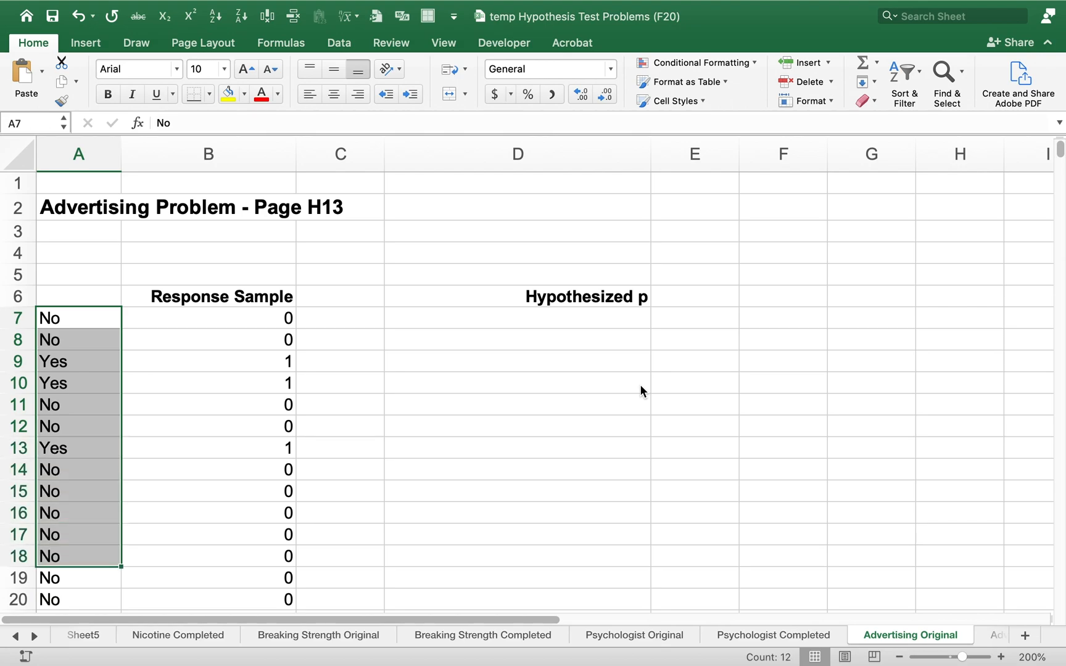
key("Up")
key("Up")
key("Down")
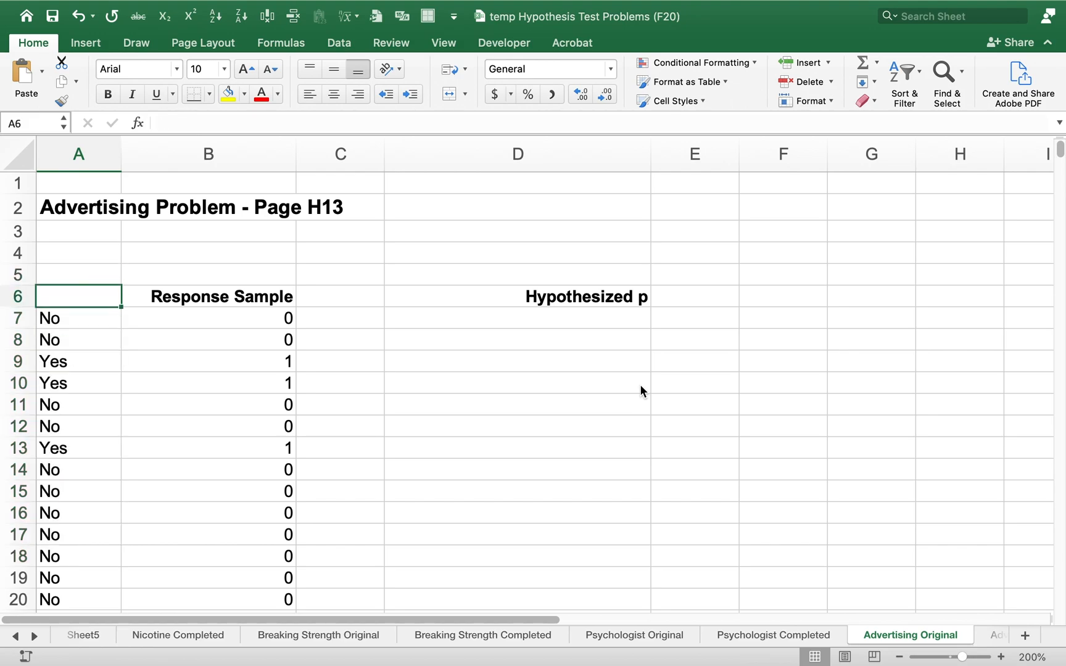
key("Down")
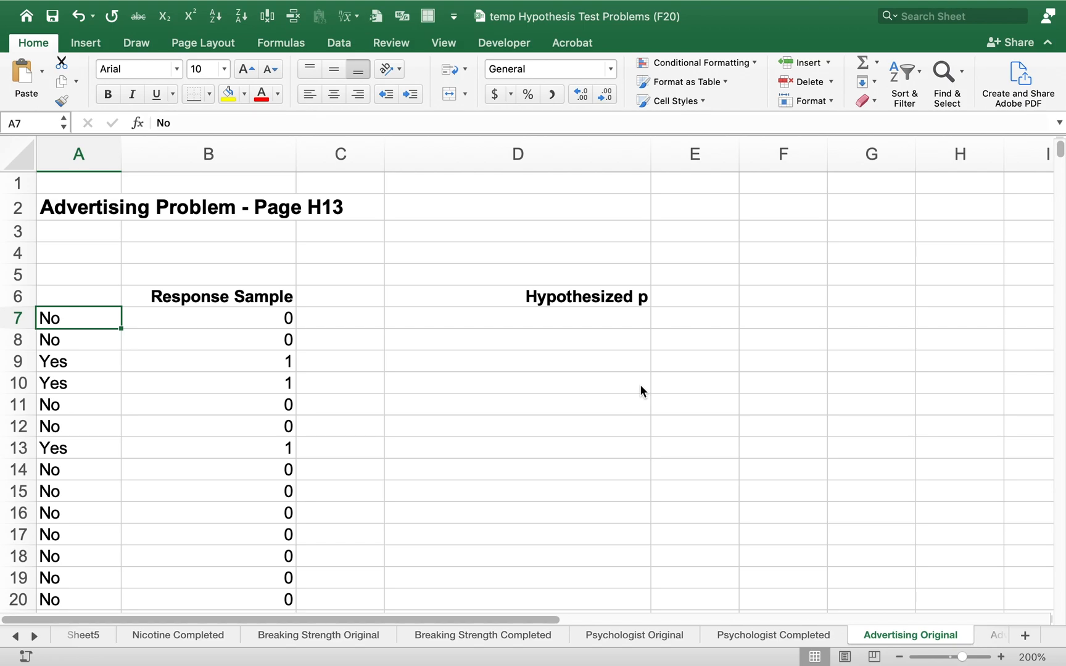
key("Right")
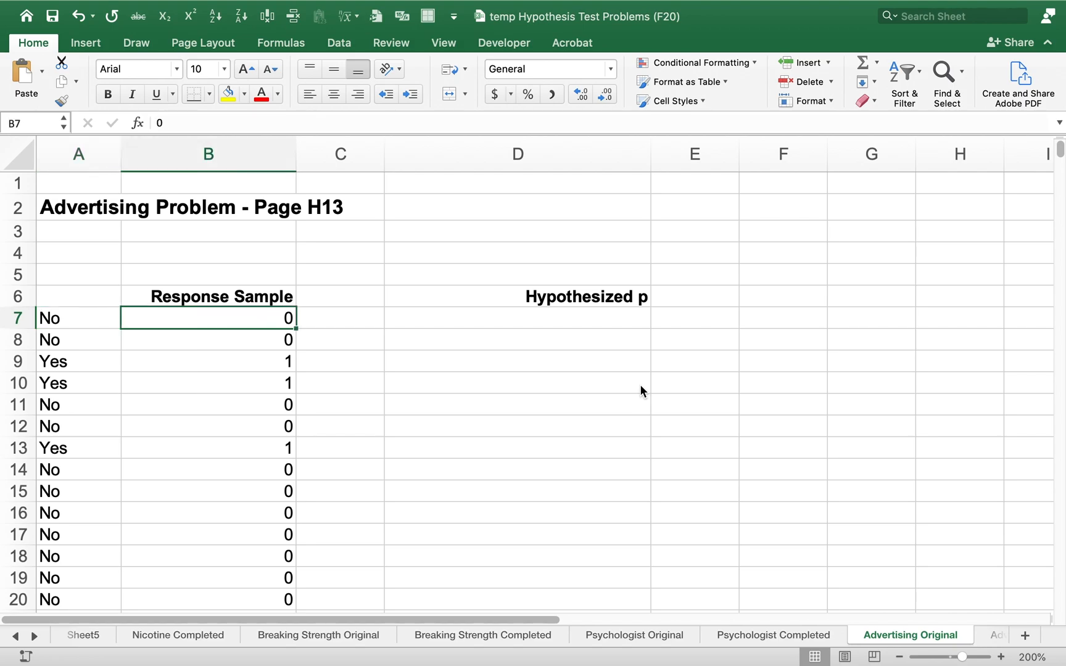
Enter the heading "Sample" in A6 and replace the heading in B6 with "Yes"
key("Left")
key("Up")
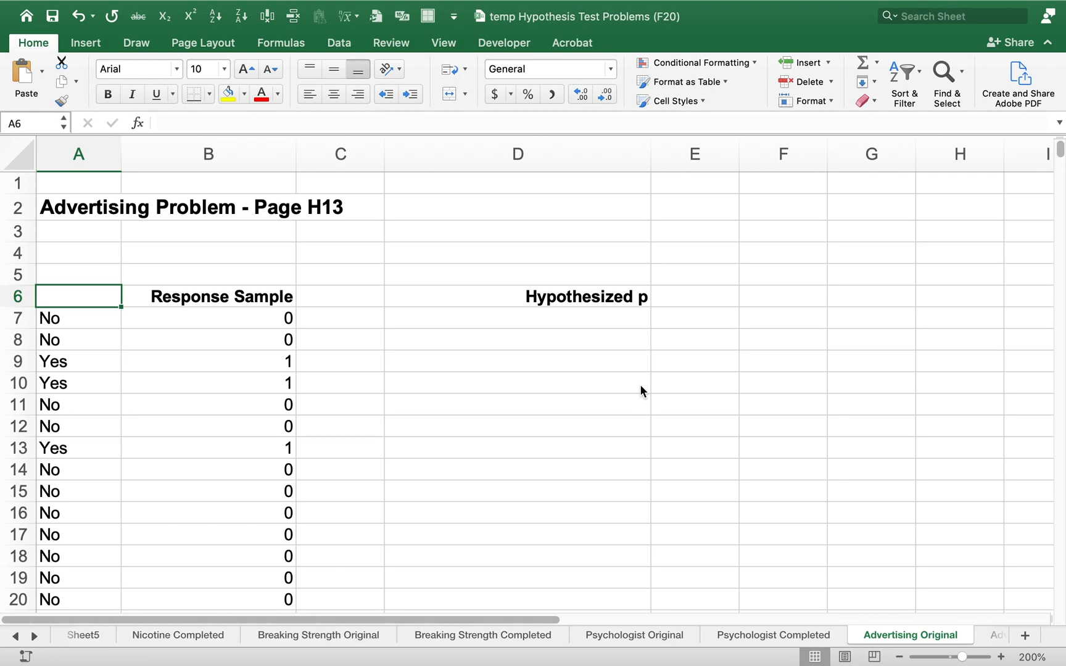
type("Sample")
key("Return")
key("Up")
key("Right")
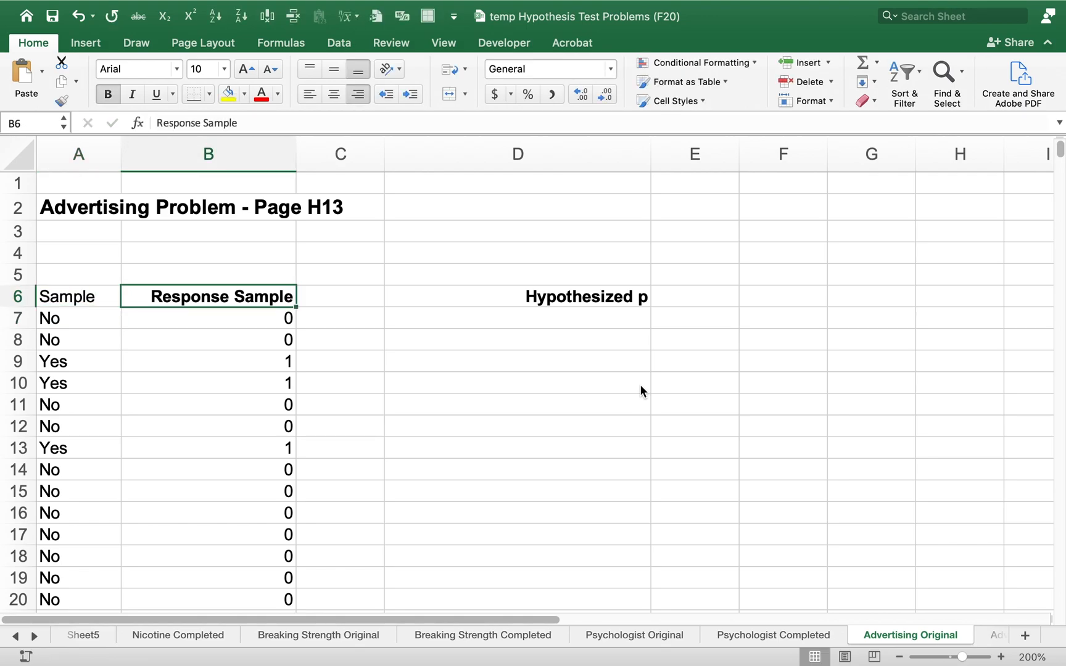
type("Yes")
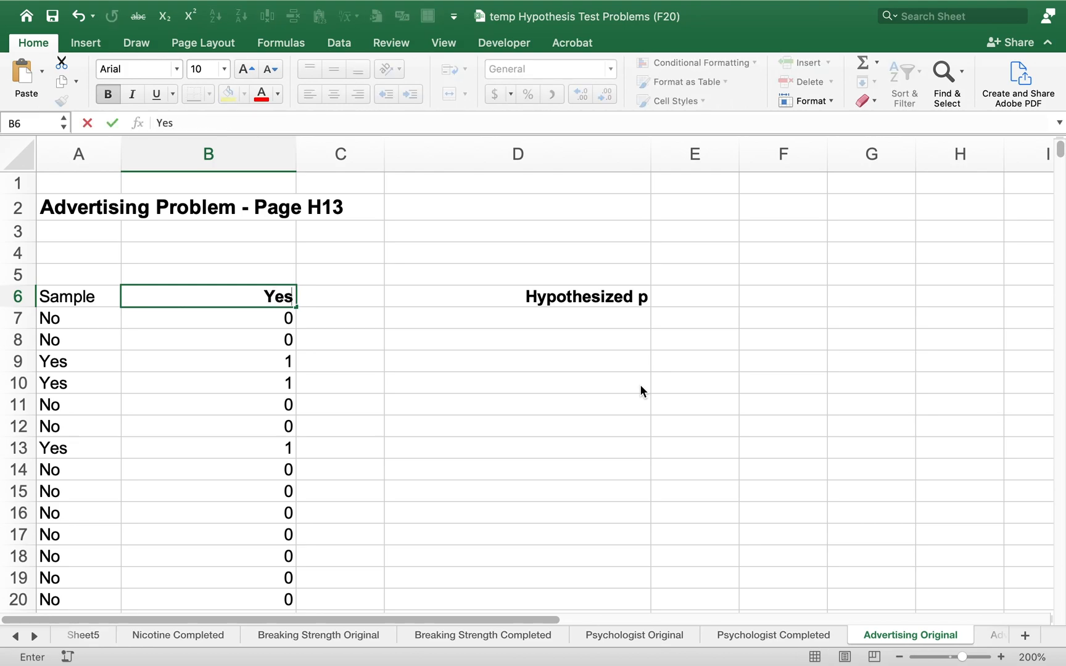
key("Return")
key("Up")
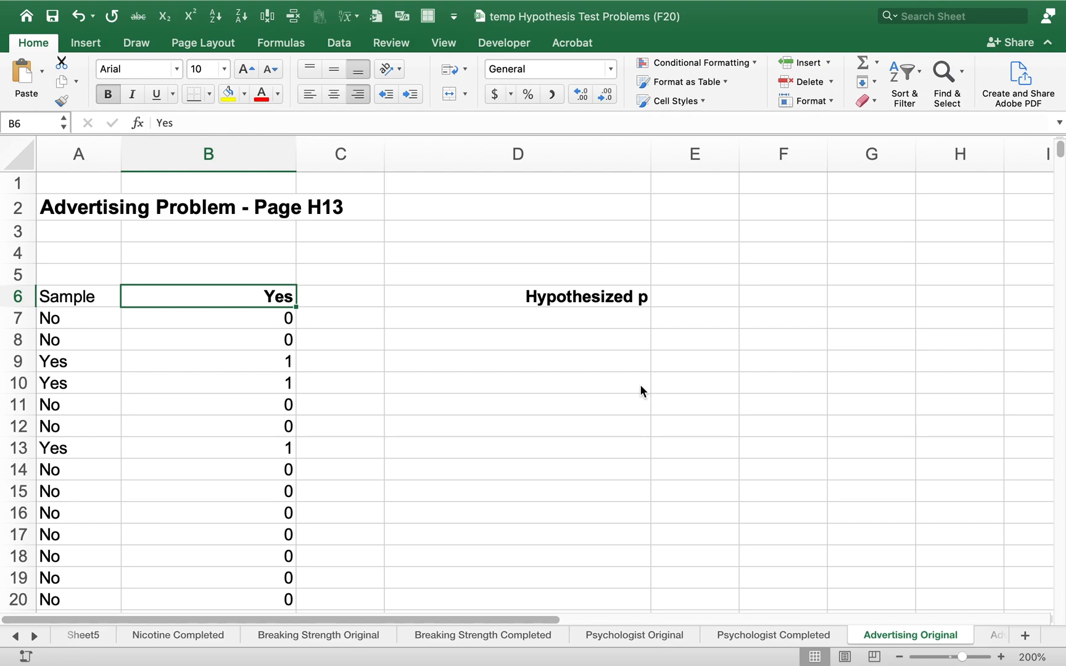
Check the Yes response in A9 against its numeric code in B9
key("Left")
key("Down")
key("Down")
key("Down")
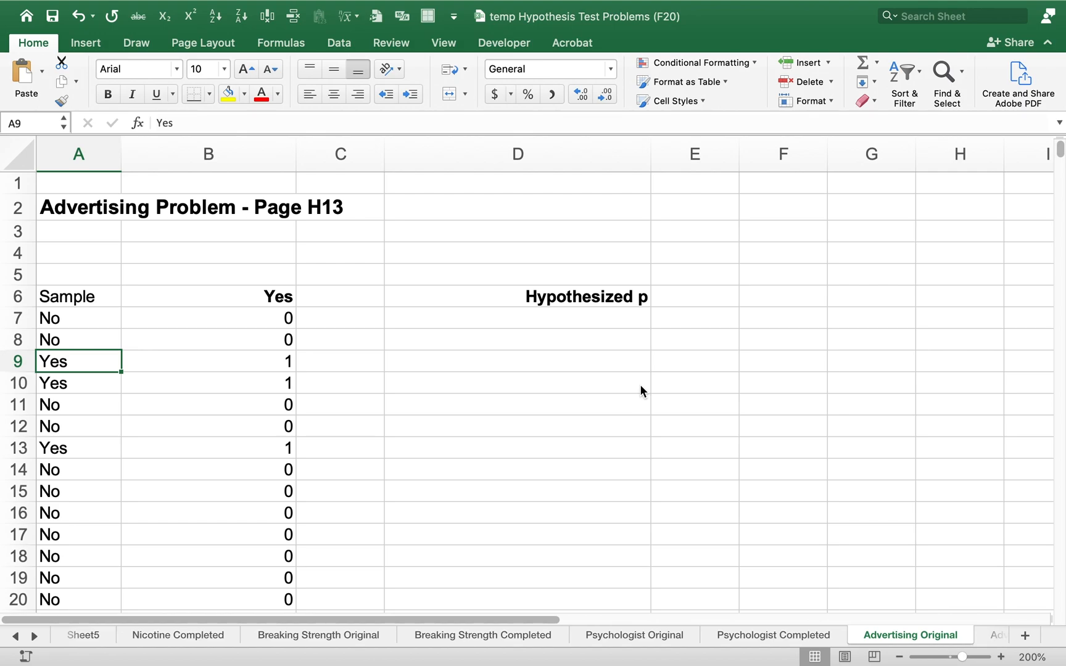
key("Right")
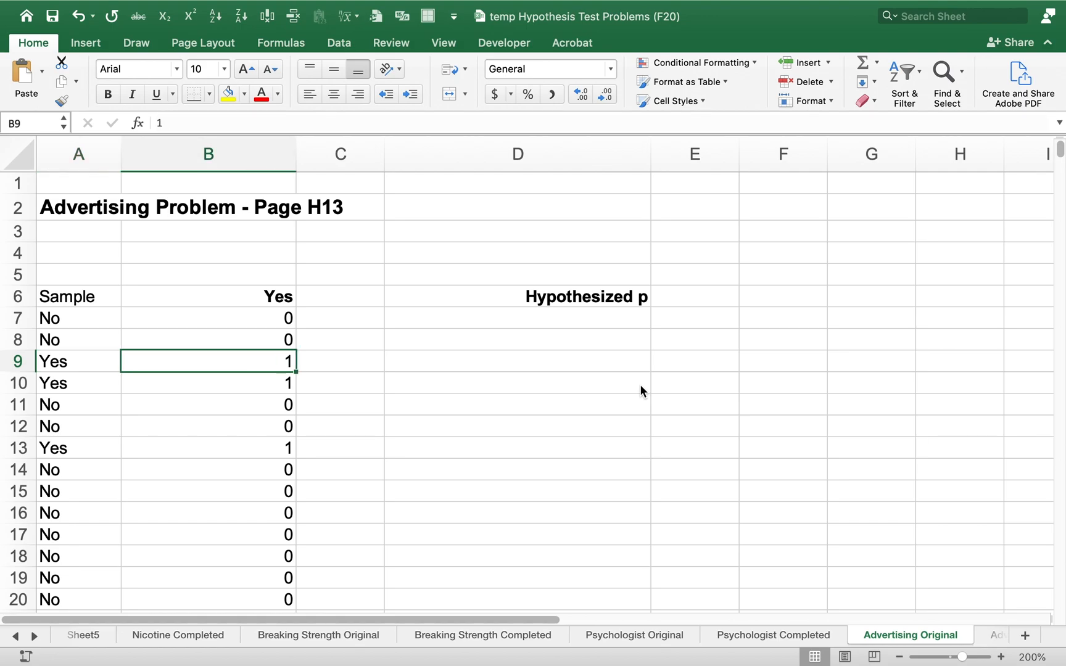
Bold the Sample heading in A6 and sort the response data A to Z by that column
key("Up")
key("Up")
key("Left")
key("Up")
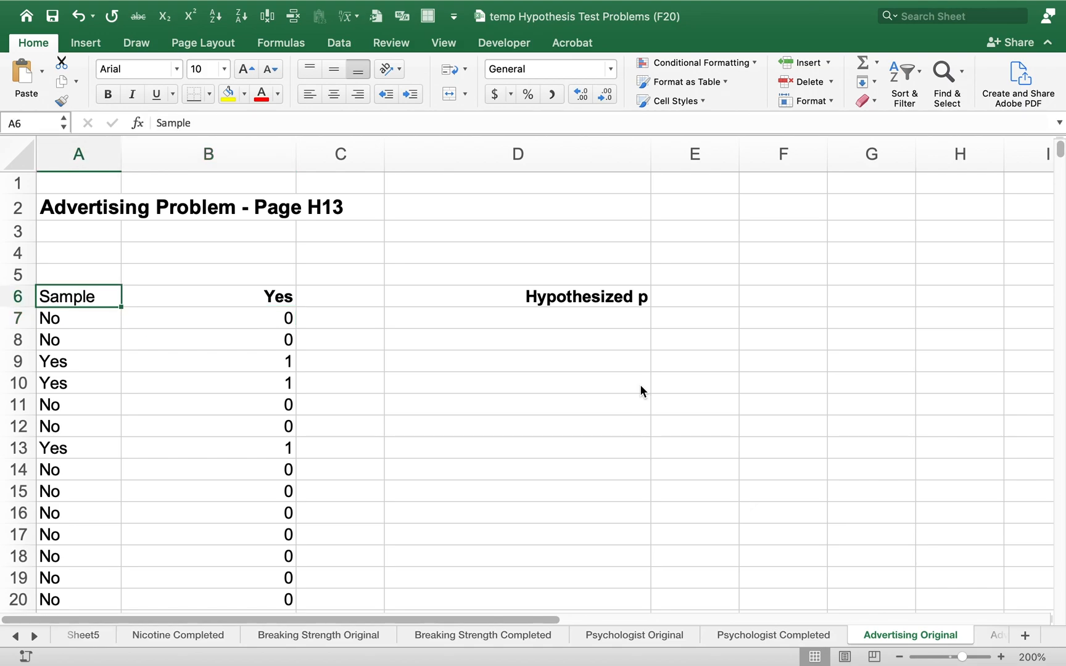
key("super+b")
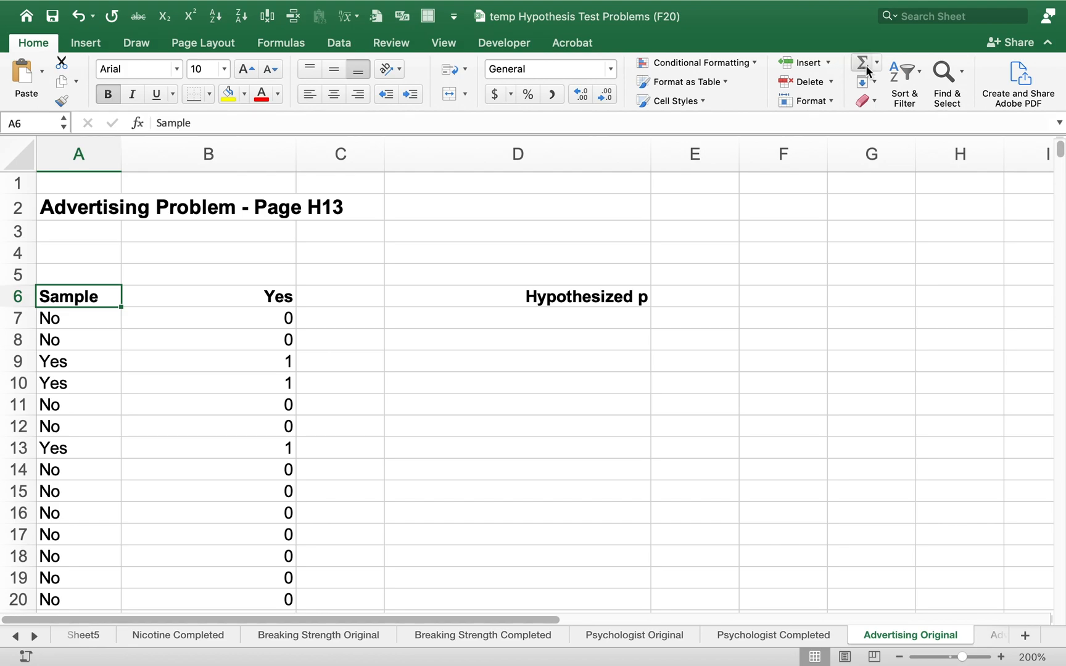
left_click(892, 78)
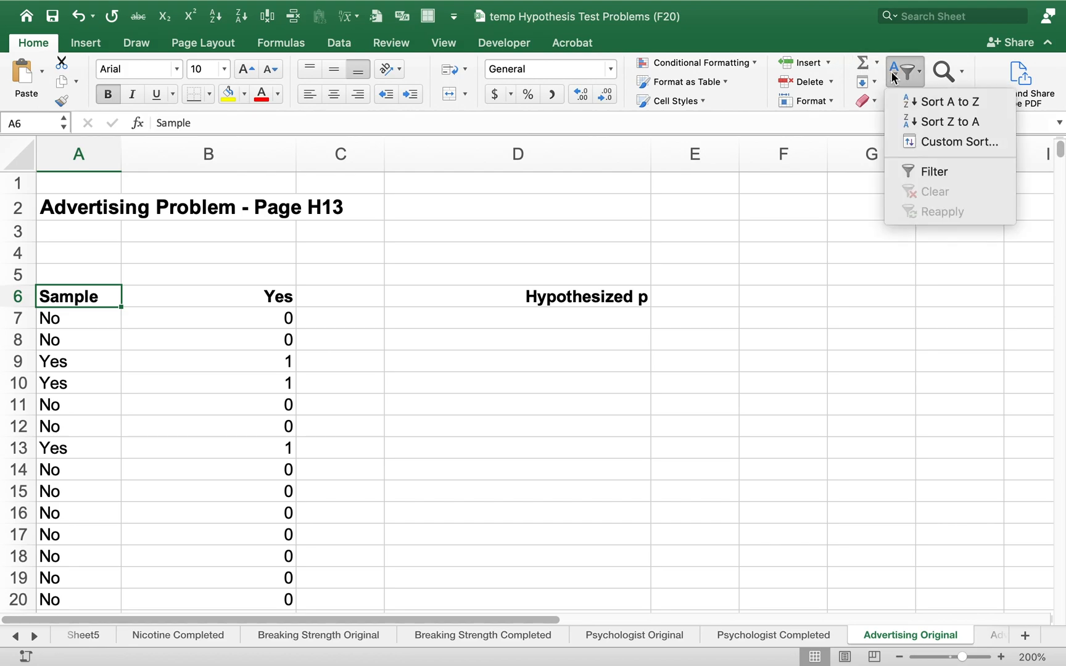
left_click(907, 111)
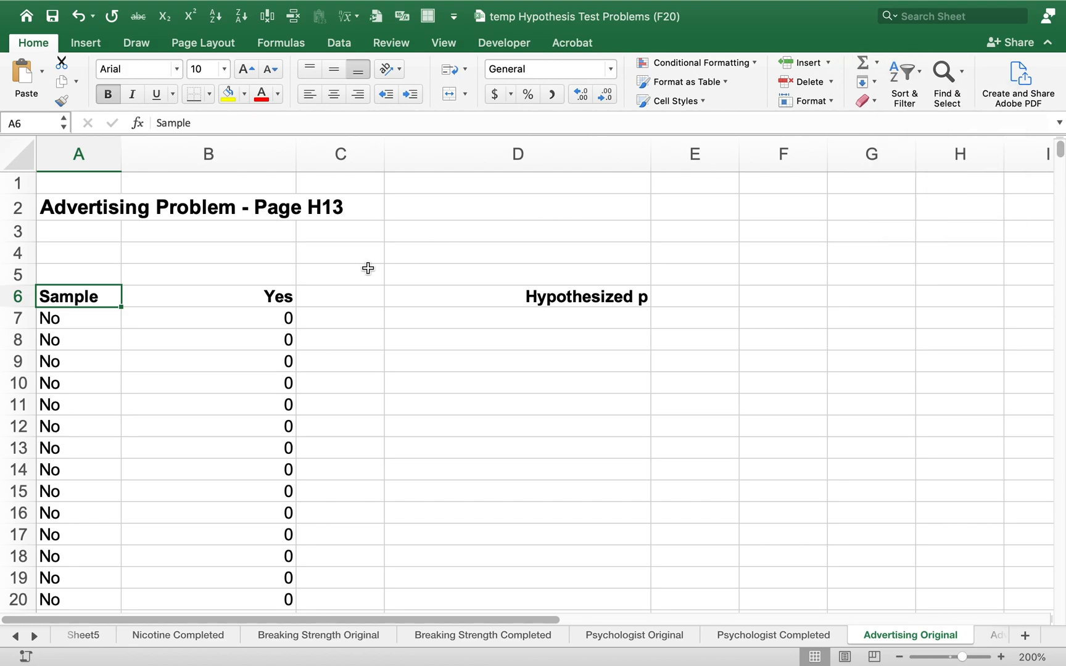
Fill the code 0 down B7:B504 for the No responses and the code 1 down B505:B606 for the Yes responses
left_click(254, 323)
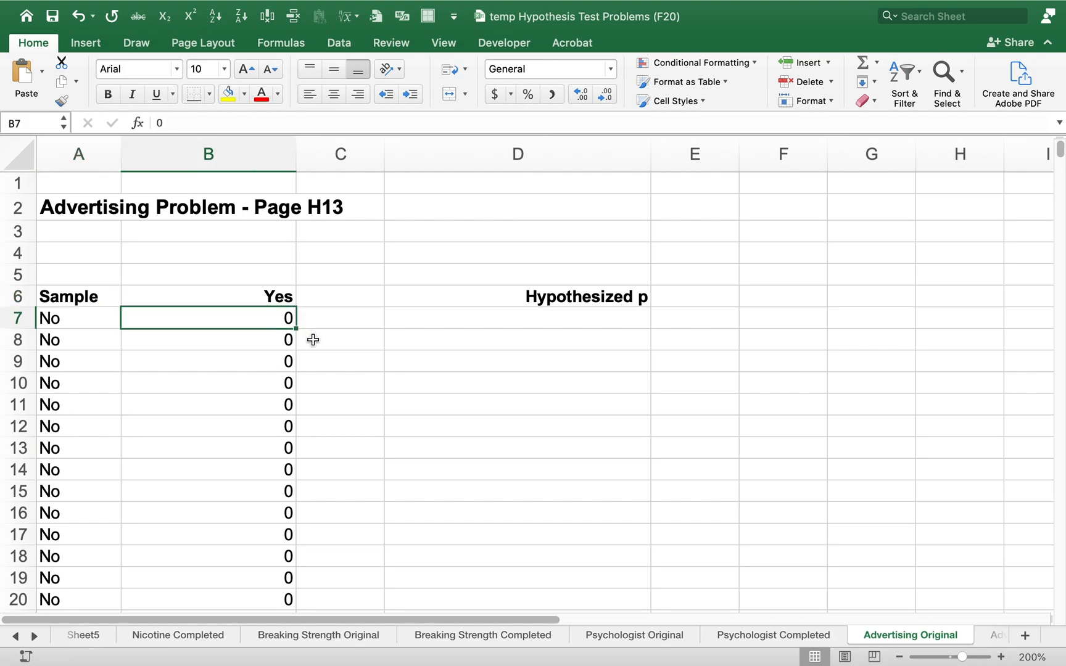
left_click_drag(297, 330, 288, 624)
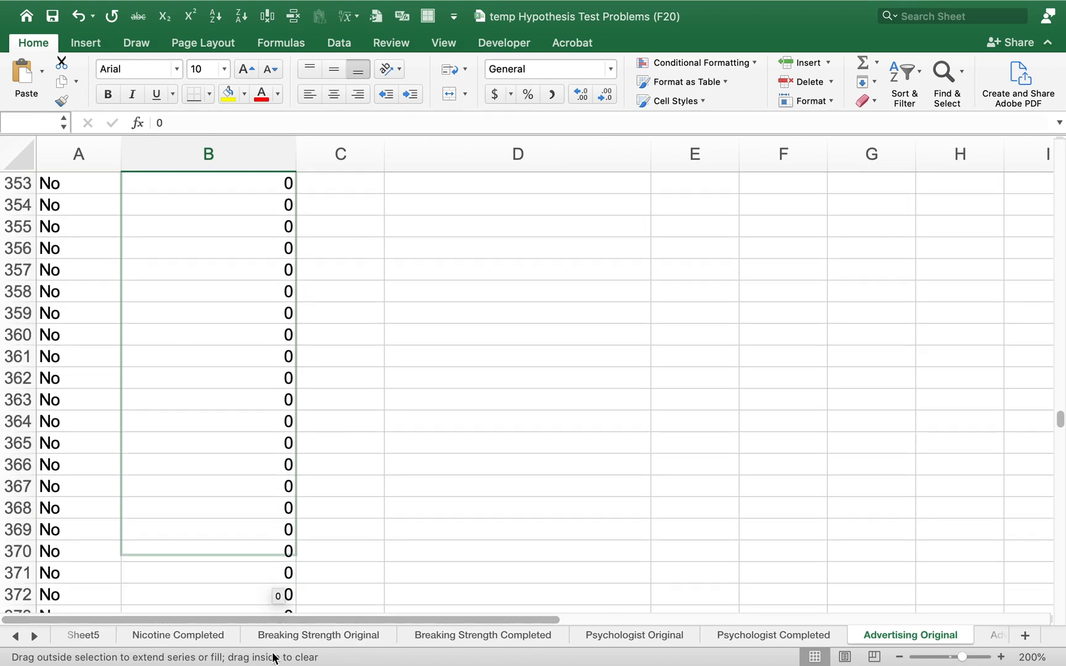
left_click_drag(275, 658, 303, 508)
left_click(279, 509)
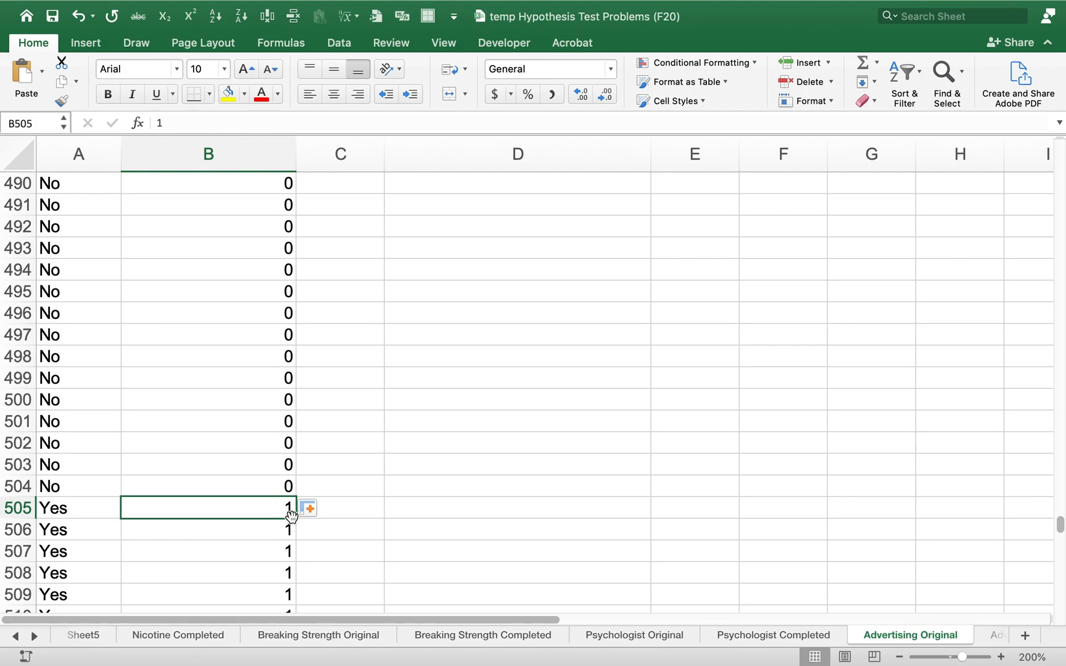
left_click_drag(296, 519, 286, 548)
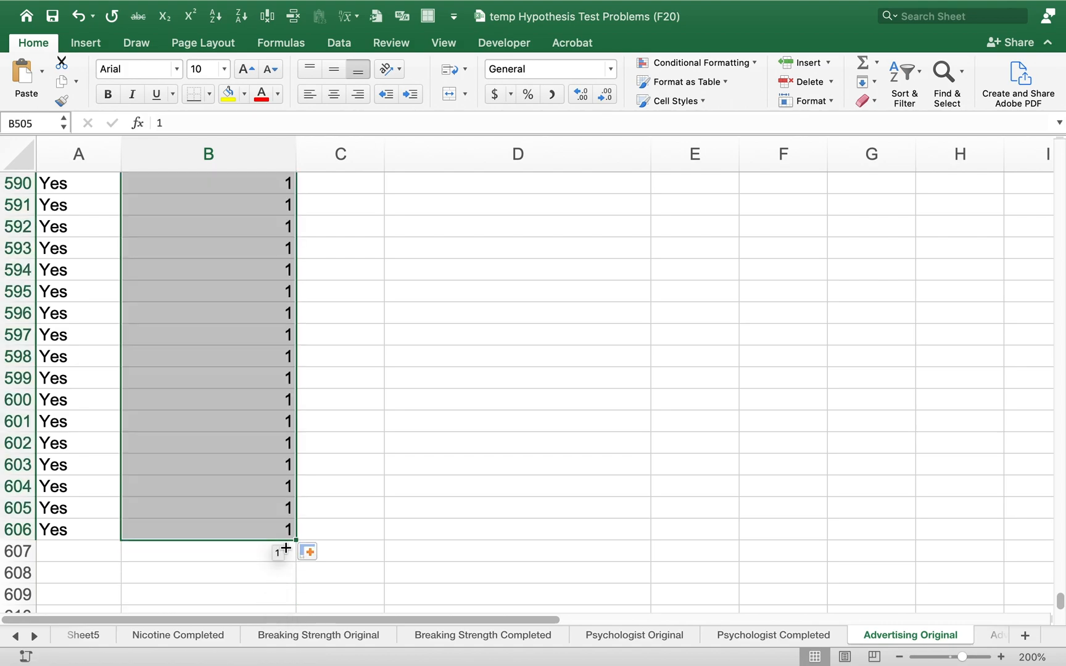
left_click(362, 517)
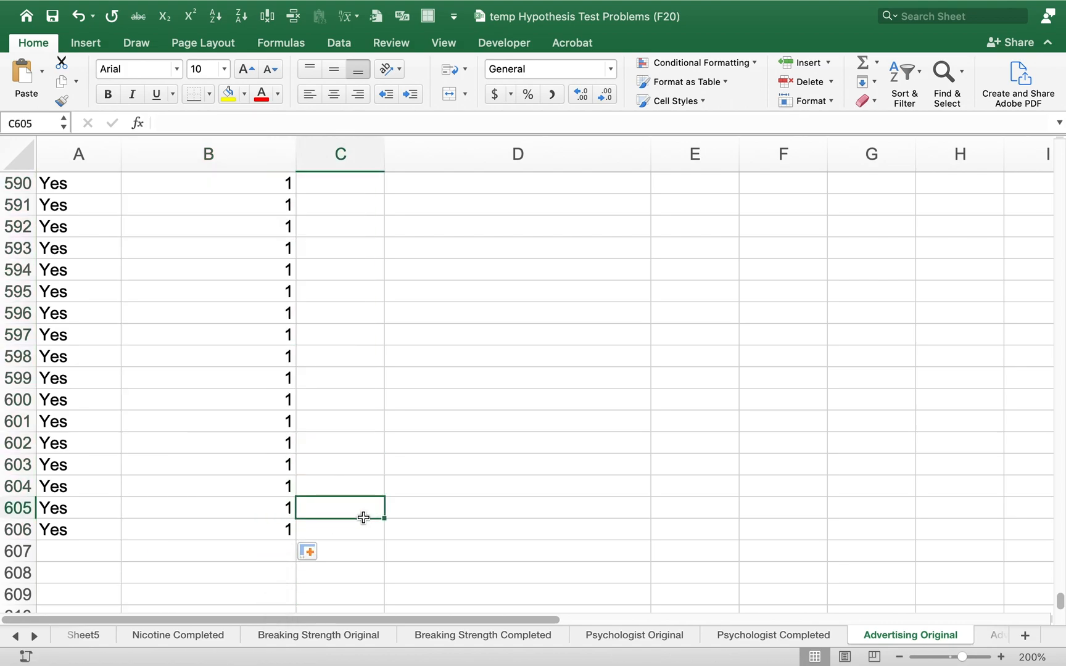
Enter the label "Sample 1" in B5 above the Yes column
key("ctrl+Home")
key("Down")
key("Down")
key("Down")
key("Down")
key("Down")
key("Right")
key("Right")
key("Right")
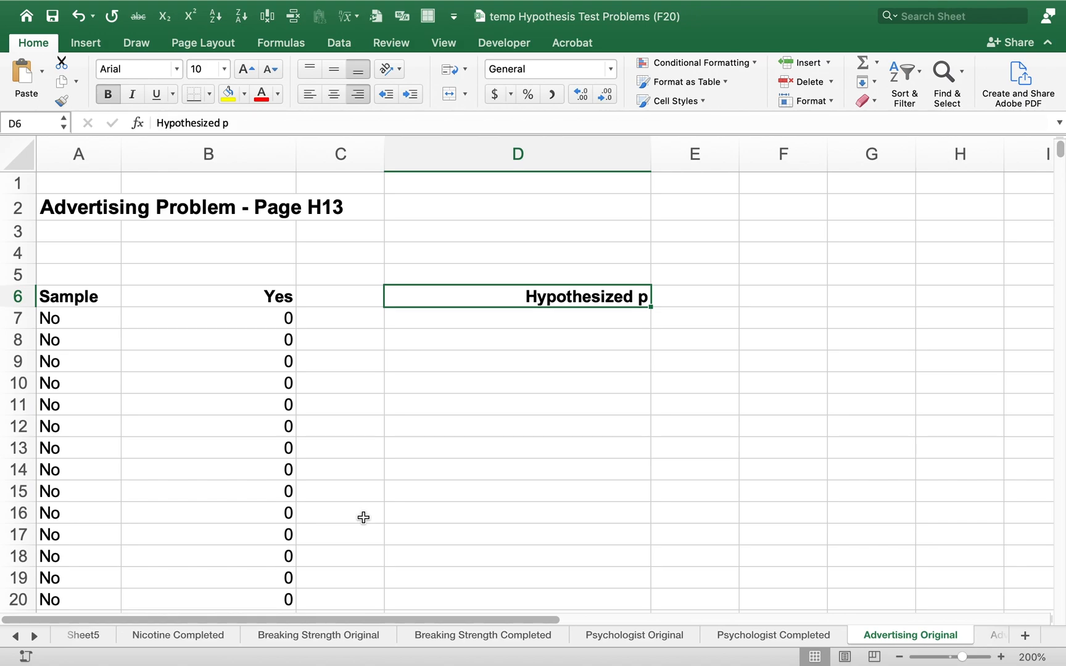
key("Left")
key("Left")
key("Up")
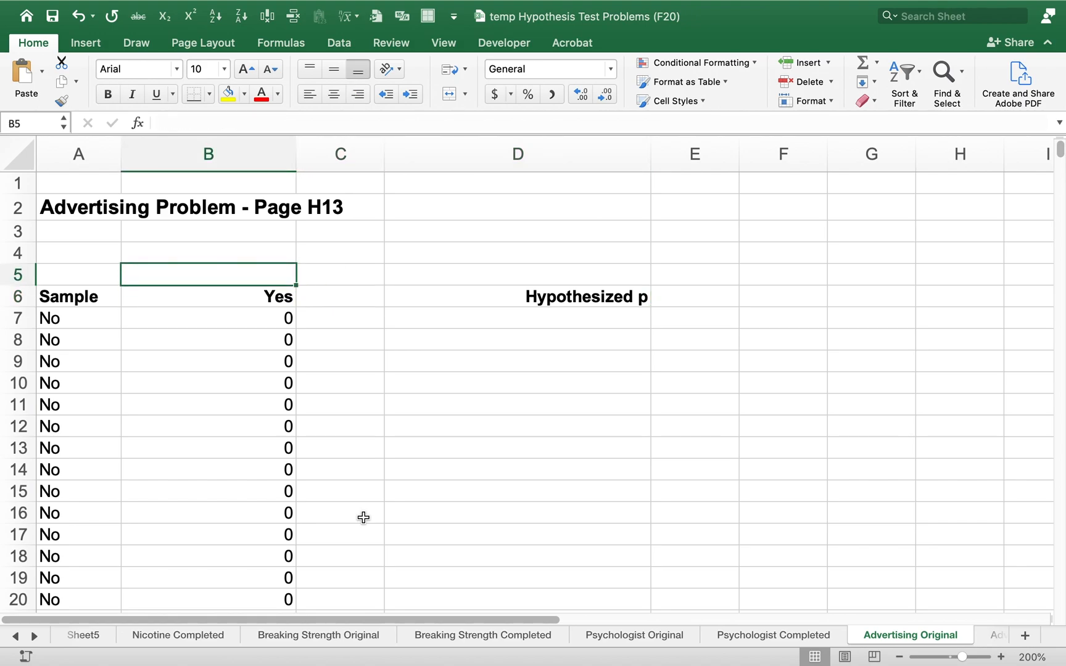
type("Sample")
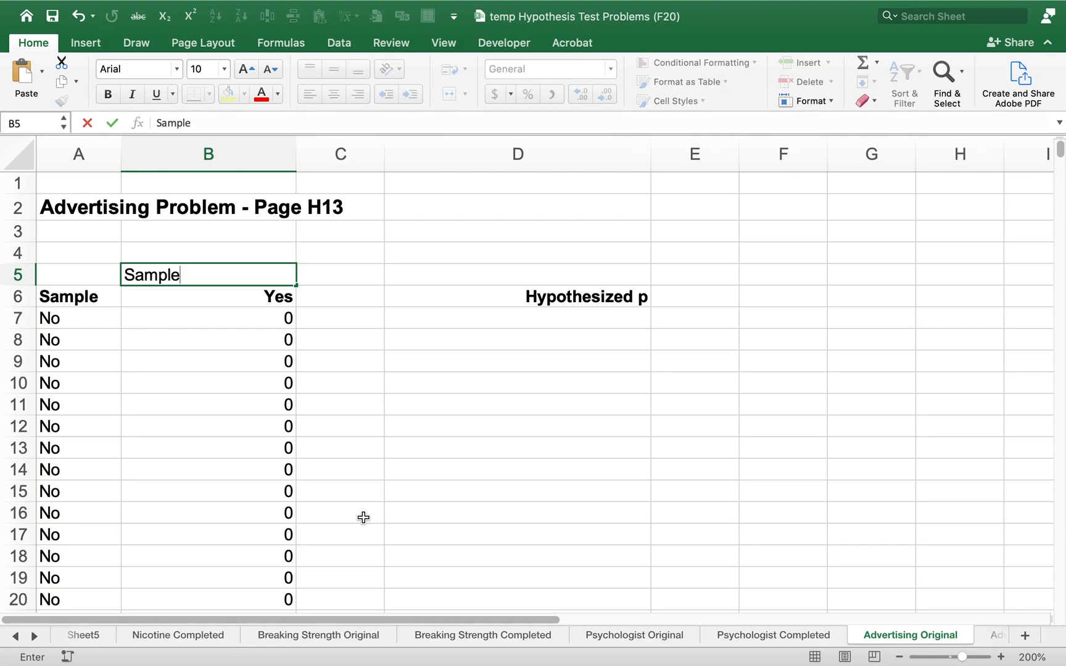
key("Return")
key("Up")
key("Right")
key("Right")
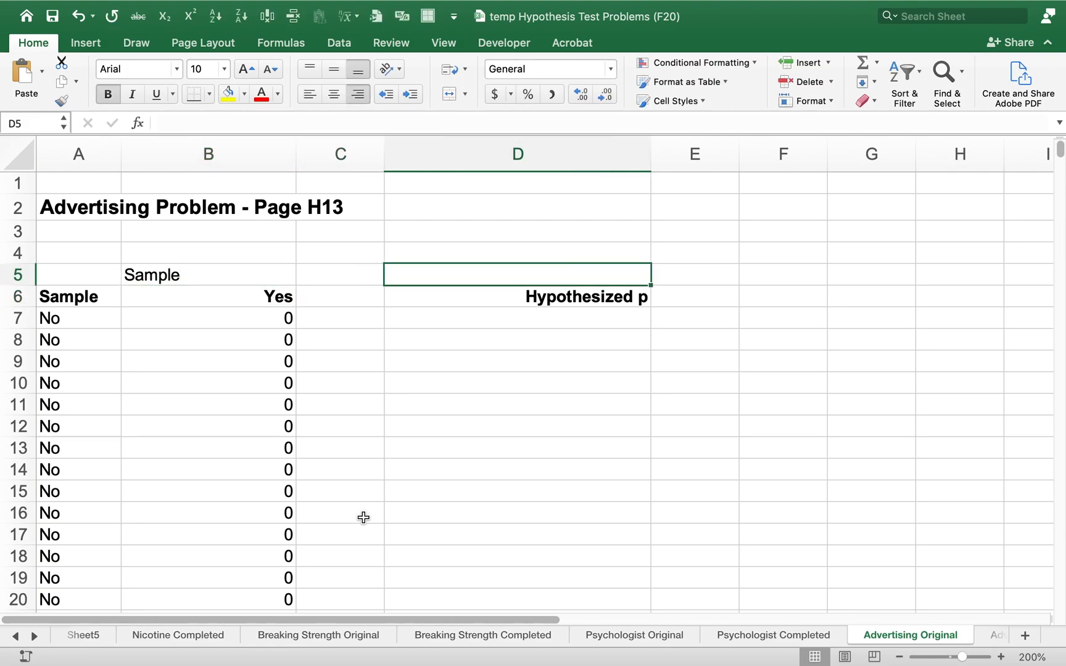
key("Left")
key("Left")
type("Sample 1")
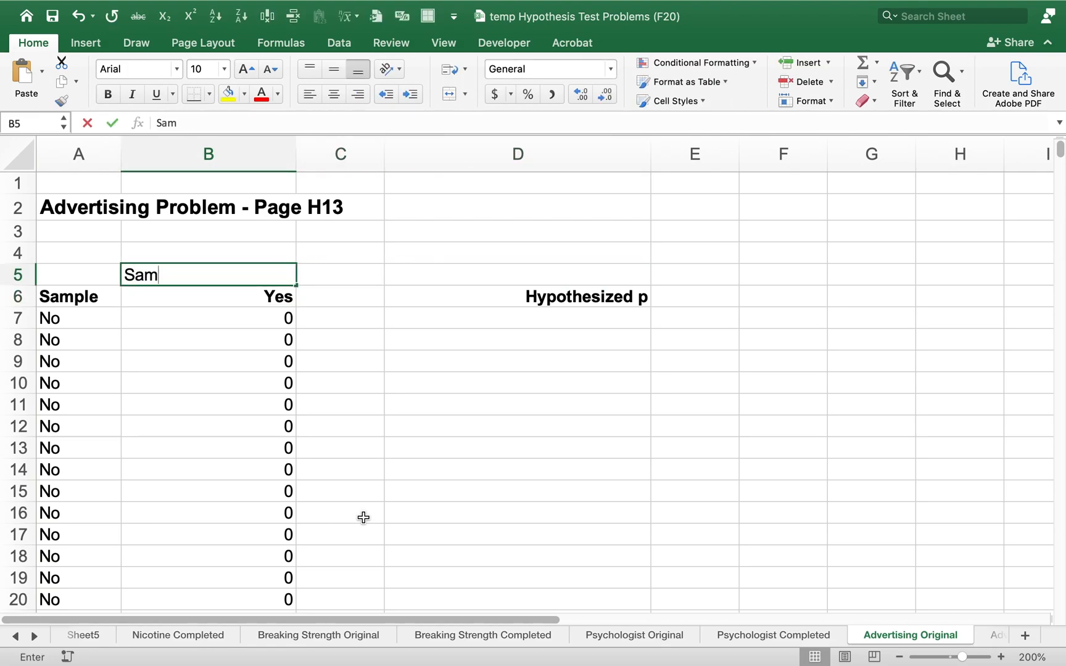
key("Return")
Enter the label "Sample 2" in D5 above the Hypothesized p heading
key("Up")
key("Right")
key("Right")
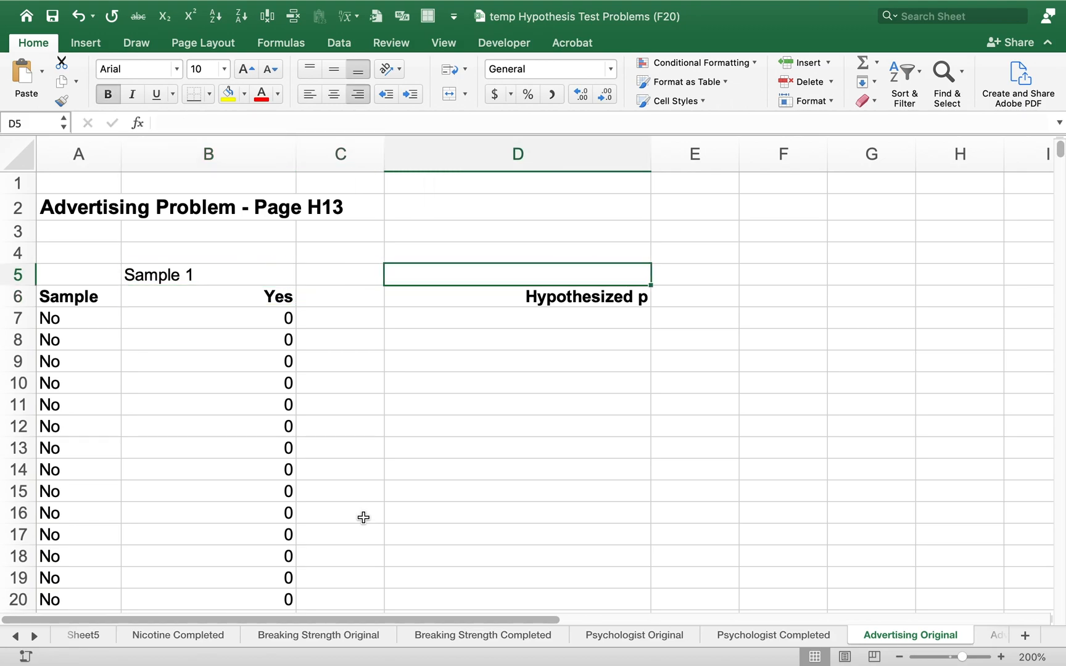
type("Sample 2")
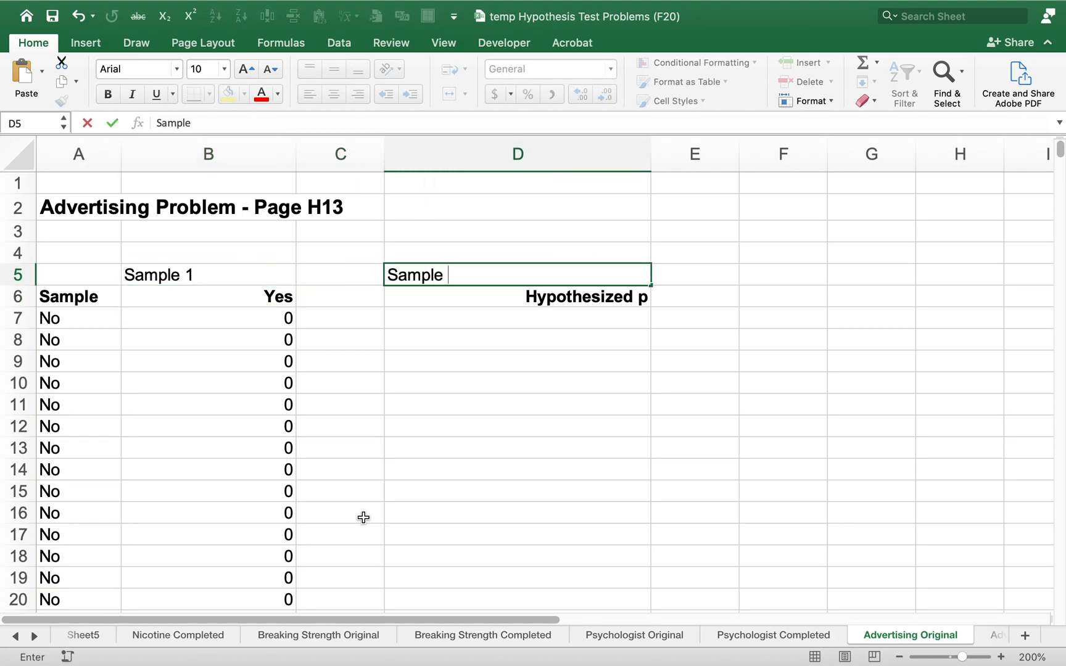
key("Return")
key("Up")
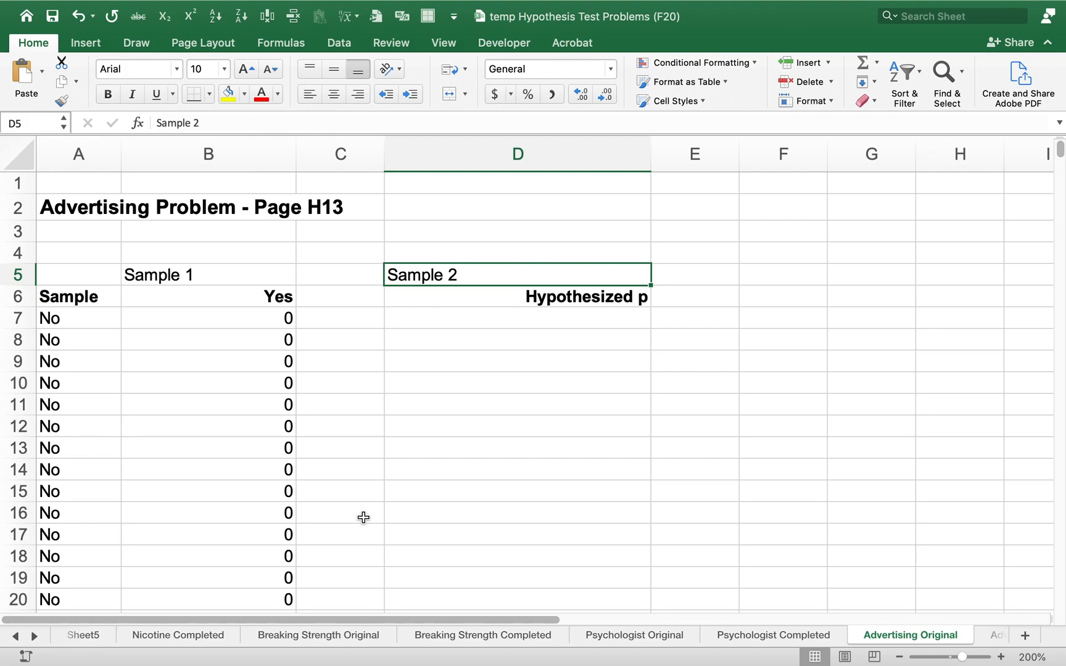
Enter the hypothesized proportion .2 in both D7 and D8 under the Hypothesized p heading
key("Down")
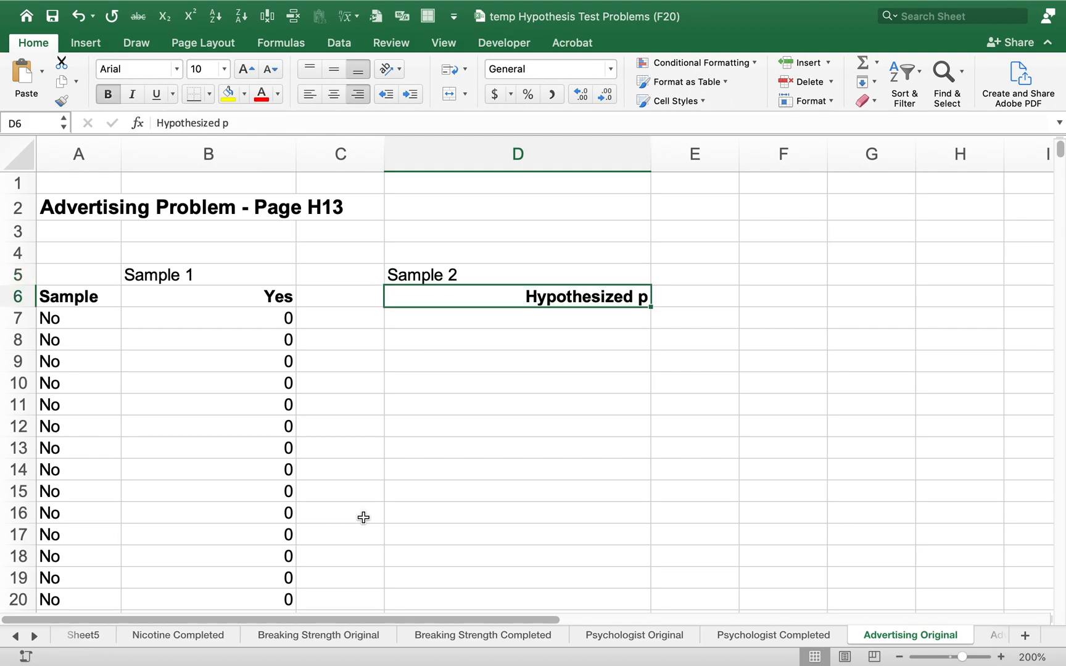
key("Down")
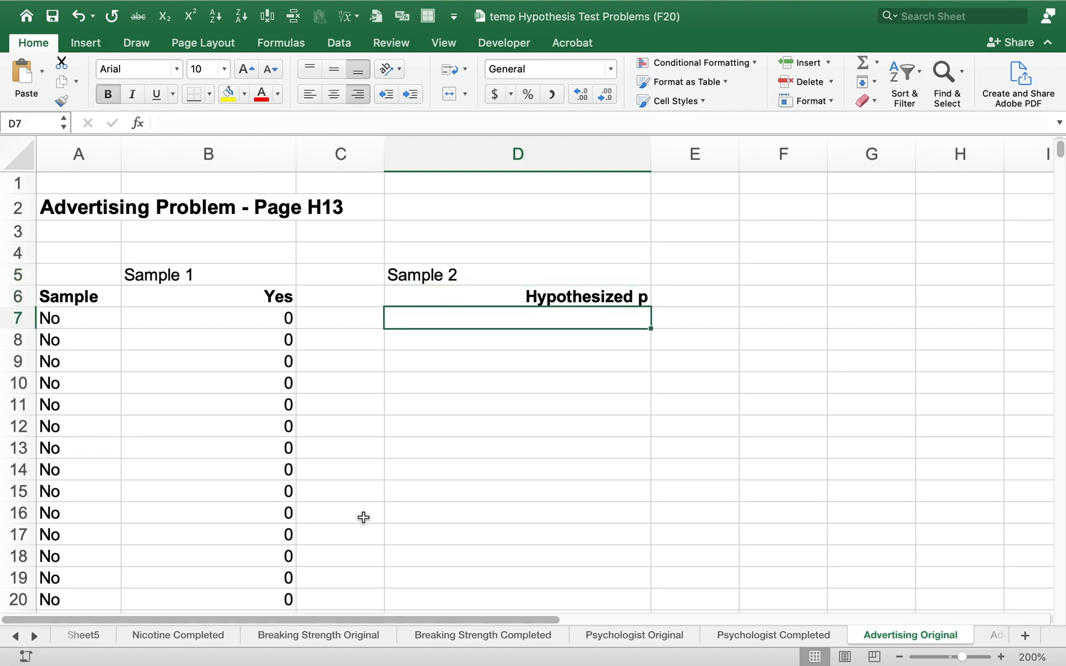
type(".2")
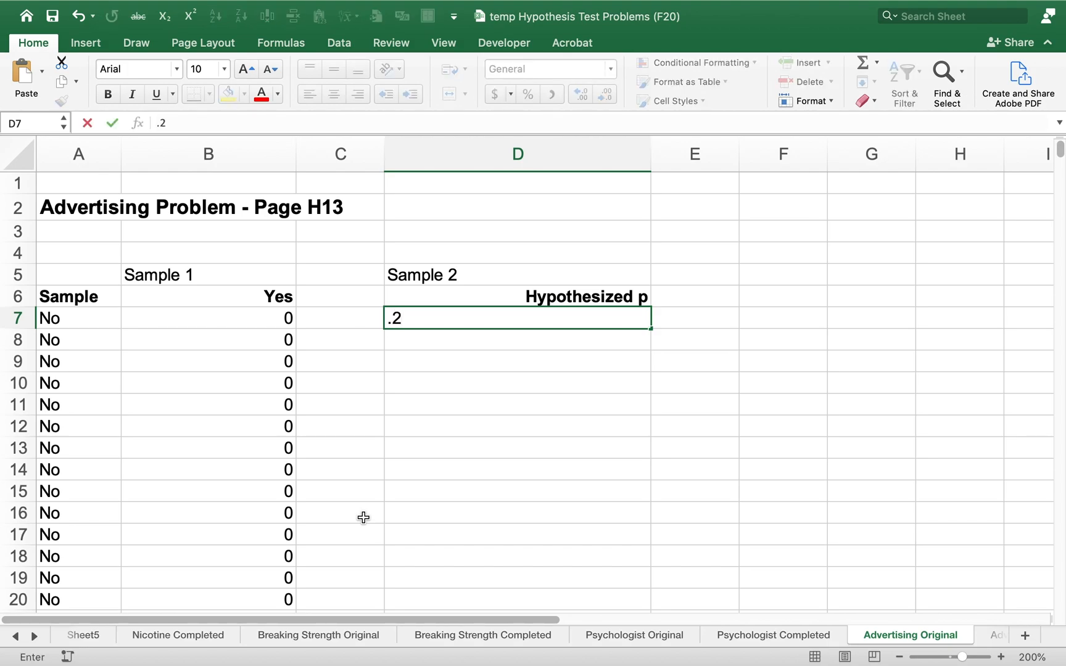
key("Return")
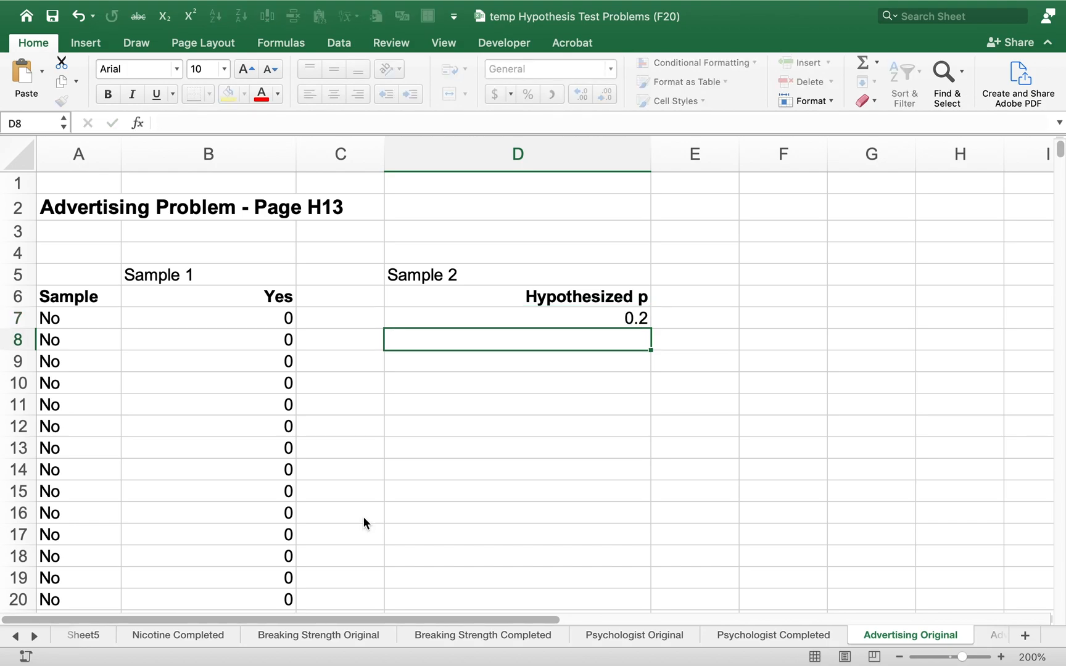
type(".2")
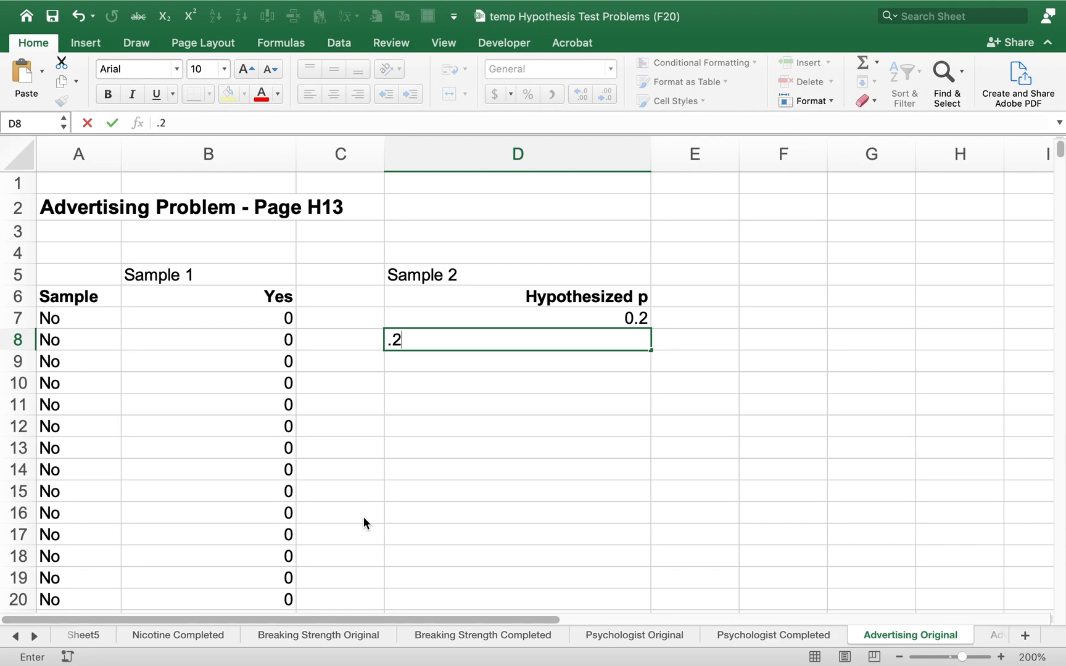
key("Return")
Highlight D6:D8, the Hypothesized p heading and its two values, with a yellow fill
key("Up")
key("Up")
key("Up")
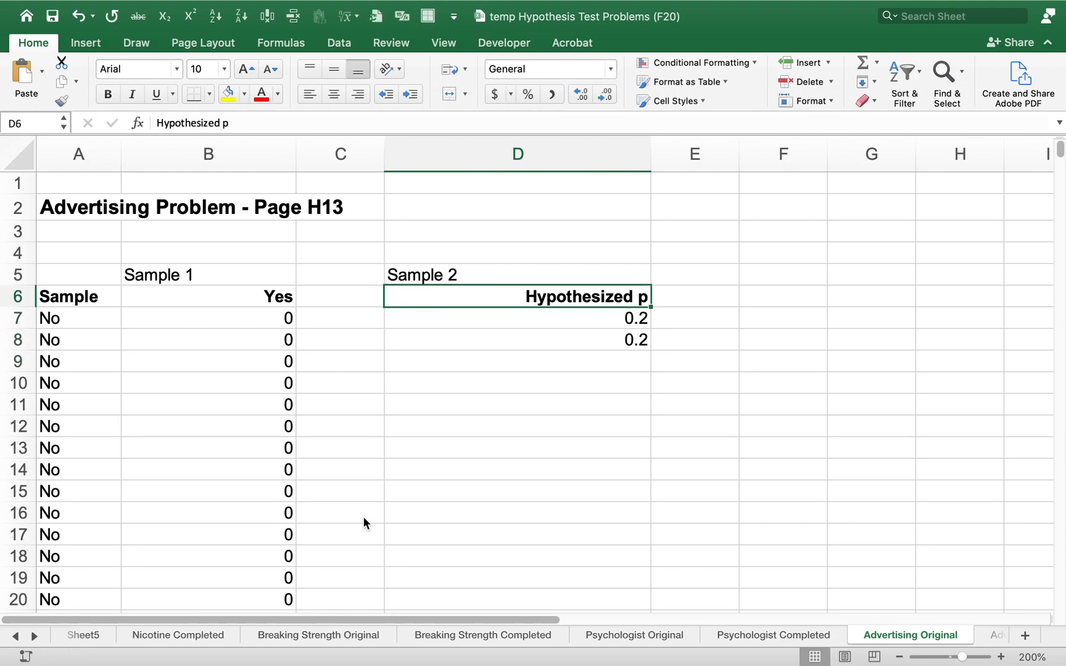
key("shift+Down")
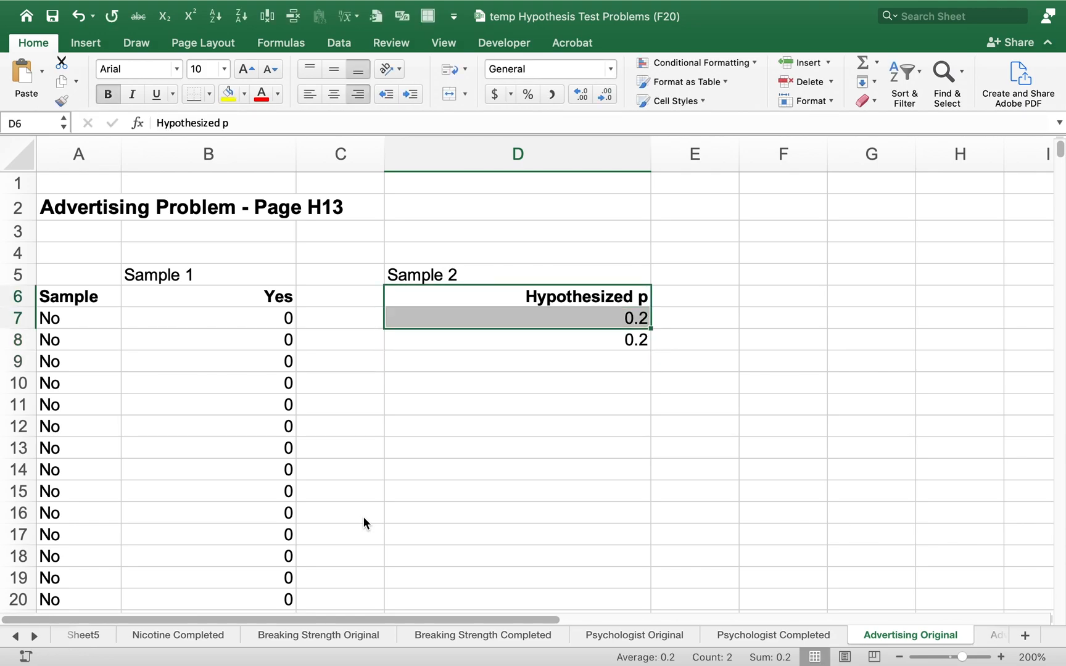
key("Down")
key("Up")
key("shift+Down")
key("shift+Down")
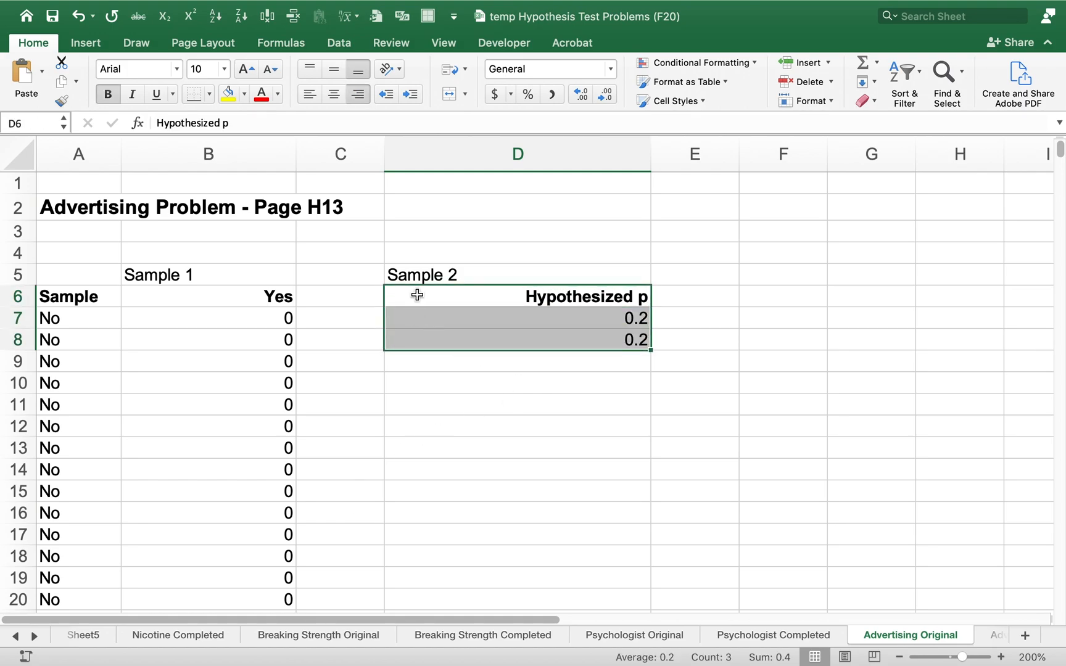
left_click(229, 93)
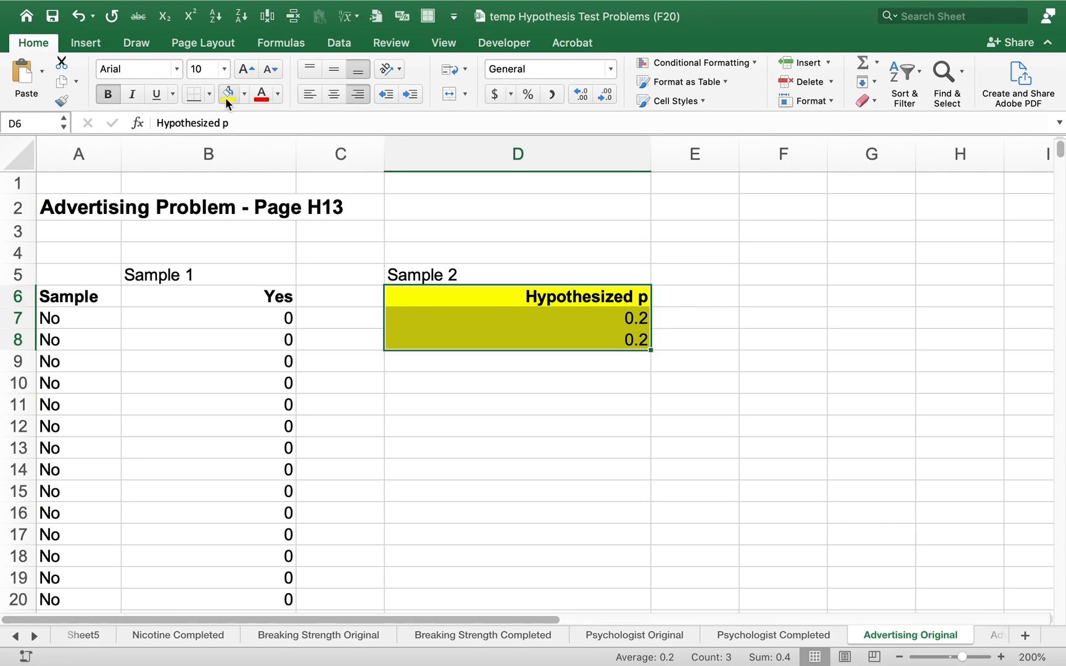
left_click(698, 331)
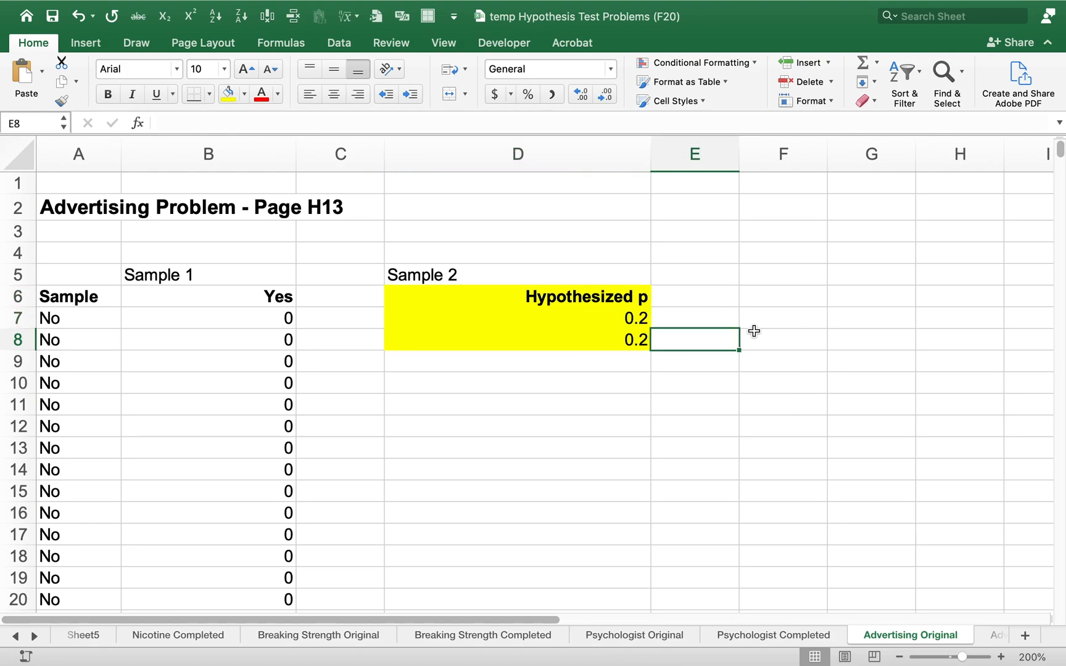
Switch to the handwritten notes on page H-15 and circle the .20(.80) term of the z formula in orange
left_click(754, 331)
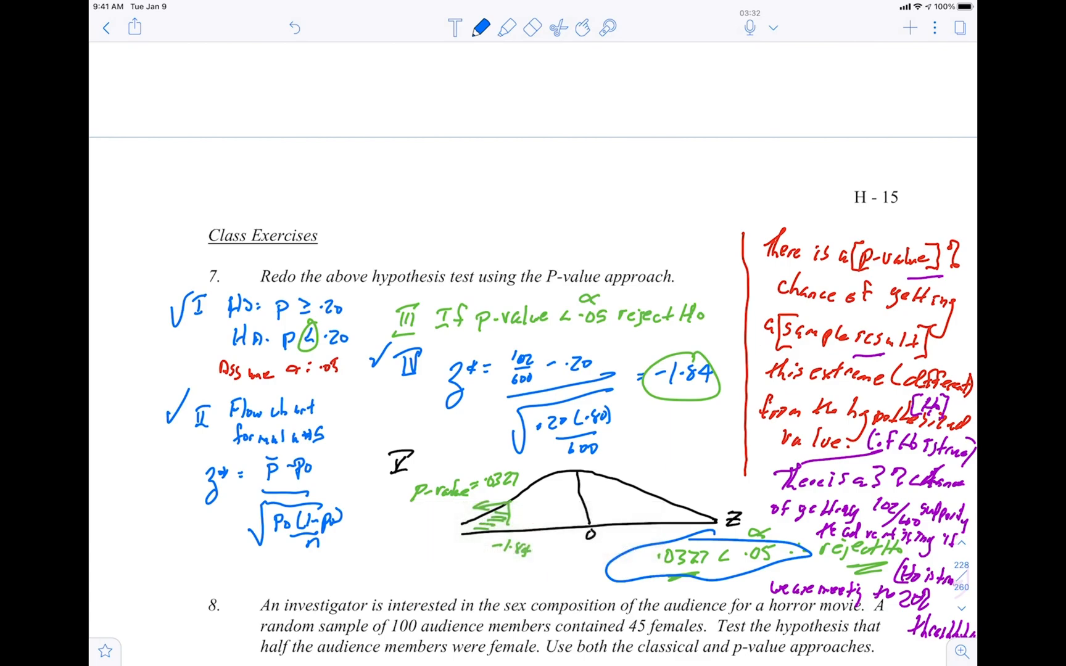
left_click(481, 28)
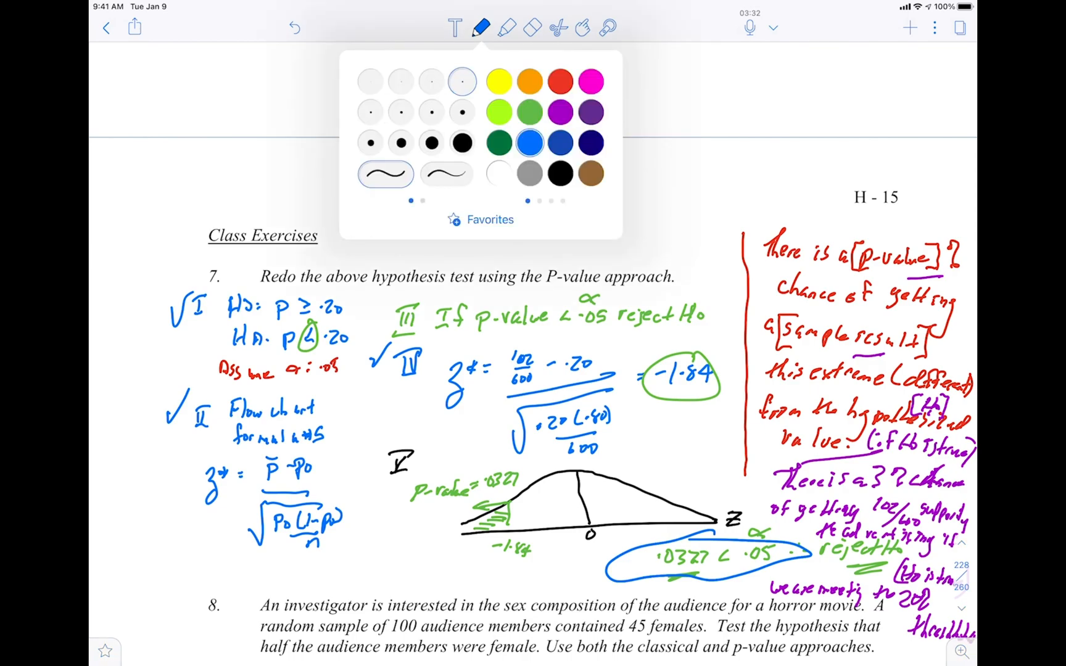
left_click(529, 81)
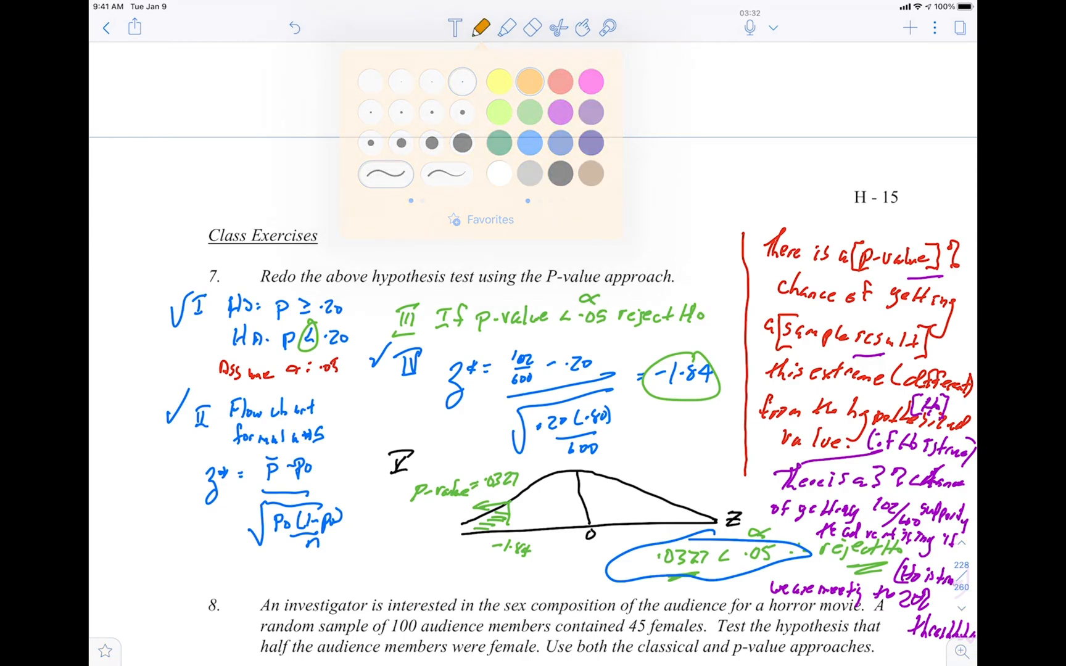
mouse_move(611, 400)
left_mouse_down()
mouse_move(555, 399)
mouse_move(617, 427)
mouse_move(608, 398)
left_mouse_up()
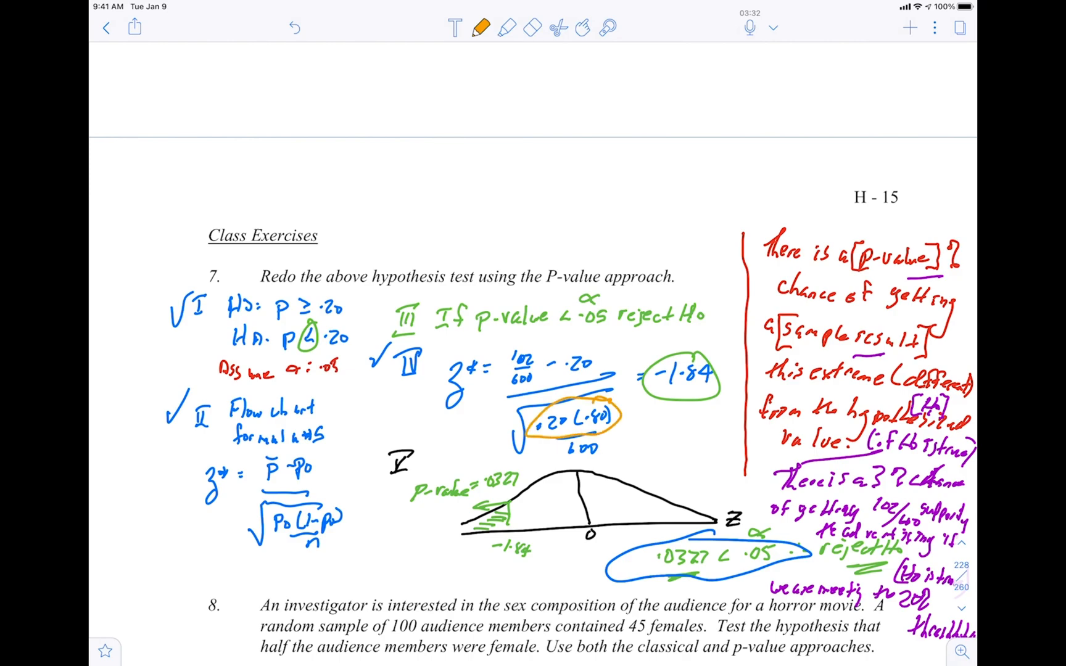
Write p0(1-p0) and the binomial standard deviation σ = √np(1-p) in orange above the Class Exercises heading
mouse_move(444, 169)
left_mouse_down()
mouse_move(445, 191)
mouse_move(478, 181)
left_mouse_up()
mouse_move(482, 173)
left_mouse_down()
mouse_move(492, 173)
mouse_move(494, 189)
mouse_move(499, 180)
left_mouse_up()
left_click_drag(509, 175, 514, 188)
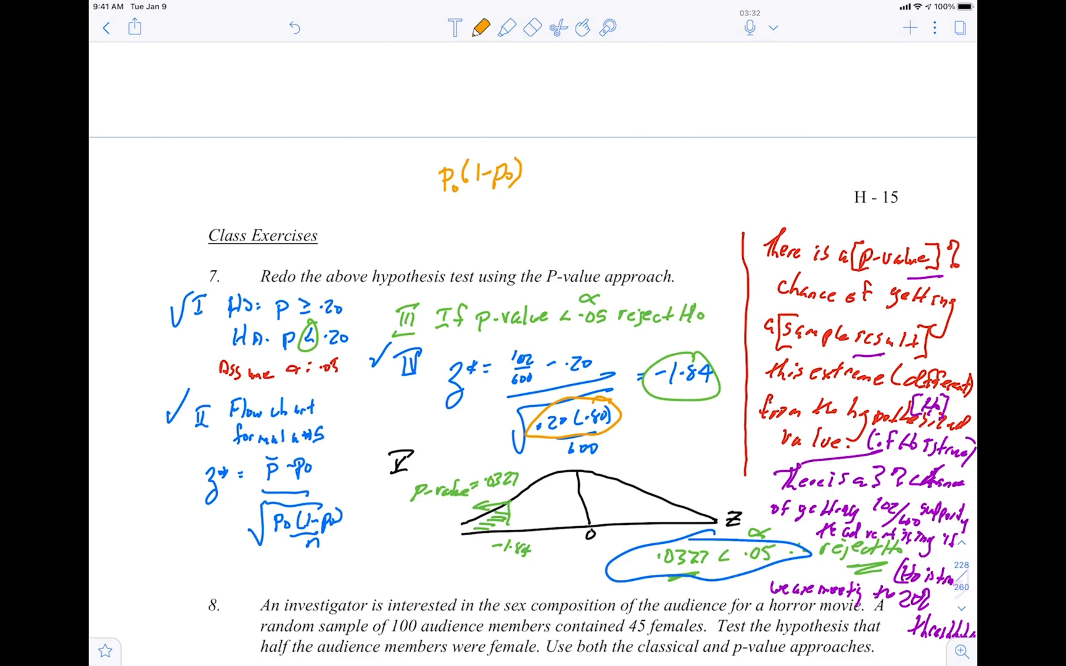
mouse_move(267, 98)
left_mouse_down()
mouse_move(353, 63)
mouse_move(325, 102)
mouse_move(347, 97)
left_mouse_up()
mouse_move(354, 77)
left_mouse_down()
mouse_move(355, 97)
mouse_move(366, 90)
left_mouse_up()
mouse_move(373, 87)
left_mouse_down()
mouse_move(375, 103)
mouse_move(386, 94)
mouse_move(371, 62)
left_mouse_up()
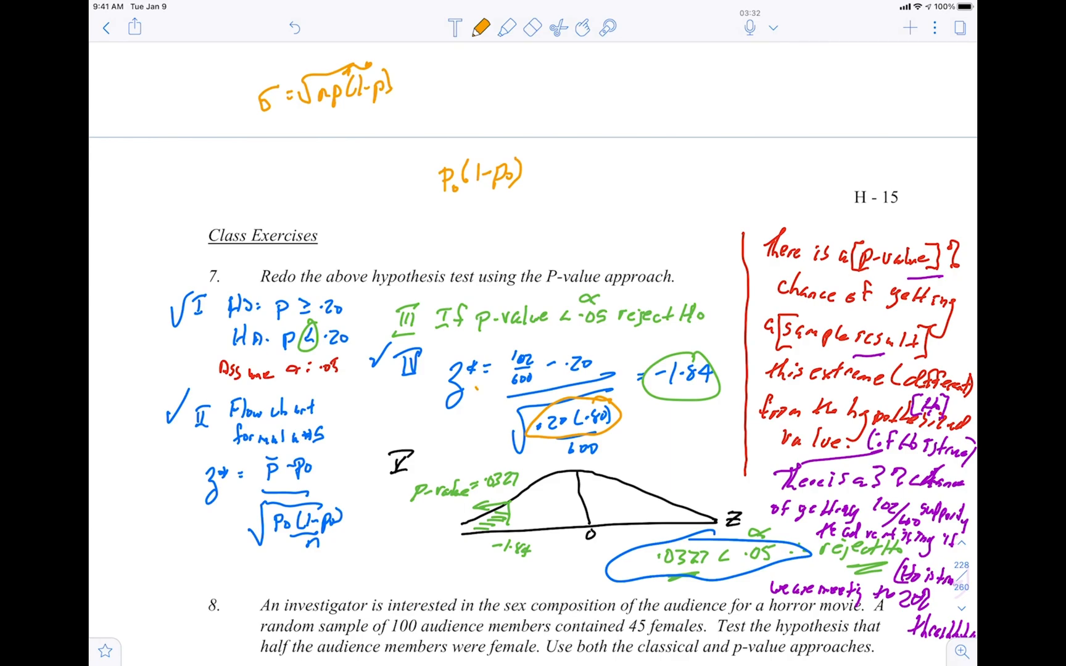
Write the formula z = (x - np) / √np(1-p) in orange at the page break above exercise 7
left_click_drag(543, 79, 543, 113)
mouse_move(604, 64)
left_mouse_down()
mouse_move(612, 75)
mouse_move(662, 66)
left_mouse_up()
left_click_drag(595, 107, 649, 94)
mouse_move(596, 142)
left_mouse_down()
mouse_move(651, 105)
mouse_move(623, 144)
left_mouse_up()
left_click_drag(619, 128, 646, 141)
mouse_move(660, 121)
left_mouse_down()
mouse_move(660, 141)
mouse_move(614, 139)
mouse_move(647, 159)
mouse_move(668, 139)
left_mouse_up()
mouse_move(676, 116)
left_mouse_down()
mouse_move(679, 137)
mouse_move(697, 126)
left_mouse_up()
mouse_move(701, 125)
left_mouse_down()
mouse_move(702, 145)
mouse_move(709, 132)
left_mouse_up()
left_click_drag(712, 108, 717, 140)
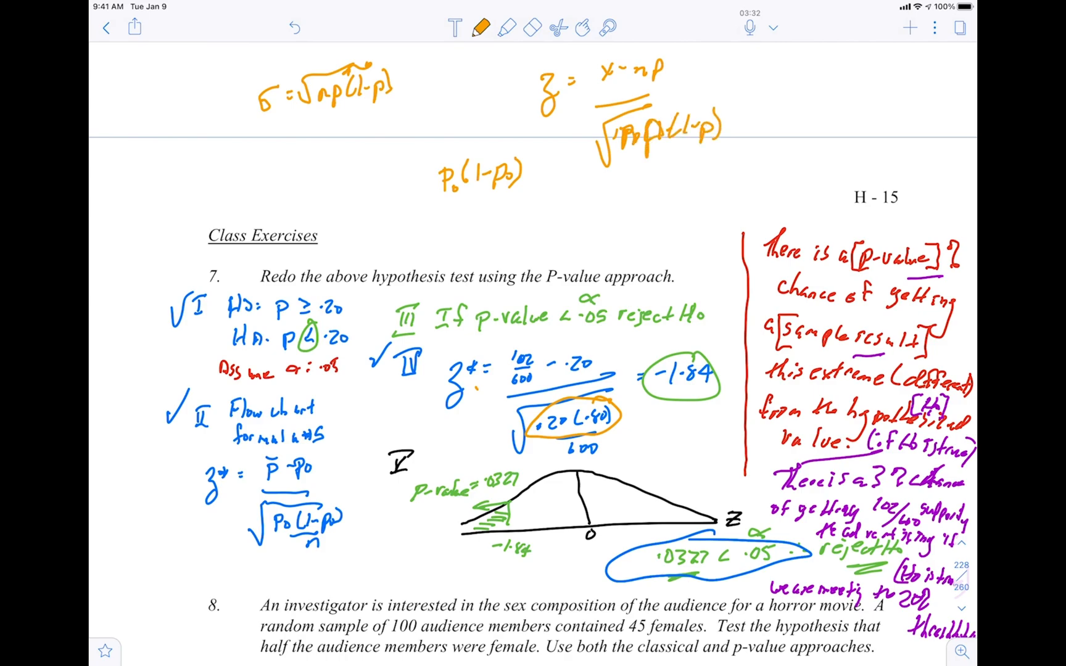
Divide the numerator and denominator of the orange z formula by n and circle its p(1-p) term
mouse_move(589, 95)
left_mouse_down()
mouse_move(642, 79)
mouse_move(627, 93)
mouse_move(636, 106)
left_mouse_up()
left_click_drag(584, 176, 699, 134)
left_click_drag(626, 186, 638, 185)
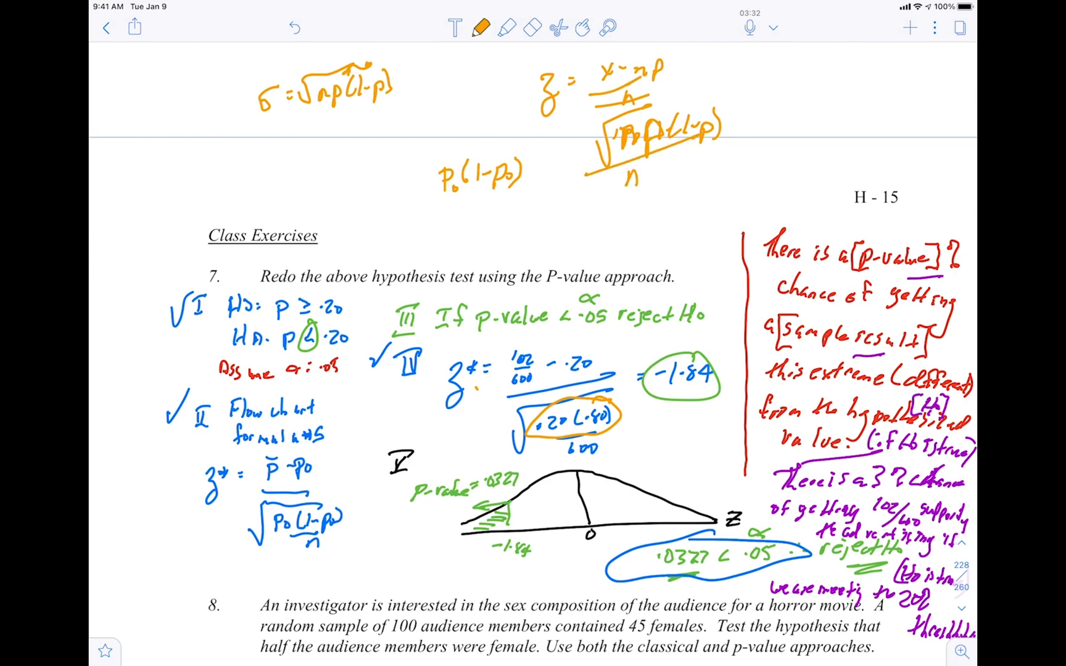
mouse_move(630, 114)
left_mouse_down()
mouse_move(623, 128)
mouse_move(643, 180)
left_mouse_up()
mouse_move(679, 104)
left_mouse_down()
mouse_move(703, 157)
mouse_move(666, 103)
left_mouse_up()
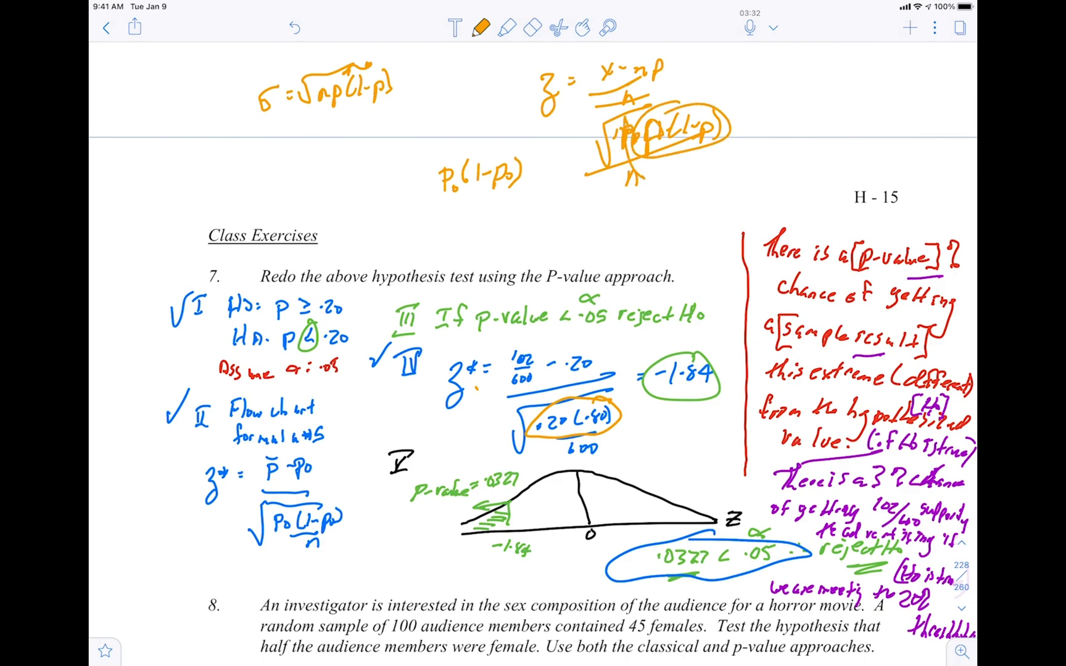
Erase the orange scratch formulas above the exercises and write the variance formula σ² = p0(1-p0) in orange there
left_click(532, 28)
mouse_move(602, 163)
left_mouse_down()
mouse_move(710, 126)
mouse_move(549, 96)
mouse_move(523, 170)
mouse_move(441, 179)
mouse_move(382, 86)
mouse_move(262, 98)
mouse_move(377, 92)
left_mouse_up()
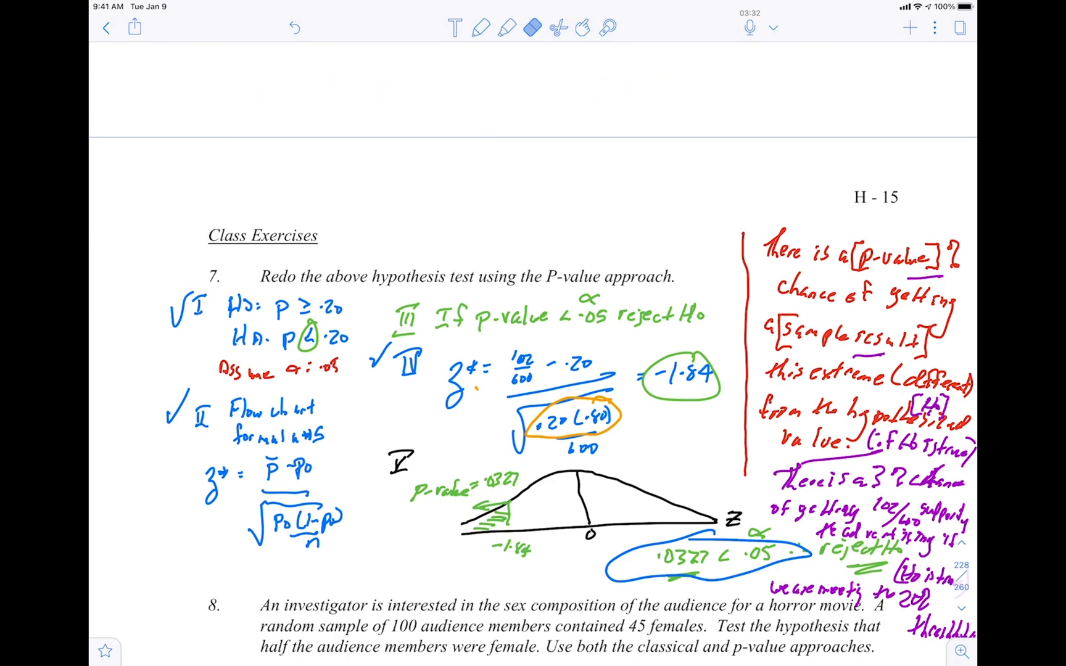
left_click(481, 28)
mouse_move(432, 113)
left_mouse_down()
mouse_move(422, 121)
mouse_move(437, 102)
left_mouse_up()
mouse_move(443, 92)
left_mouse_down()
mouse_move(453, 108)
mouse_move(482, 108)
left_mouse_up()
left_click_drag(471, 120, 483, 118)
mouse_move(497, 112)
left_mouse_down()
mouse_move(497, 128)
mouse_move(522, 119)
mouse_move(544, 130)
left_mouse_up()
mouse_move(562, 100)
left_mouse_down()
mouse_move(564, 131)
mouse_move(581, 116)
left_mouse_up()
left_click_drag(591, 116, 593, 127)
left_click_drag(608, 121, 618, 137)
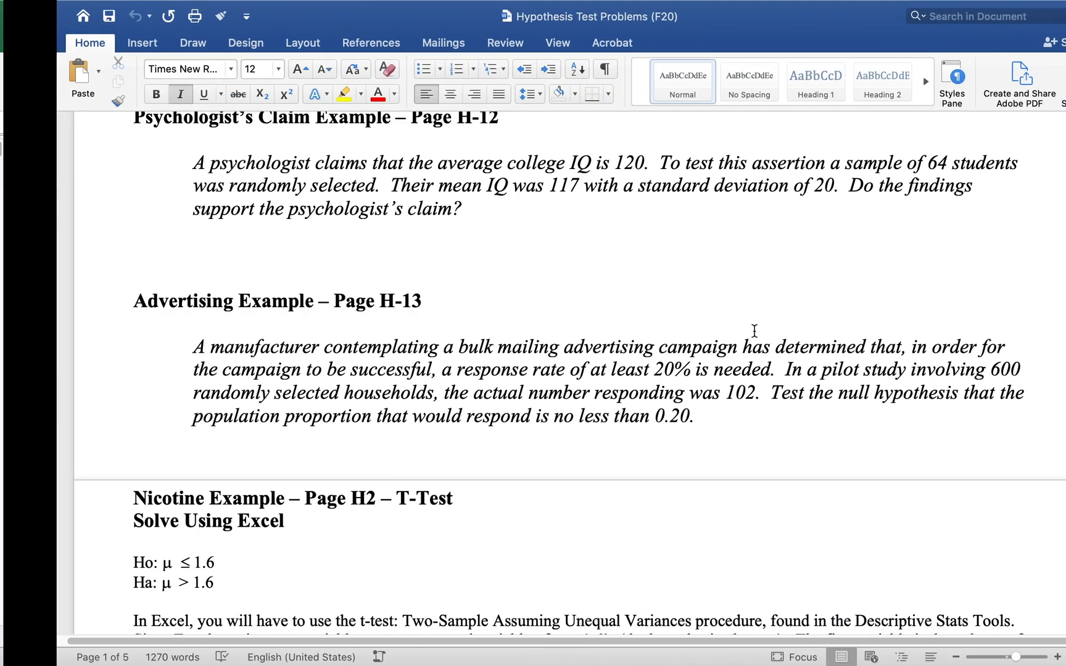
Return to the Excel workbook and enter the variance formula =D8*(1-D8) in E8 of the Advertising Original sheet
key("ctrl+Right")
key("Left")
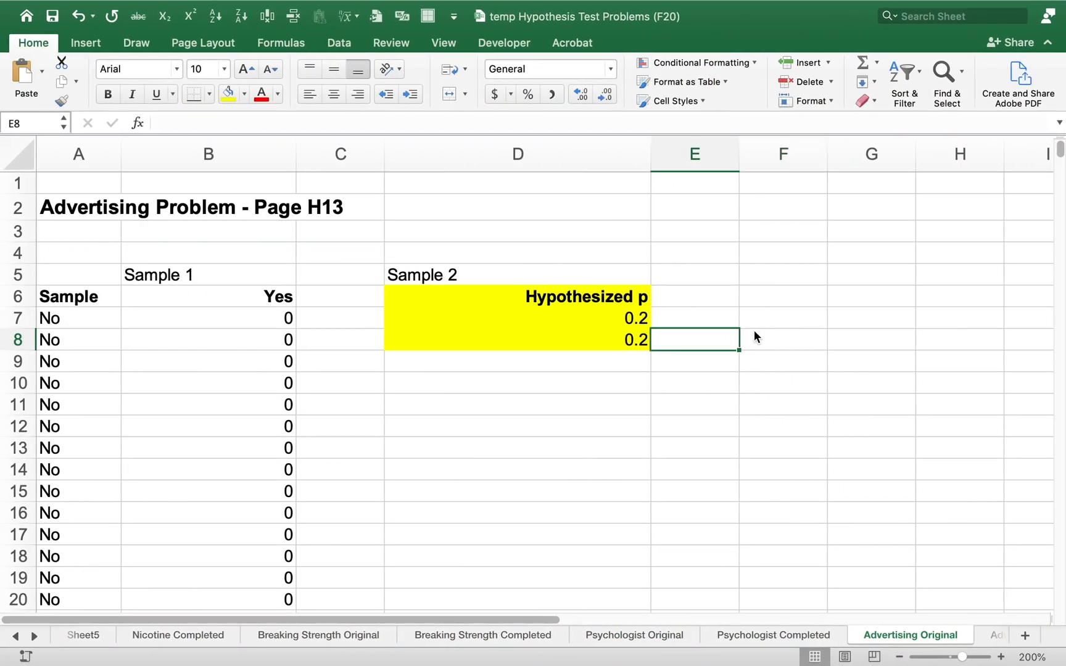
type("=")
key("Left")
type("*)")
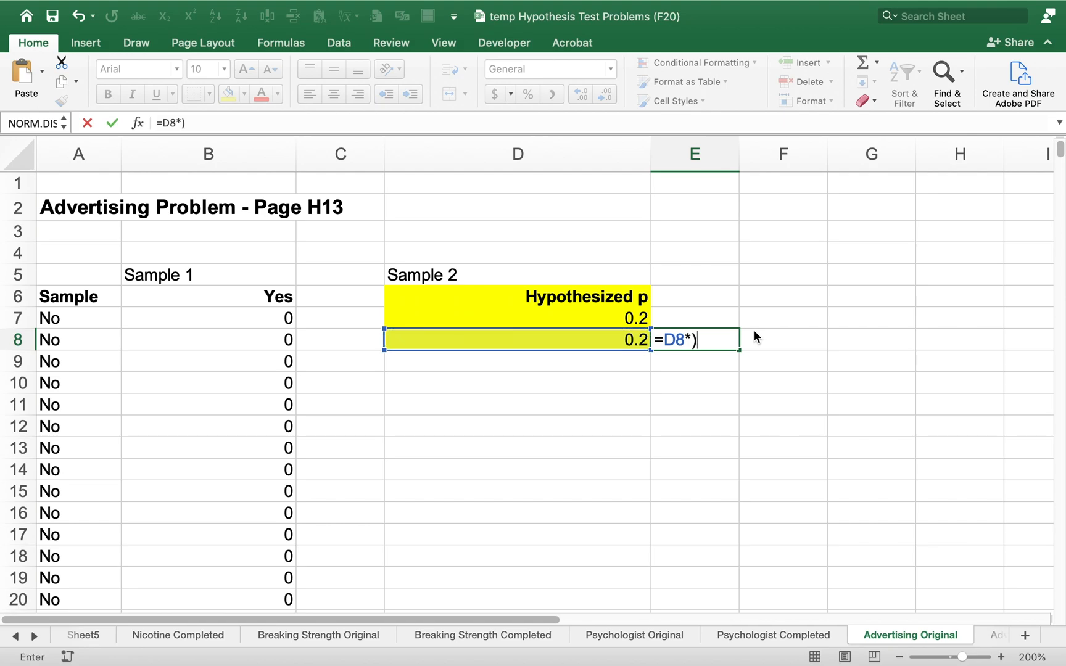
key("BackSpace")
type("(1-")
key("Left")
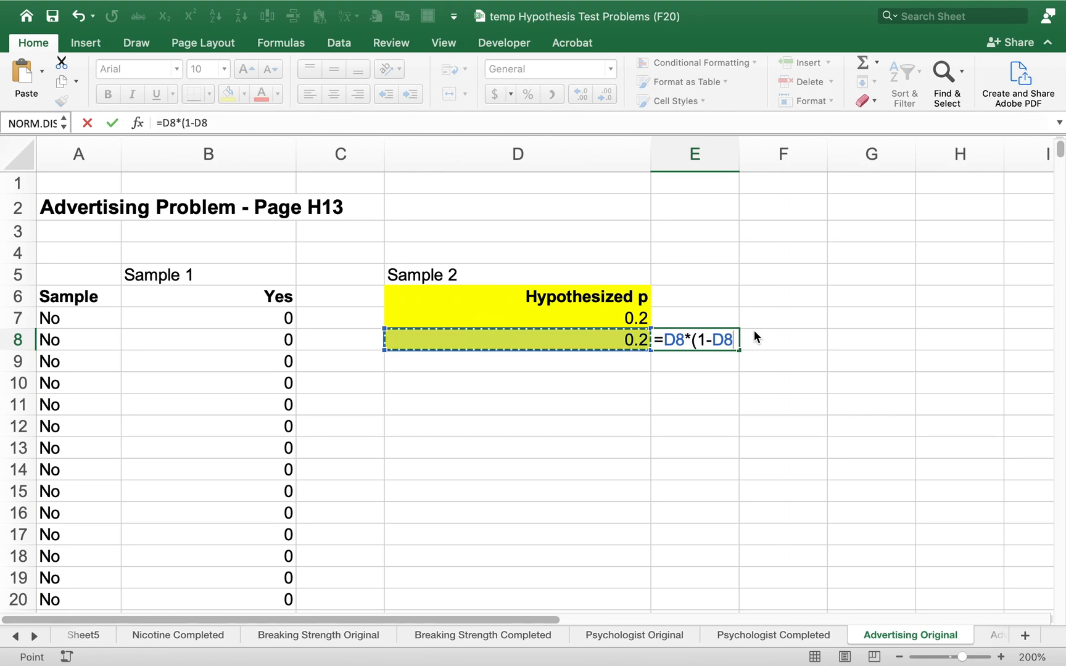
type(")")
key("Return")
key("Up")
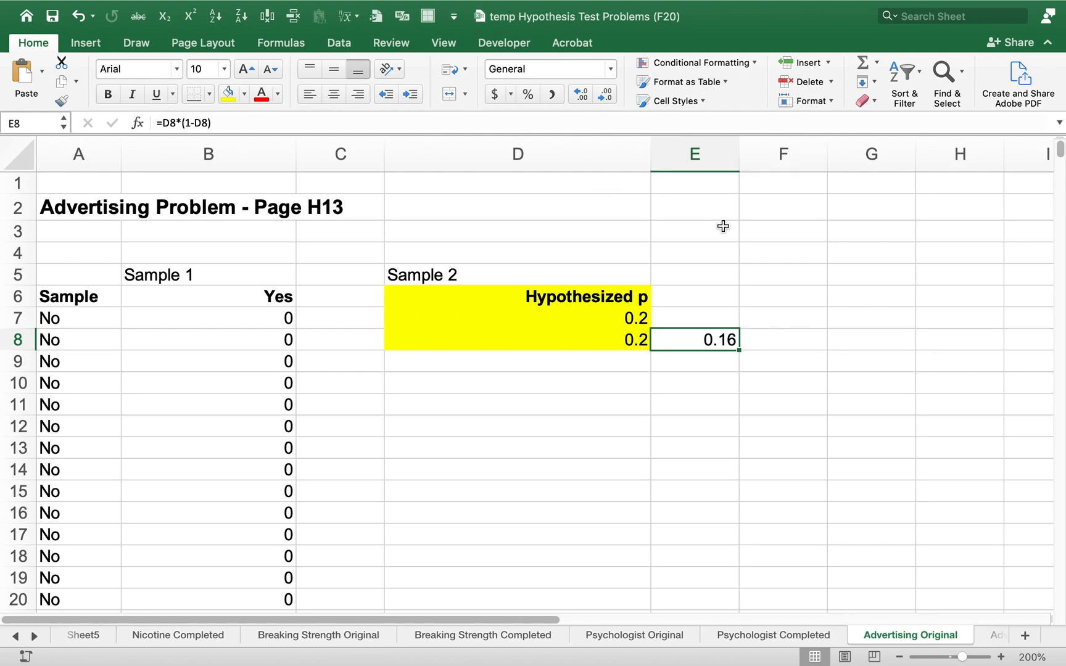
Open the z-Test: Two Sample for Means analysis and clear both variable ranges and the Variable 1 variance
left_click(339, 42)
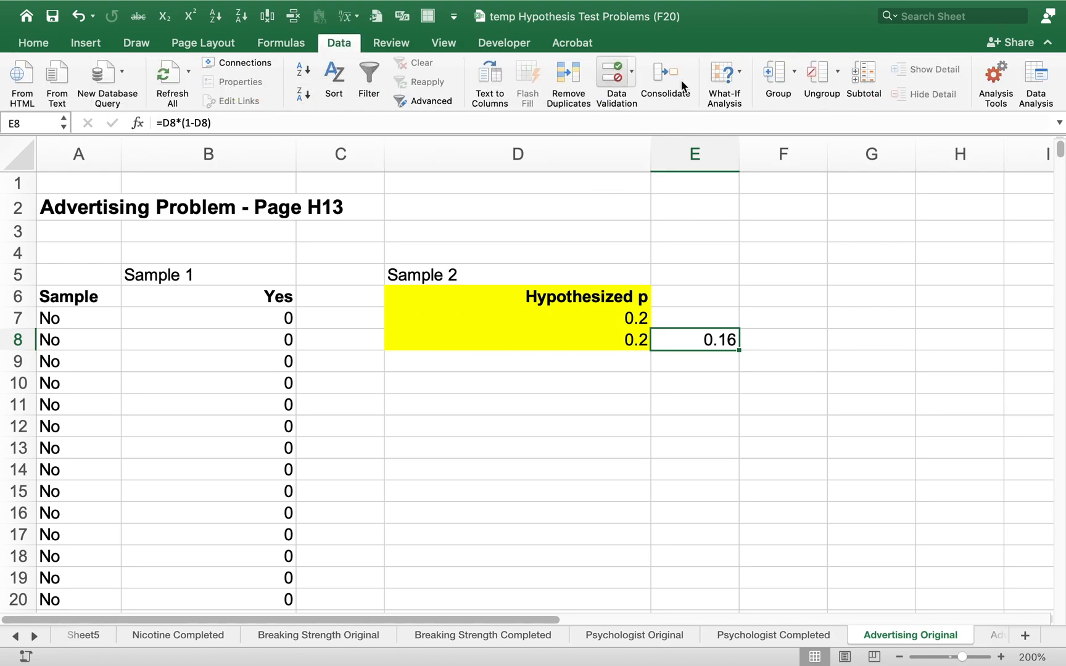
left_click(1047, 68)
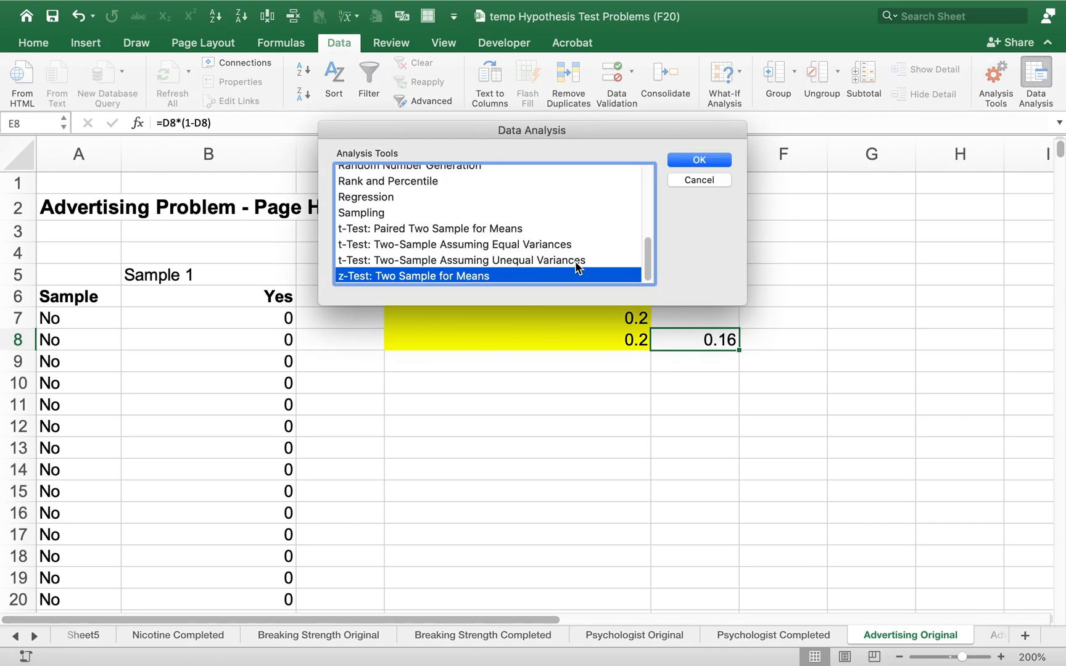
left_click(699, 159)
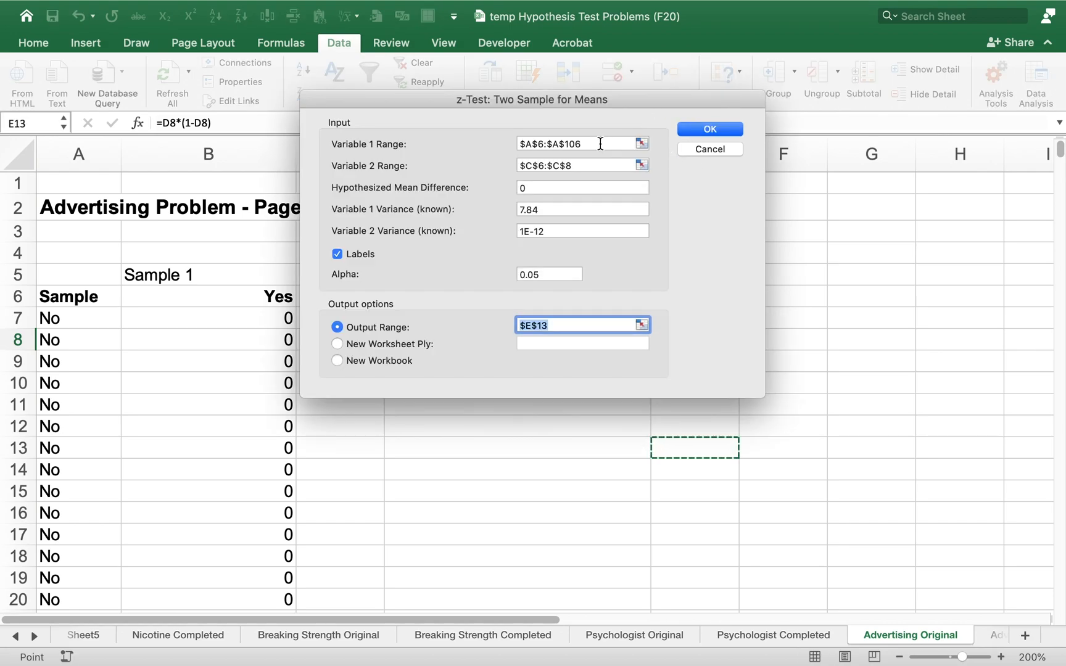
left_click(600, 143)
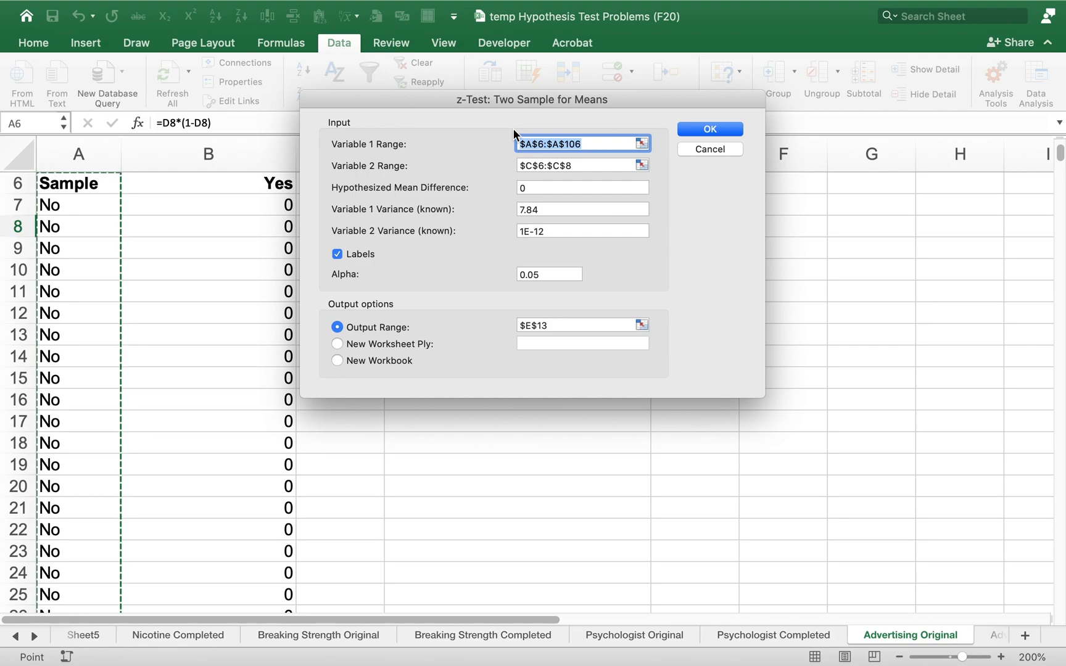
key("BackSpace")
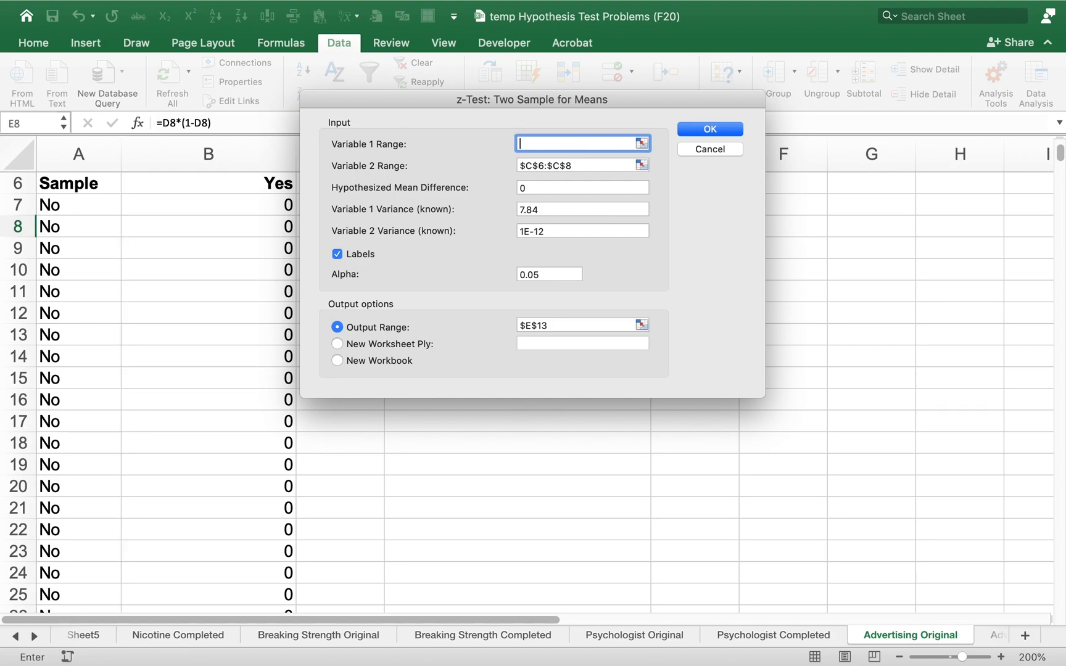
left_click(587, 163)
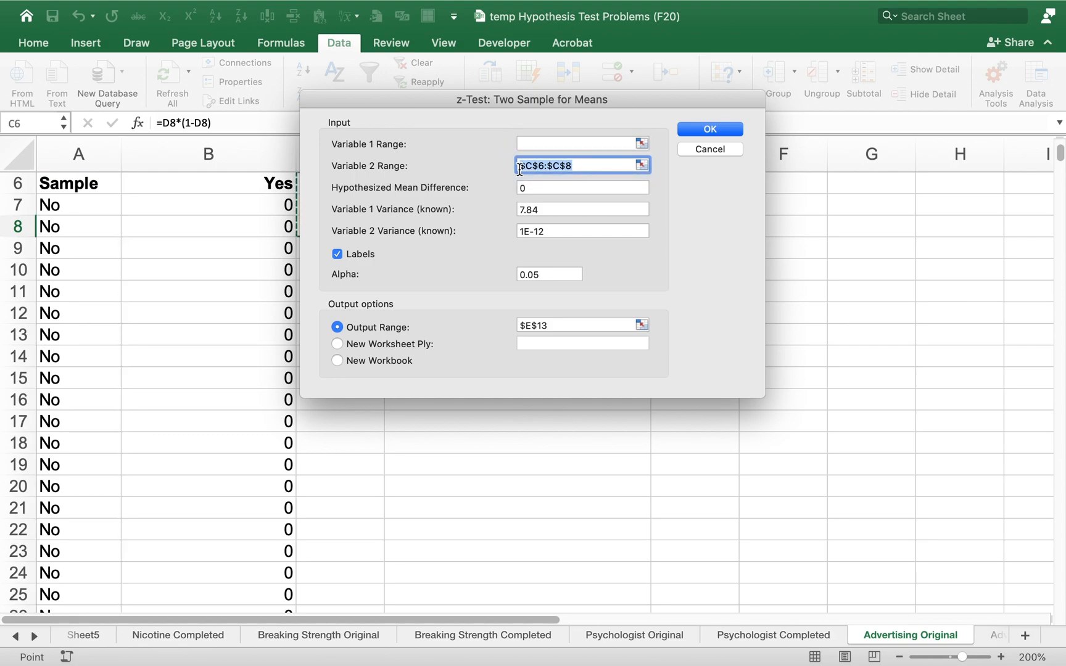
key("BackSpace")
left_click_drag(545, 208, 504, 210)
key("BackSpace")
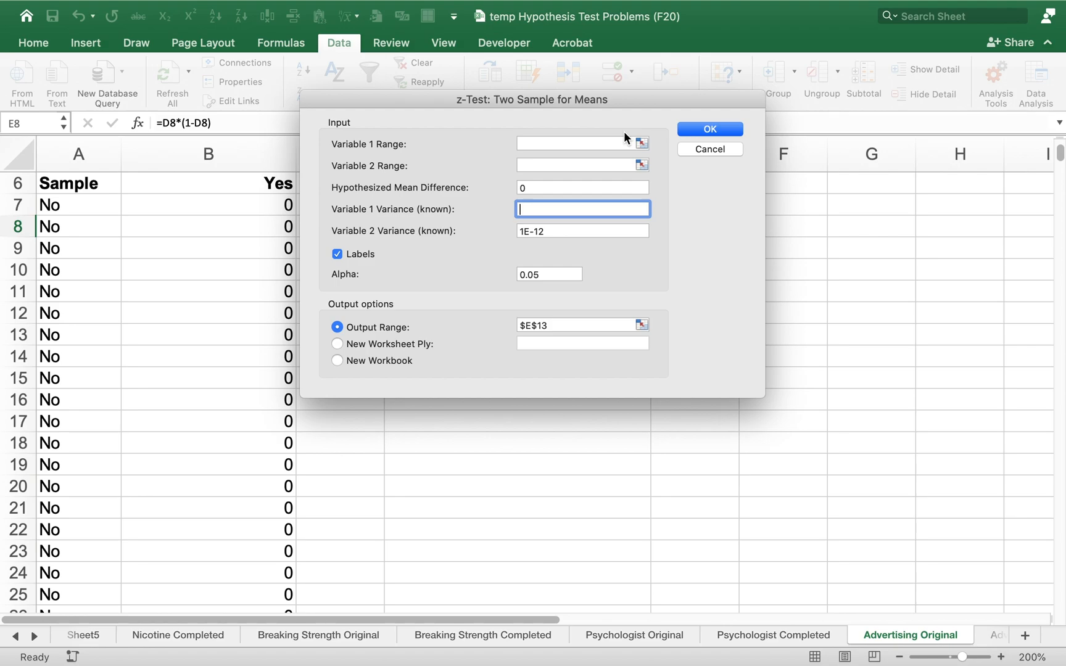
Set the z-test's Variable 1 range to the Sample 1 Yes column with its header, $B$6:$B$606
left_click(579, 143)
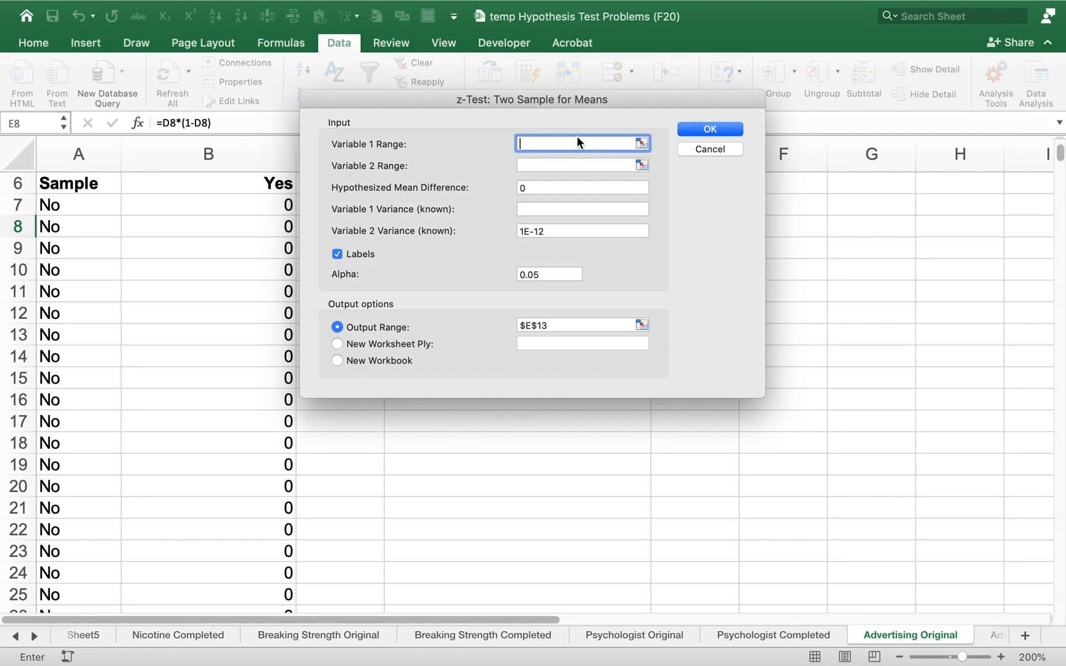
left_click_drag(577, 91, 641, 134)
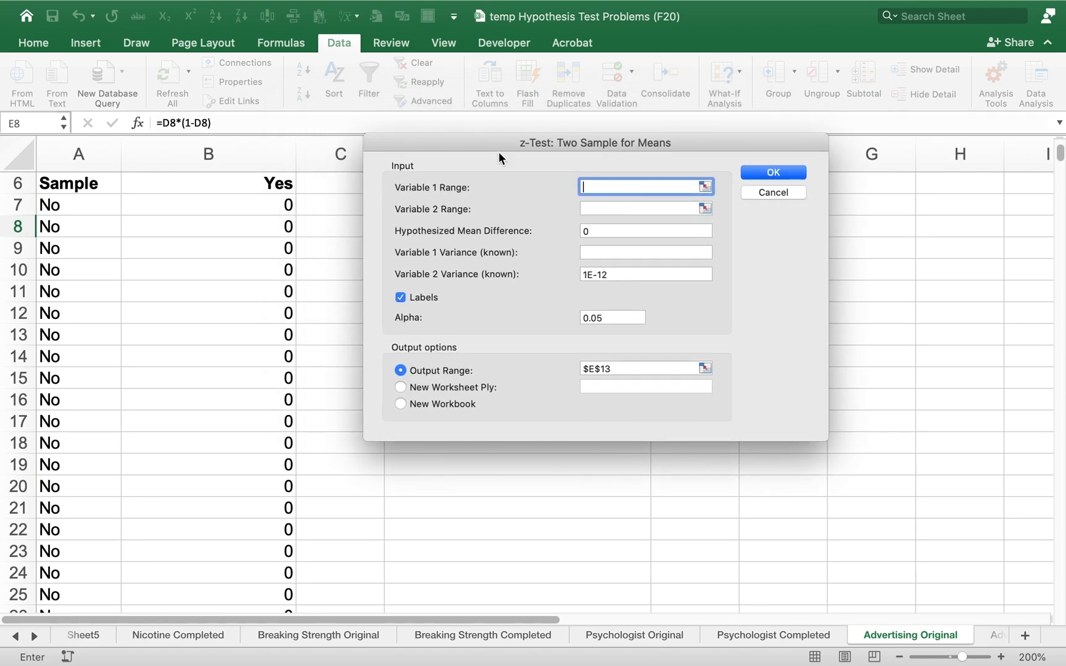
left_click_drag(275, 183, 231, 664)
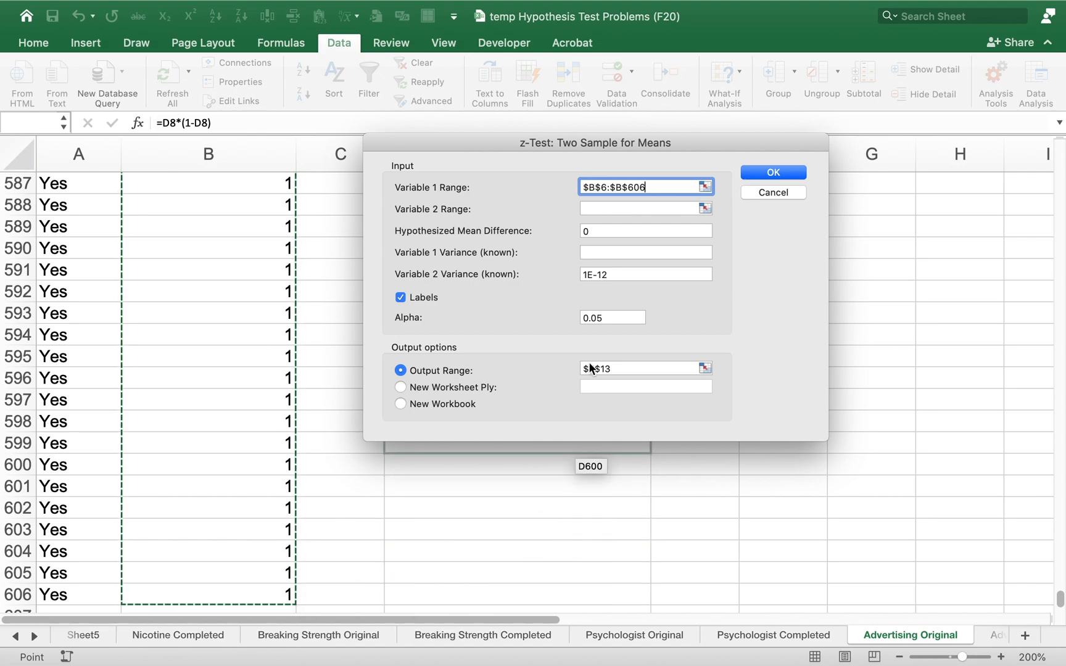
Set the z-test's Variable 2 range to the yellow Hypothesized p cells with their header, $D$6:$D$8
left_click(614, 210)
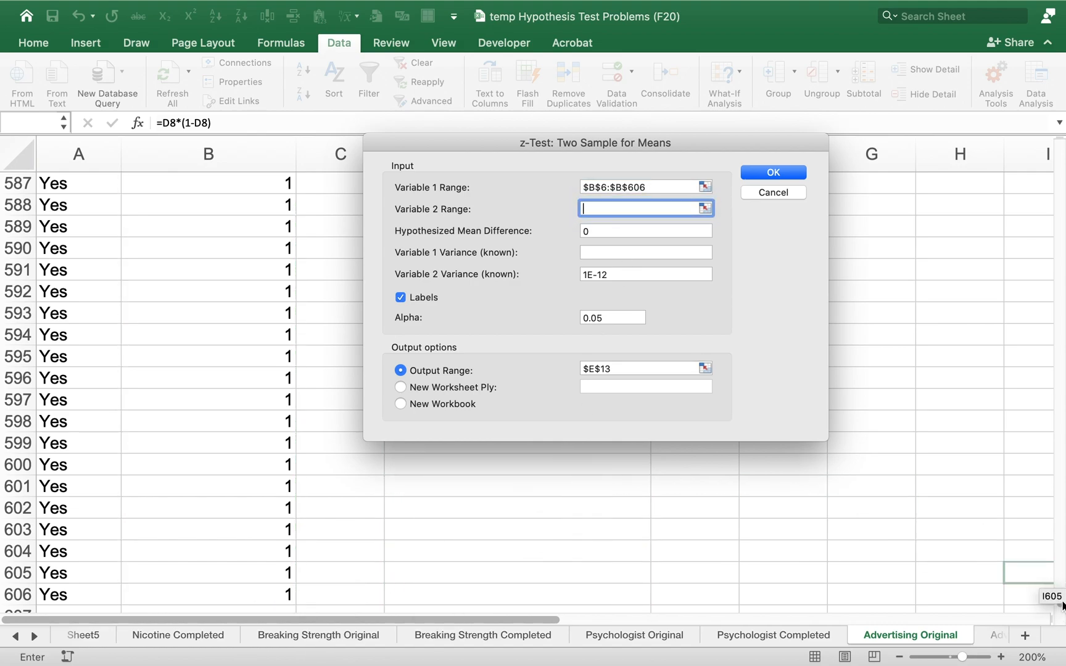
left_click(1029, 512)
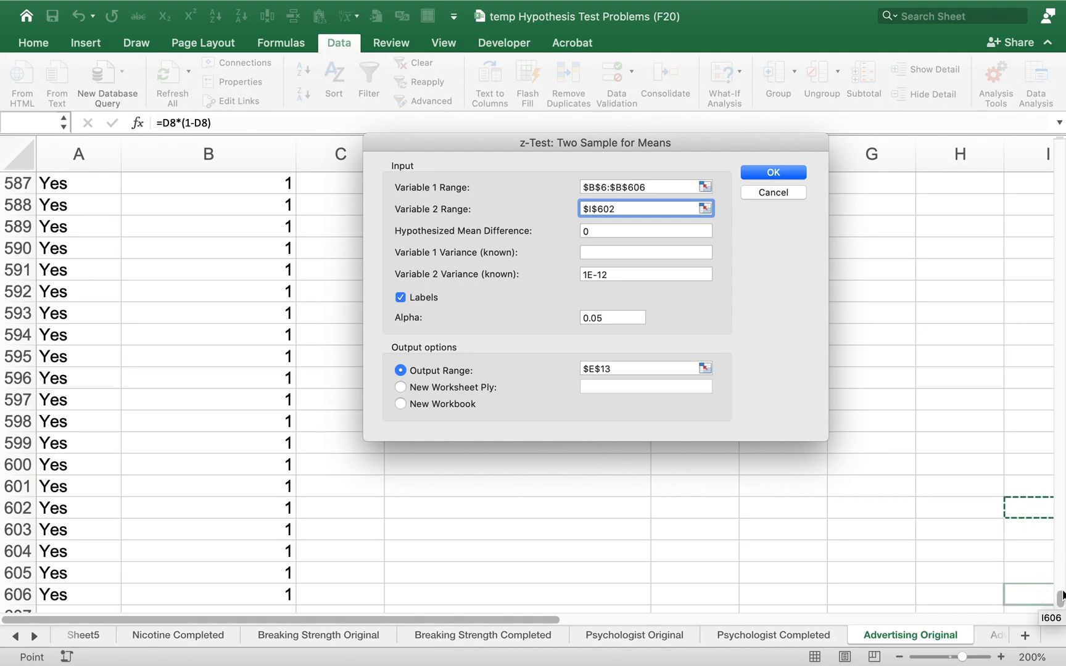
left_click_drag(1060, 598, 1060, 146)
key("BackSpace")
key("BackSpace")
key("BackSpace")
key("BackSpace")
key("BackSpace")
key("BackSpace")
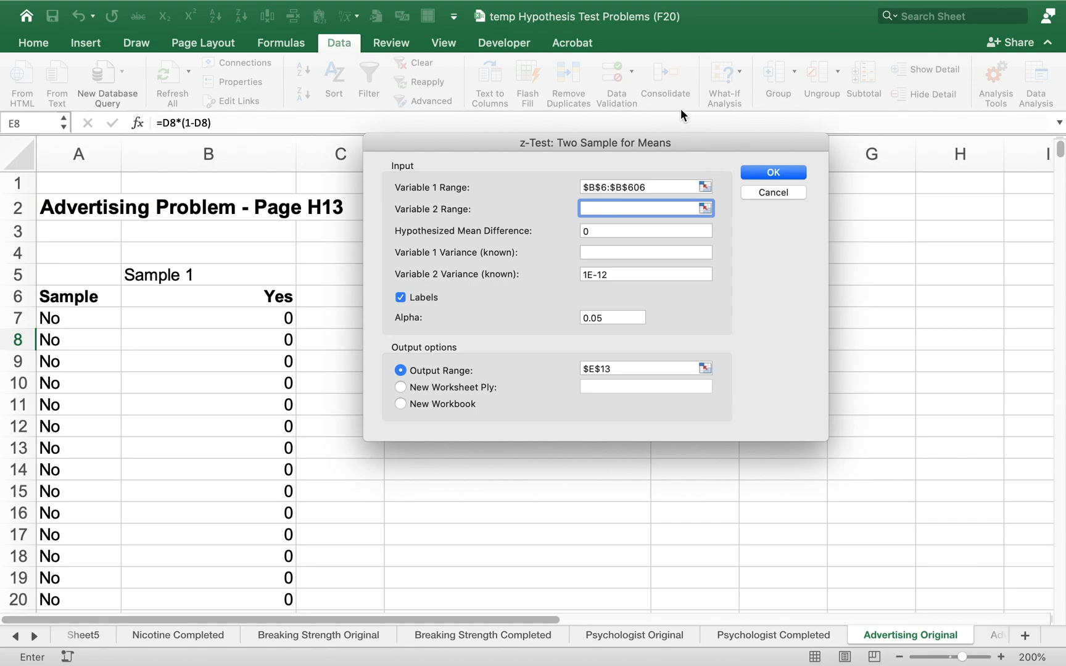
left_click_drag(652, 134, 945, 29)
left_click(560, 297)
left_click_drag(560, 298, 552, 333)
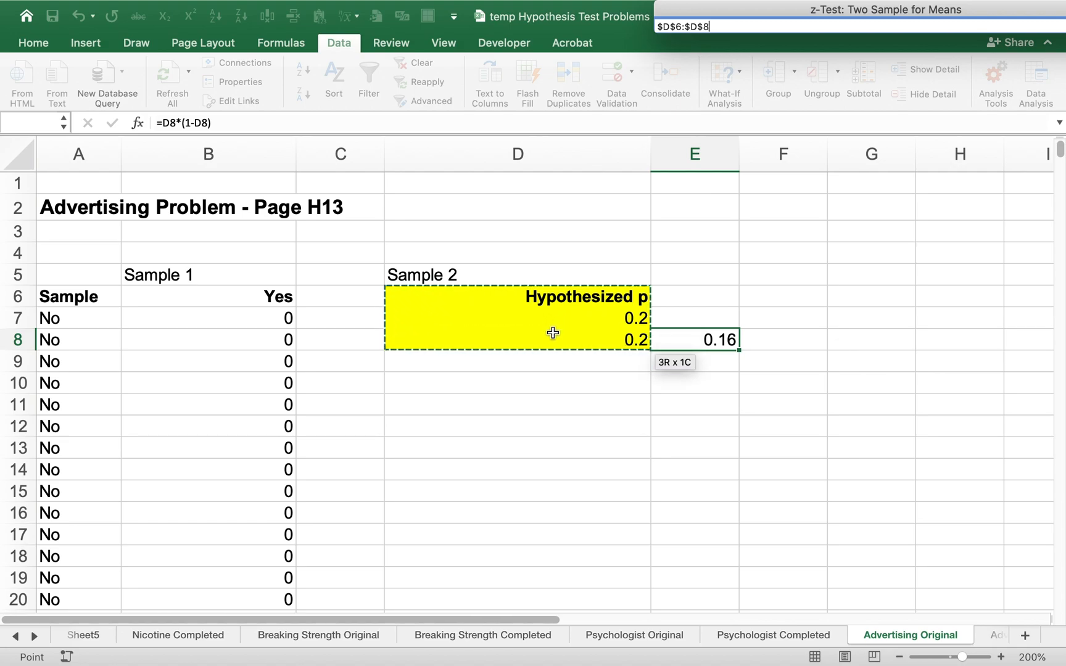
key("Return")
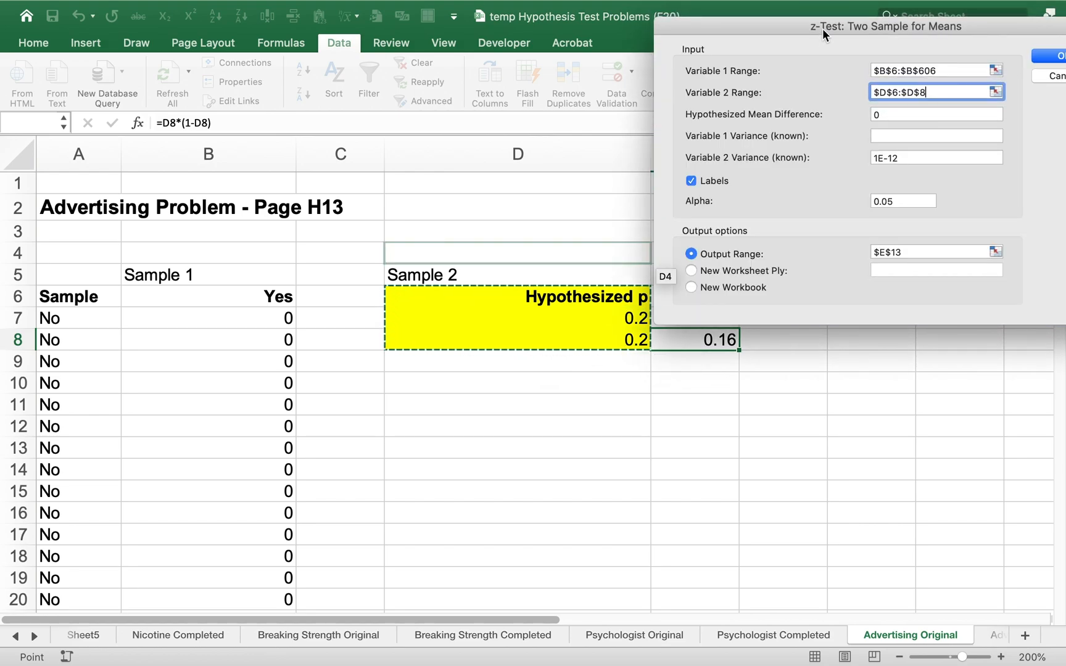
Set the known variance of Variable 1 to 0.16, keeping 1E-12 for Variable 2 and a hypothesized mean difference of 0
left_click_drag(827, 24, 339, 35)
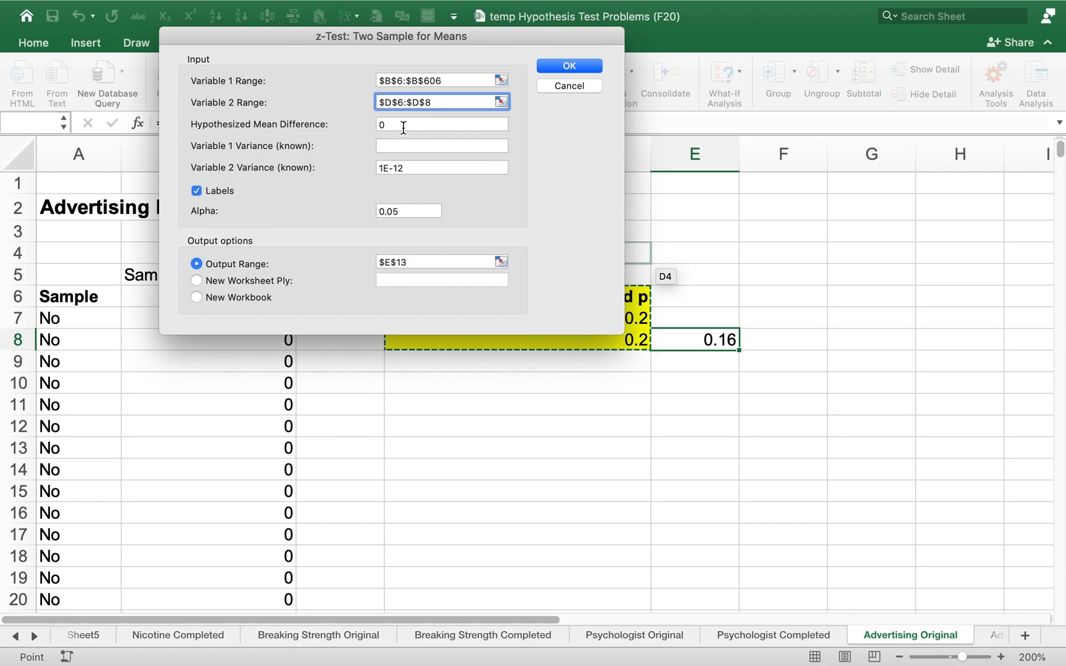
left_click(443, 125)
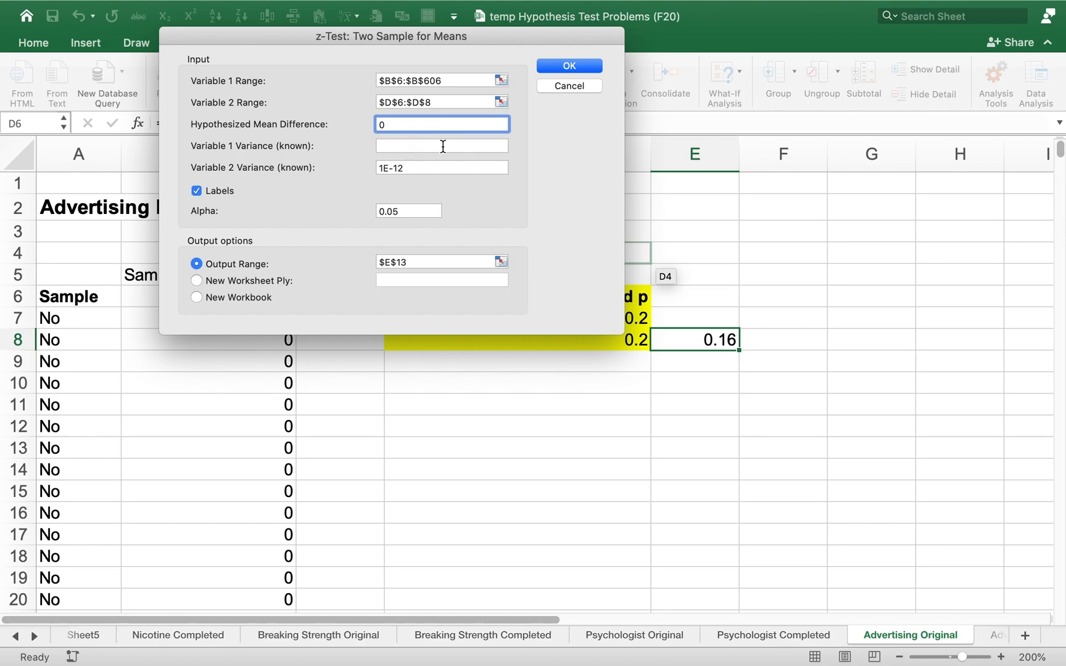
left_click(443, 147)
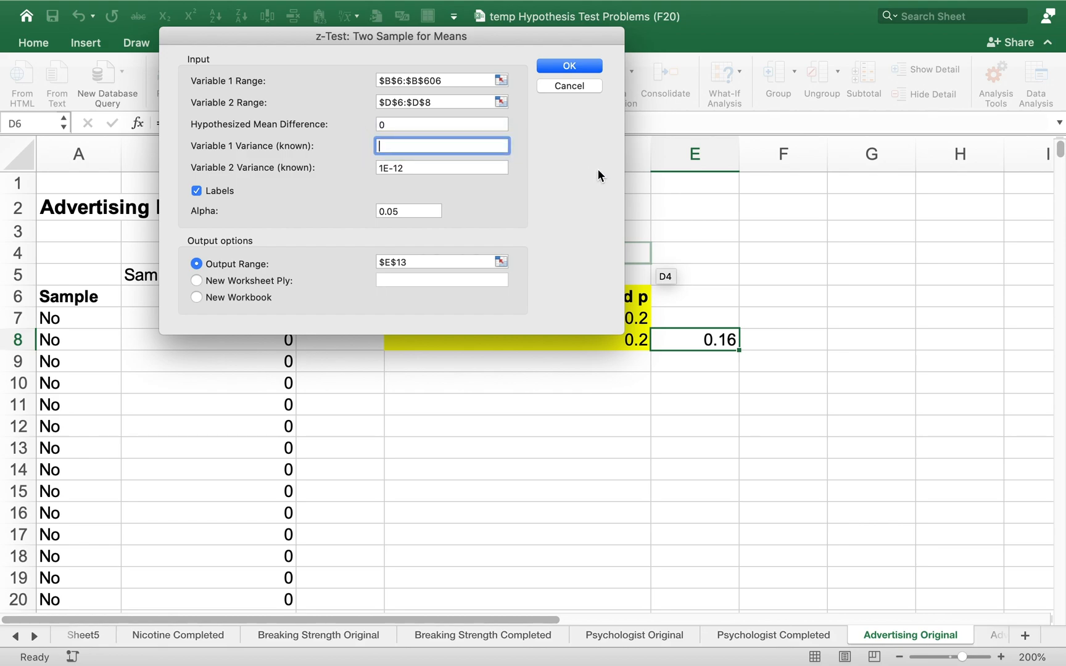
type("0.16")
left_click(476, 166)
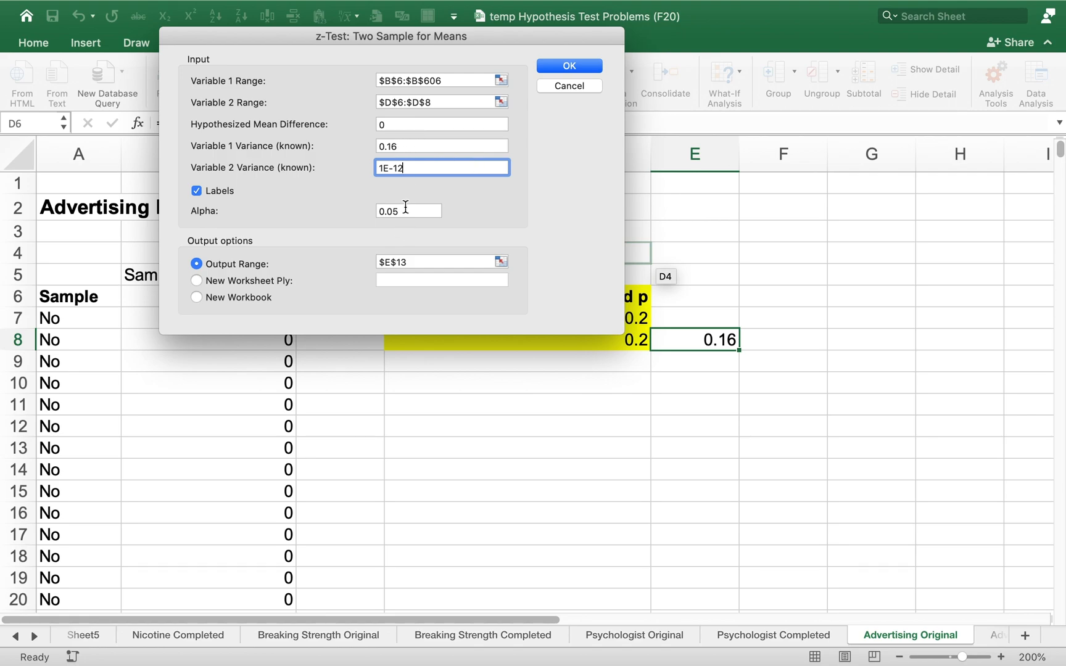
Set the z-test's output range to $E$11 and run the analysis
left_click(419, 265)
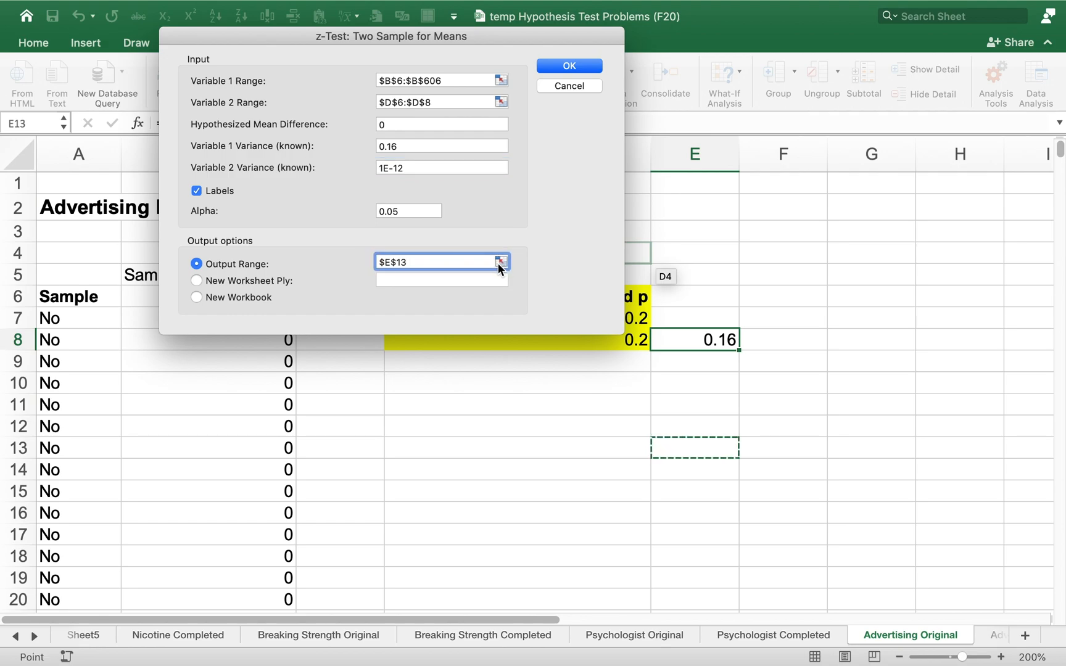
key("Home")
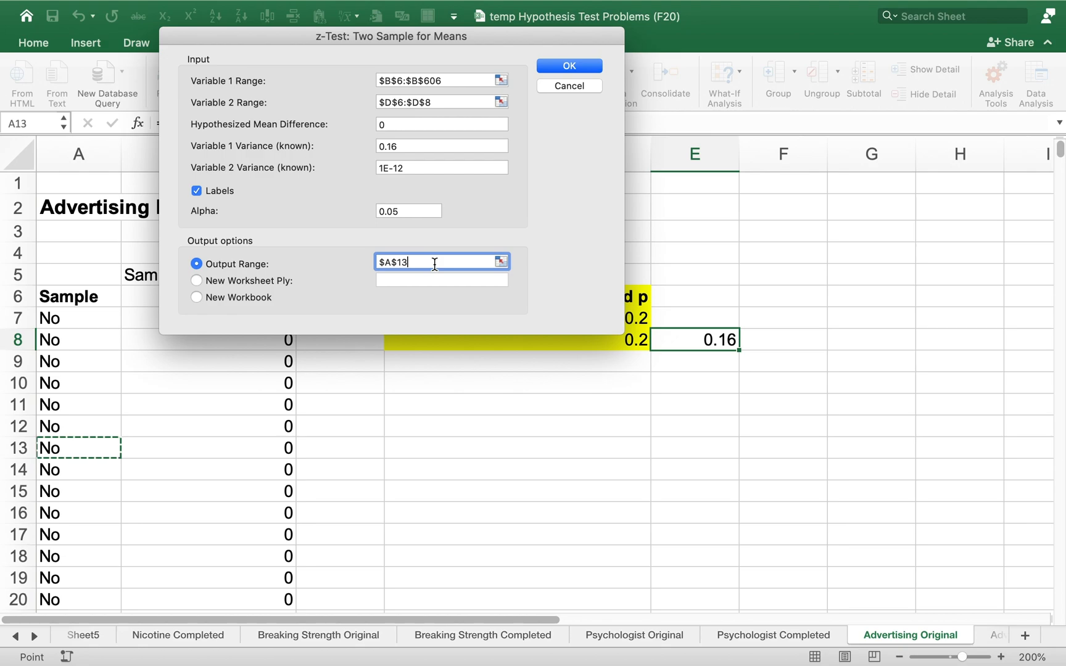
key("BackSpace")
key("BackSpace")
key("BackSpace")
key("BackSpace")
key("BackSpace")
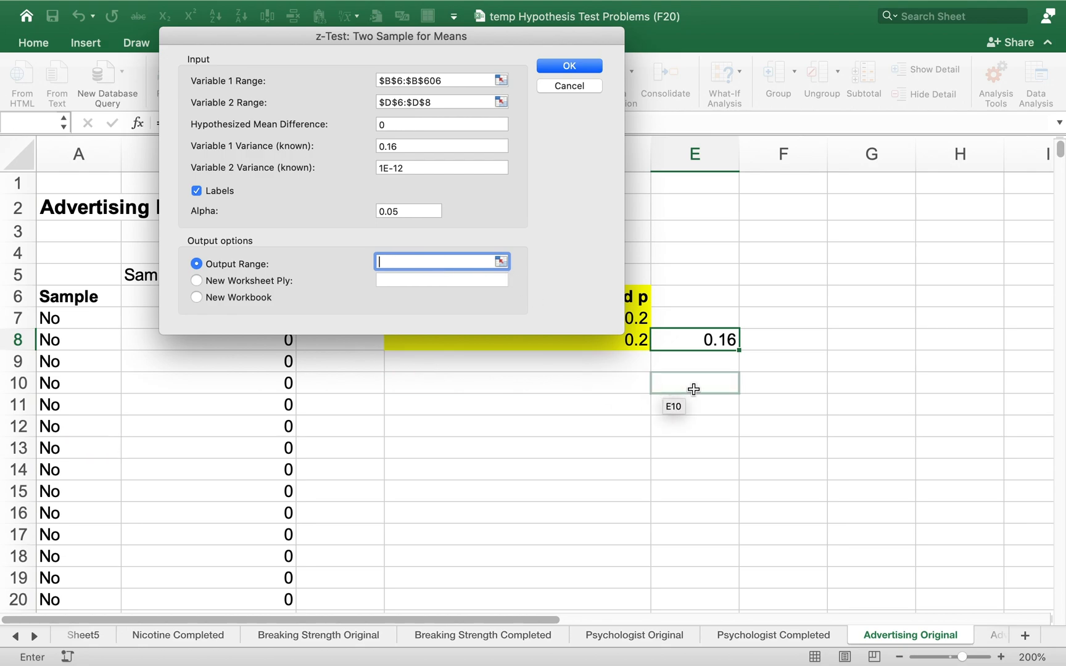
left_click(703, 405)
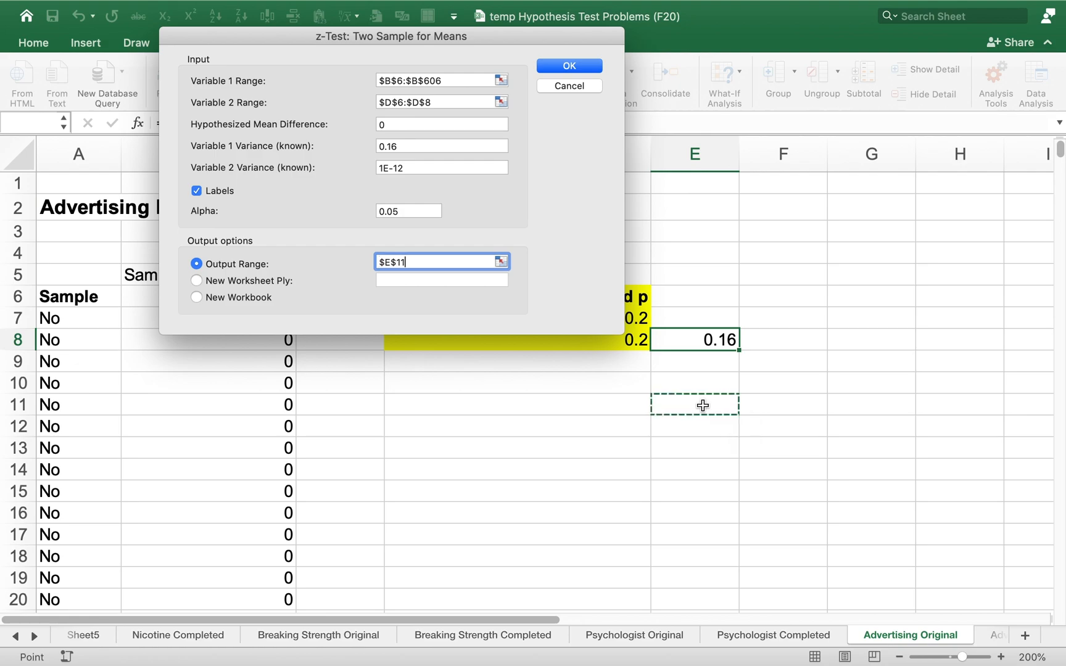
left_click(591, 72)
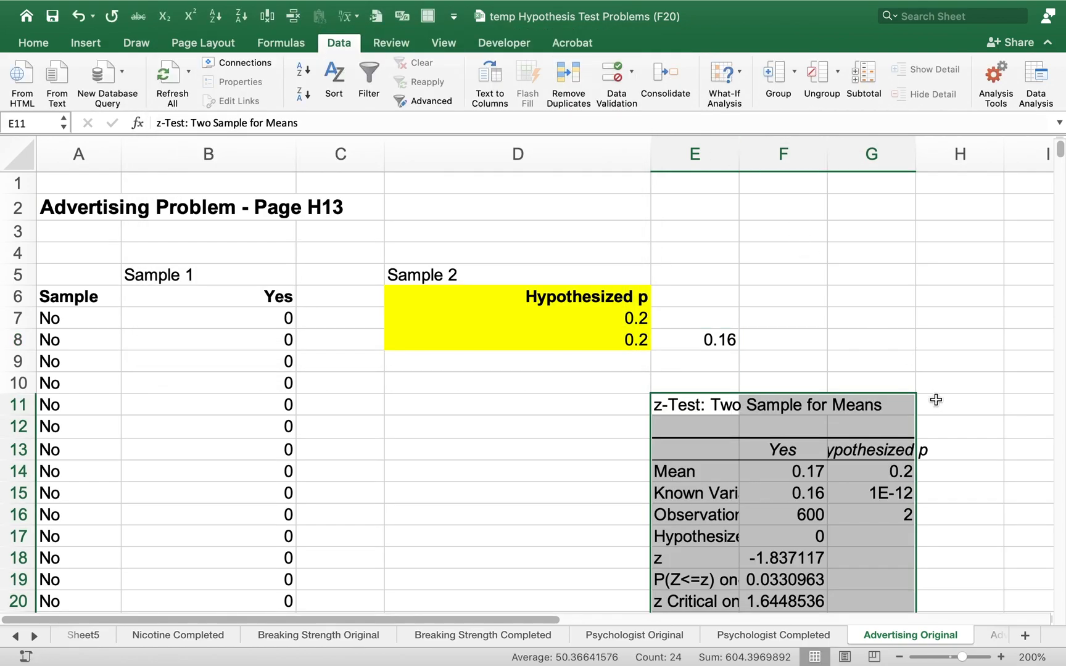
Reduce the z-test results in F18:F22 to three decimal places
left_click_drag(542, 618, 622, 609)
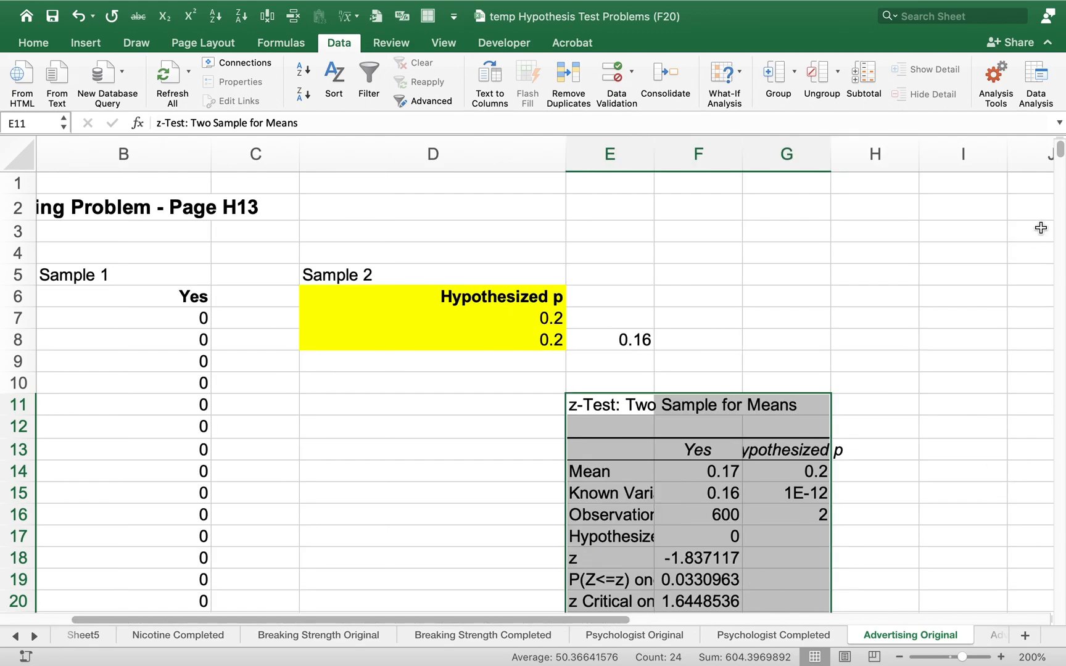
mouse_move(1061, 154)
left_mouse_down()
mouse_move(1063, 168)
mouse_move(1059, 153)
left_mouse_up()
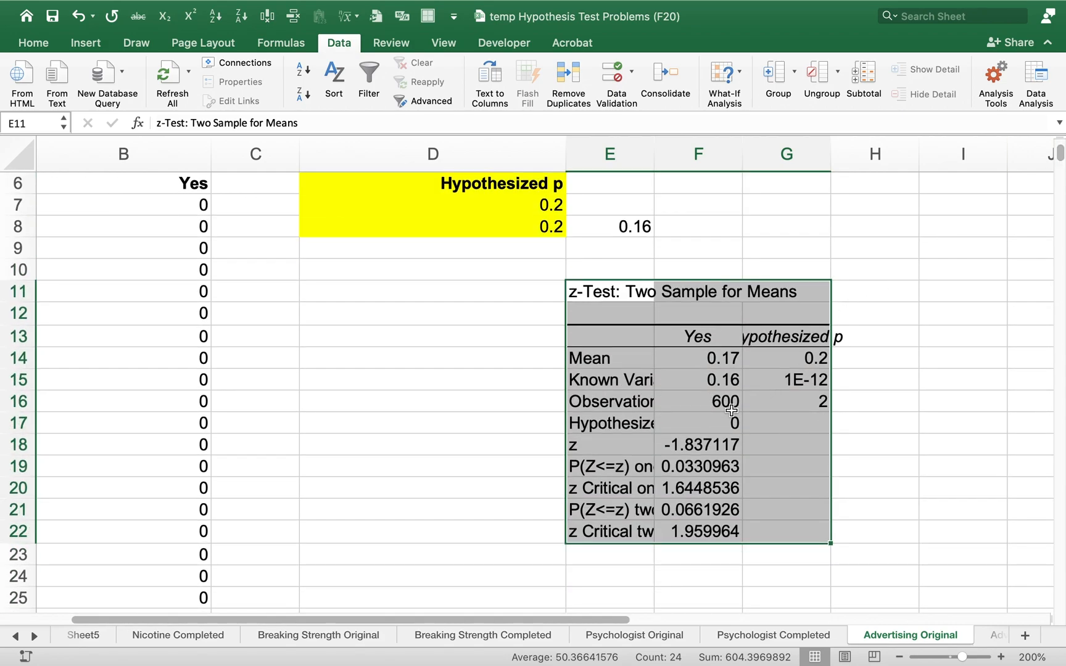
left_click_drag(713, 444, 692, 523)
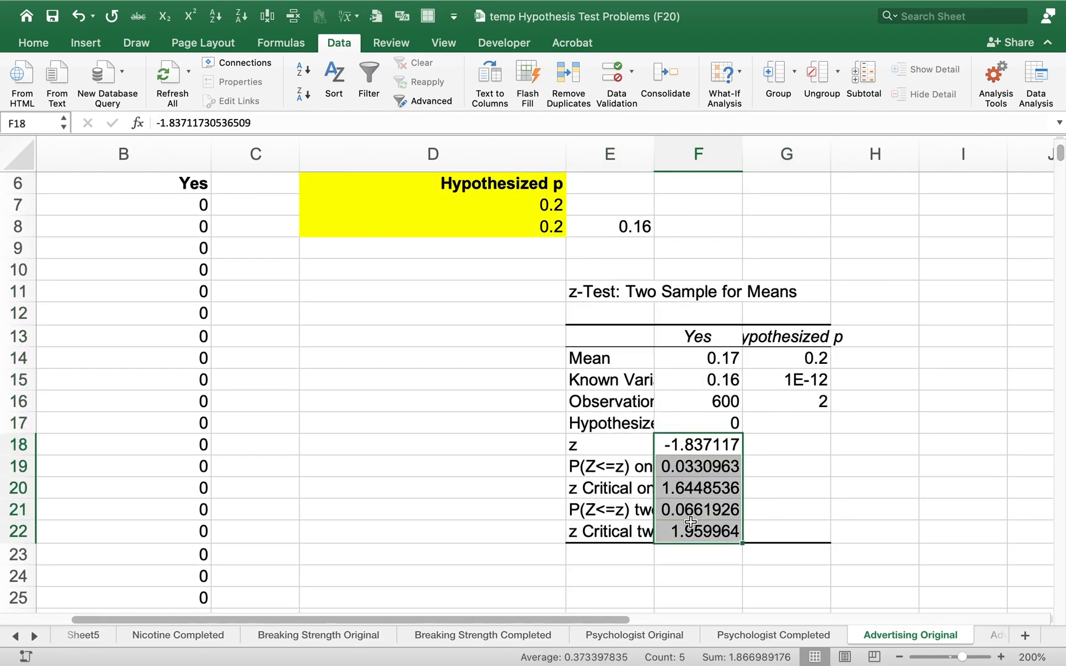
left_click(34, 43)
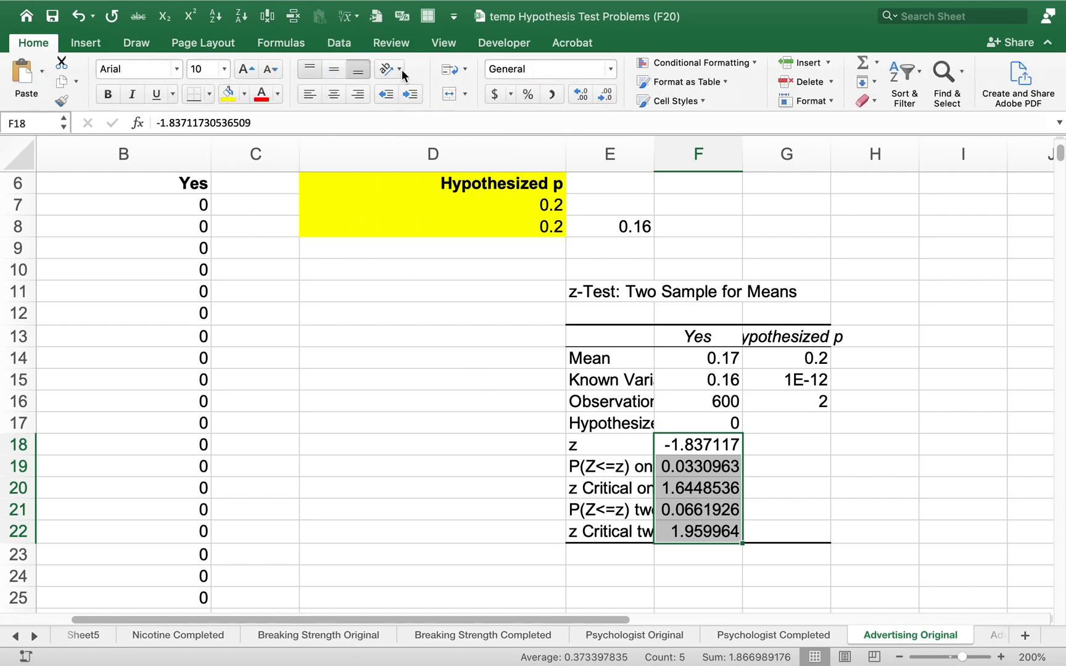
left_click(607, 96)
left_click(607, 96)
left_click(607, 96)
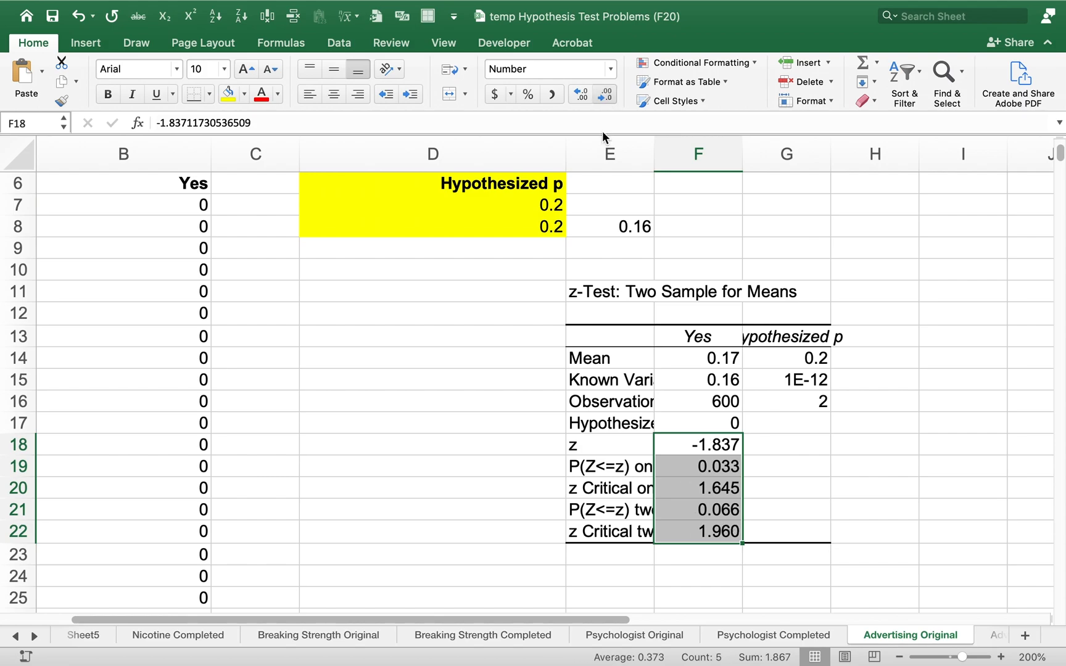
Widen column E to show more of the output labels and fill the z row E18:F18 with yellow
left_click(697, 455)
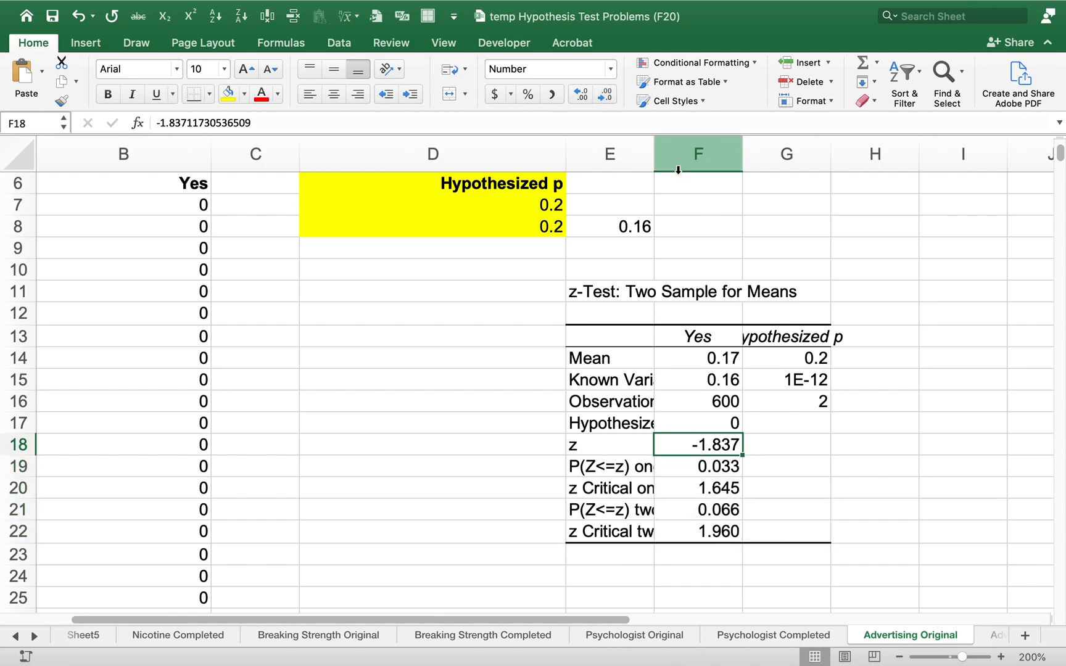
left_click_drag(654, 159, 693, 158)
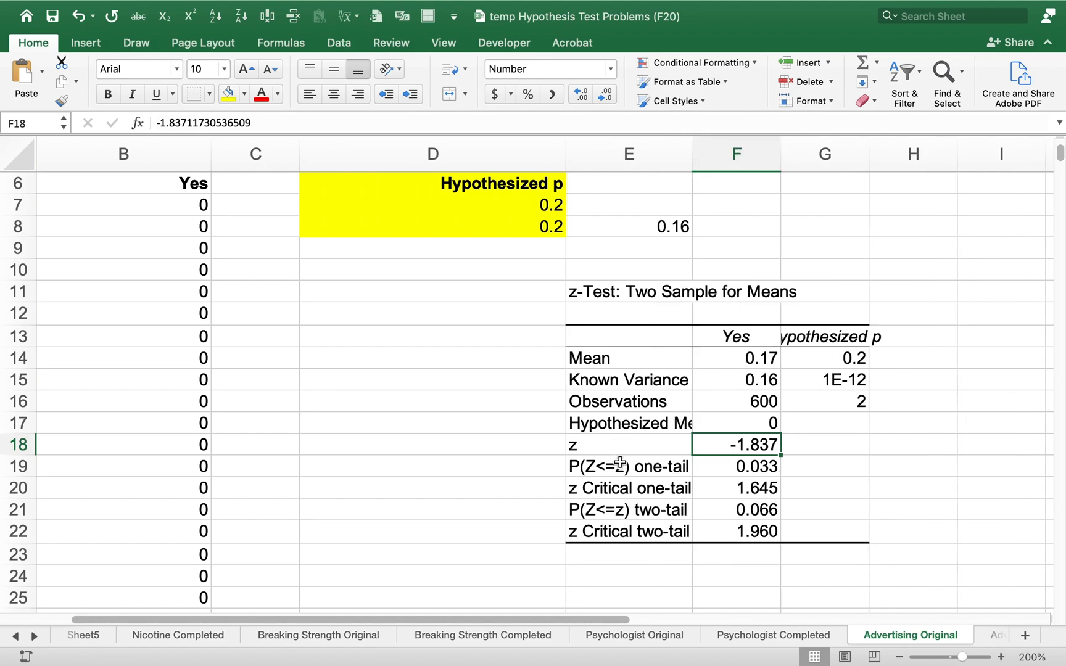
left_click_drag(610, 446, 697, 442)
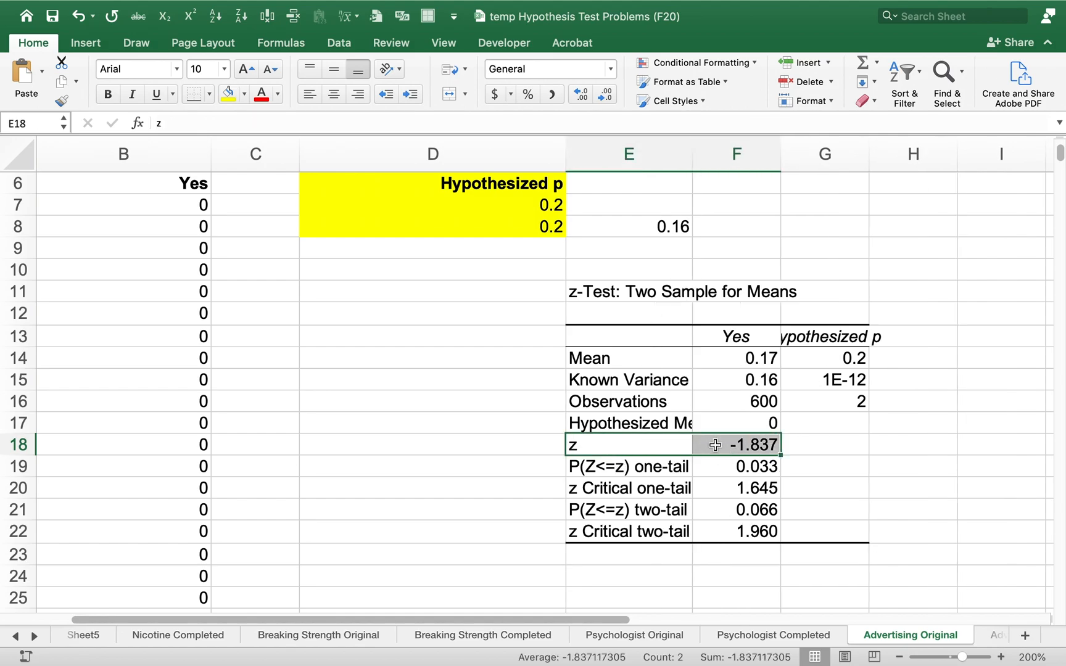
left_click(228, 94)
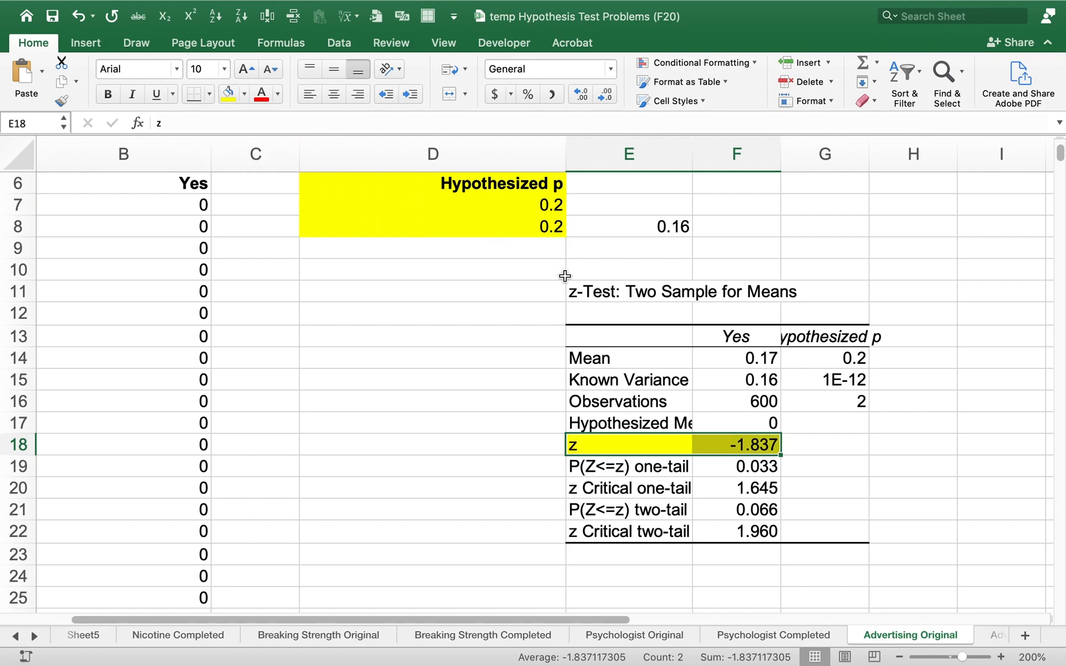
Fill the sample mean cell F14 in the z-test output with yellow
left_click(726, 362)
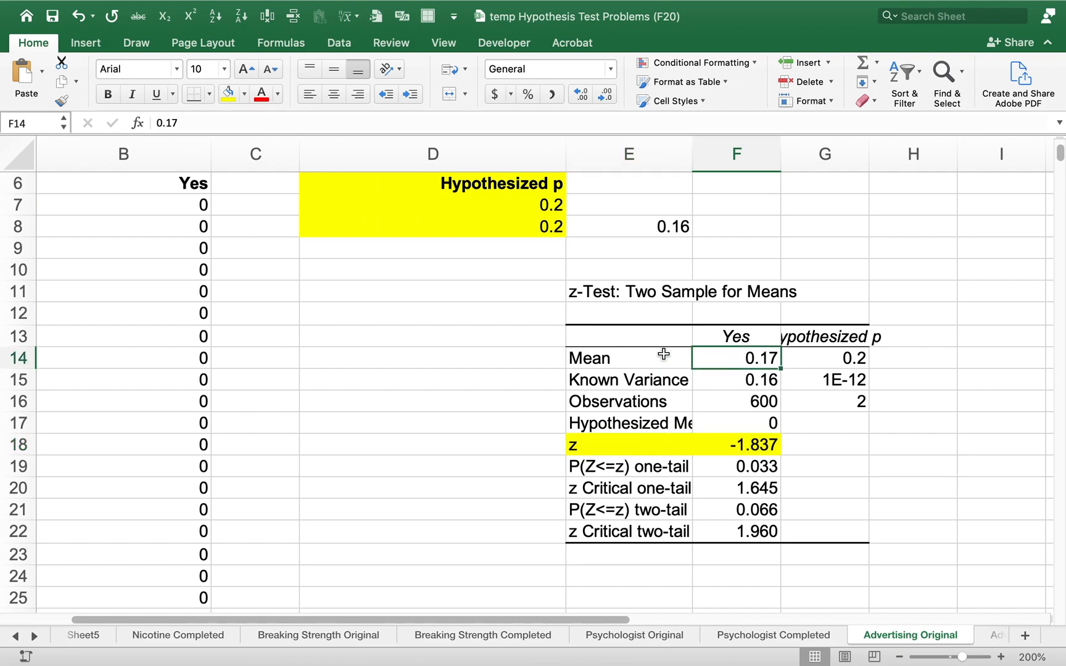
left_click(618, 358)
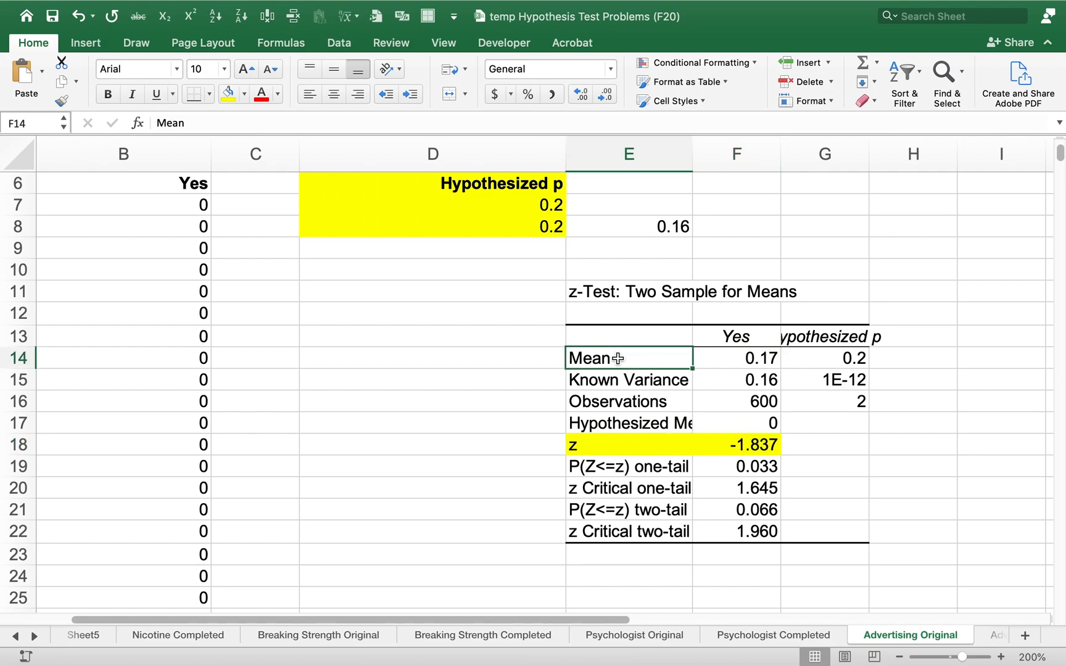
left_click_drag(618, 359, 810, 358)
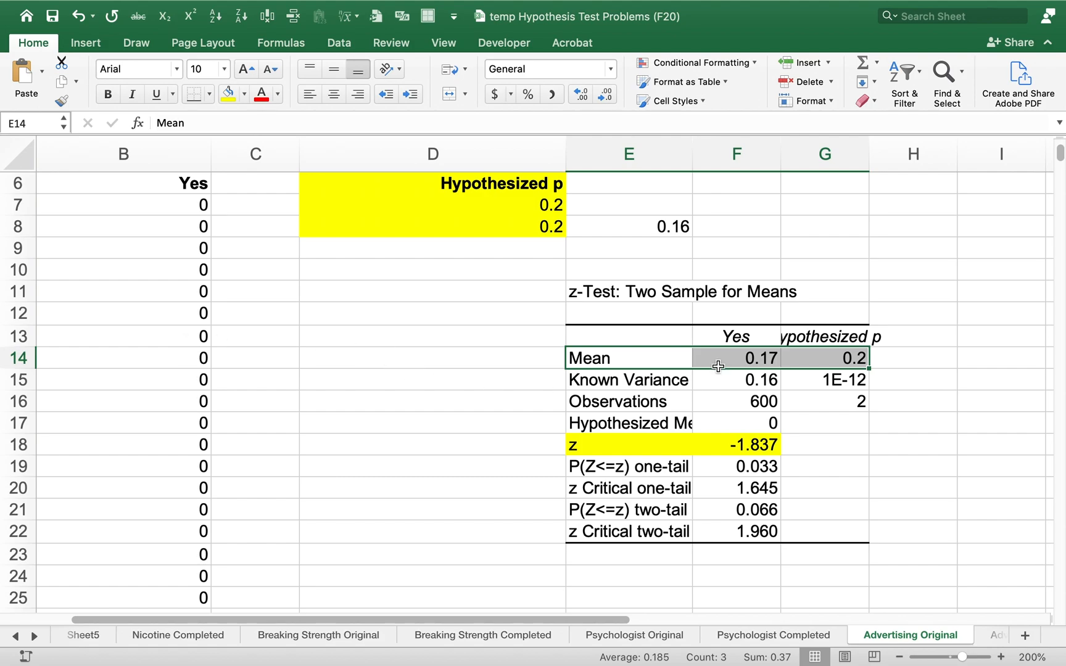
left_click(740, 352)
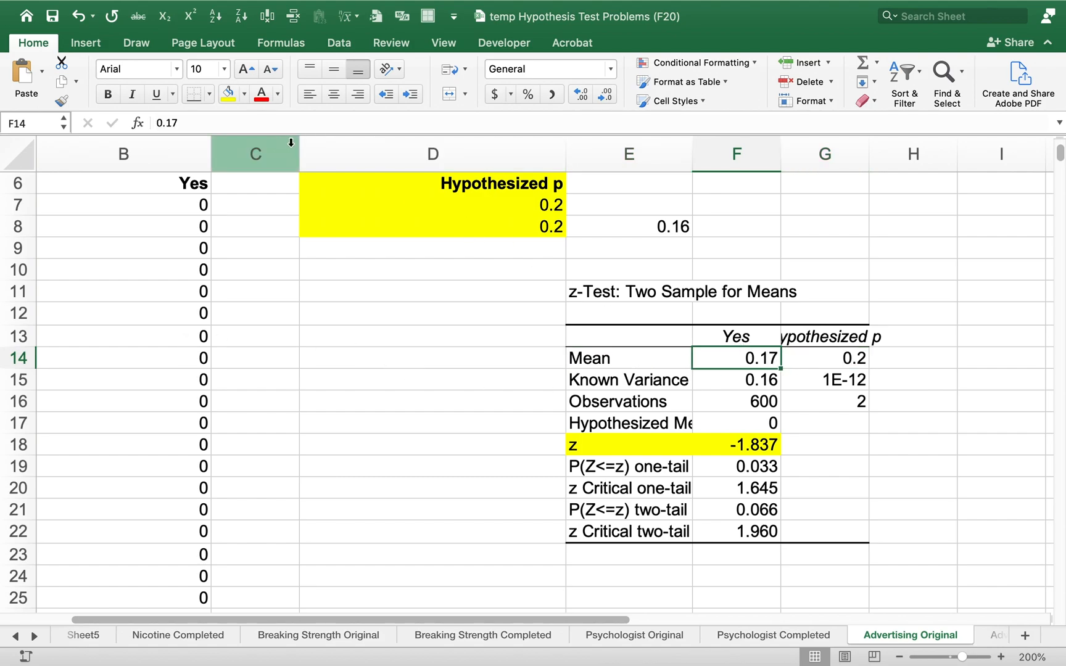
left_click(228, 96)
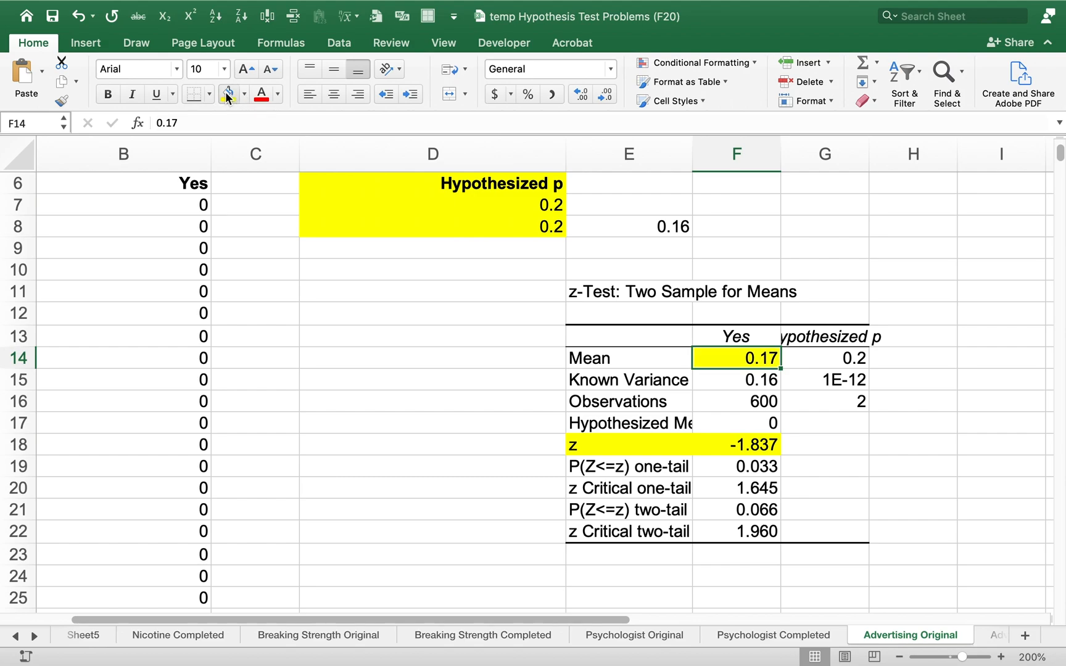
Widen column G enough to fit the full Hypothesized p heading of the z-test output
key("Left")
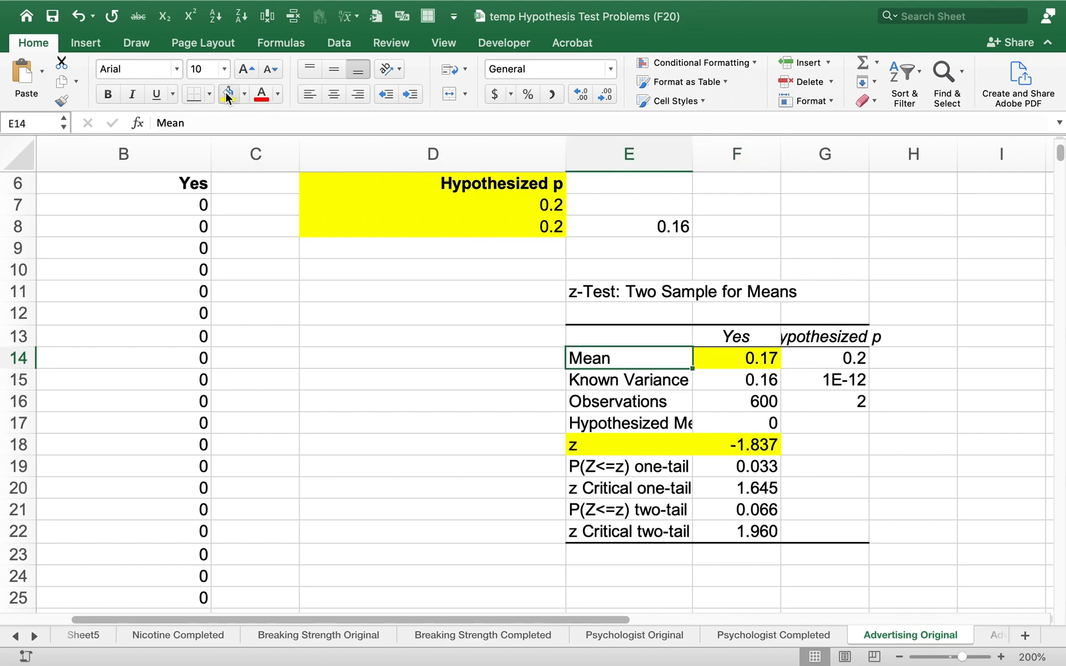
key("Right")
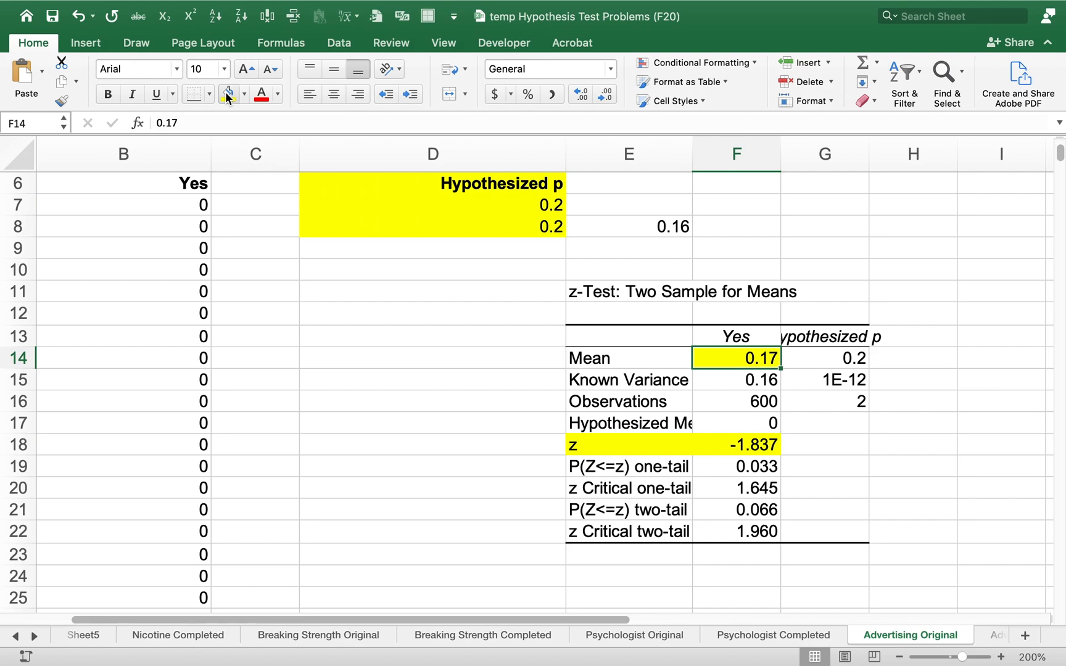
key("Right")
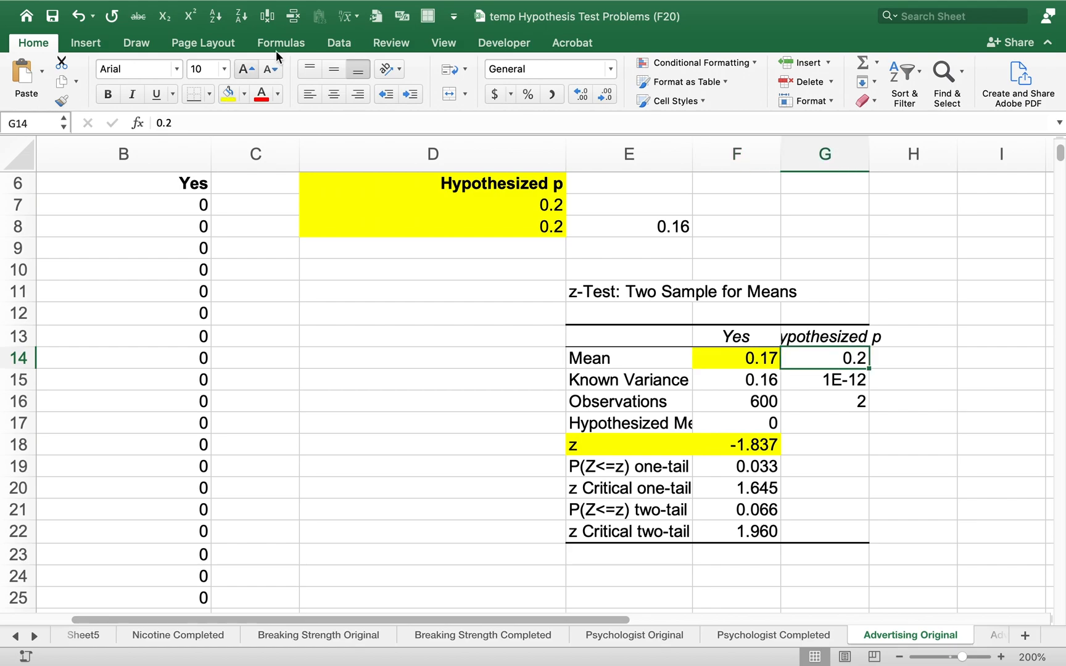
left_click_drag(871, 154, 917, 154)
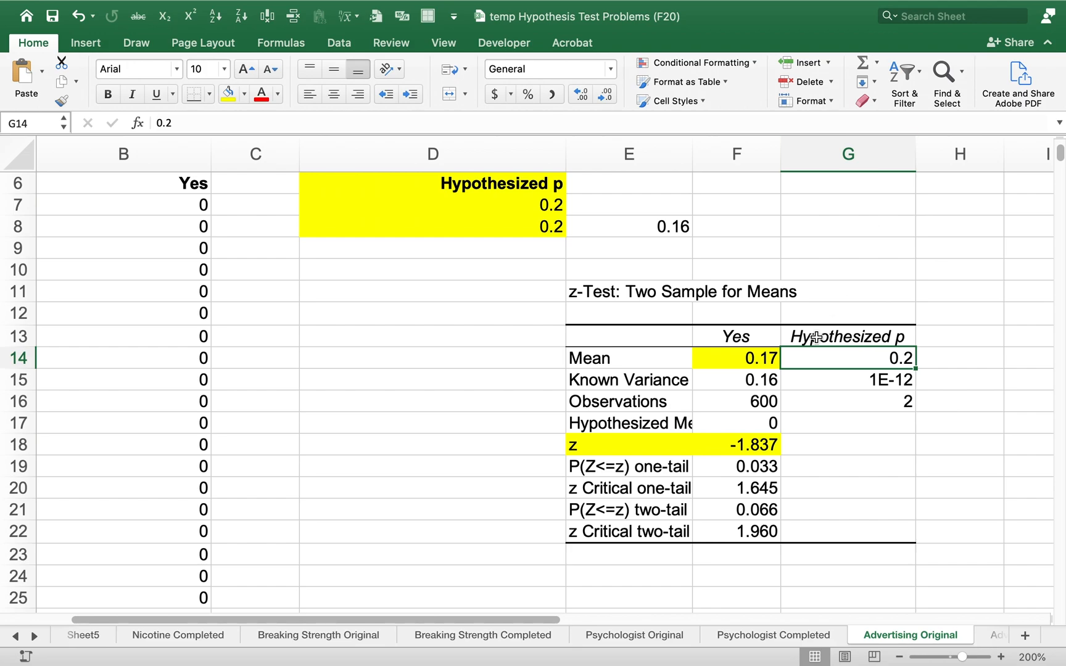
Fill the one-tail p-value and one-tail z critical rows, E19:F20, with yellow
left_click(734, 444)
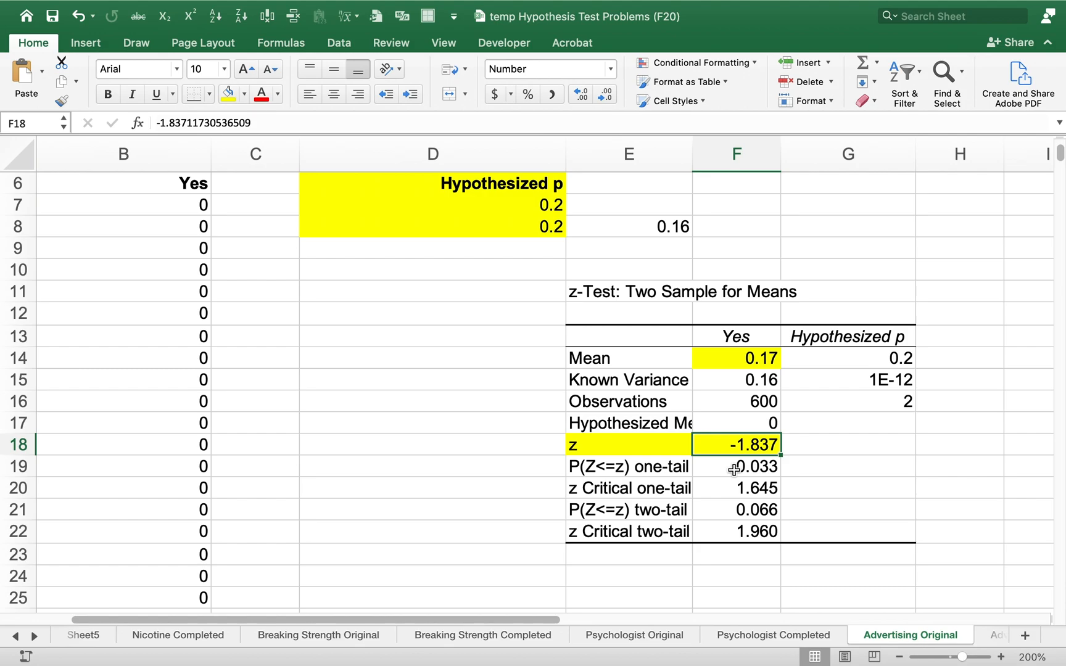
left_click_drag(662, 466, 726, 471)
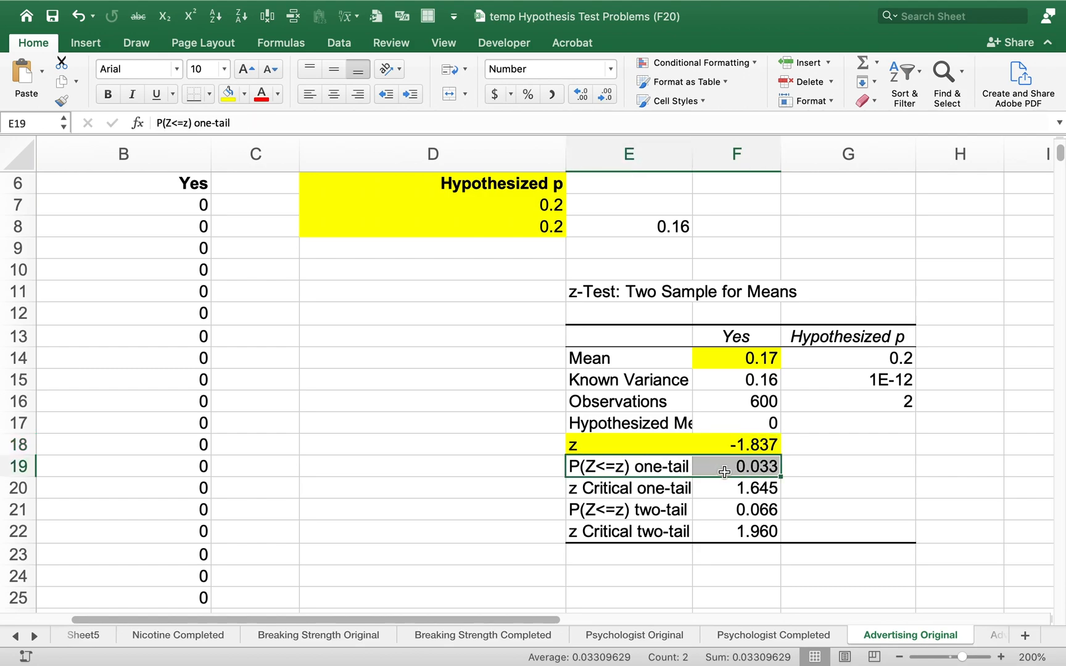
left_click(229, 96)
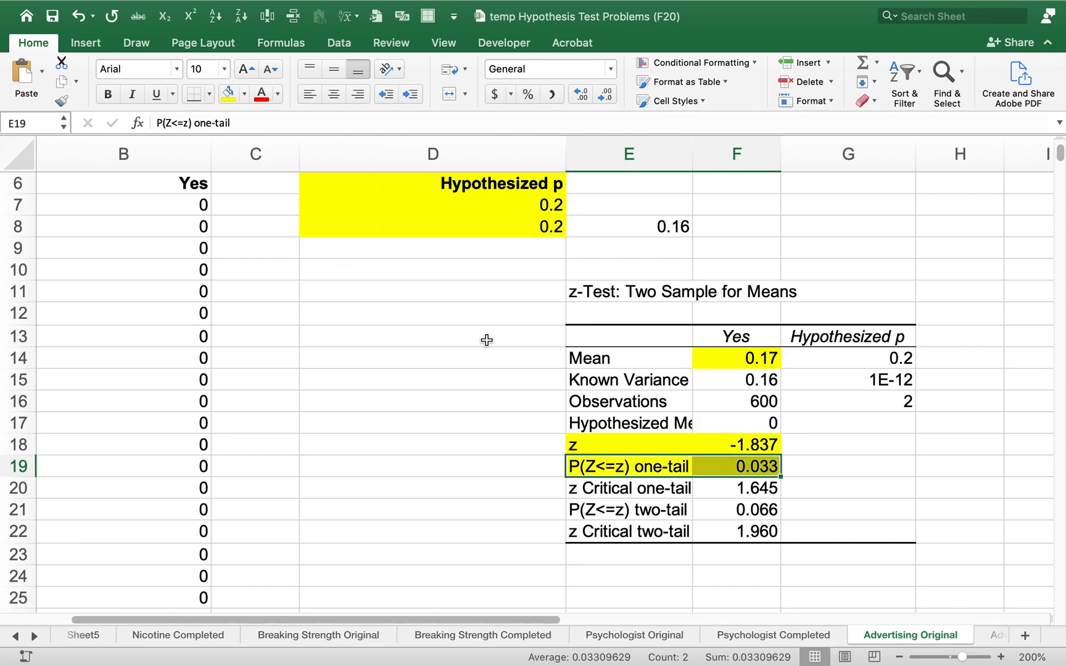
left_click(599, 505)
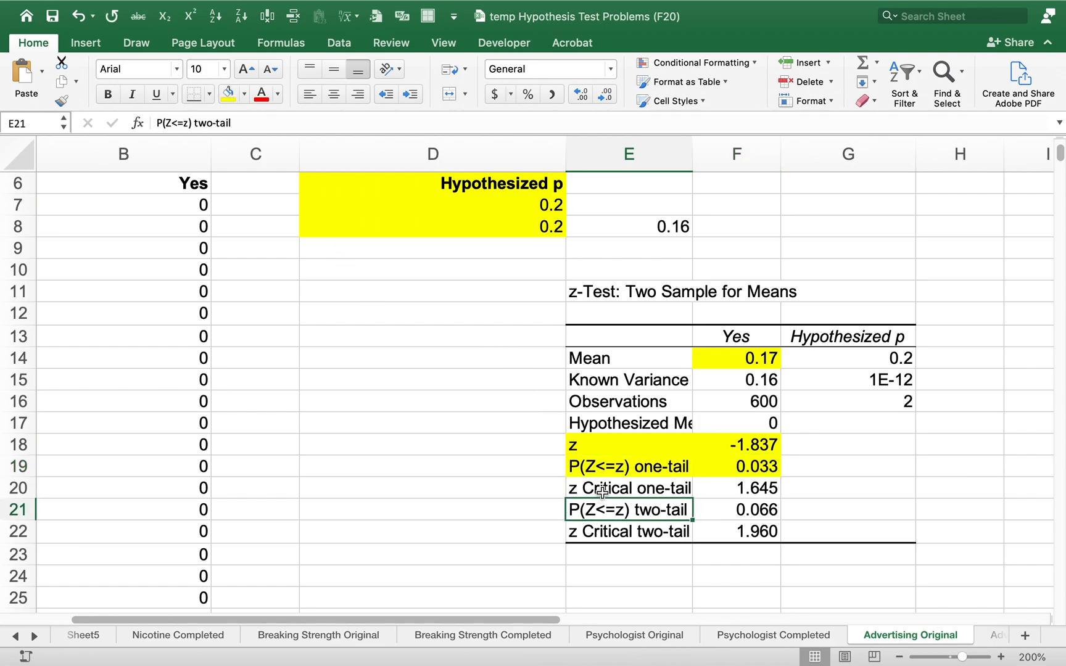
left_click_drag(603, 491, 714, 486)
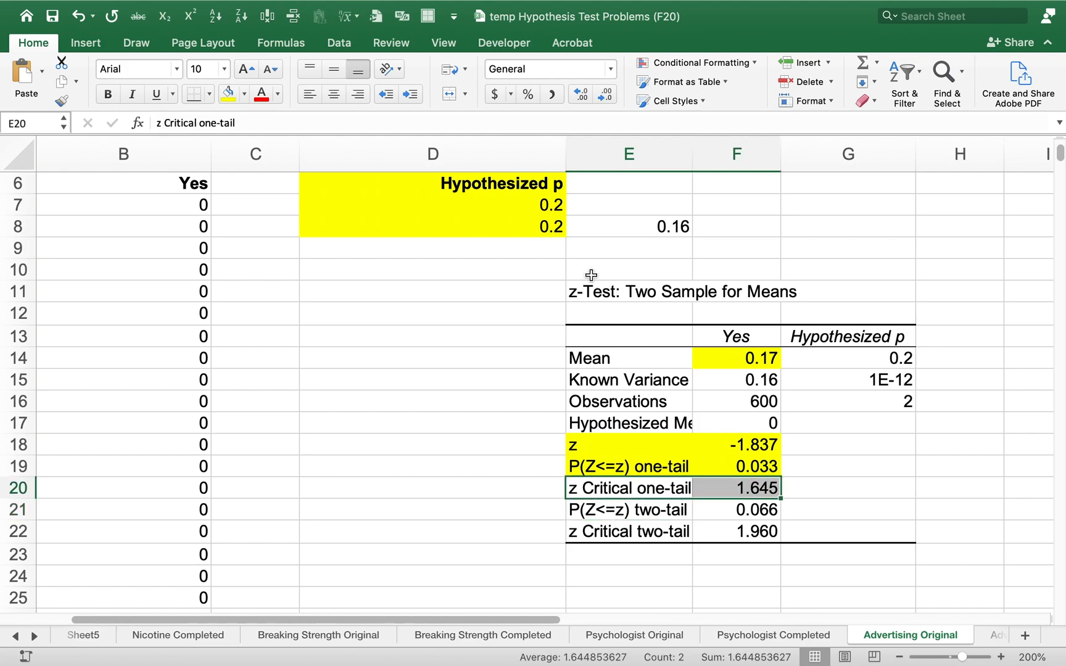
left_click(228, 96)
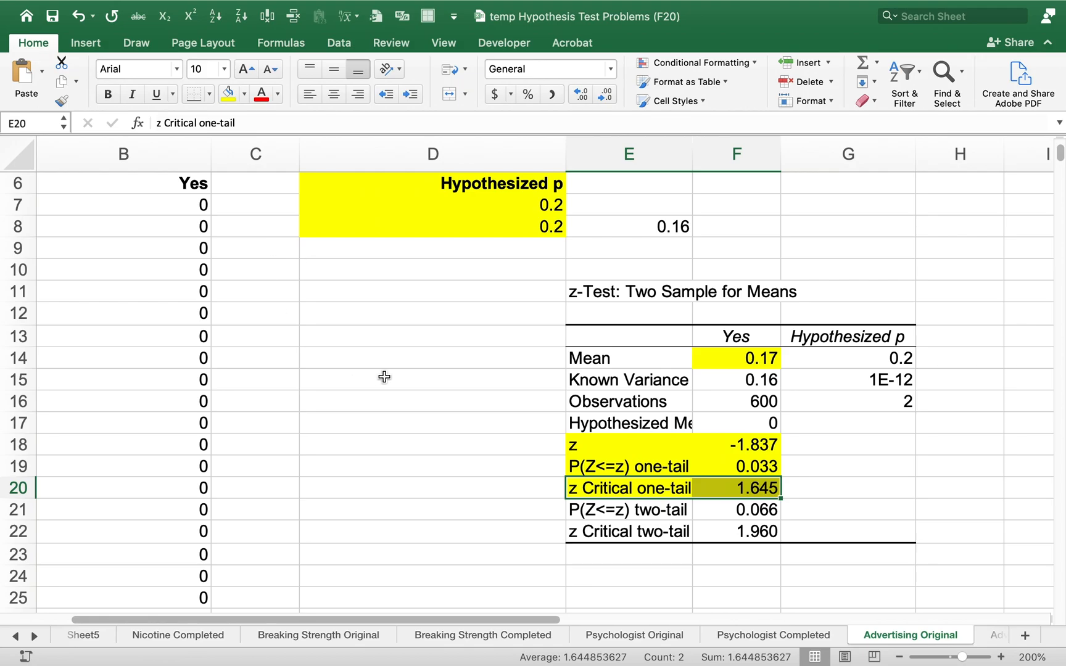
Switch to the class notes to review the z* calculation, conclusion and exercise 7's p-value solution, and return to the Excel workbook
key("ctrl+Right")
key("ctrl+Right")
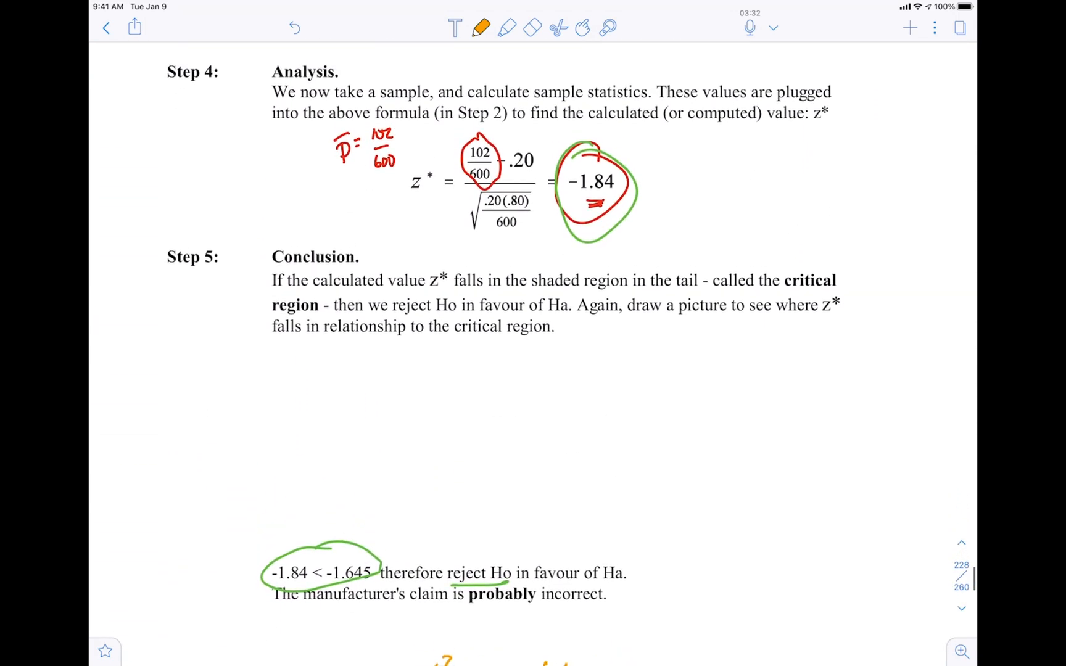
left_click_drag(379, 541, 354, 542)
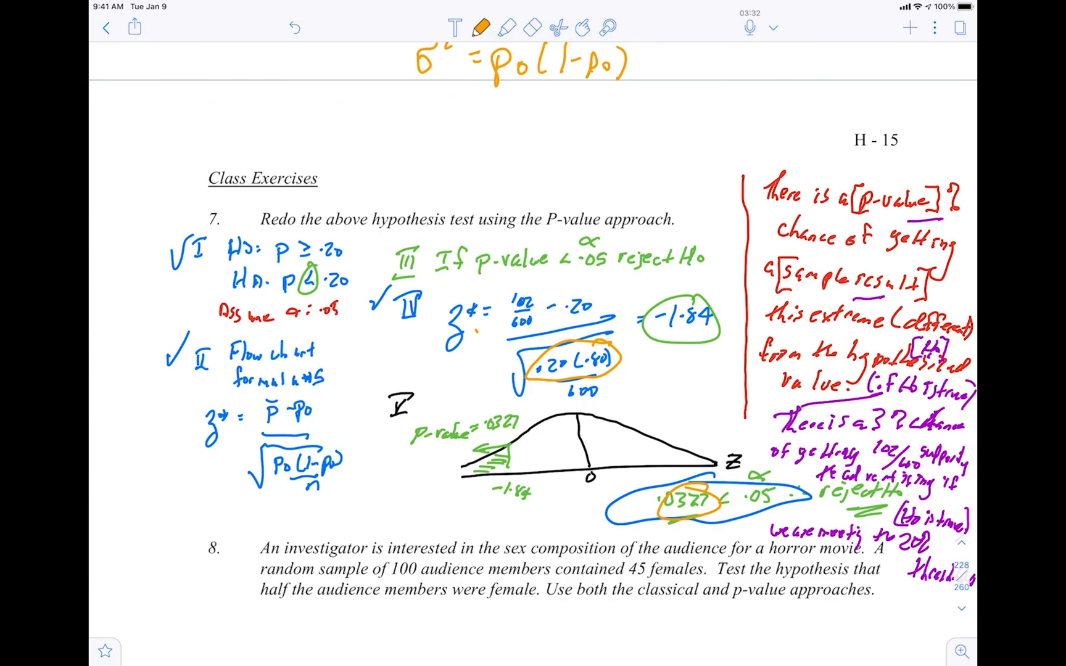
key("ctrl+Right")
key("ctrl+Left")
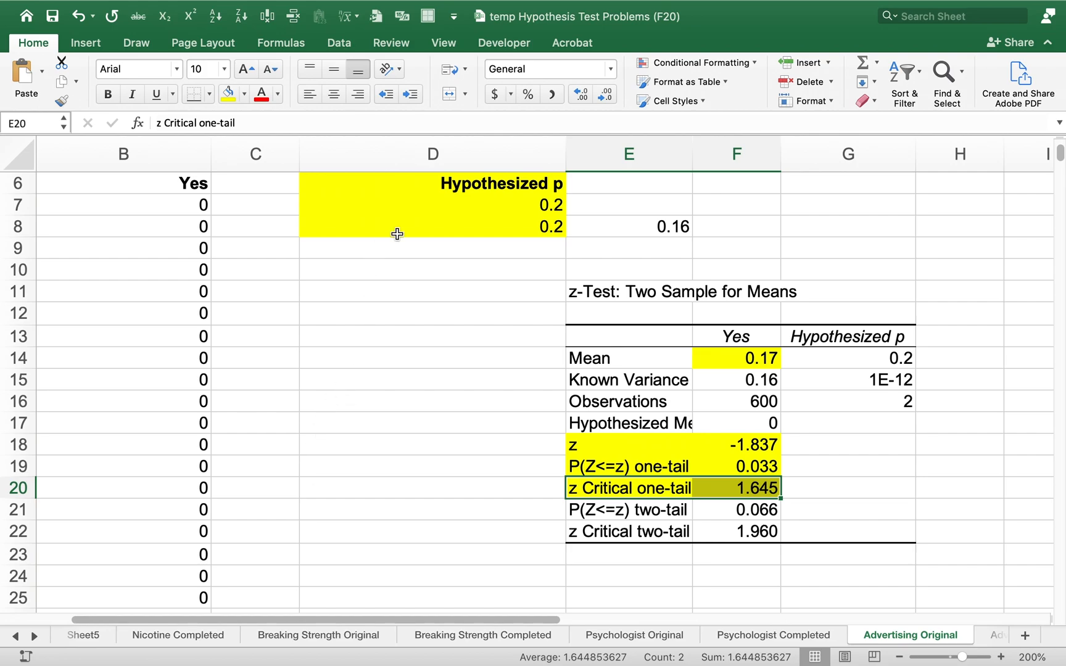
Review the variance formula in E8, the z-Test entry among the Data Analysis tools, and the Sample 2 cells D6:D8
left_click(603, 231)
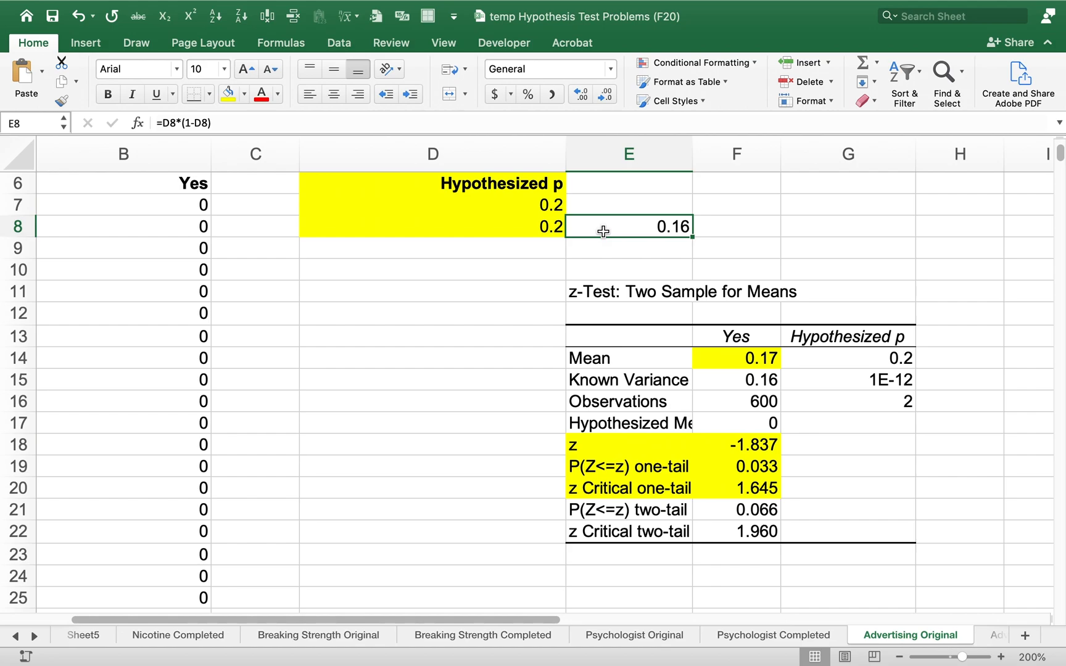
key("Up")
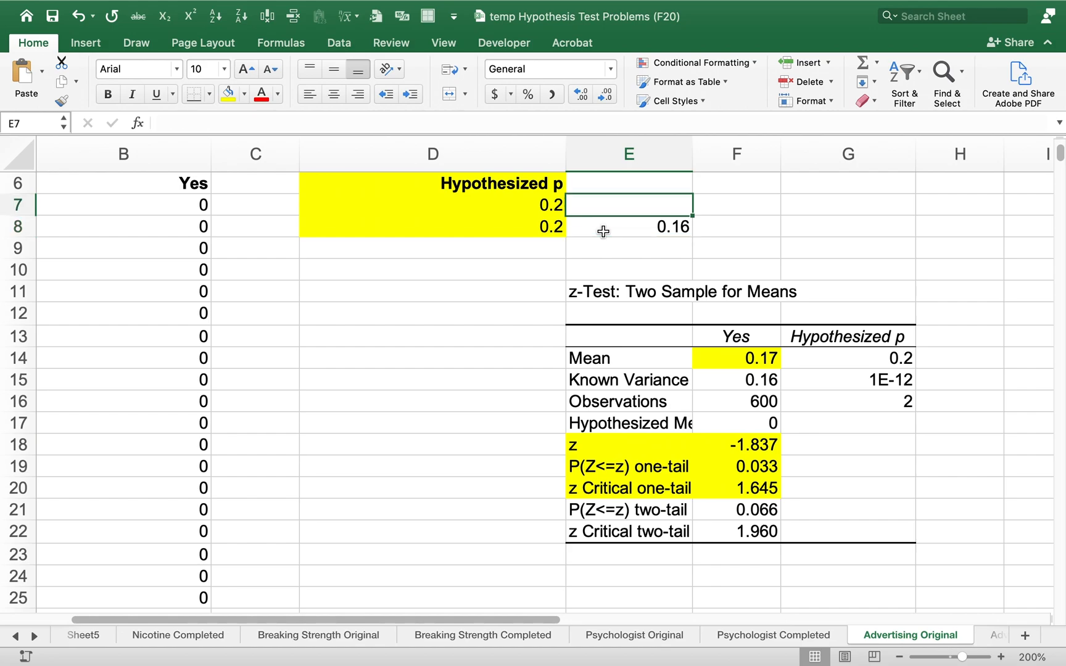
key("Up")
key("Up")
key("Up")
key("Left")
key("Down")
key("Down")
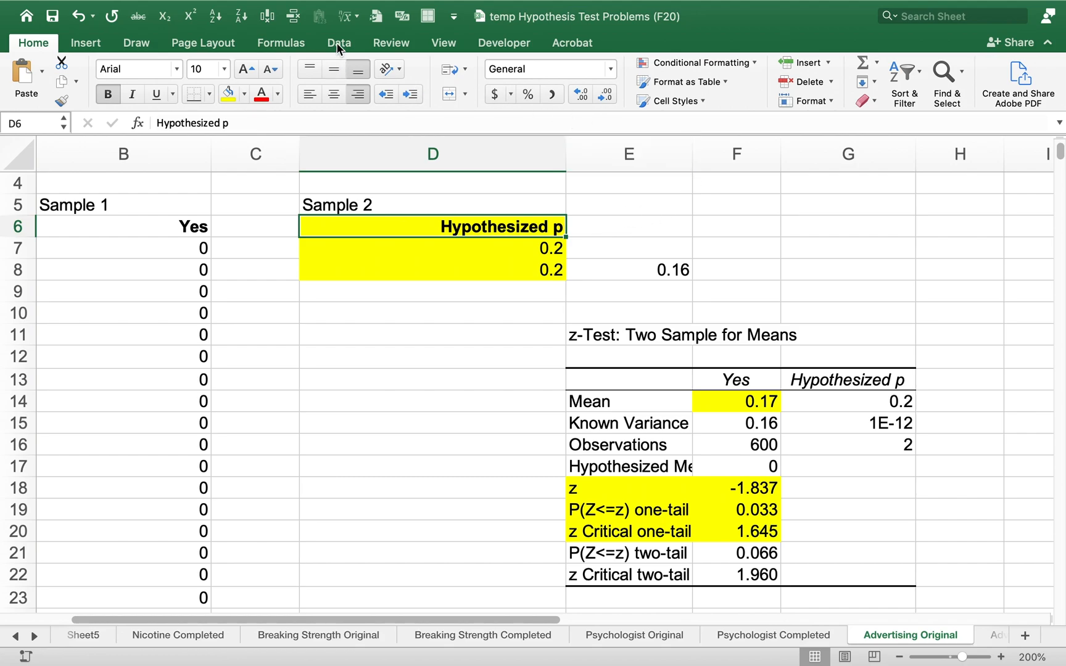
left_click(337, 42)
left_click(1036, 74)
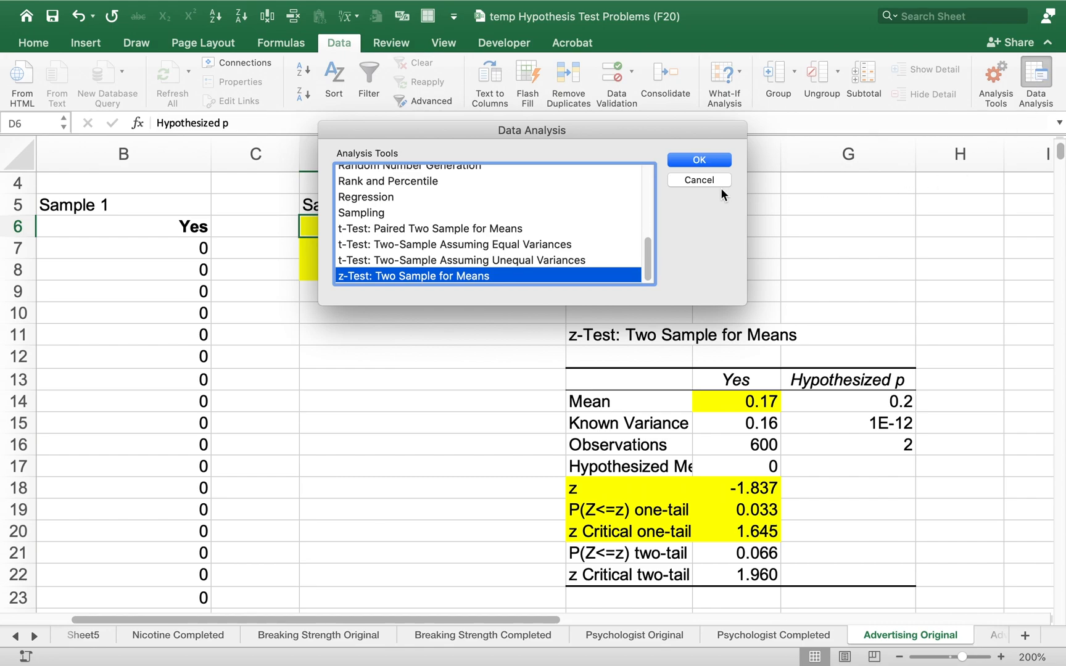
left_click(701, 181)
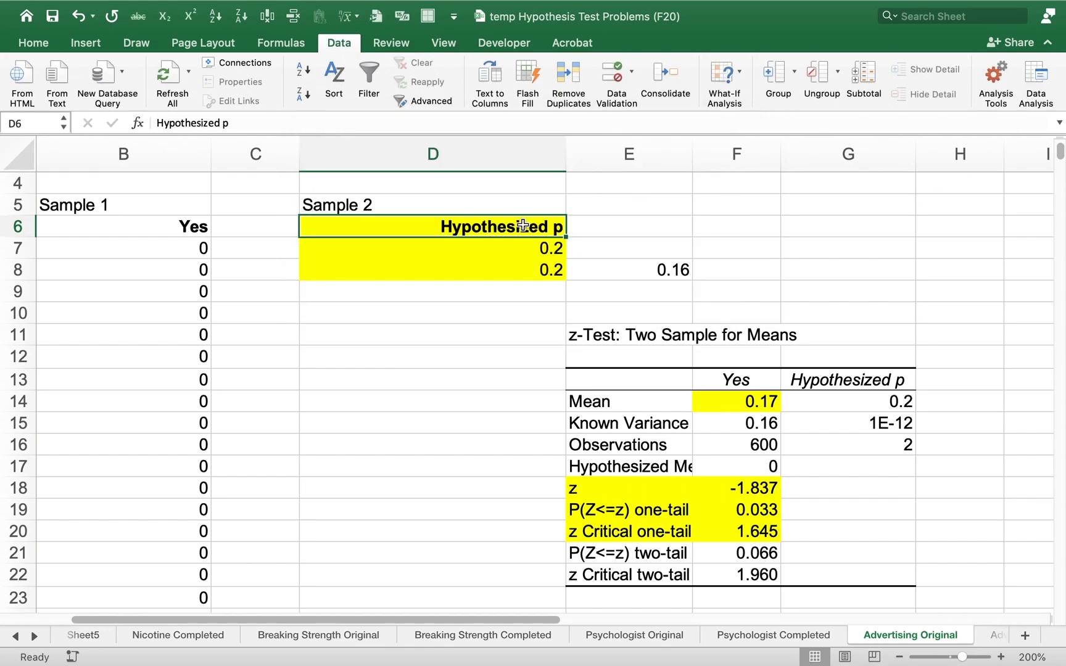
left_click_drag(524, 231, 525, 267)
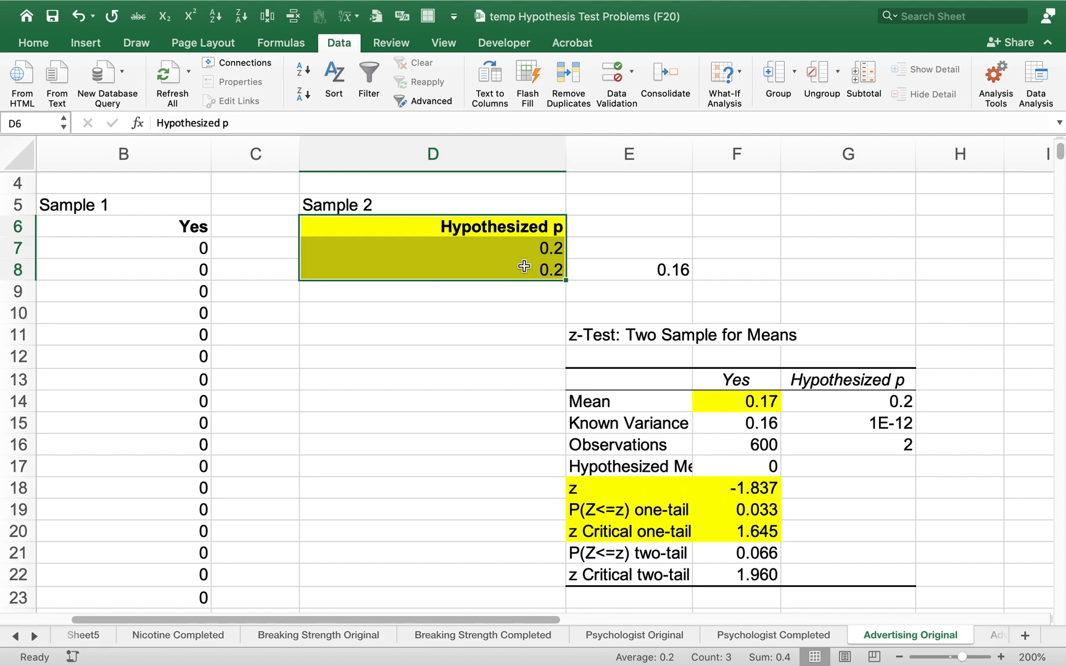
Look back at the t-test output on the Nicotine Original sheet and show the title text on Sheet5
key("Left")
key("ctrl+Page_Up")
key("ctrl+Page_Up")
key("ctrl+Page_Up")
key("ctrl+Page_Up")
key("ctrl+Page_Up")
key("ctrl+Page_Up")
key("ctrl+Page_Up")
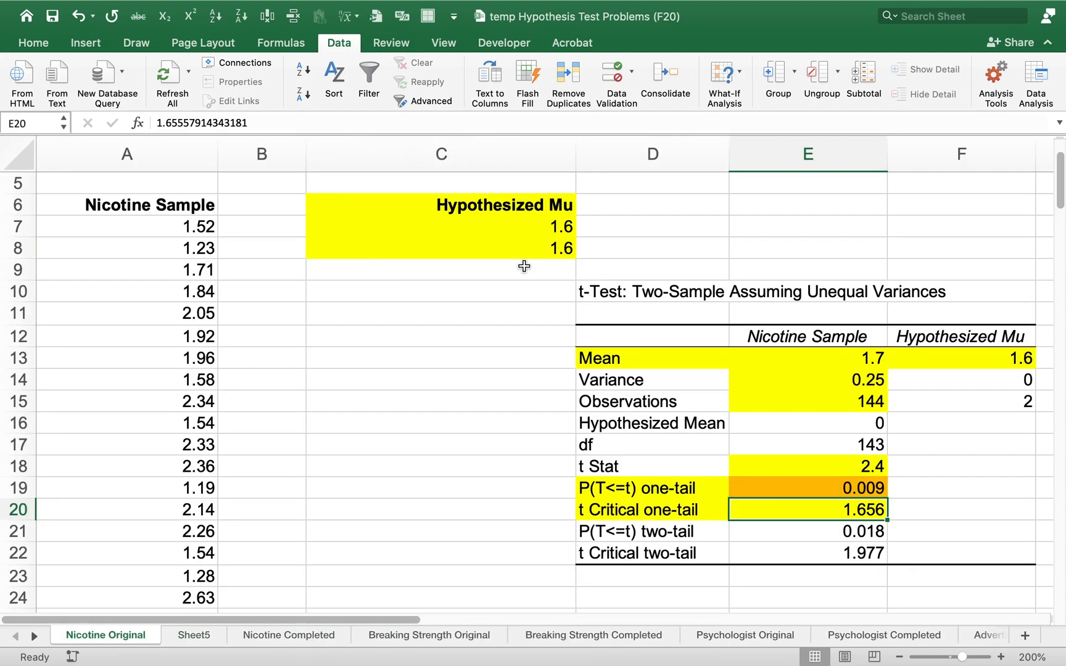
key("ctrl+Page_Down")
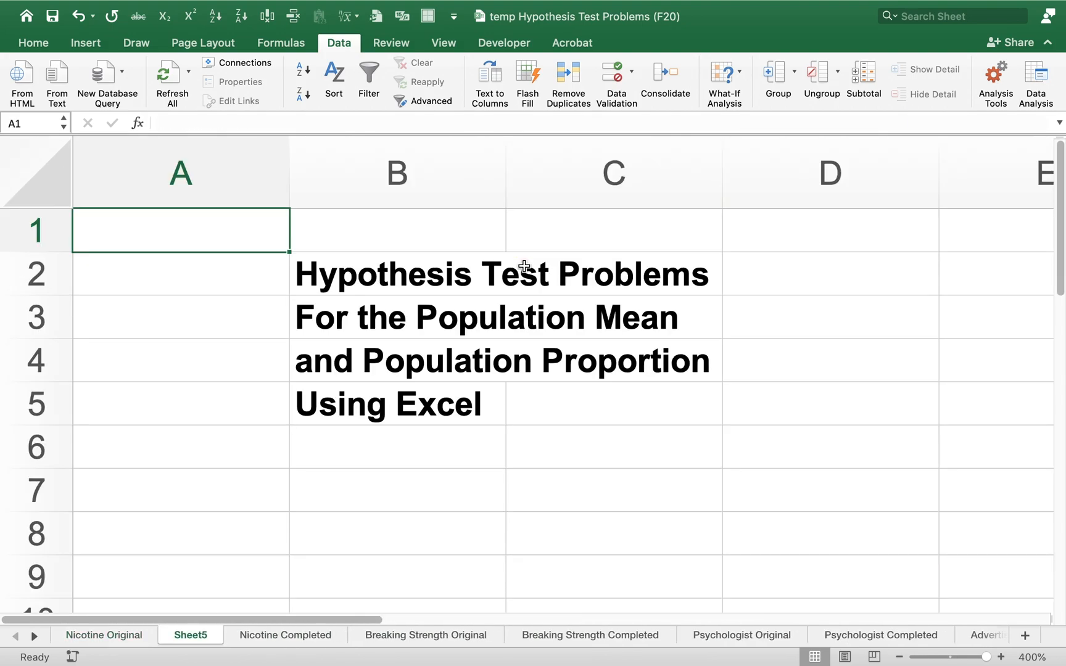